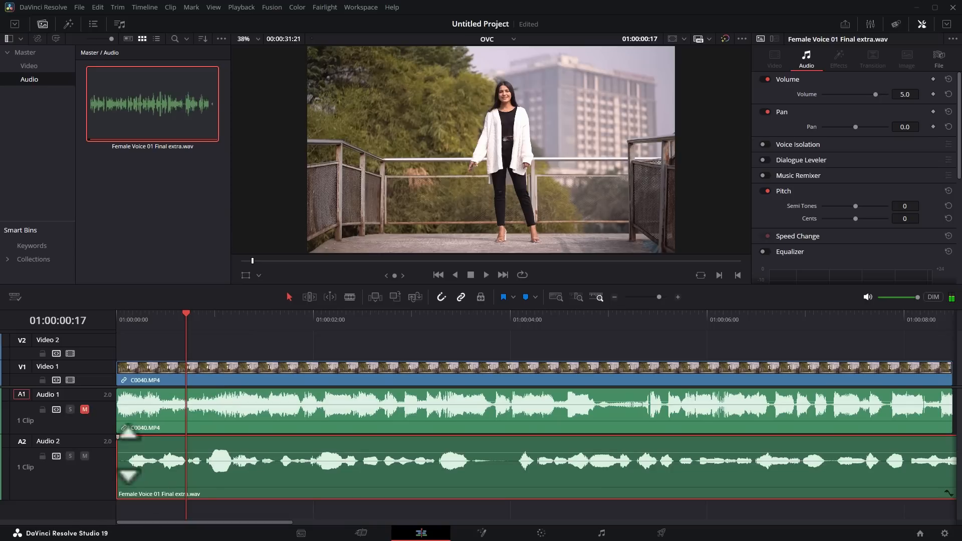
- Mute the Audio 2 voiceover track and unmute the Audio 1 camera audio track
click(291, 408)
click(85, 456)
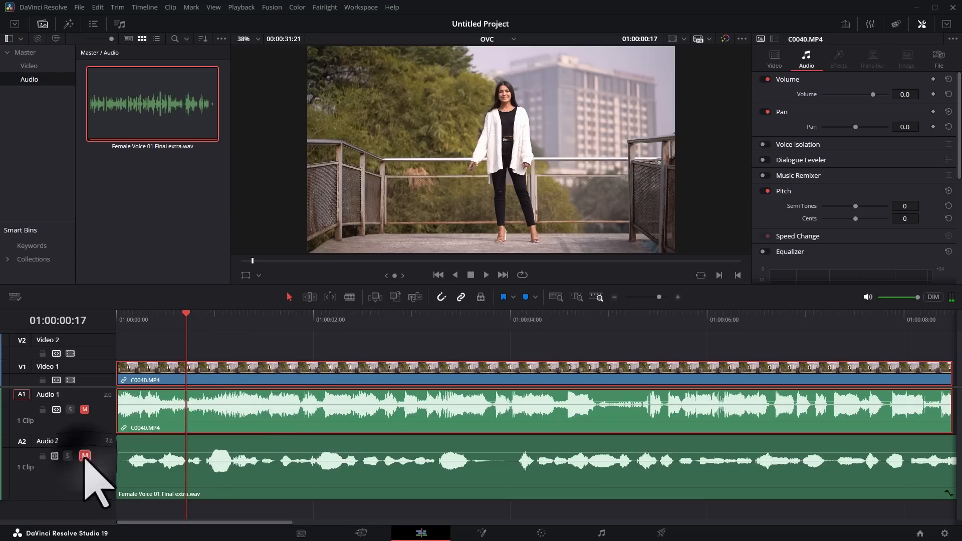
click(85, 410)
- Play the timeline back from the start
click(250, 317)
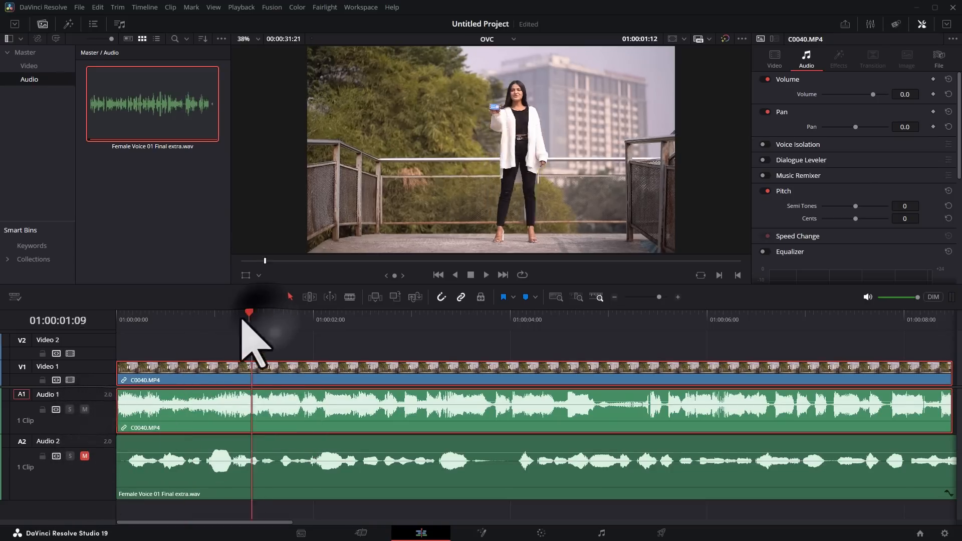
key(Home)
key(space)
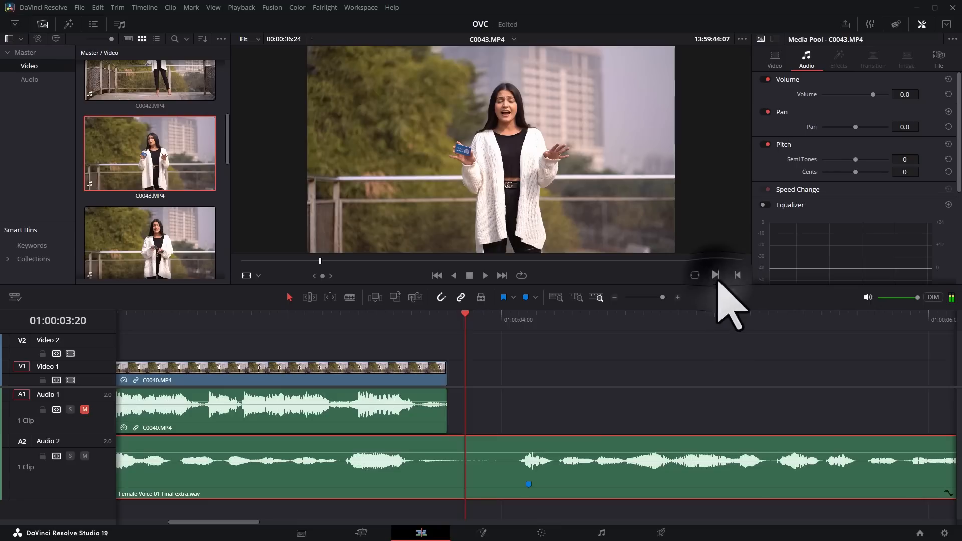
- Place clip C0043 on the timeline after the first clip, leaving a gap, and mute Audio 2
drag(426, 176, 488, 383)
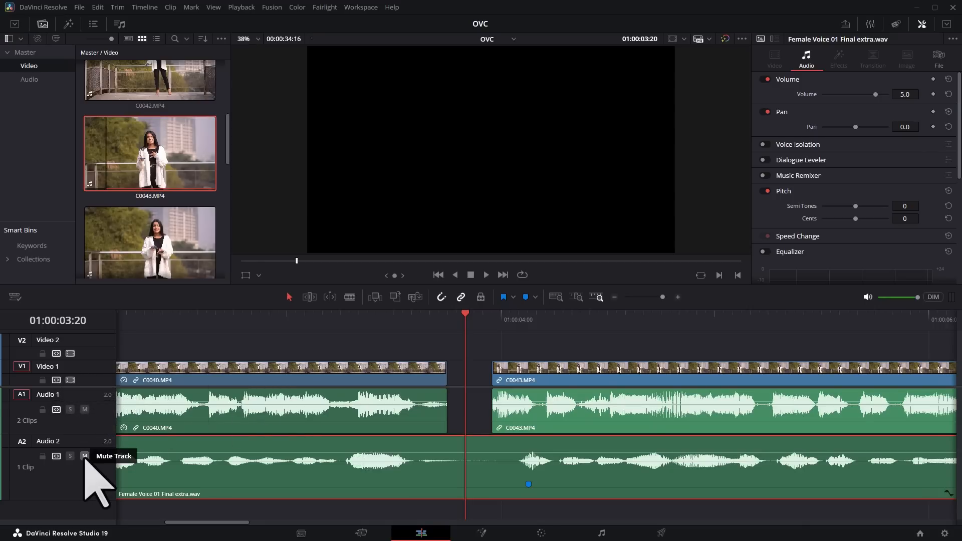
click(84, 456)
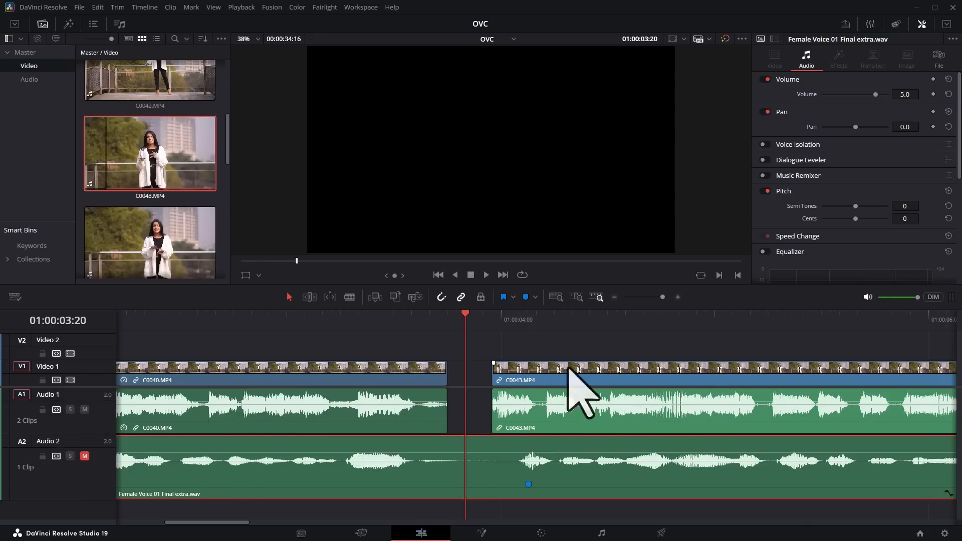
- Play the timeline from the end of the first clip
click(493, 320)
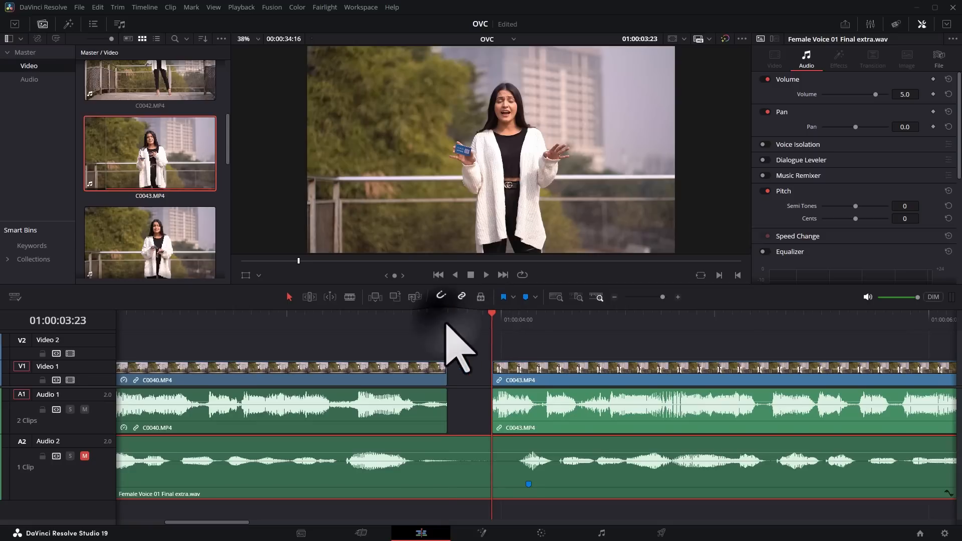
click(446, 321)
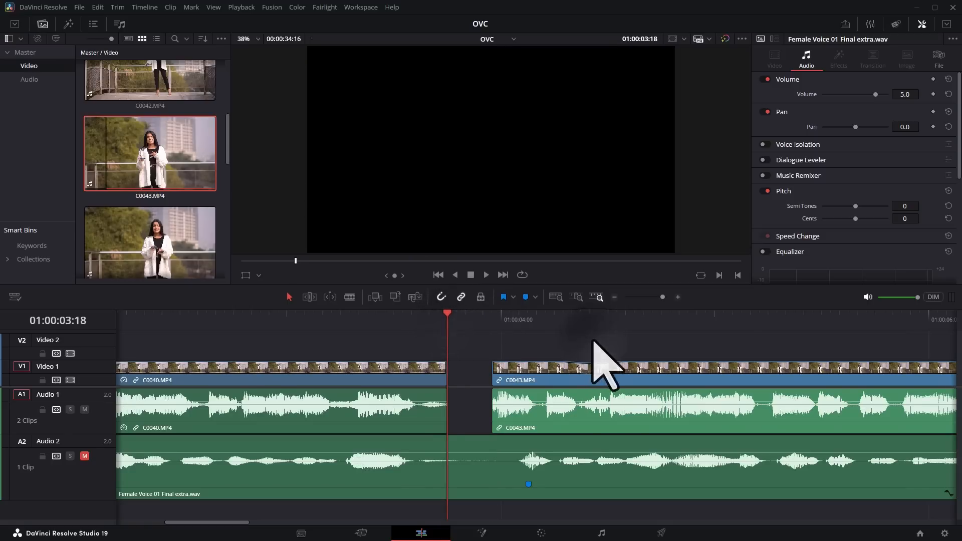
key(space)
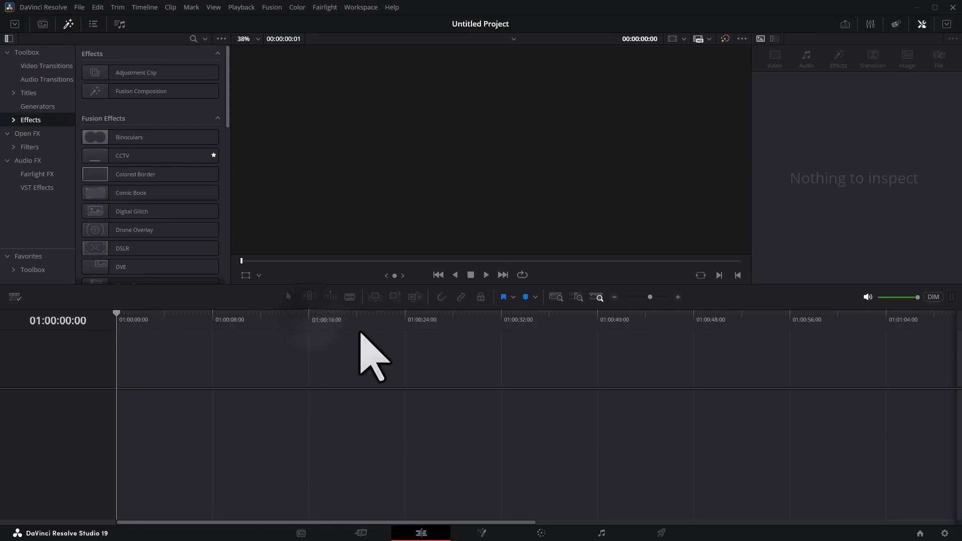
- In the empty project, open the media pool on the Edit page and create a new bin named Video
click(378, 537)
click(434, 538)
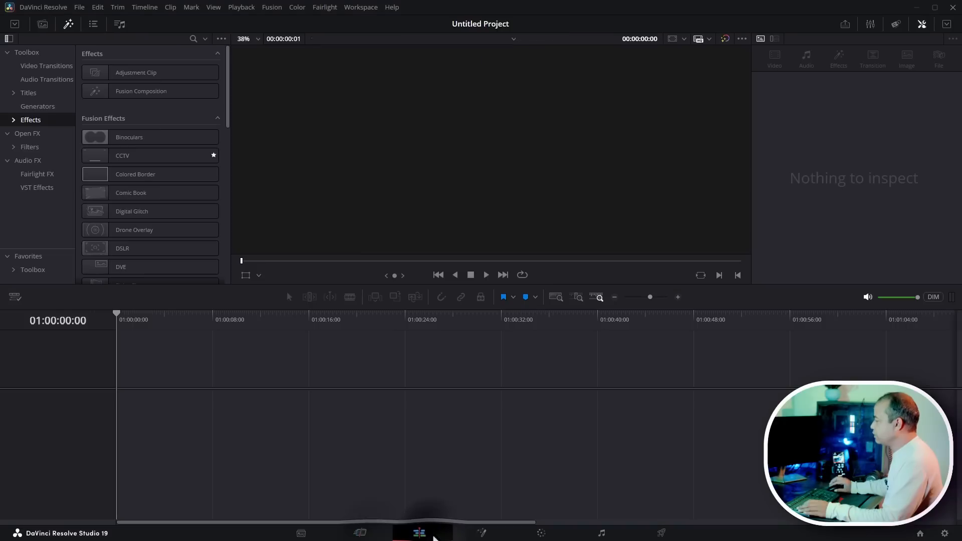
click(42, 24)
right_click(124, 112)
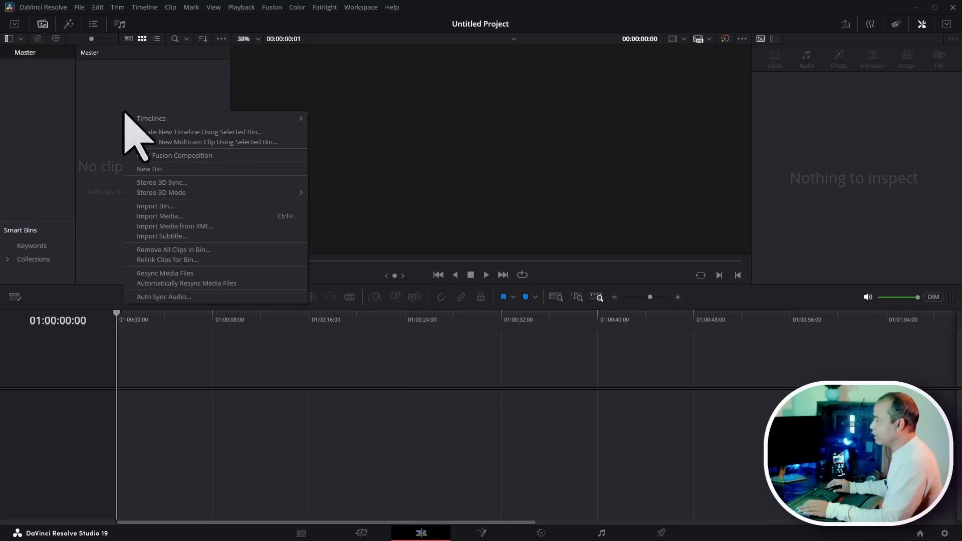
click(166, 170)
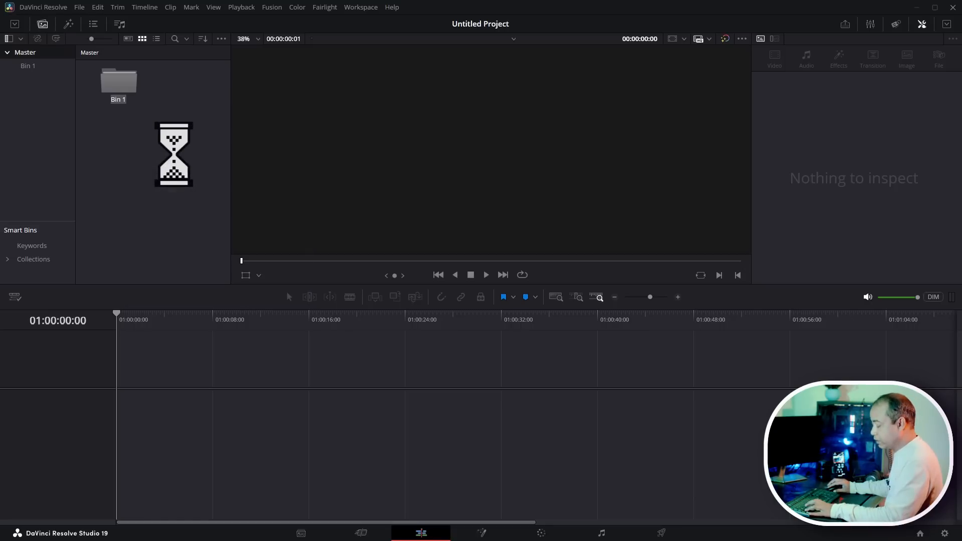
text(Video)
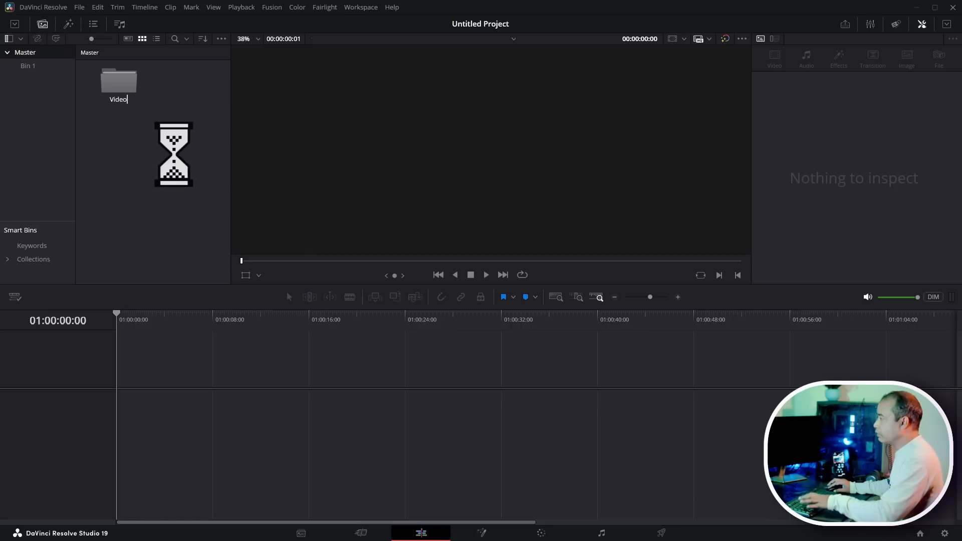
key(Return)
- Create a second bin in the media pool named Audio
right_click(106, 134)
click(157, 192)
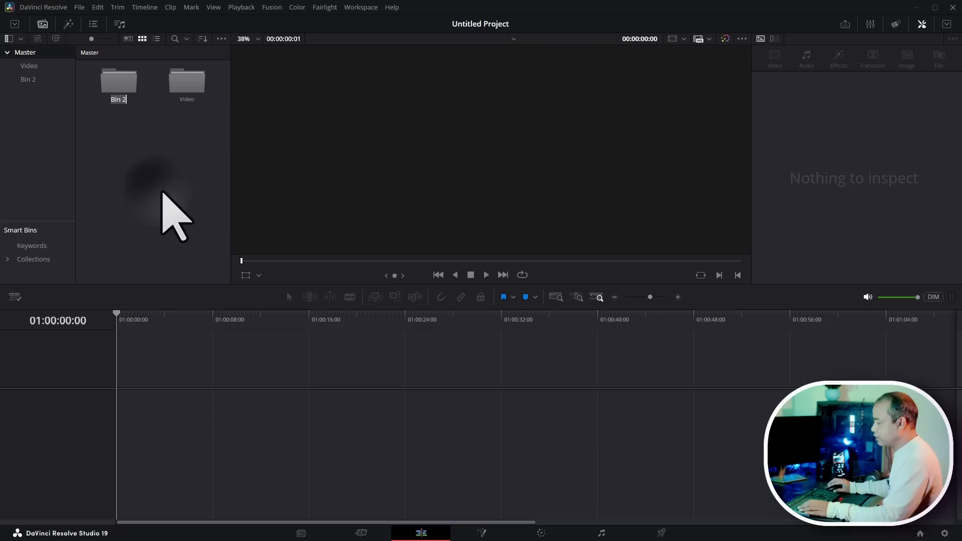
text(Aud)
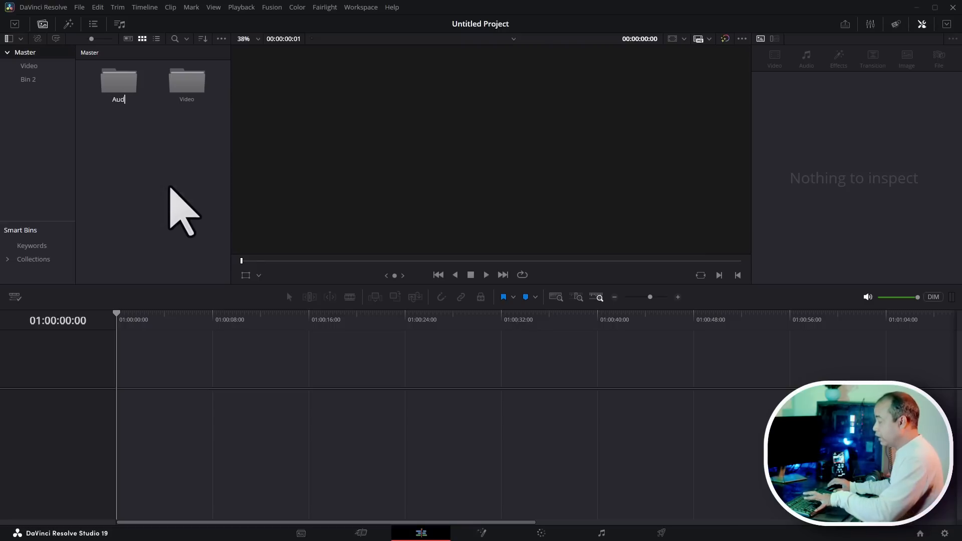
text(io)
key(Return)
- Import the video clips C0040 to C0049 into the Video bin without changing the project frame rate
double_click(183, 83)
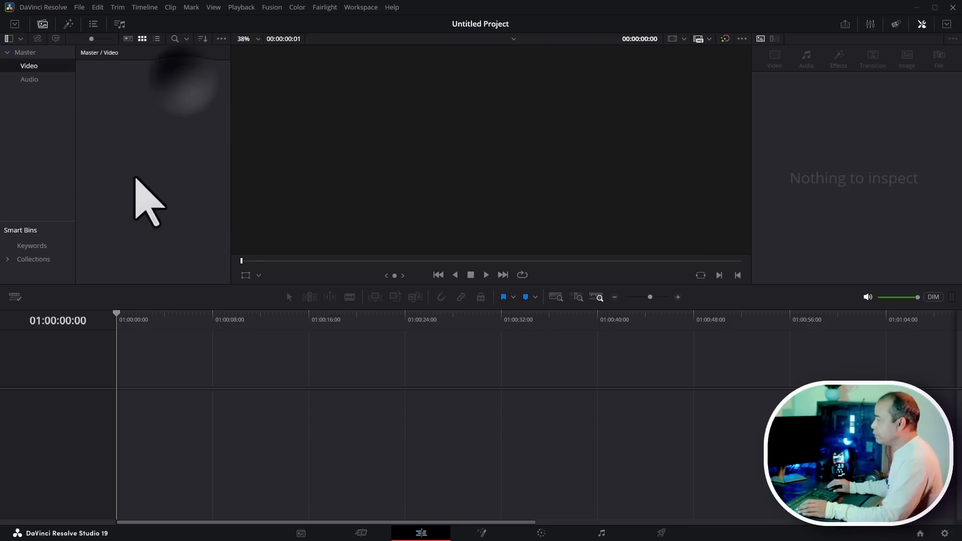
right_click(131, 126)
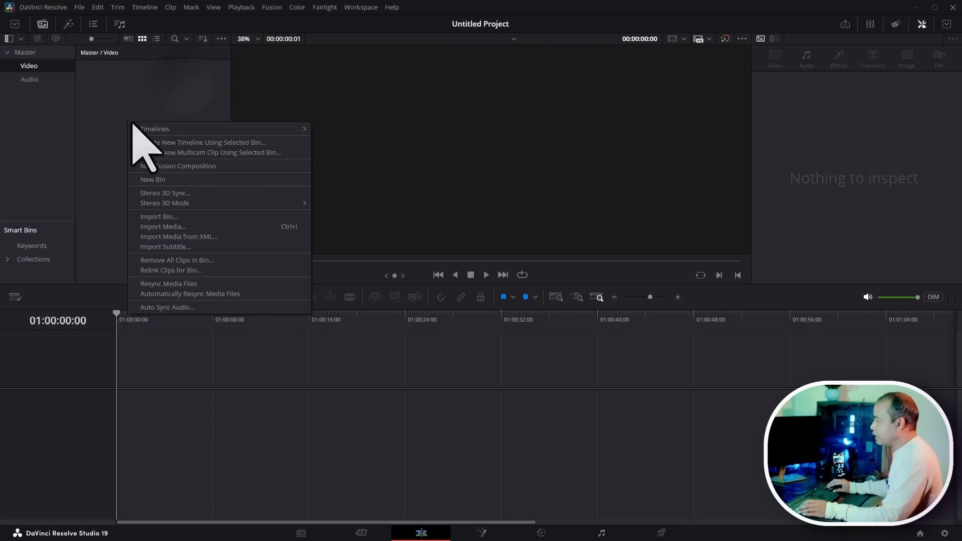
click(186, 228)
drag(167, 150, 681, 112)
click(748, 396)
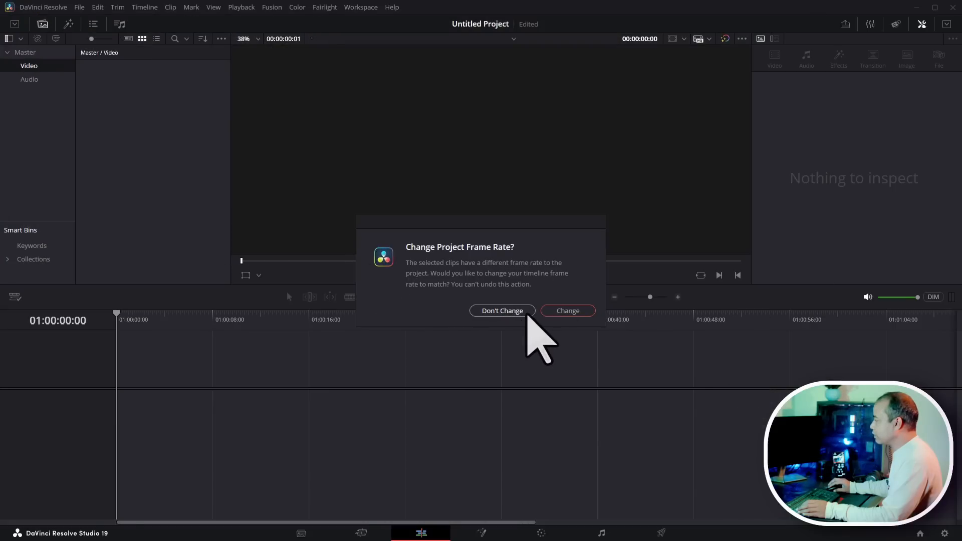
click(525, 314)
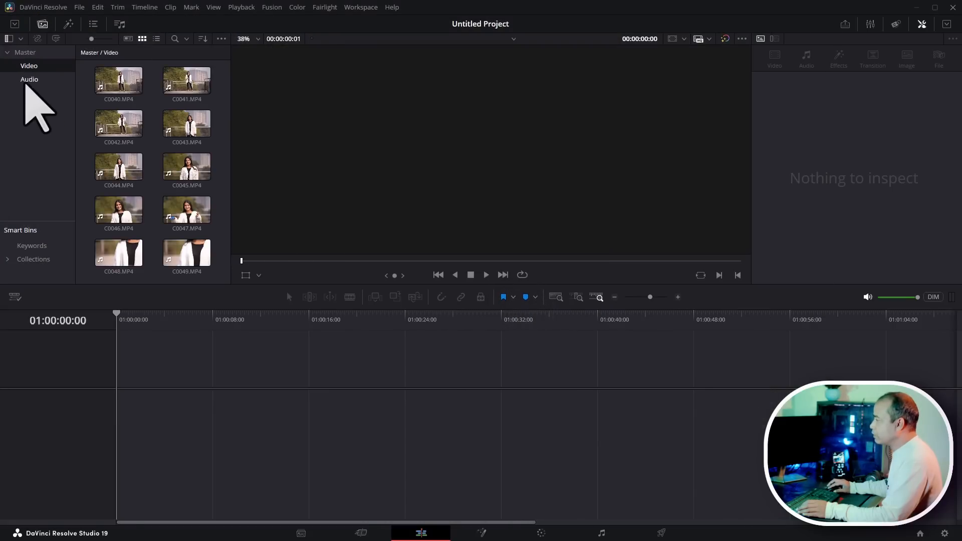
- Import the female voice audio file into the Audio bin
click(25, 81)
right_click(164, 129)
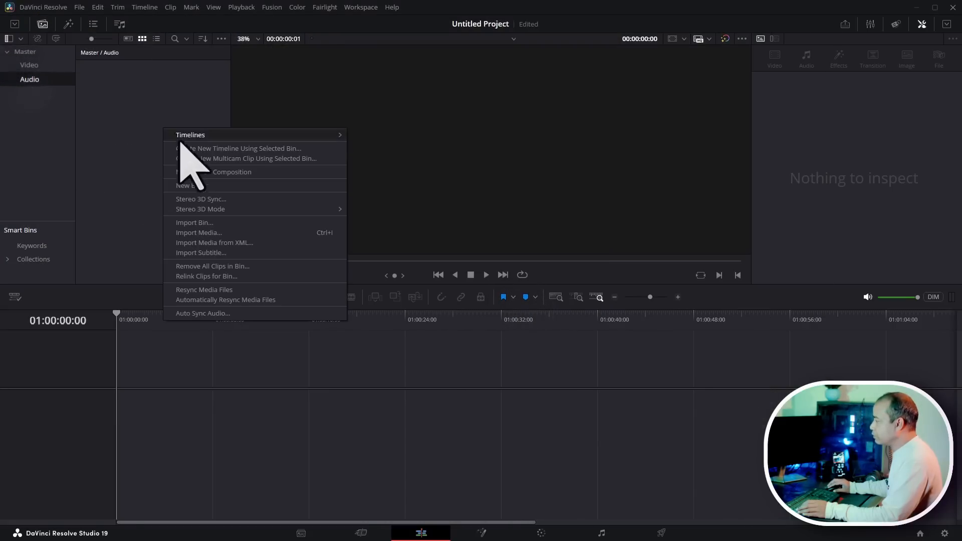
click(248, 234)
double_click(745, 106)
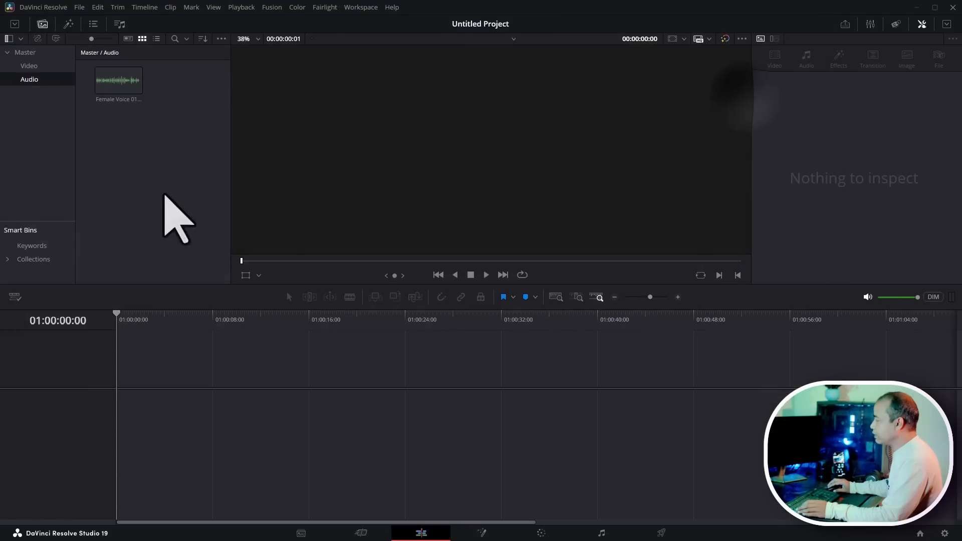
- Start creating a new timeline in the Master bin and name it OVC
click(25, 52)
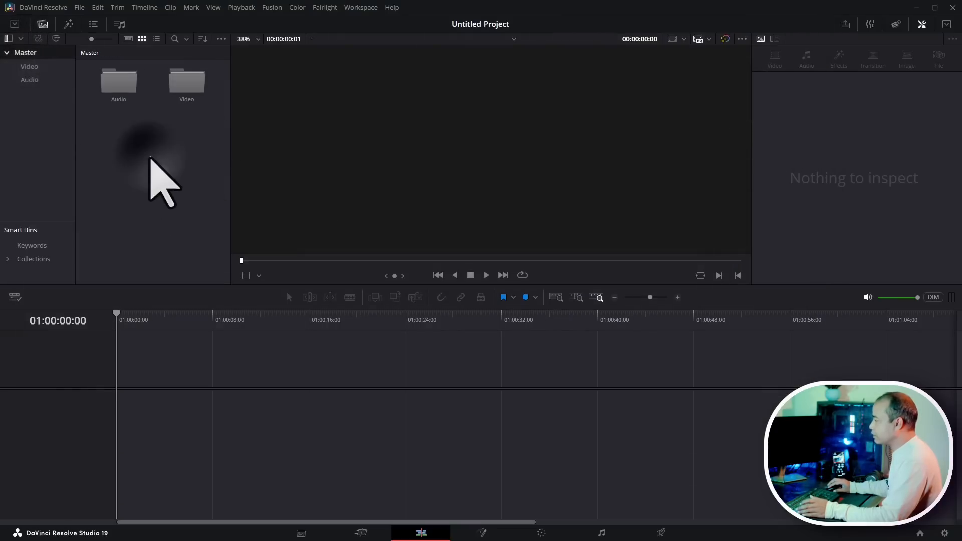
right_click(118, 145)
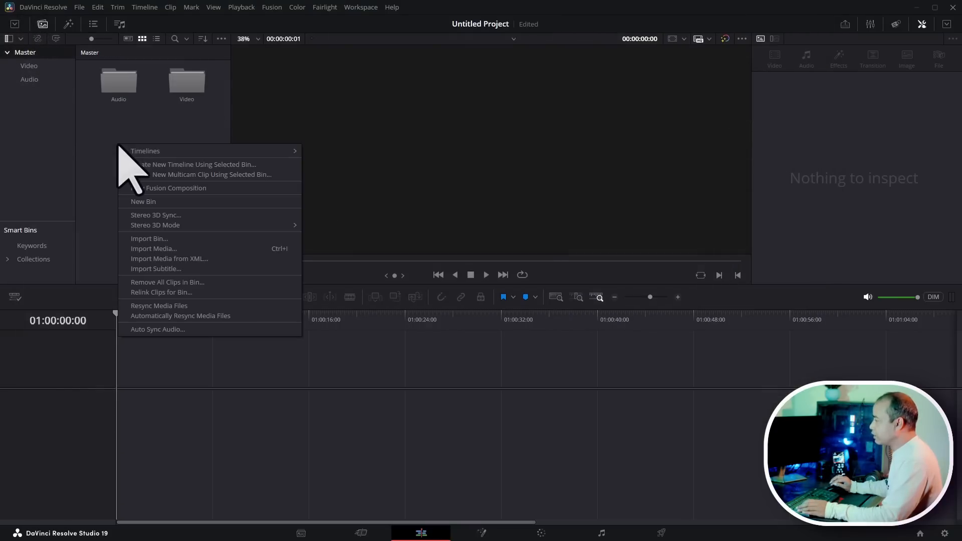
mouse_move(159, 150)
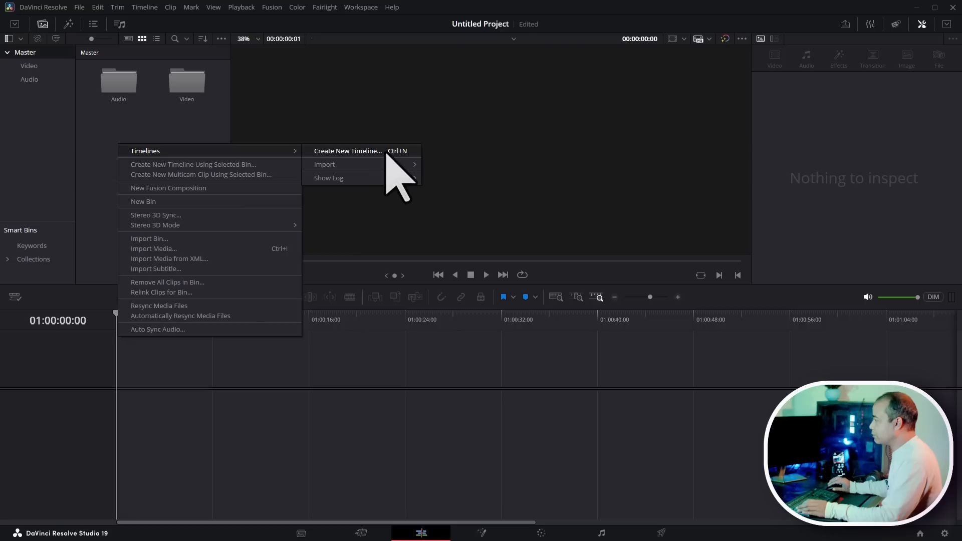
click(382, 151)
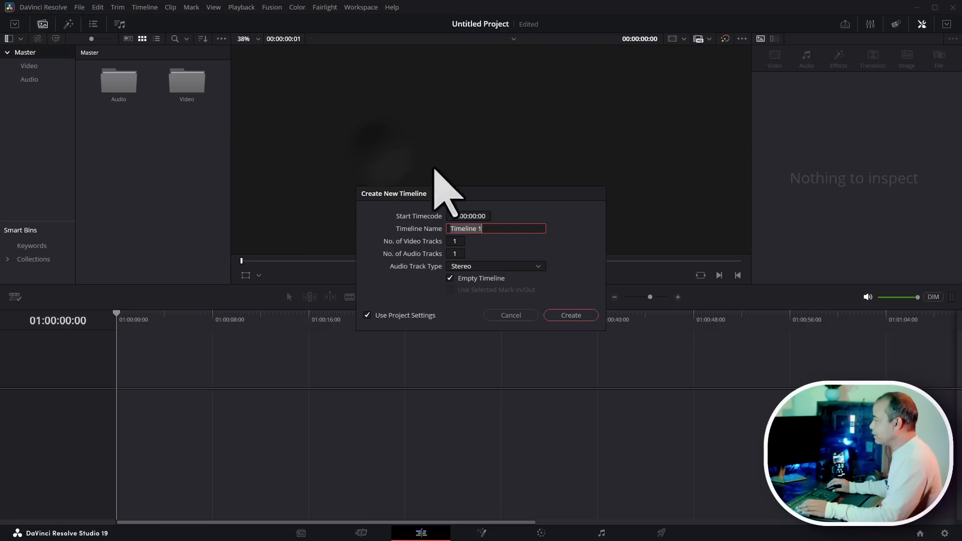
drag(494, 195, 399, 193)
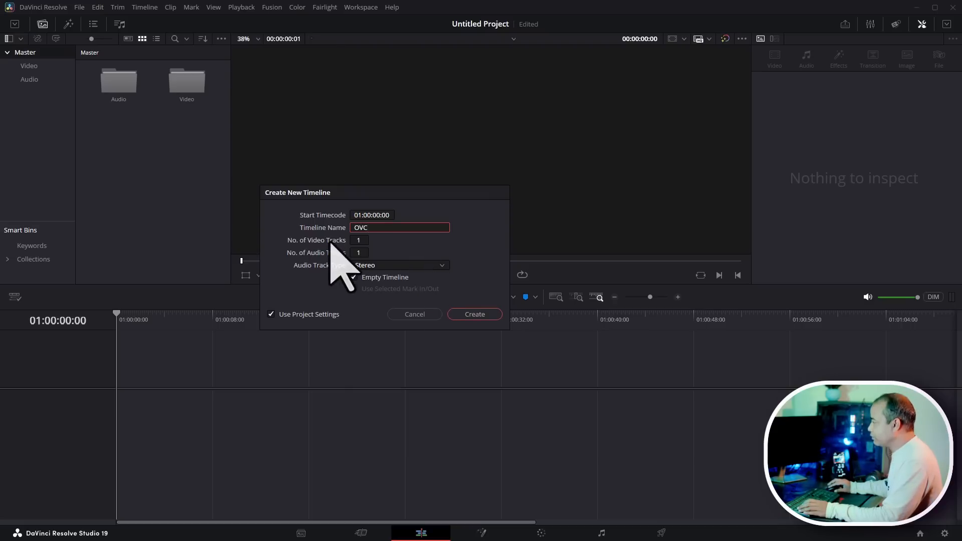
- Set the new timeline to 2 video tracks and 2 audio tracks
click(357, 240)
text(2)
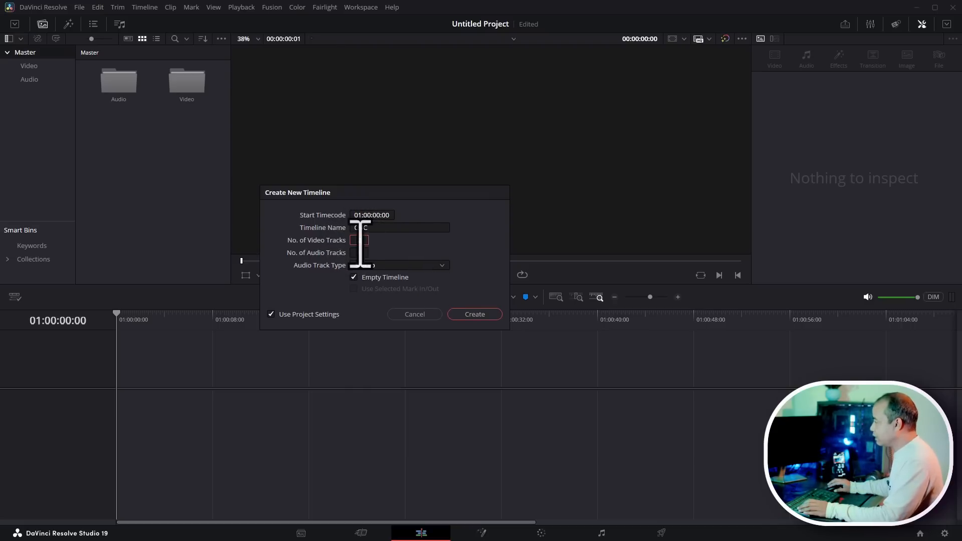
click(359, 253)
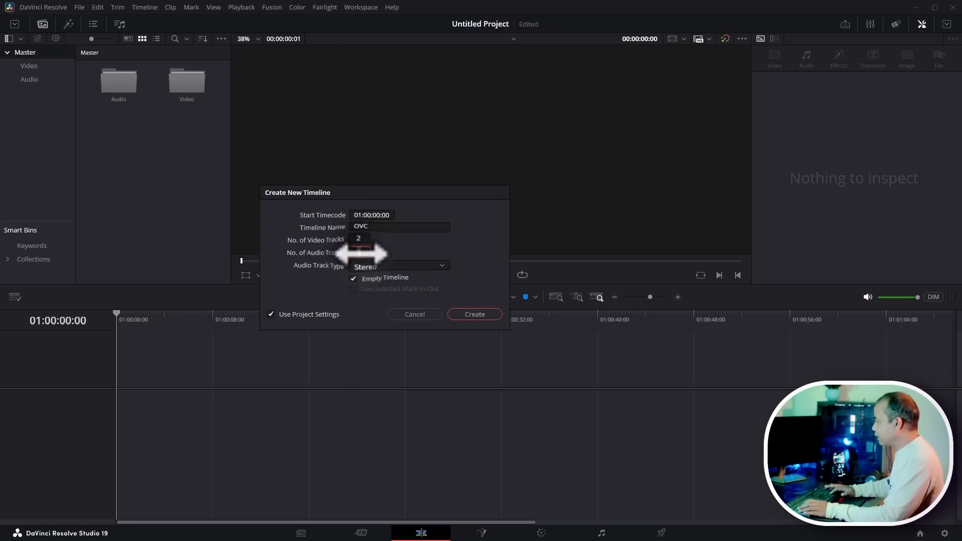
- Turn off project settings, set the timeline resolution to 1920 x 1080 HD, and create the timeline
click(306, 315)
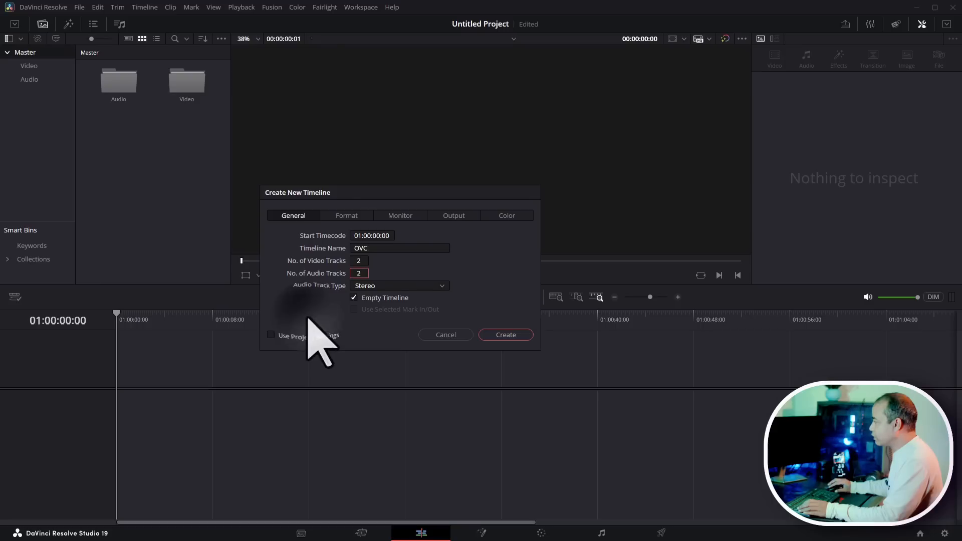
click(347, 216)
click(441, 236)
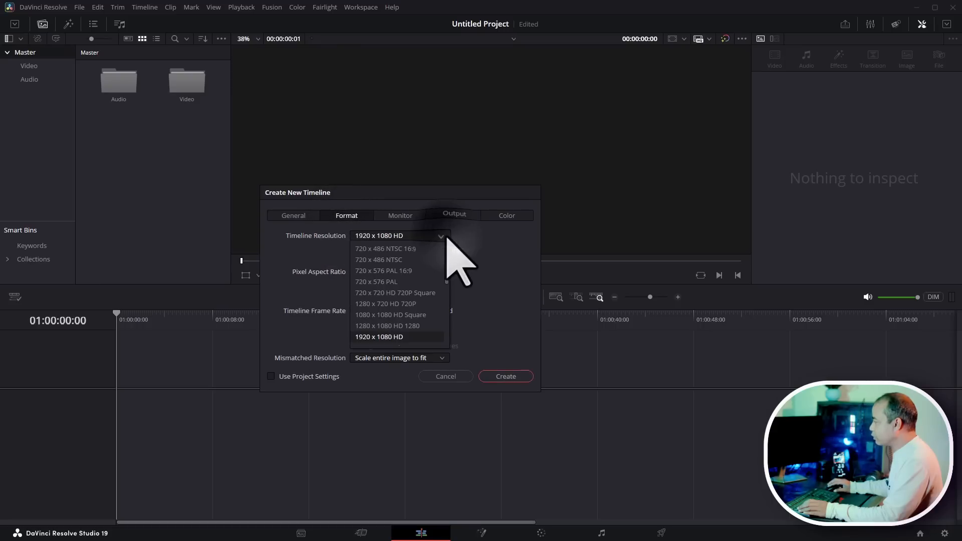
scroll(416, 281, down, 10)
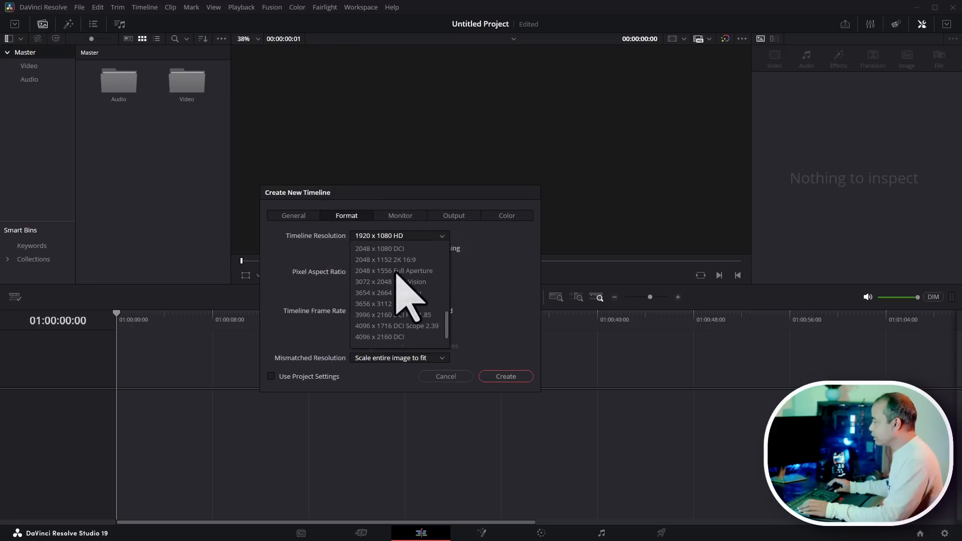
scroll(414, 341, up, 5)
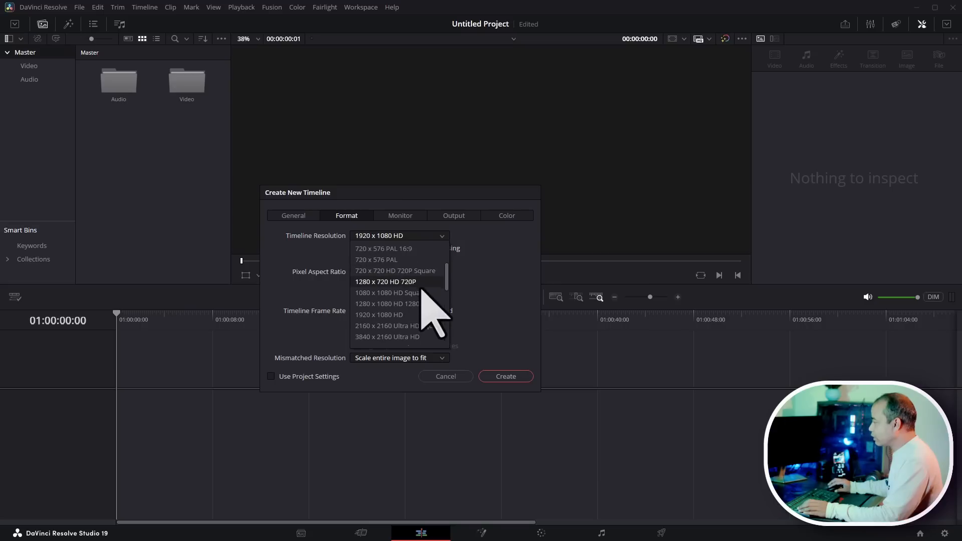
click(399, 315)
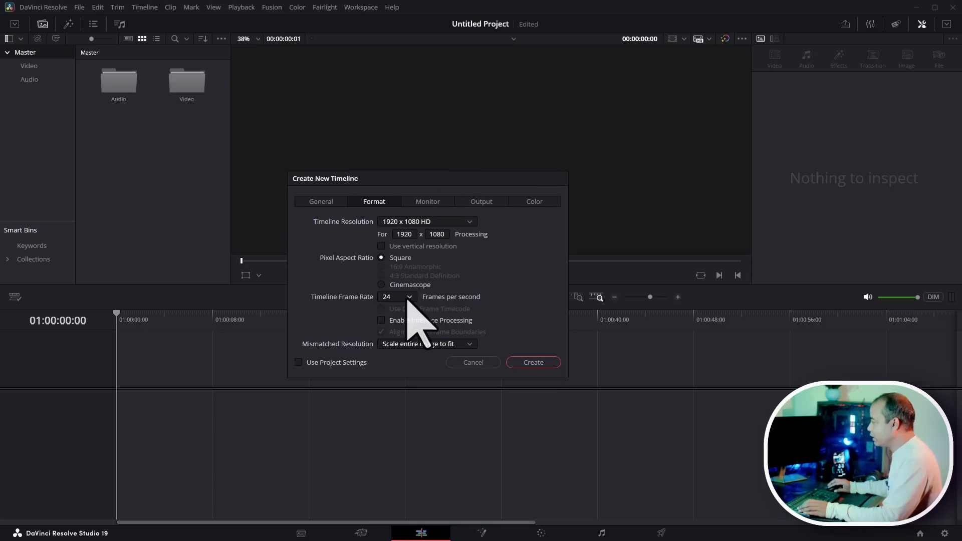
click(534, 362)
- Open the Video bin to show its clips
click(154, 178)
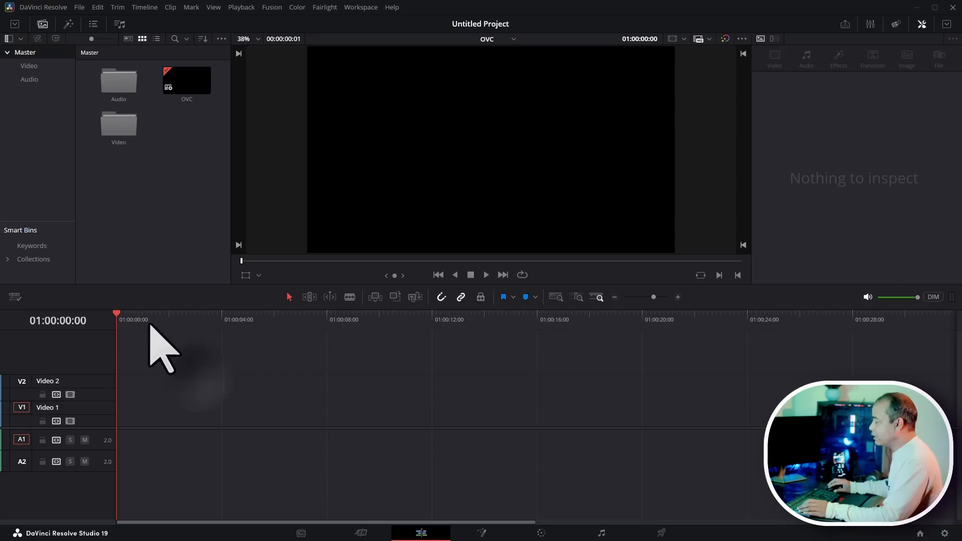
drag(150, 325, 12, 308)
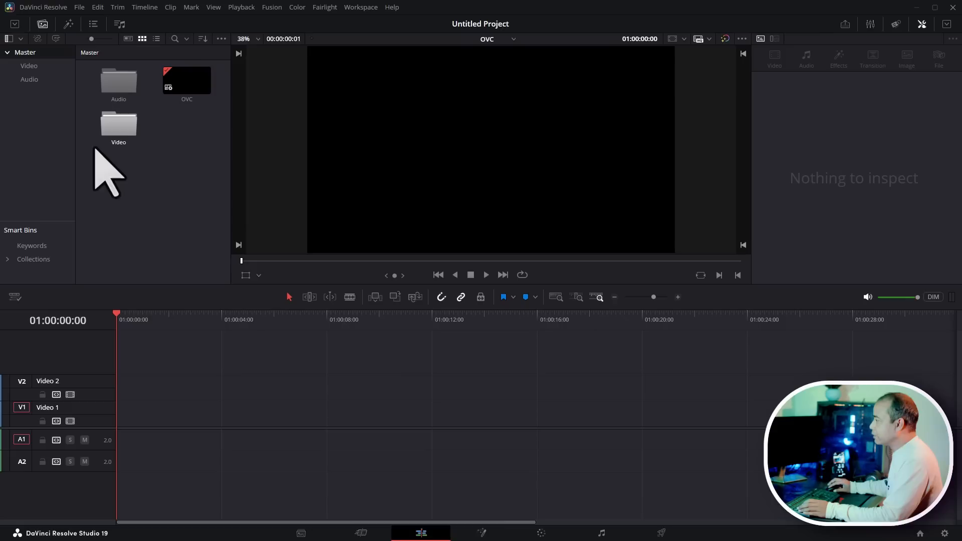
double_click(118, 128)
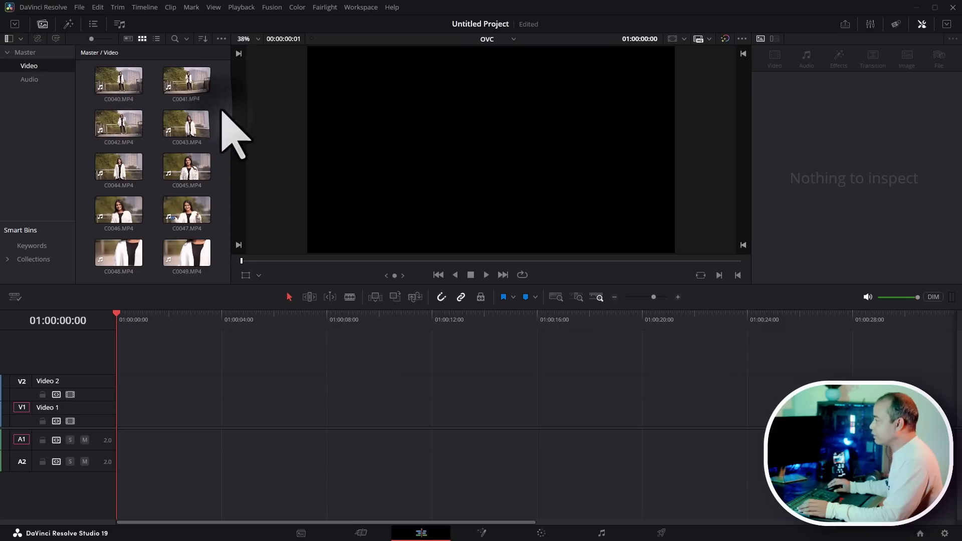
- Enlarge the media pool thumbnails and preview clip C0040.MP4 in the source viewer
drag(92, 39, 132, 43)
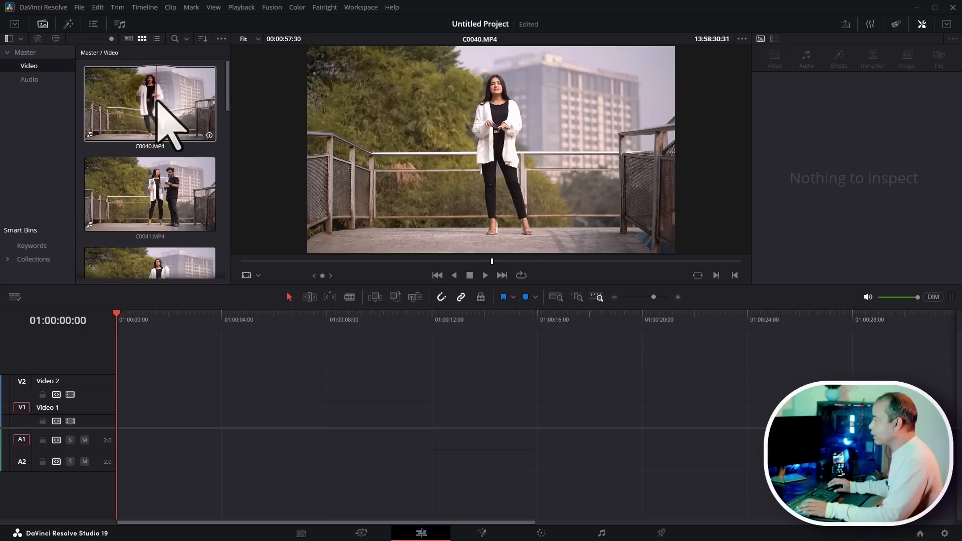
click(161, 91)
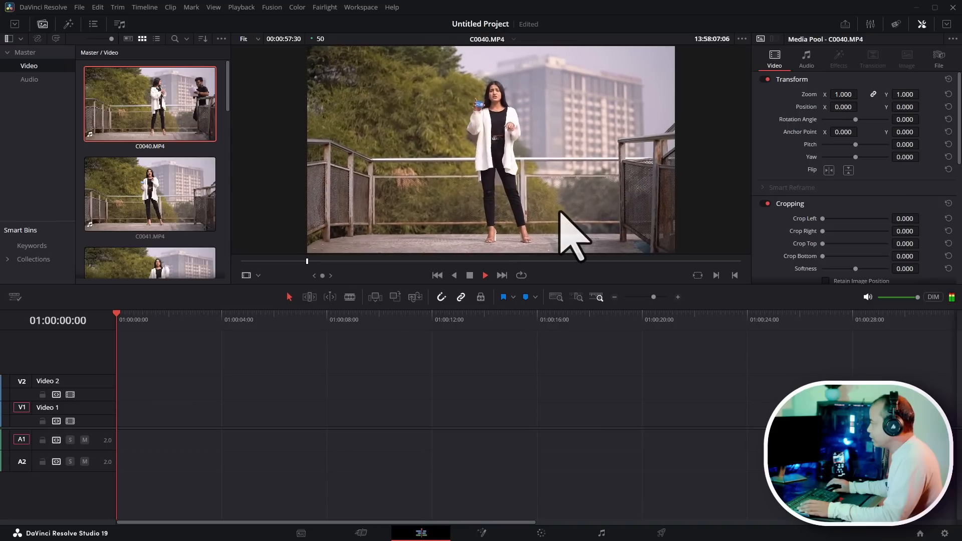
key(space)
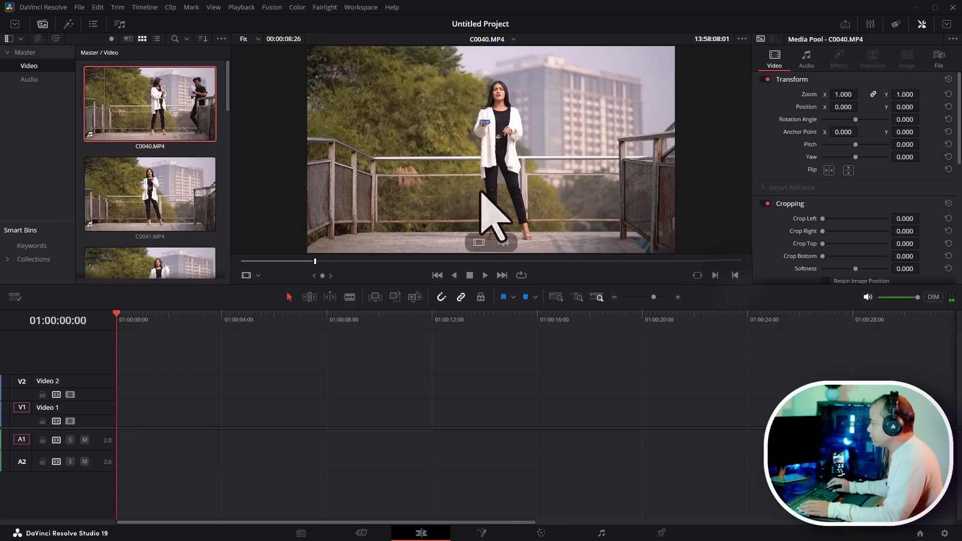
- Add C0040.MP4 to the start of the OVC timeline and enlarge the track heights
drag(481, 210, 251, 412)
drag(360, 416, 108, 476)
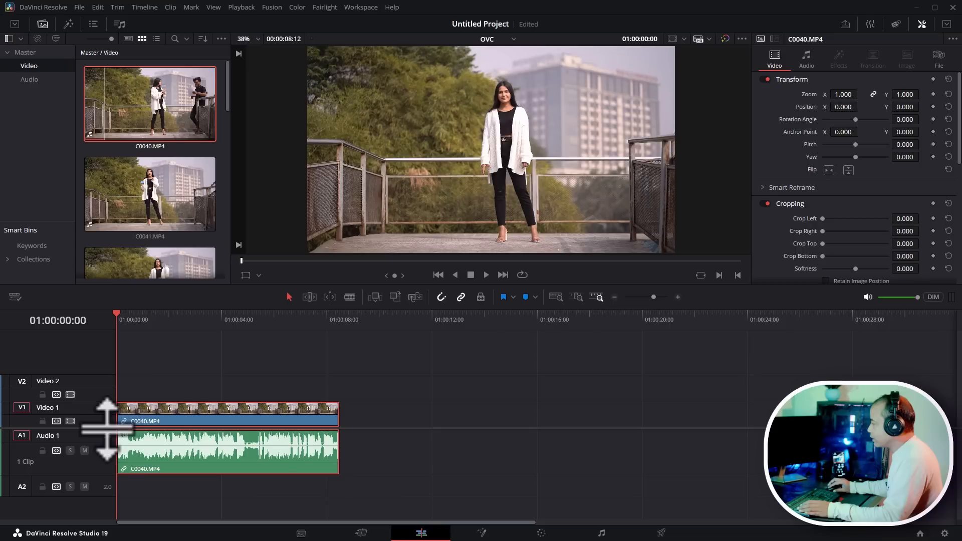
scroll(107, 401, down, 1)
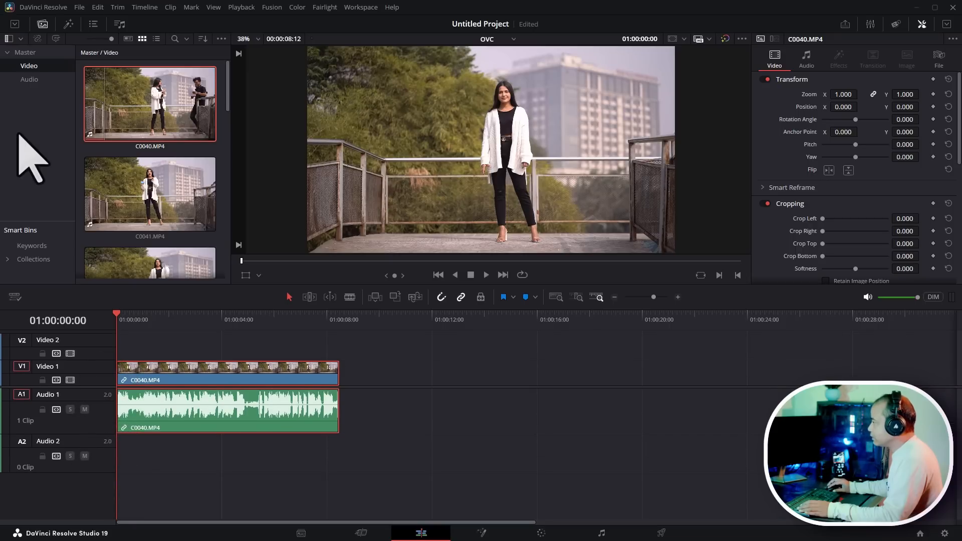
- Open the Audio bin and place Female Voice 01 Final extra.wav on Audio 2 at the timeline start
click(29, 80)
click(144, 120)
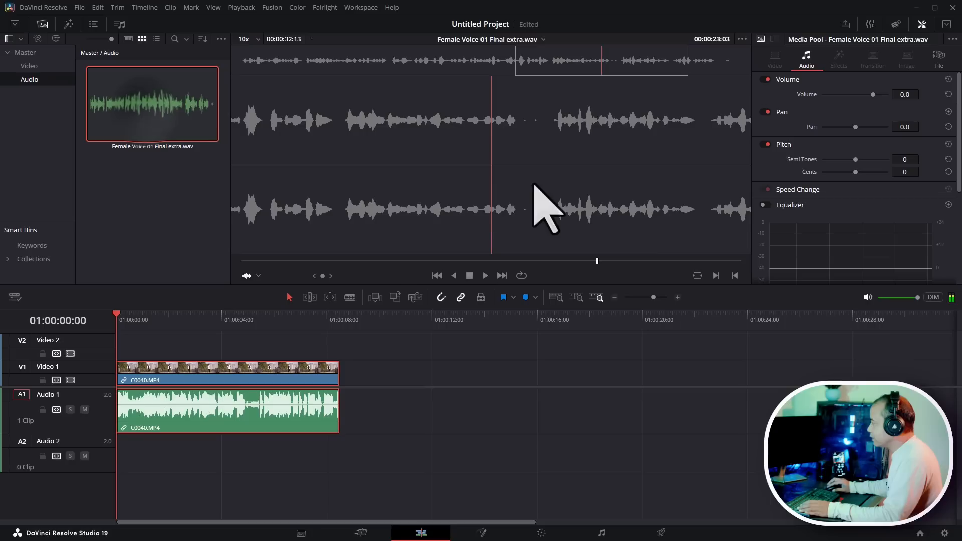
drag(533, 184, 241, 468)
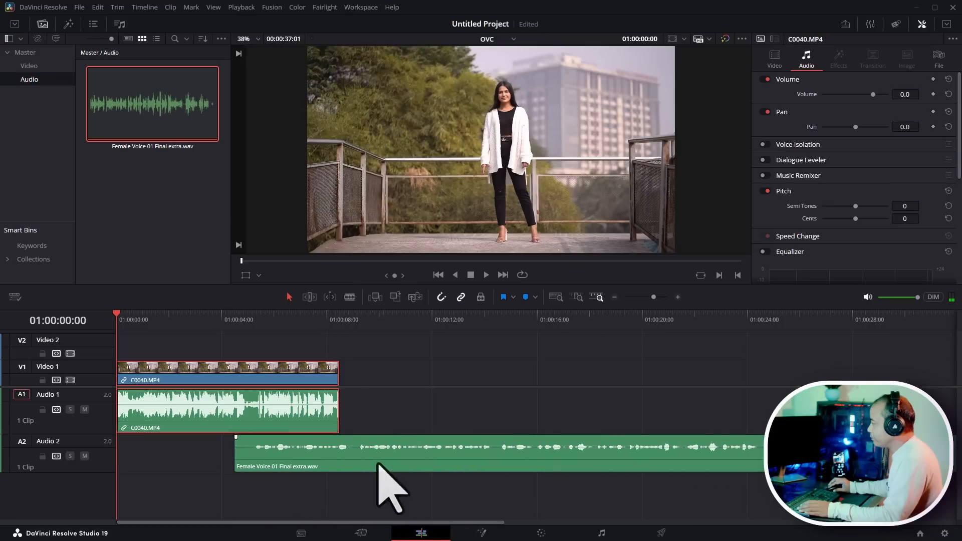
drag(377, 463, 121, 496)
- Raise the voiceover clip's volume to 5.0 and zoom into the start of the timeline
drag(500, 458, 505, 453)
click(132, 322)
scroll(457, 399, up, 3)
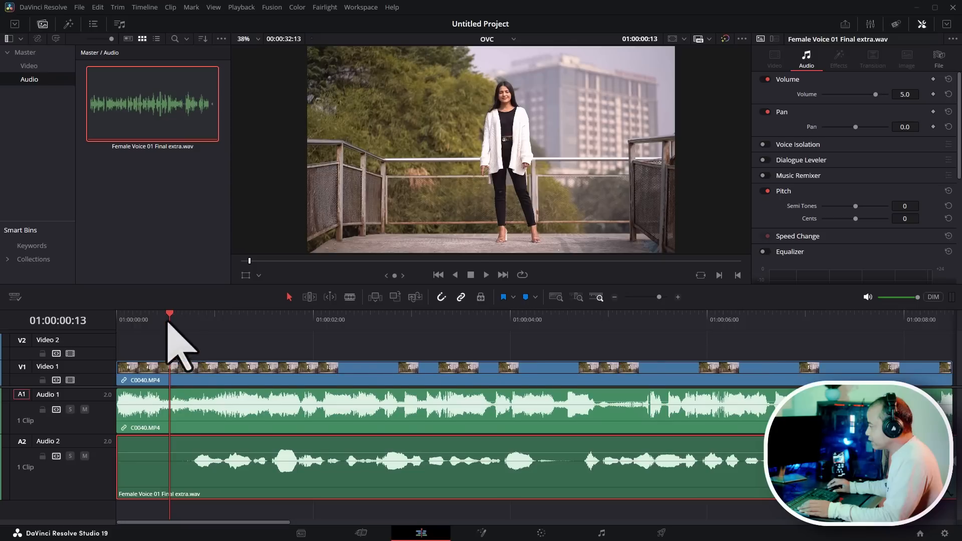
- Trim the leading silence off the voiceover clip and move it back to the timeline start
drag(171, 320, 183, 322)
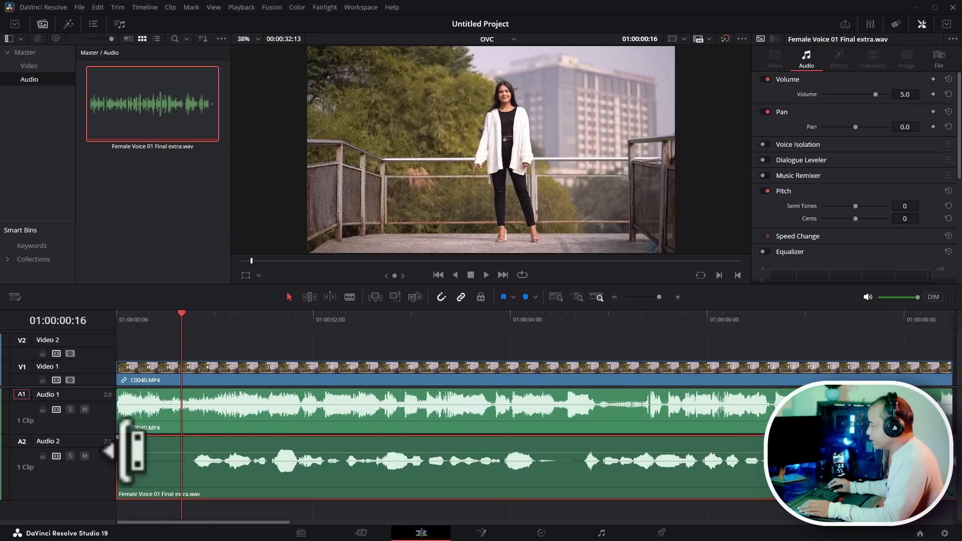
drag(128, 451, 201, 451)
drag(383, 496, 206, 501)
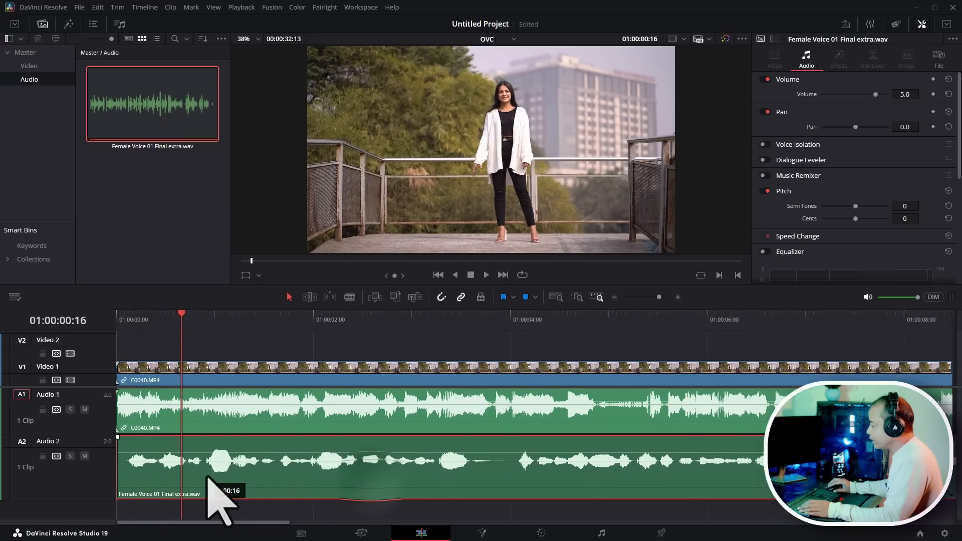
- Slide the video clip along the timeline, return it to the start, and mute the Audio 1 track
click(261, 401)
drag(251, 373, 480, 381)
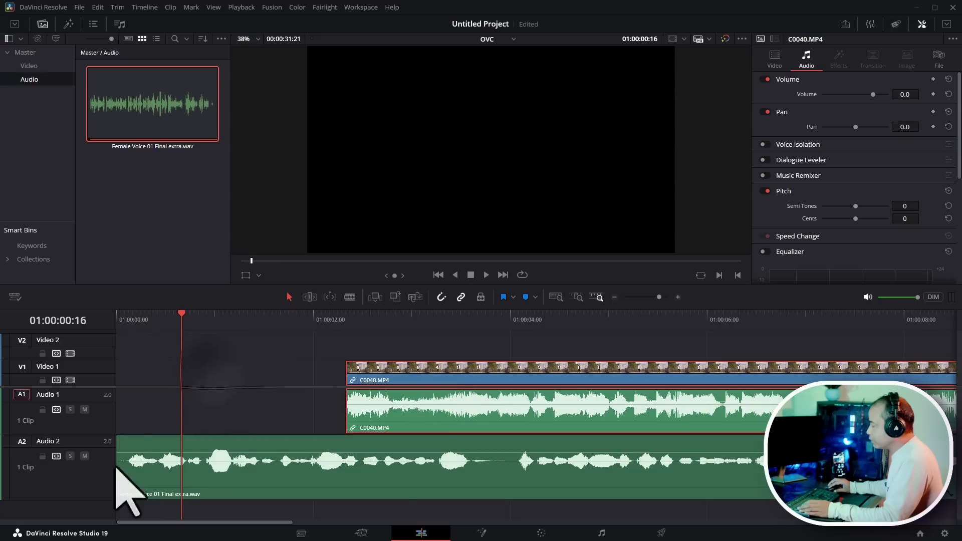
drag(183, 318, 30, 302)
click(233, 357)
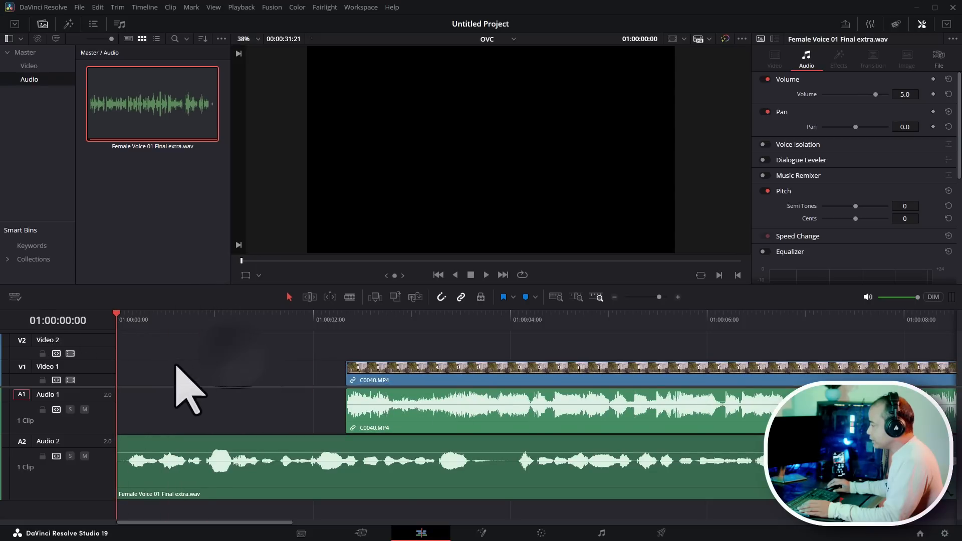
drag(373, 381, 81, 416)
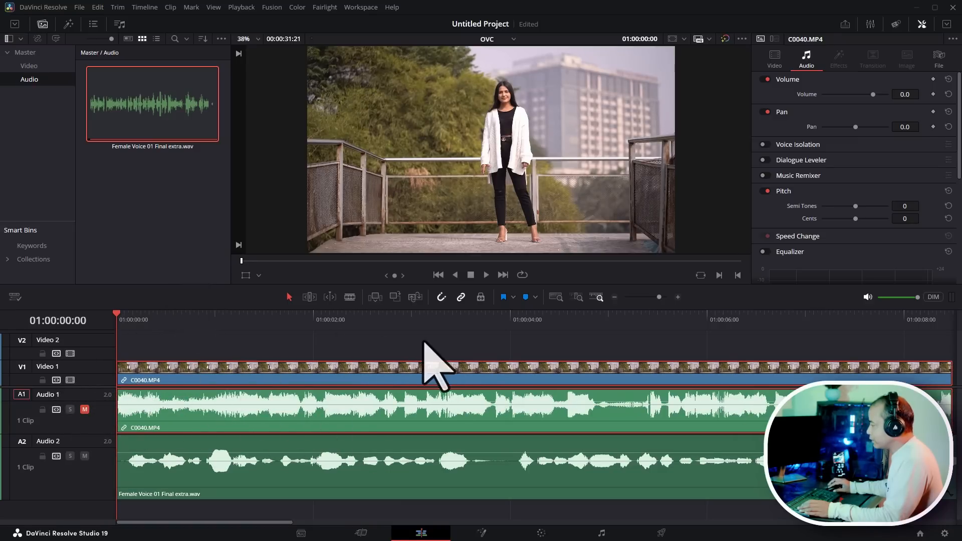
- Play back the timeline from the start to review the voiceover against the video
key(space)
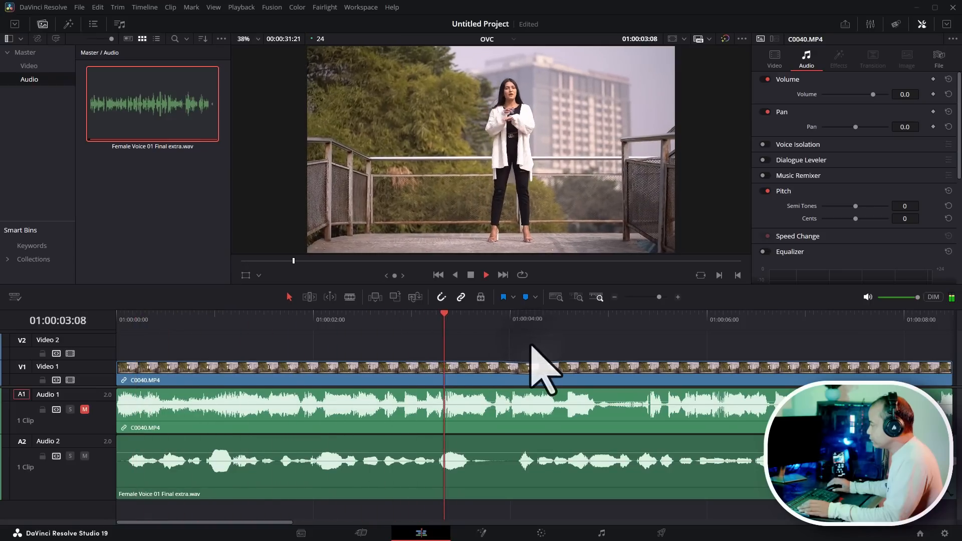
key(space)
click(626, 492)
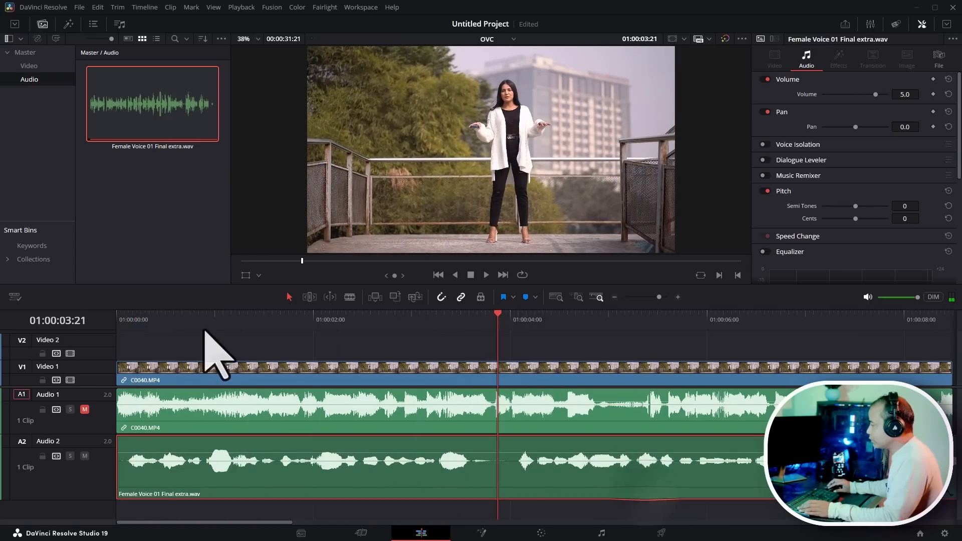
drag(247, 320, 99, 305)
key(space)
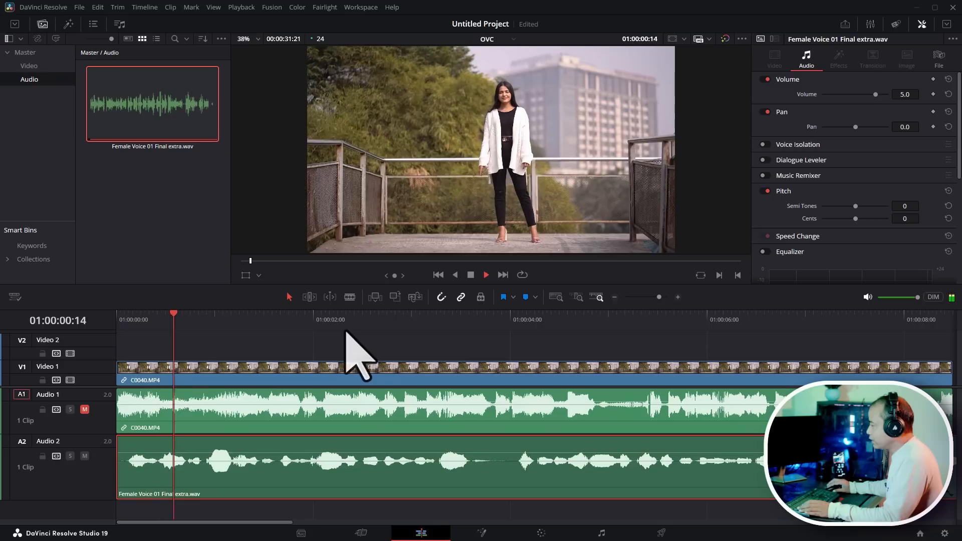
key(space)
- Mute the voiceover track, unmute Audio 1, and play the clip's original audio from the start
click(290, 408)
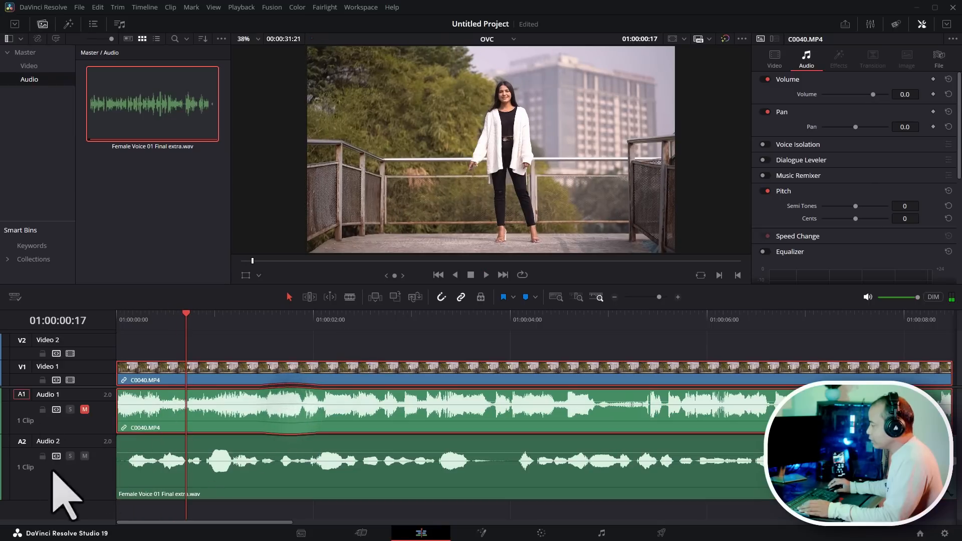
click(85, 456)
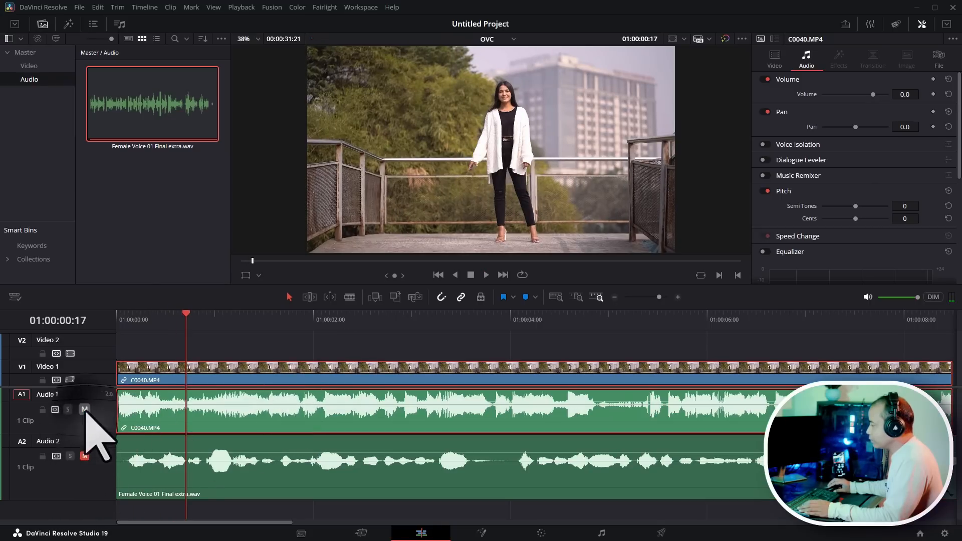
key(Home)
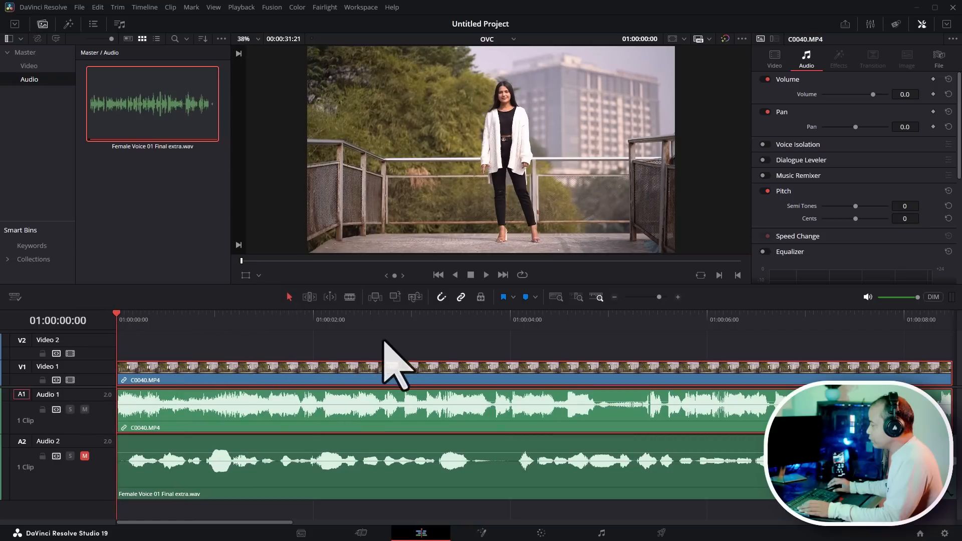
key(space)
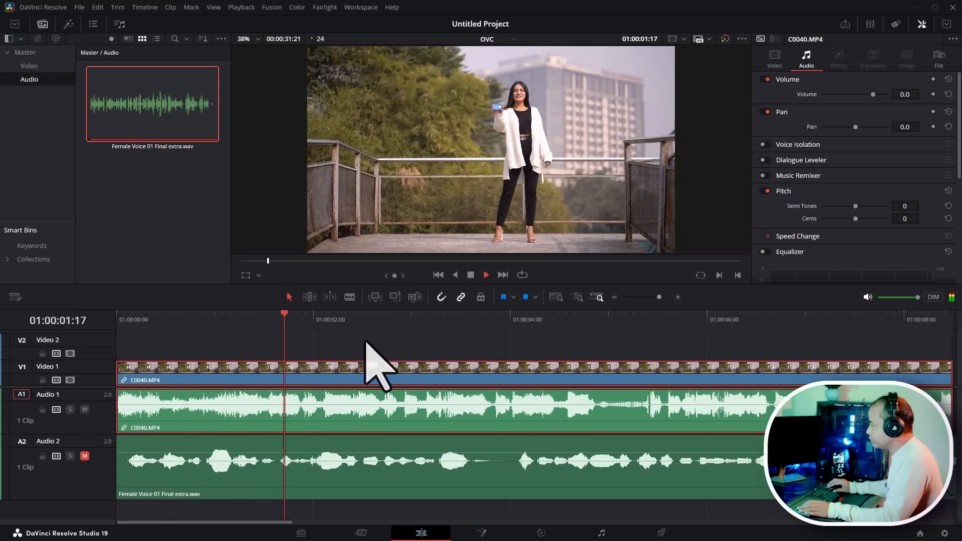
- Add a marker on the video clip at 01:00:01:06, where she raises her phone
click(184, 323)
key(space)
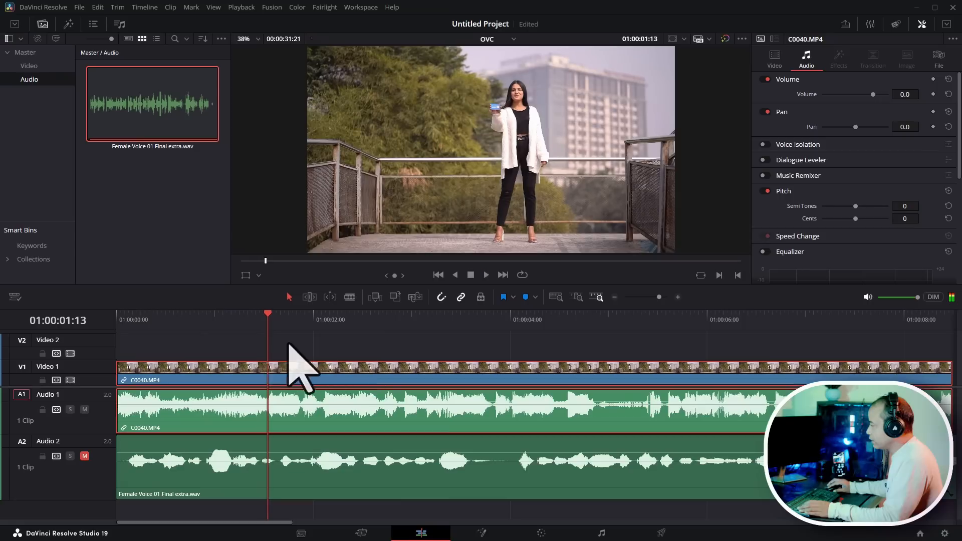
drag(253, 322, 239, 324)
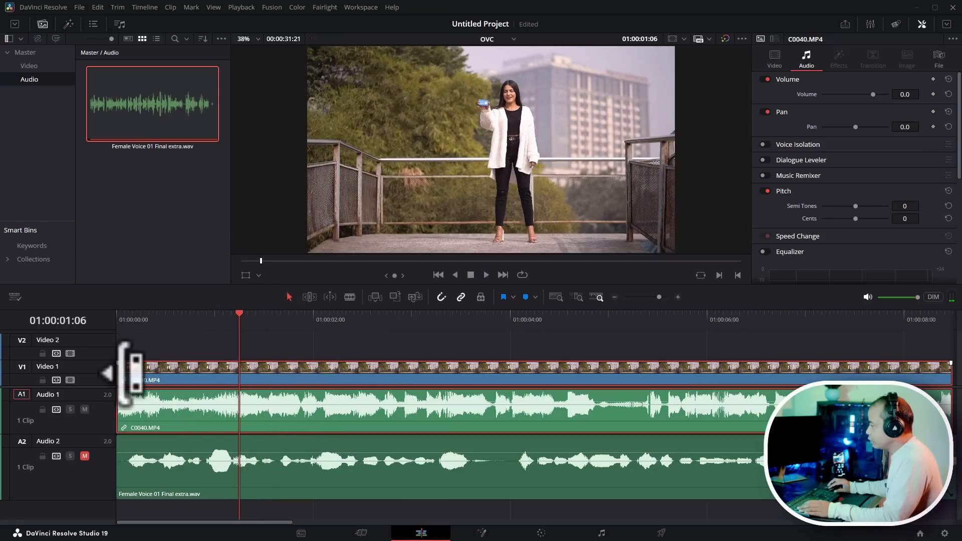
click(525, 297)
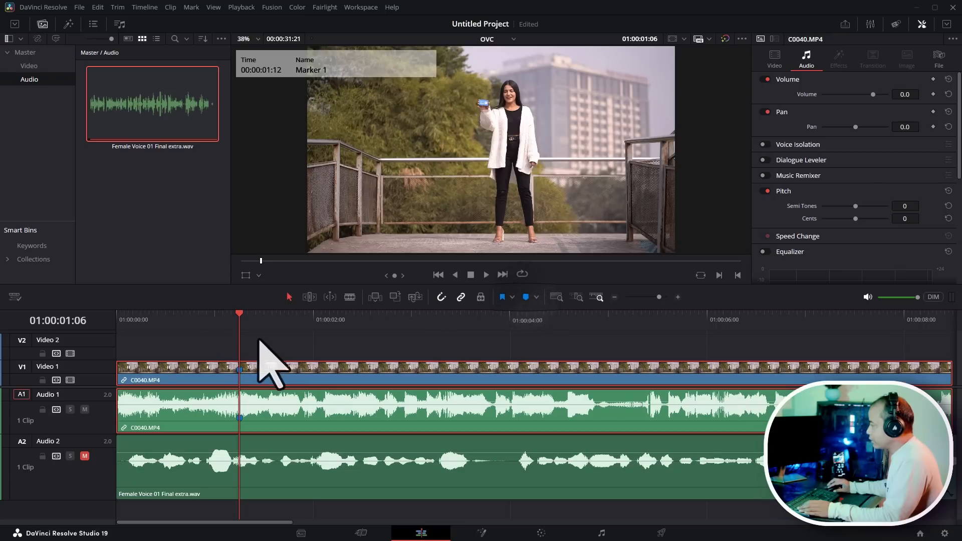
- Switch to hearing only the voiceover and add a marker on the voiceover clip at 01:00:00:04
drag(240, 320, 105, 324)
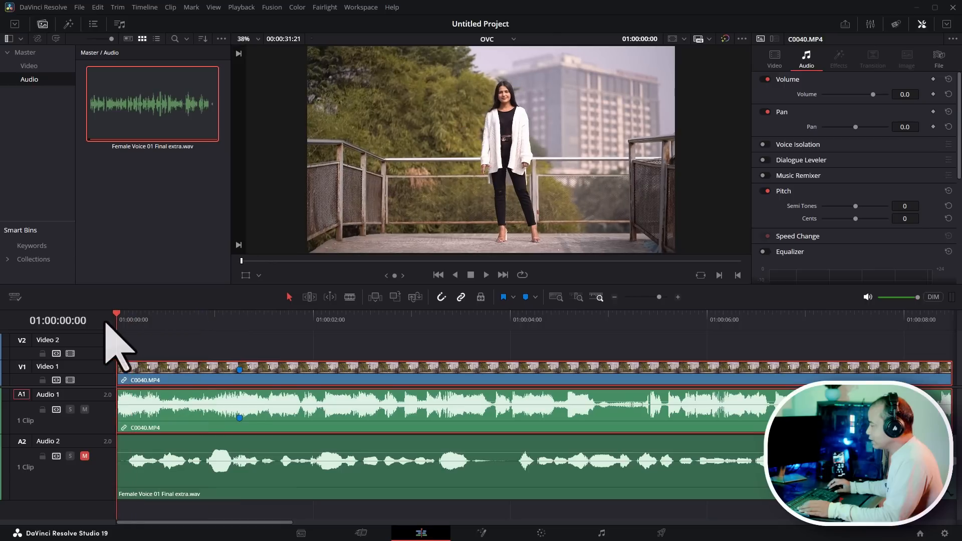
click(85, 409)
click(85, 457)
drag(195, 319, 36, 320)
key(space)
drag(160, 322, 134, 323)
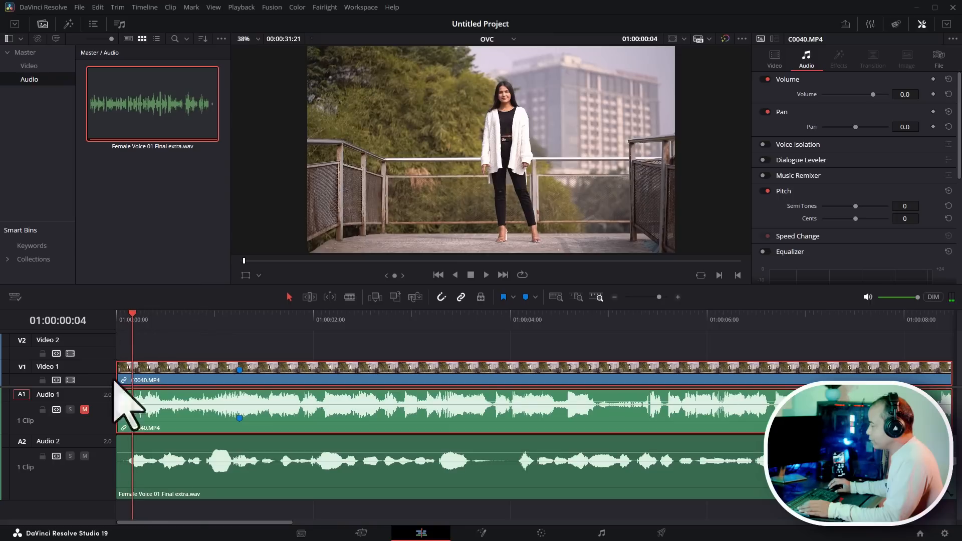
click(186, 473)
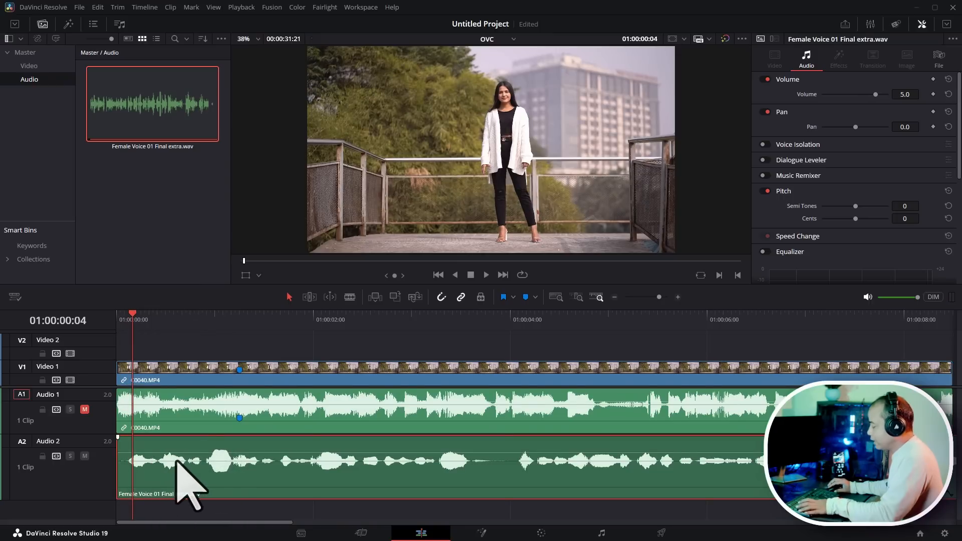
key(m)
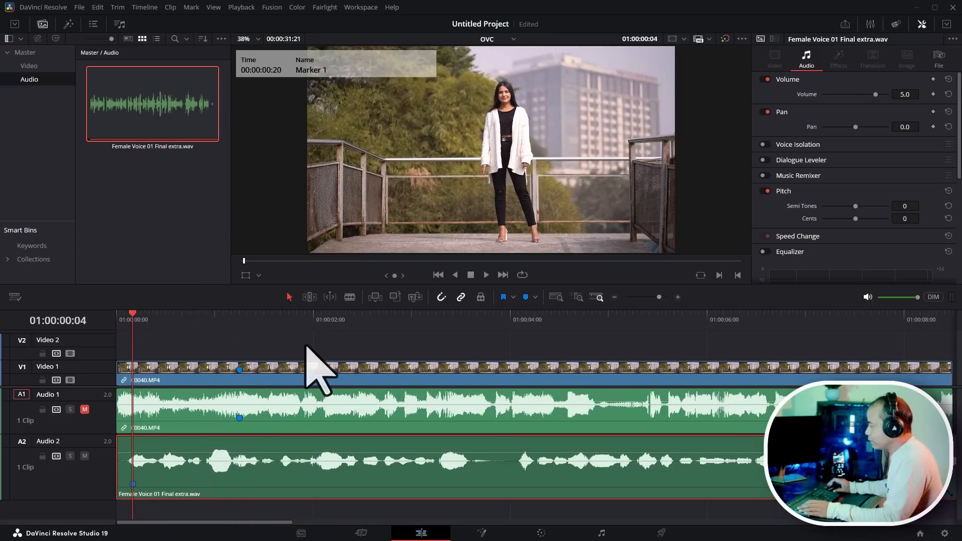
- Trim the video clip's head so its marker lines up with the voiceover marker at the timeline start
key(ctrl+equal)
scroll(311, 346, up, 2)
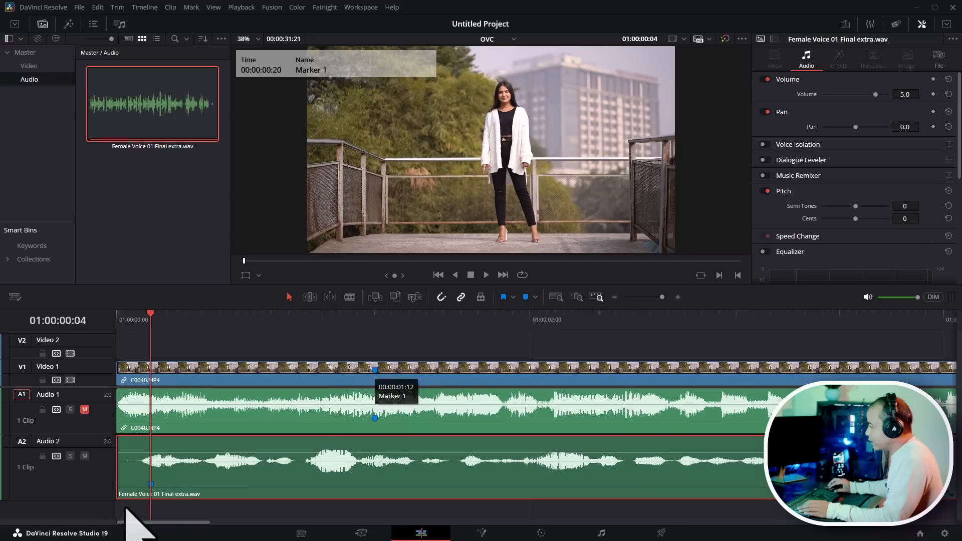
drag(118, 373, 361, 383)
drag(449, 376, 223, 381)
- Play the edited timeline from the start
drag(190, 315, 36, 318)
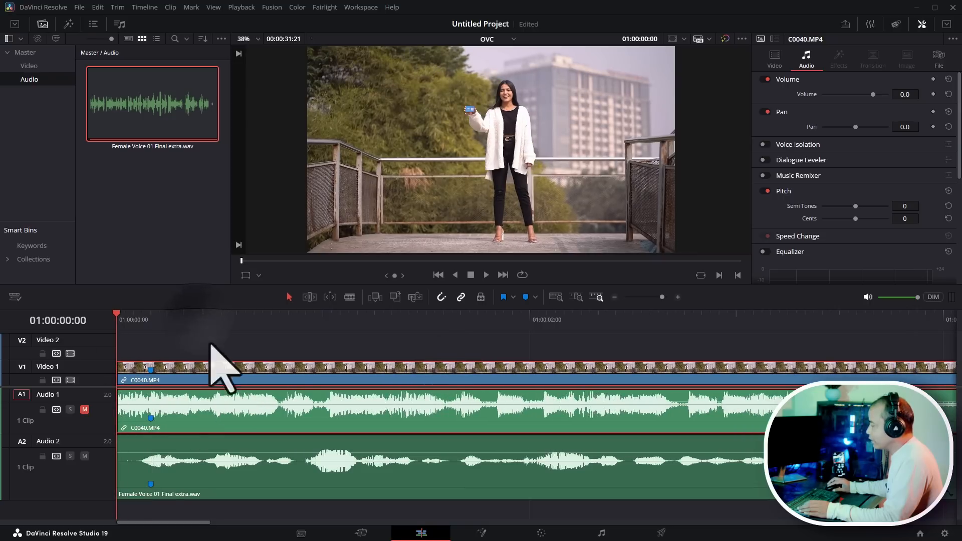
key(space)
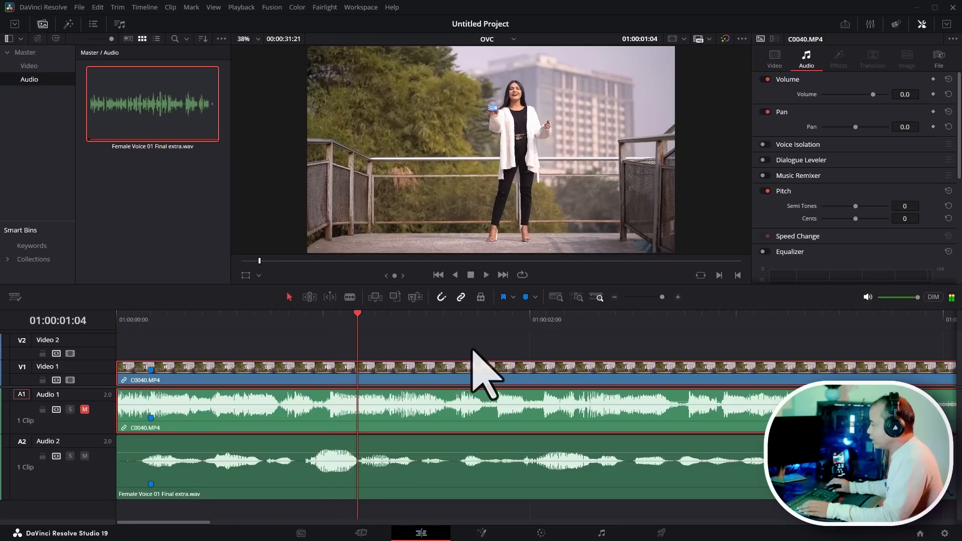
scroll(483, 374, down, 2)
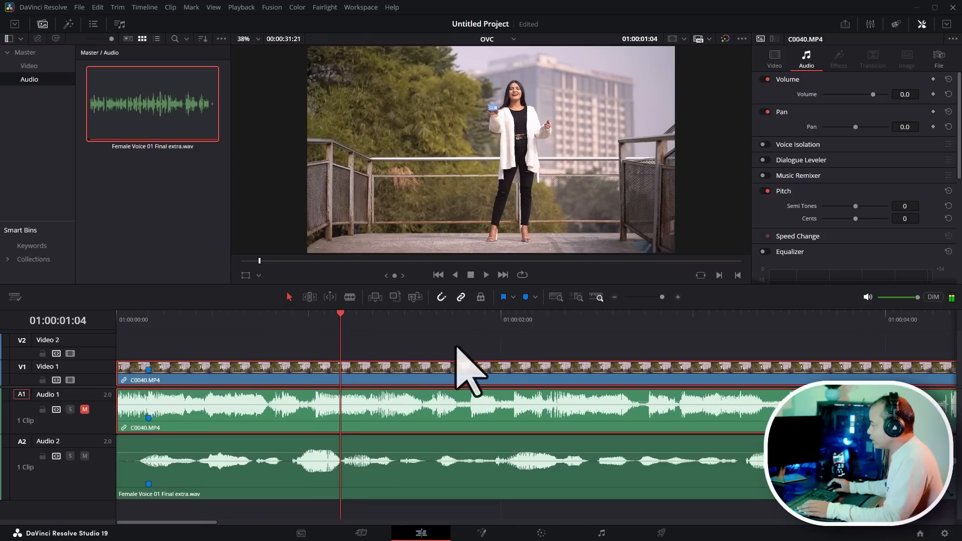
- Mute the voiceover, unmute Audio 1, and play through the trimmed video clip from the start
click(84, 409)
click(84, 456)
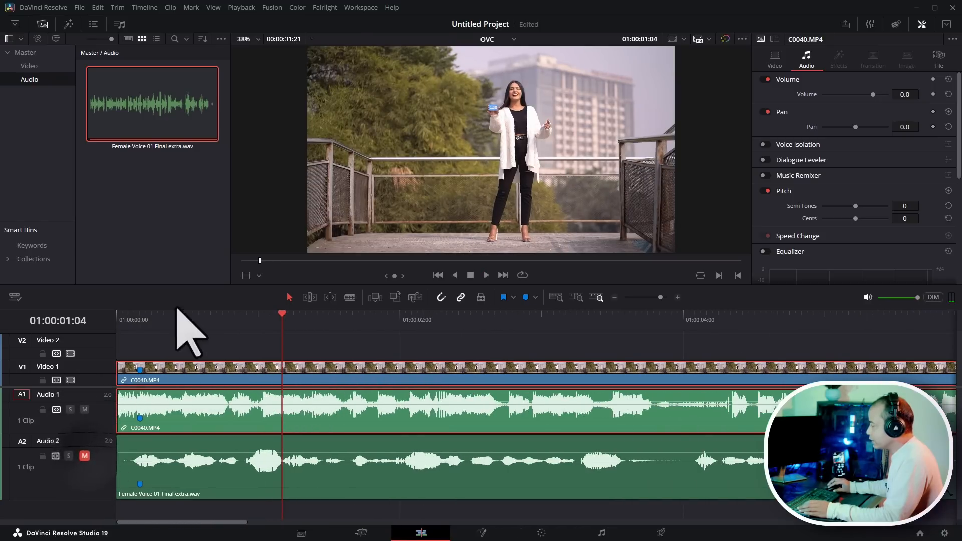
key(Home)
key(space)
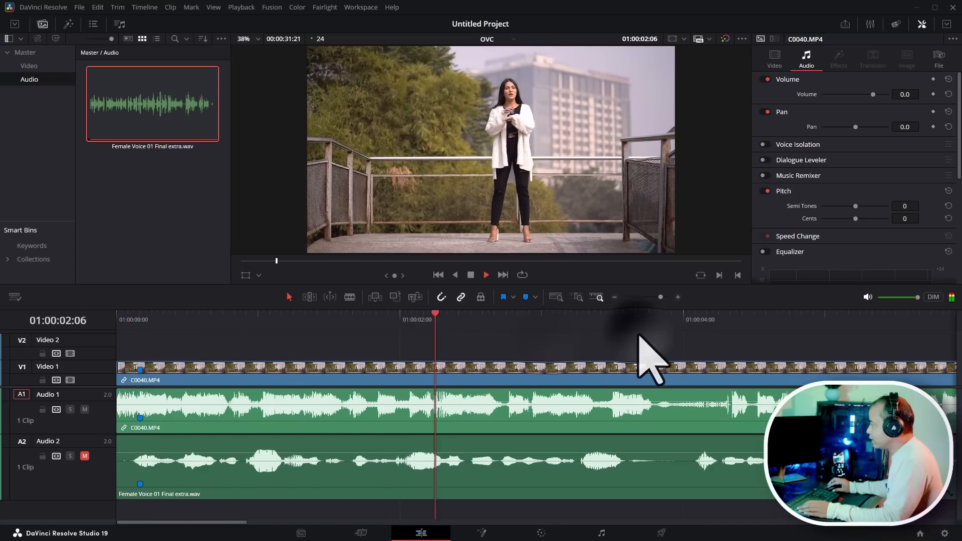
key(space)
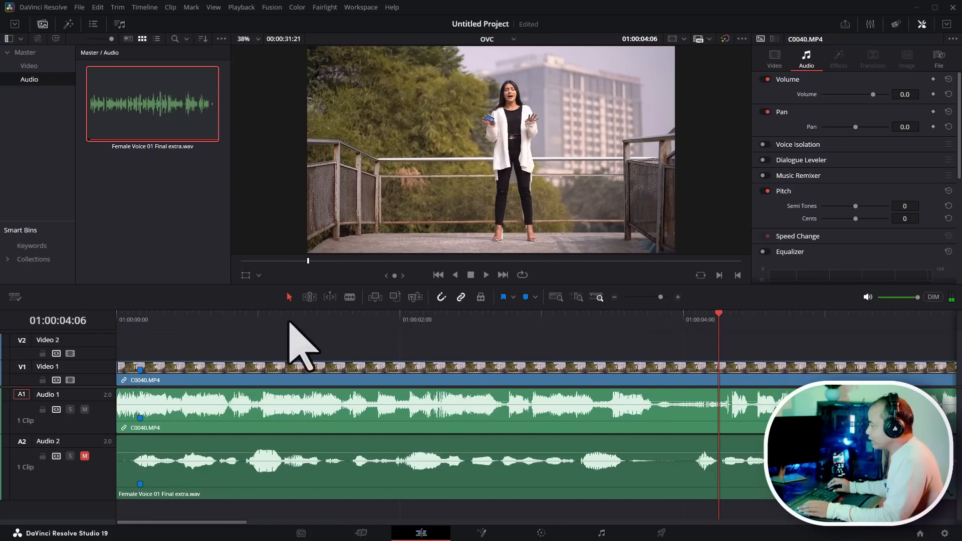
mouse_move(289, 323)
mouse_down()
mouse_move(40, 321)
mouse_move(703, 370)
mouse_move(587, 374)
mouse_move(748, 385)
mouse_up()
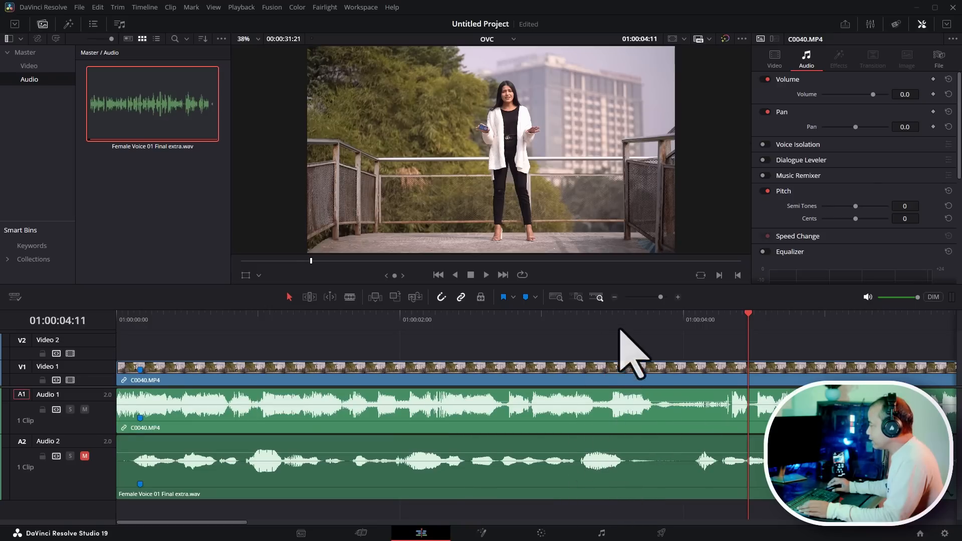
- Add a marker on the video clip at 01:00:03:22
drag(620, 330, 562, 333)
key(space)
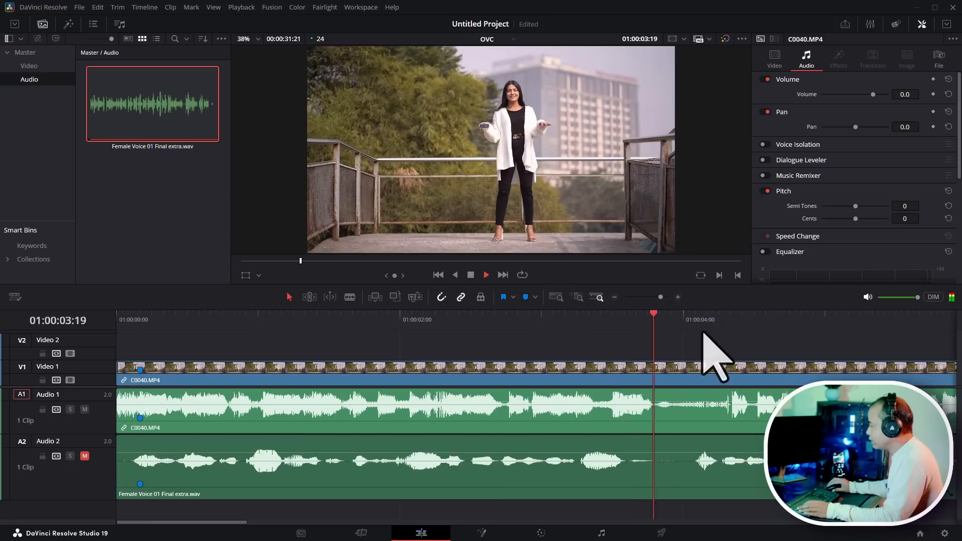
key(space)
mouse_move(673, 323)
mouse_down()
mouse_move(577, 326)
mouse_move(674, 335)
mouse_up()
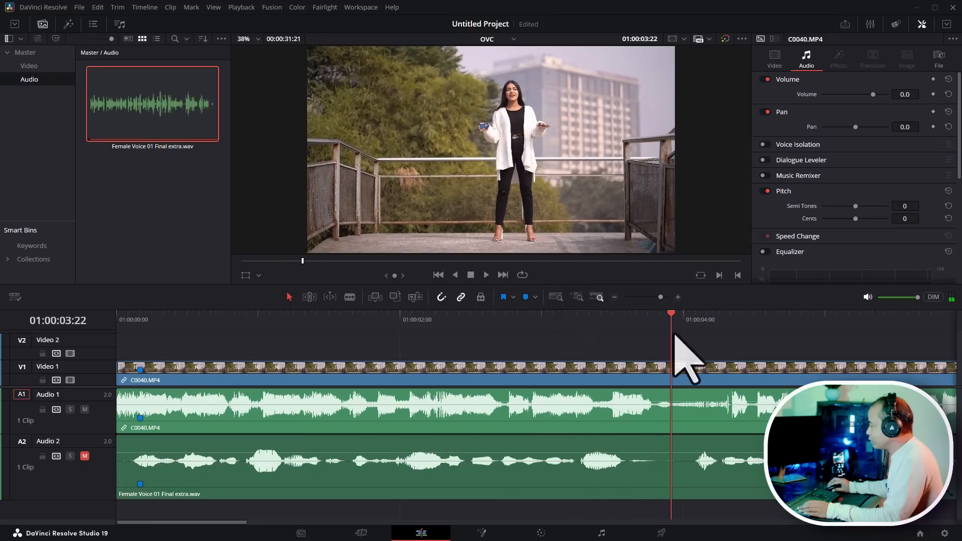
click(729, 379)
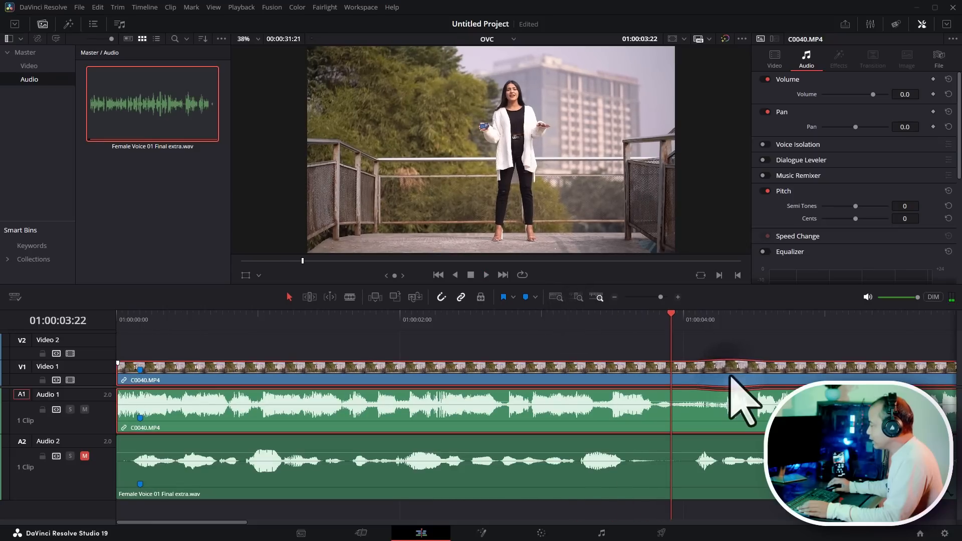
click(525, 297)
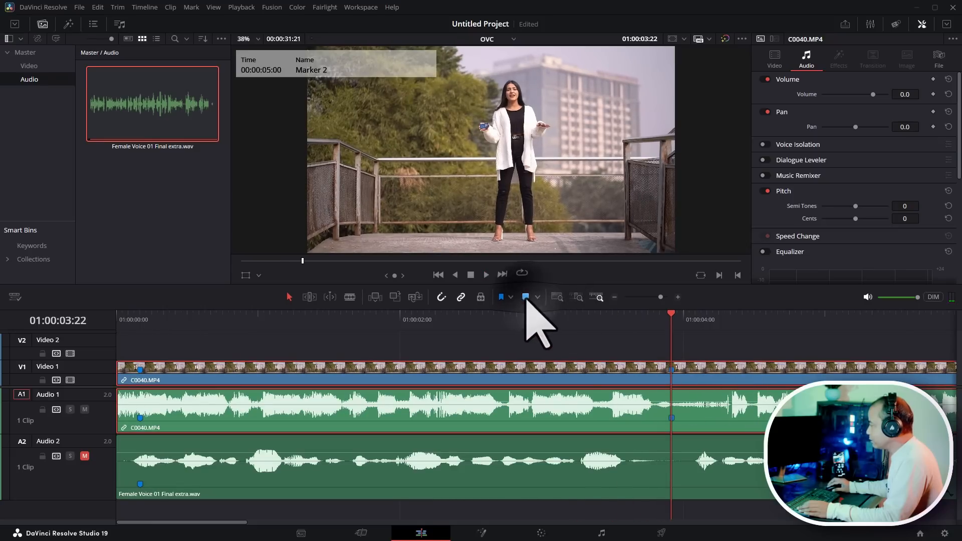
- Mute Audio 1, unmute the voiceover track, and play the voiceover around 01:00:03 to find its matching point
click(605, 474)
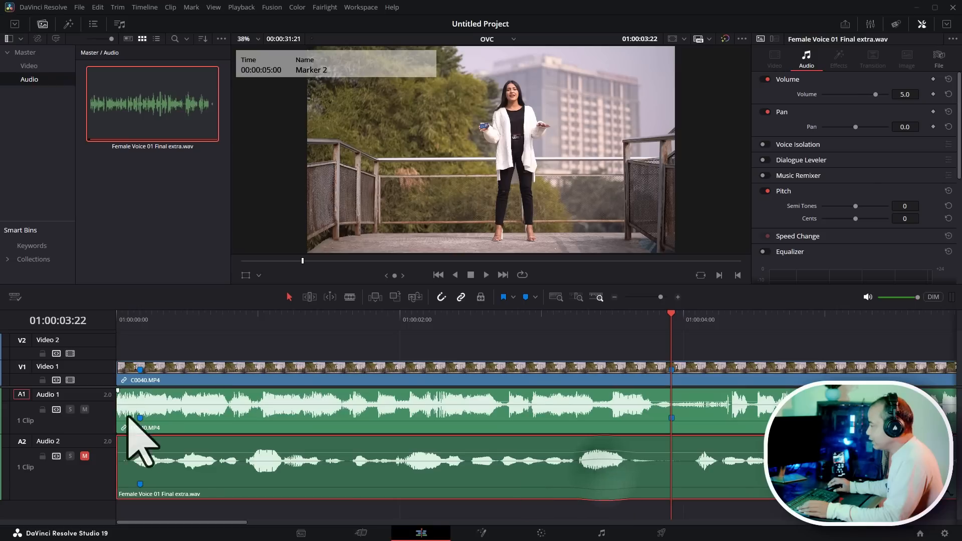
click(84, 410)
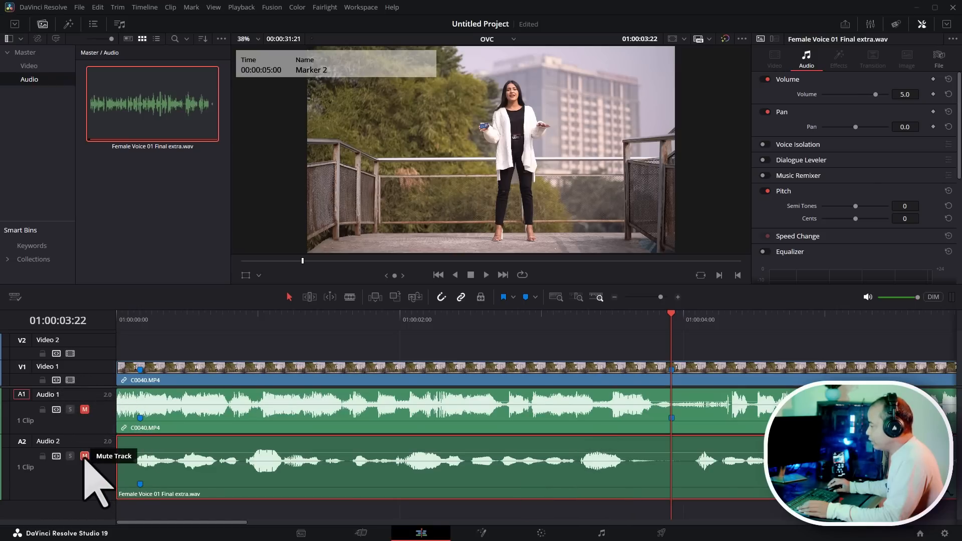
click(84, 456)
click(556, 321)
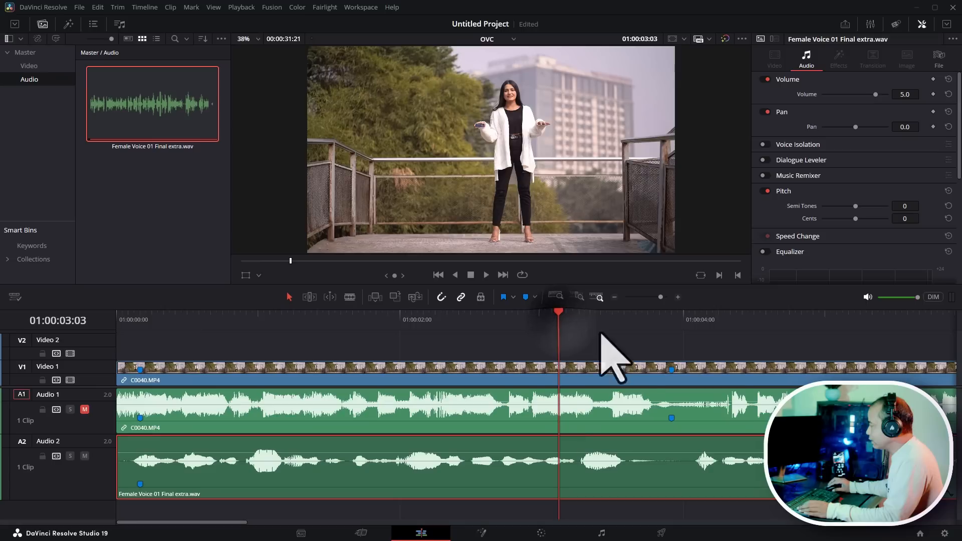
key(space)
click(606, 321)
drag(607, 320, 590, 328)
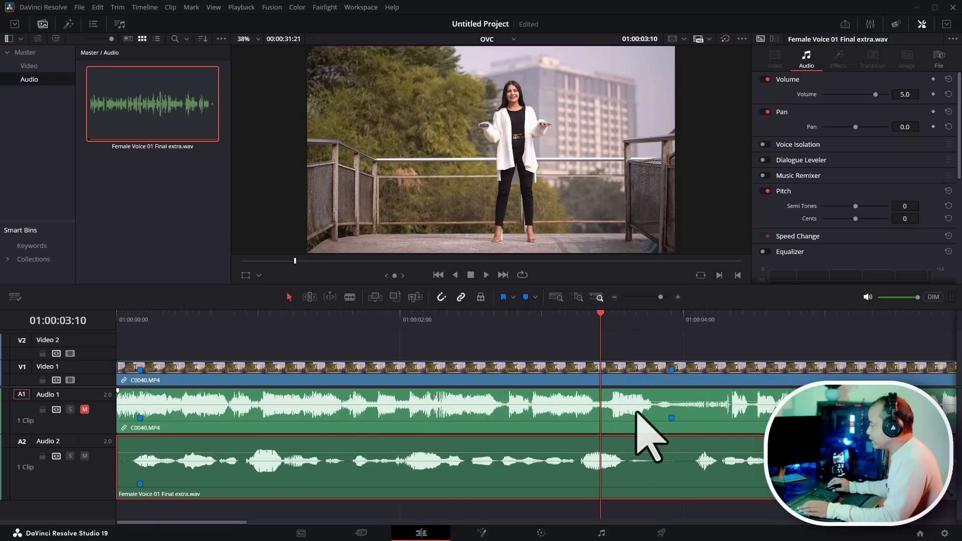
mouse_move(608, 321)
mouse_down()
mouse_move(683, 324)
mouse_move(557, 323)
mouse_move(595, 326)
mouse_up()
- Change the video clip's speed to 105%
click(466, 371)
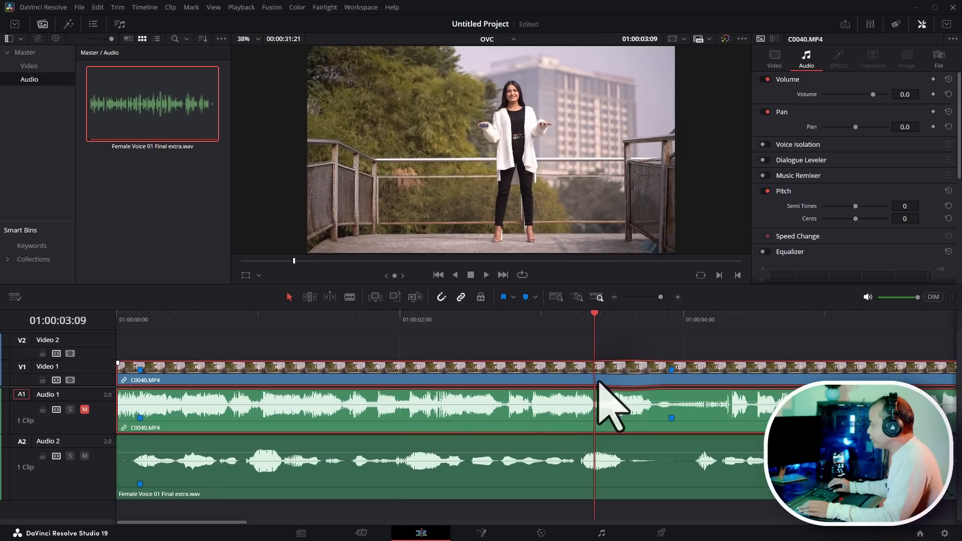
right_click(509, 372)
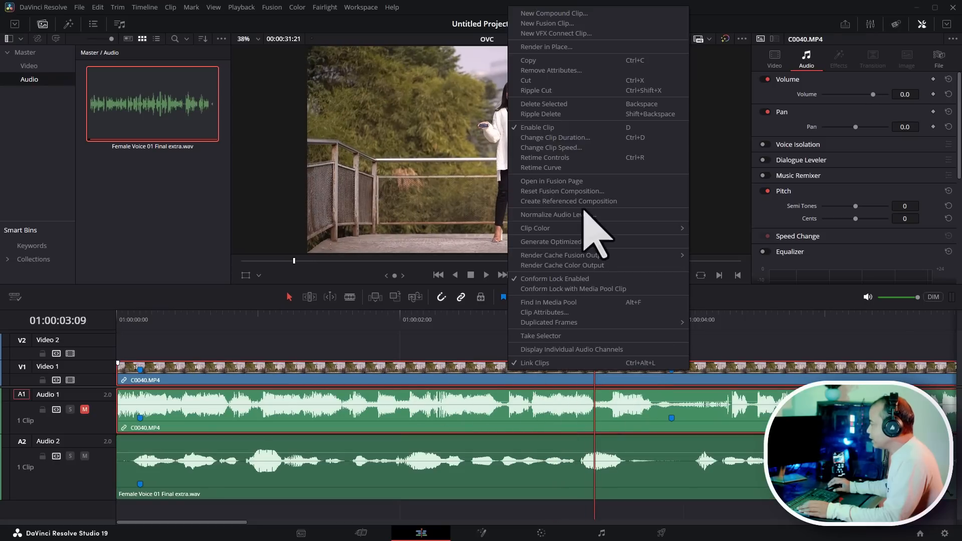
click(581, 147)
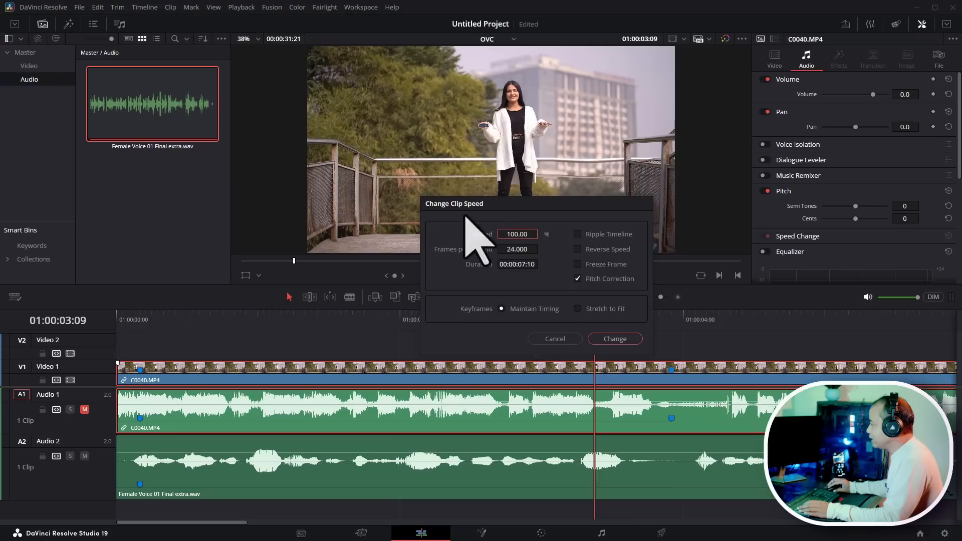
click(514, 233)
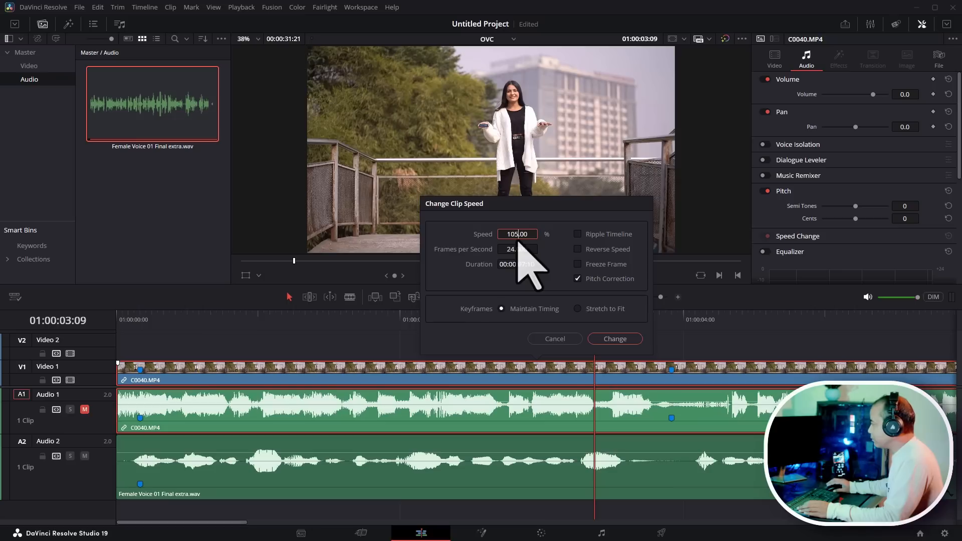
click(615, 340)
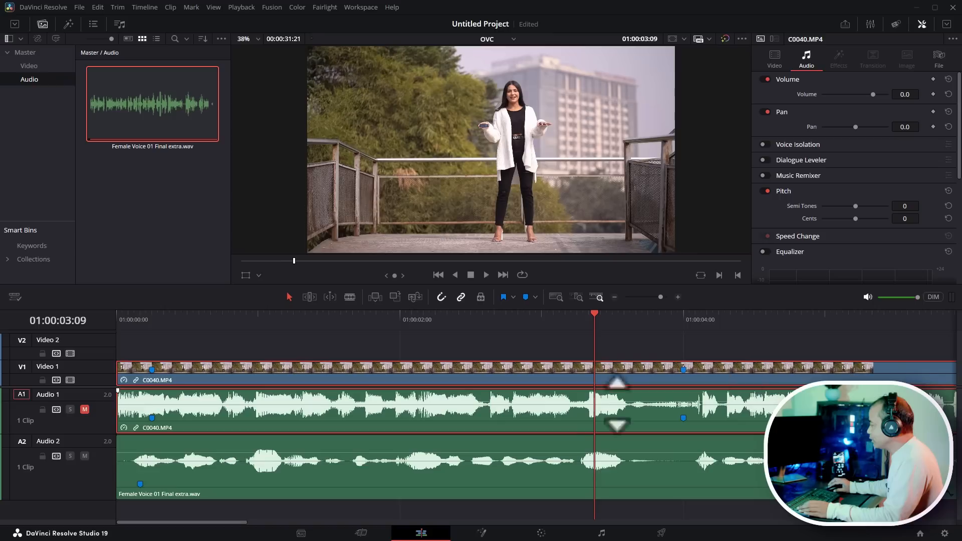
- Play the sped-up clip against the voiceover and return to the timeline start
click(582, 320)
drag(589, 321, 624, 322)
key(space)
key(Home)
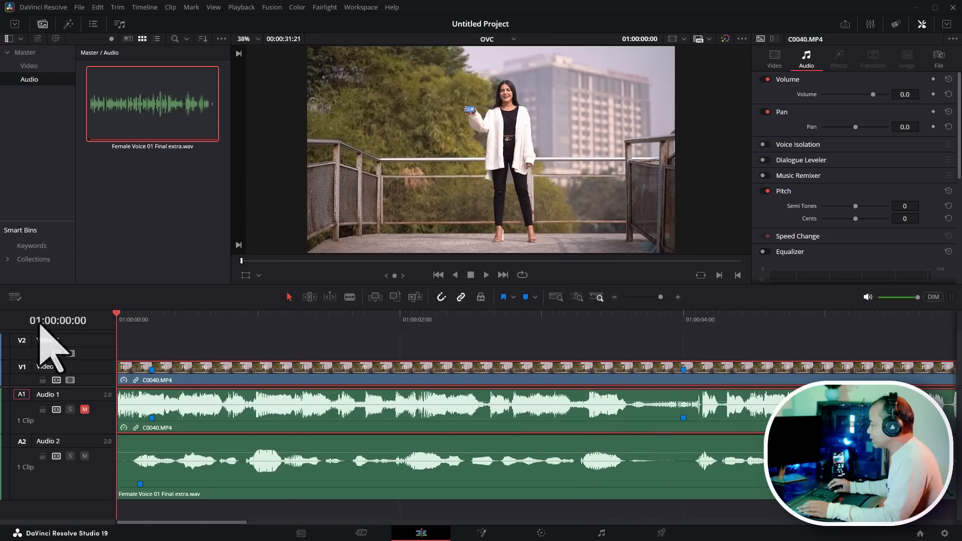
- Play the timeline from the start with the voiceover audible to check the sync
click(419, 344)
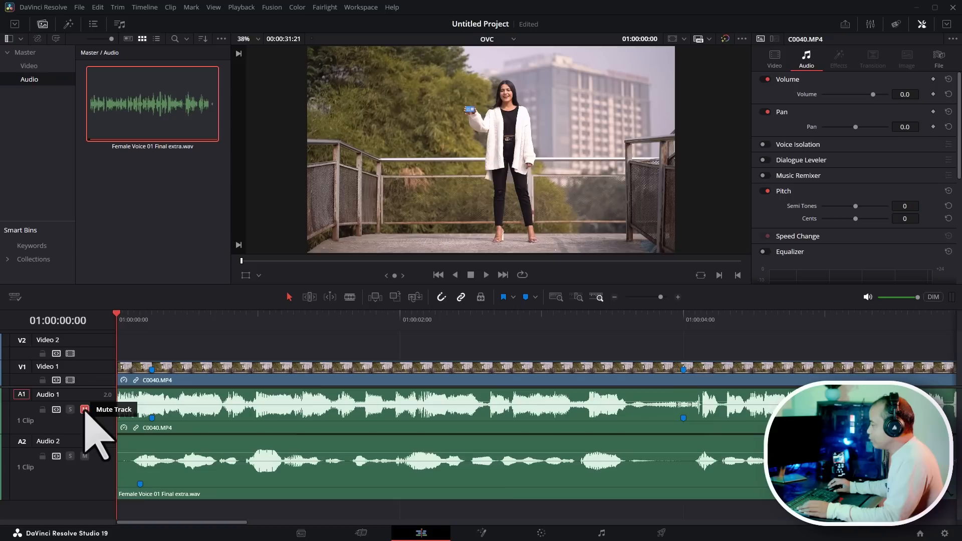
click(84, 409)
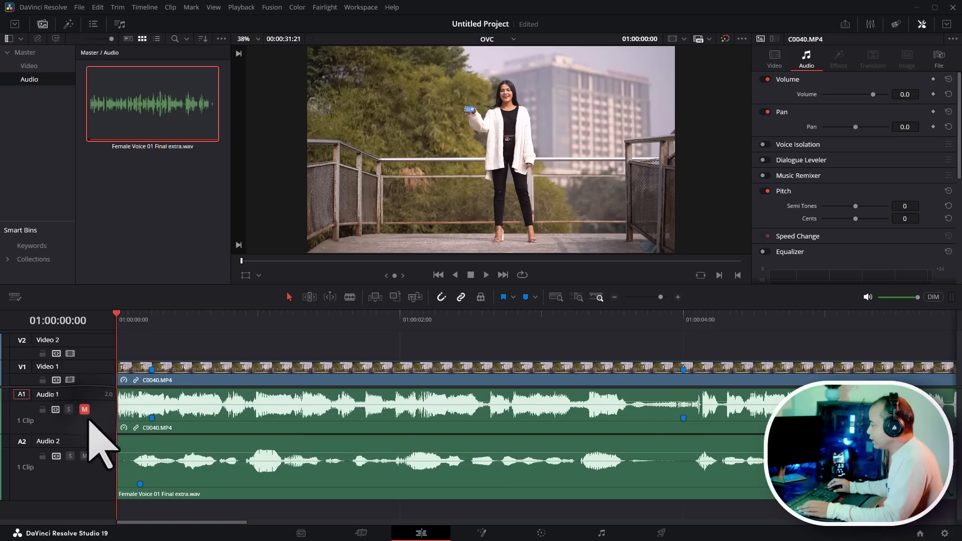
drag(214, 322, 5, 321)
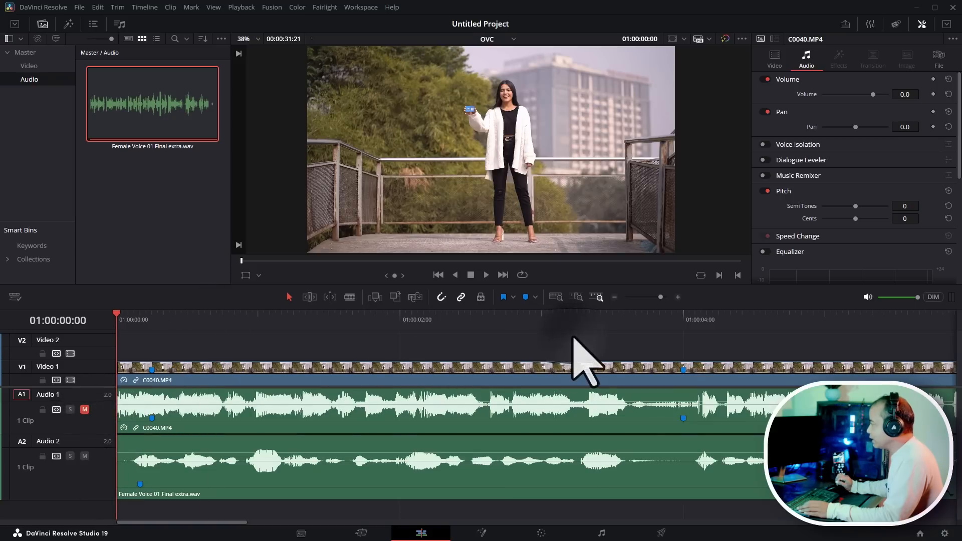
key(space)
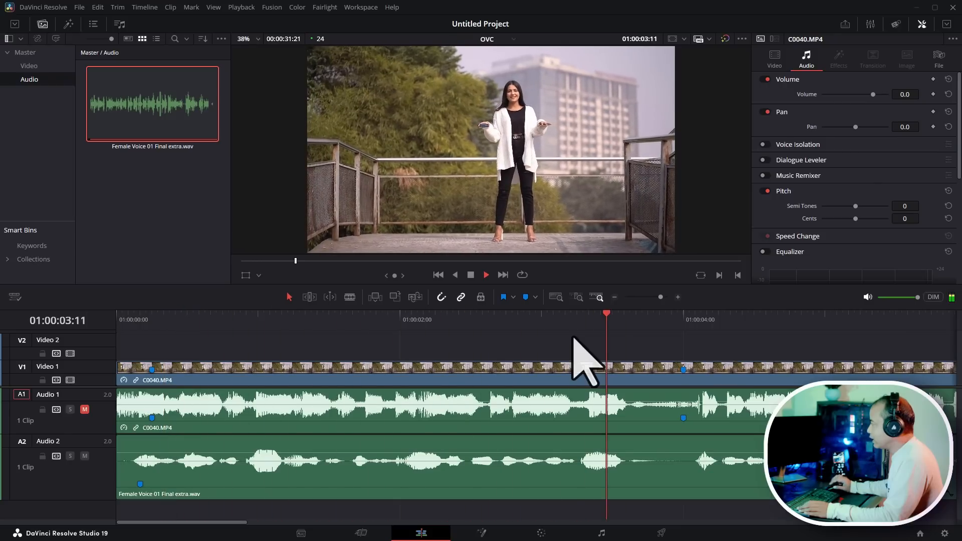
key(Home)
key(space)
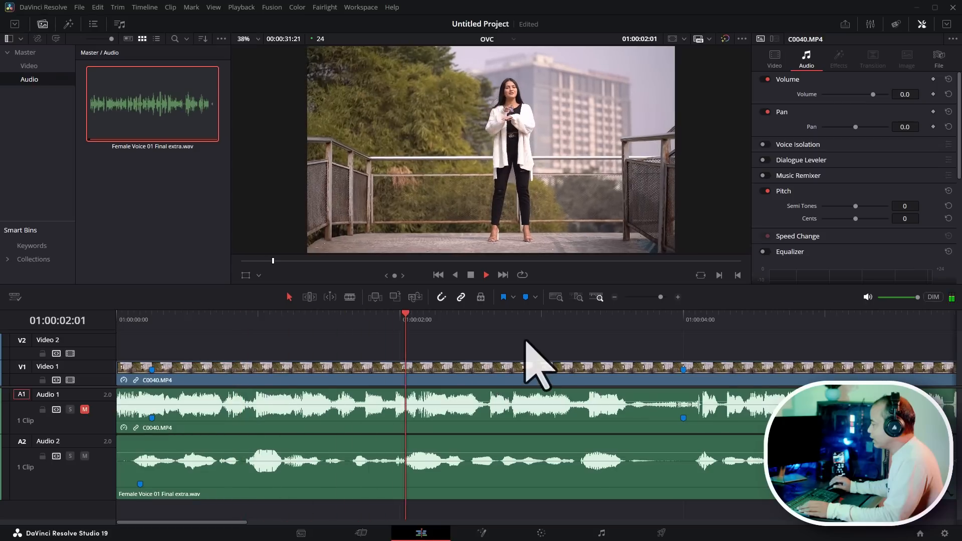
key(space)
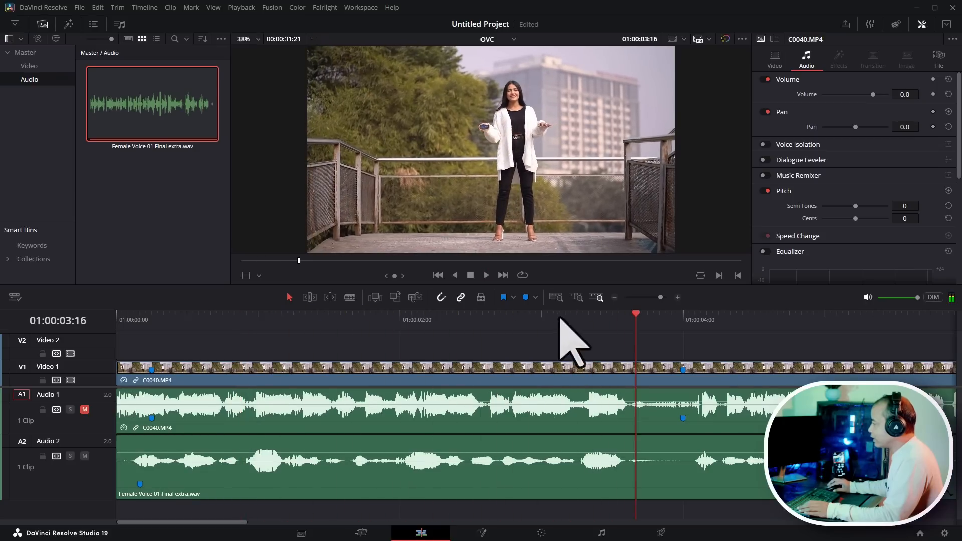
key(Home)
- Preview the timeline in full-screen playback, then play it again from the start
key(p)
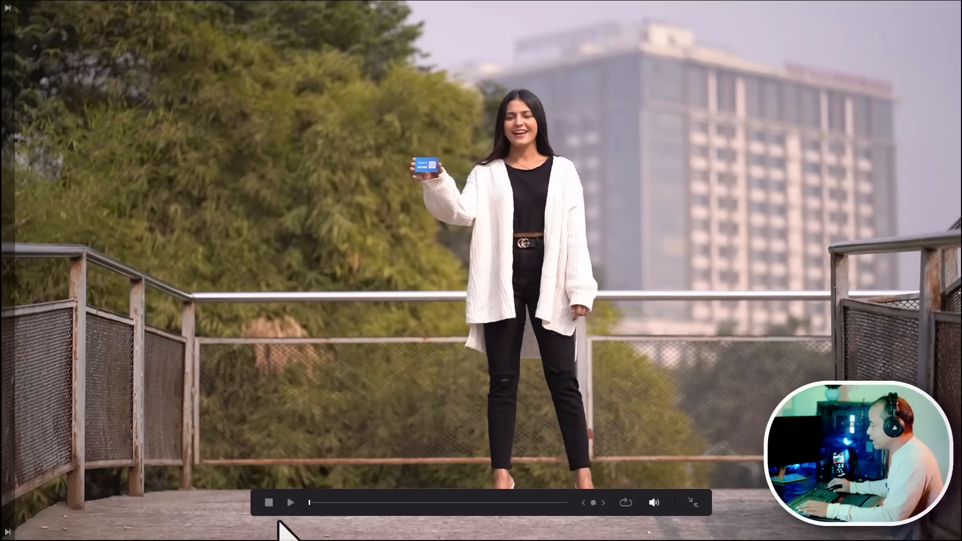
click(291, 503)
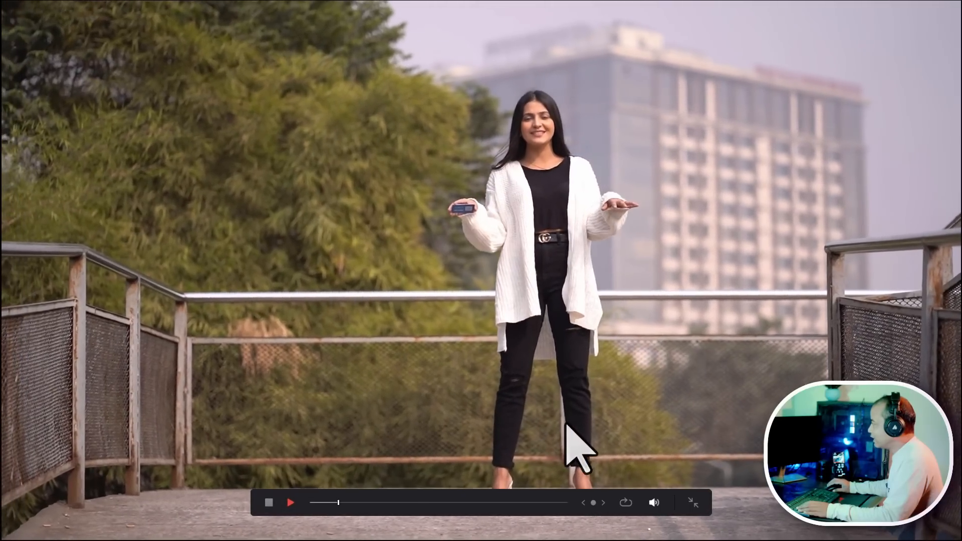
click(693, 503)
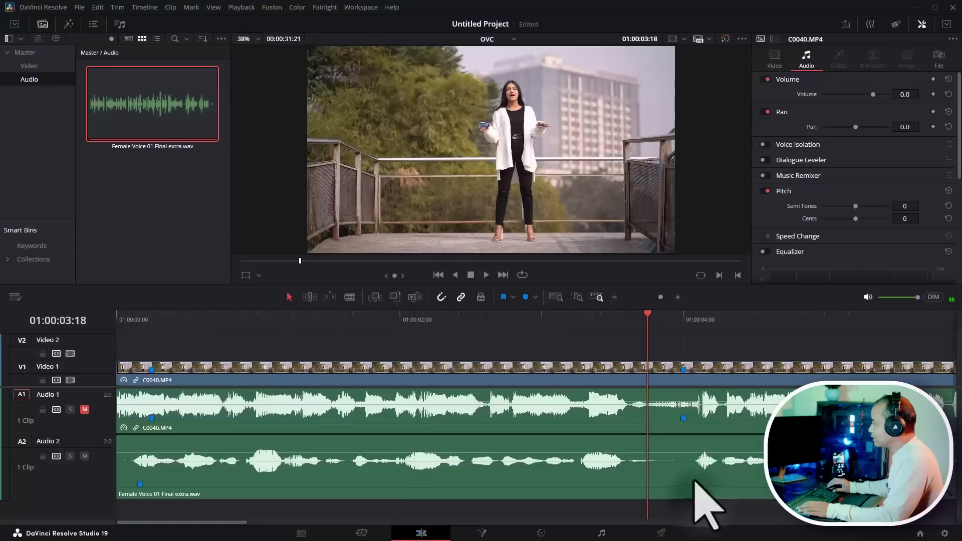
key(Home)
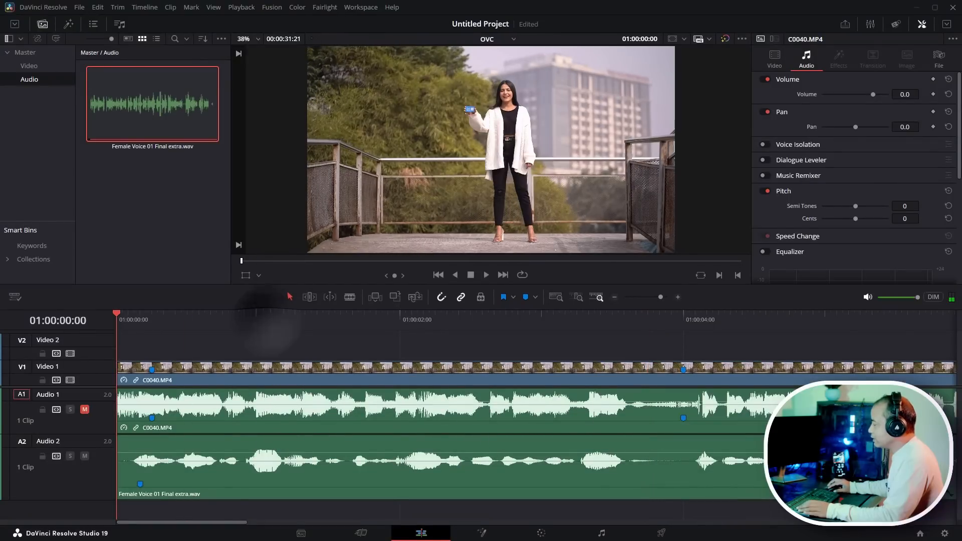
key(space)
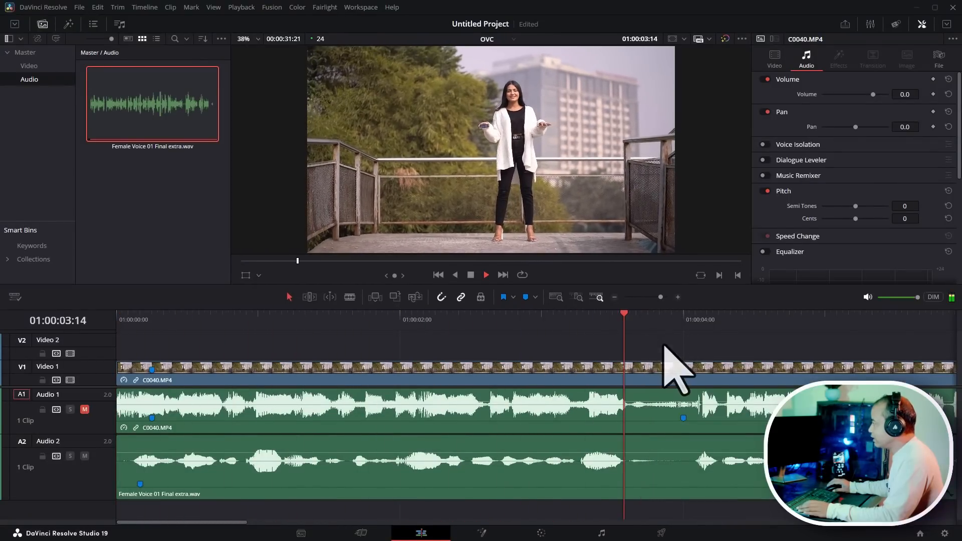
- Split the video clip at 01:00:03:18 and delete the section after the cut
drag(682, 326, 650, 323)
click(766, 374)
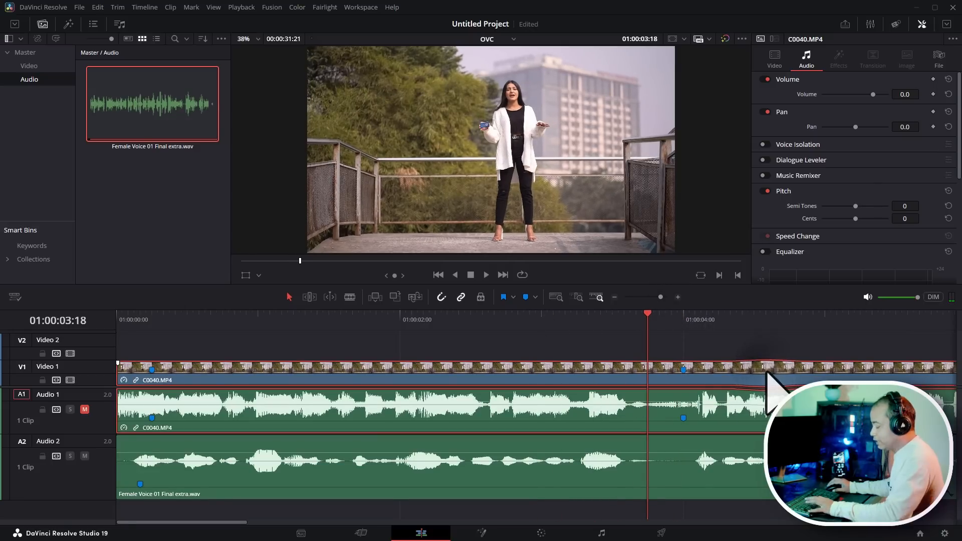
key(ctrl+b)
drag(434, 325, 514, 332)
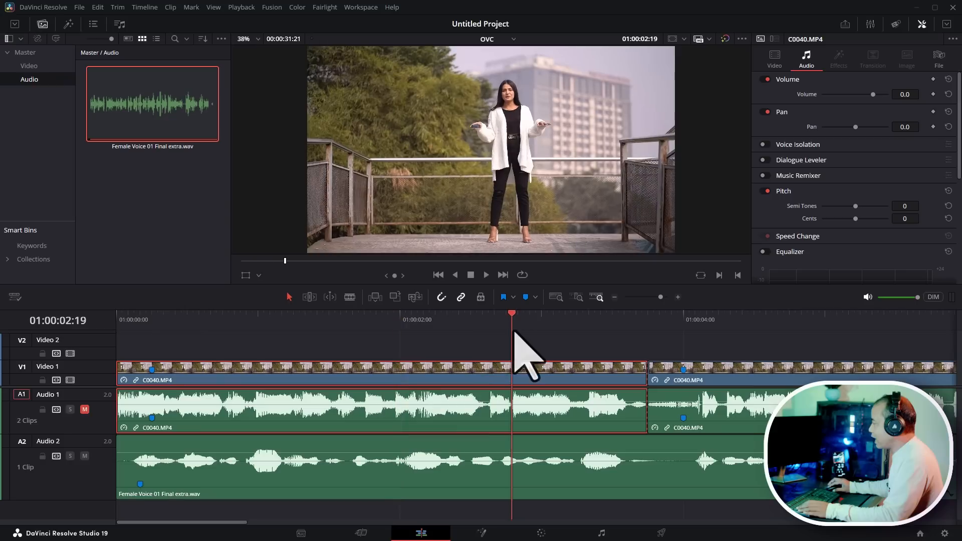
click(655, 376)
key(Delete)
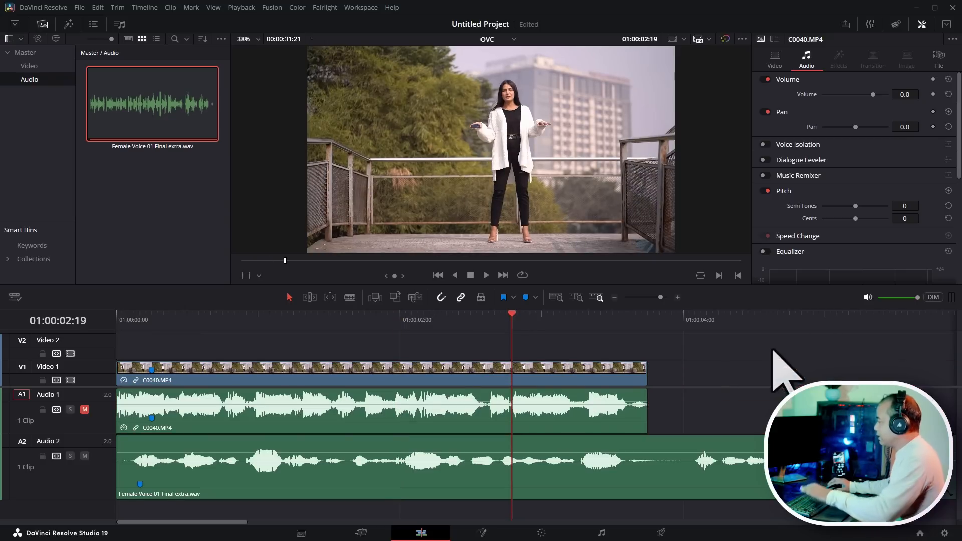
- Play the trimmed timeline from the start
key(Home)
key(space)
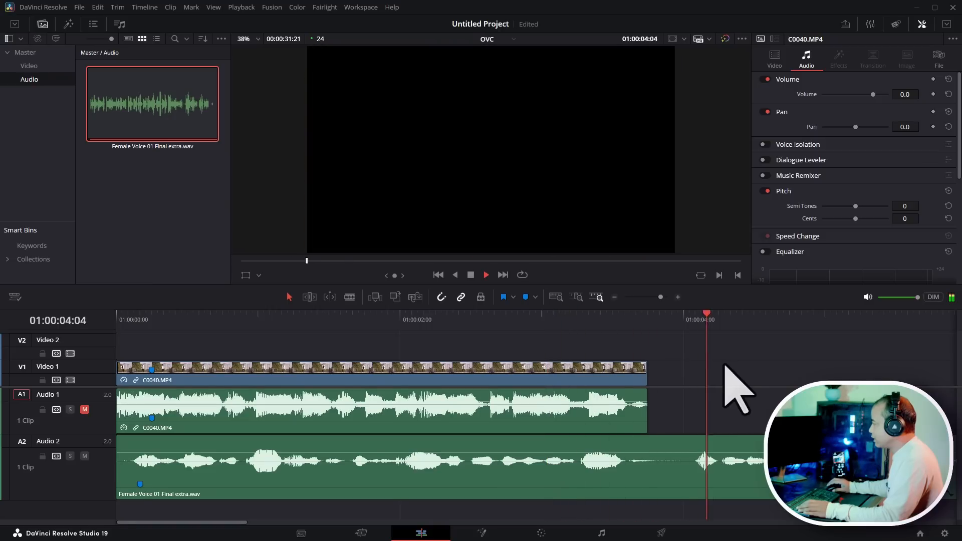
scroll(668, 365, down, 1)
- Save the project as OVC
key(ctrl+s)
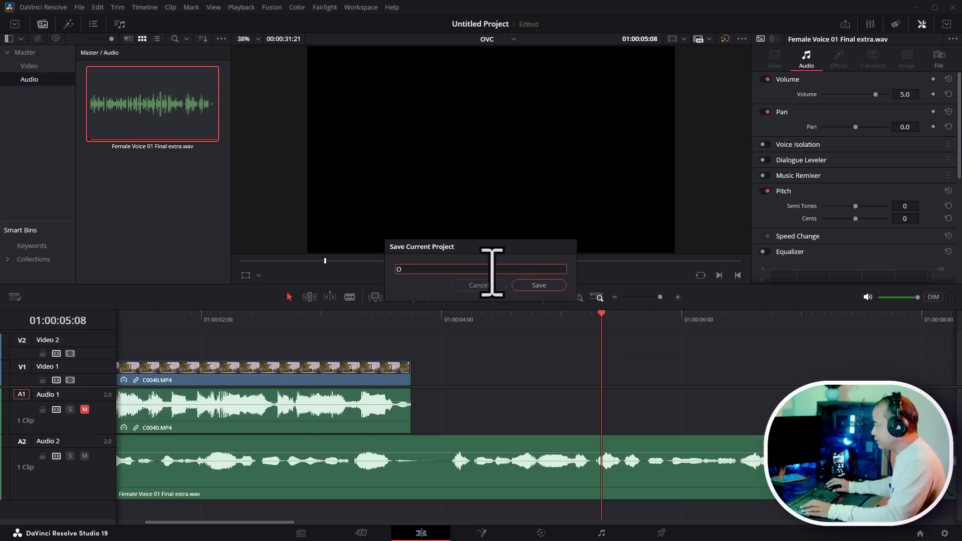
click(479, 284)
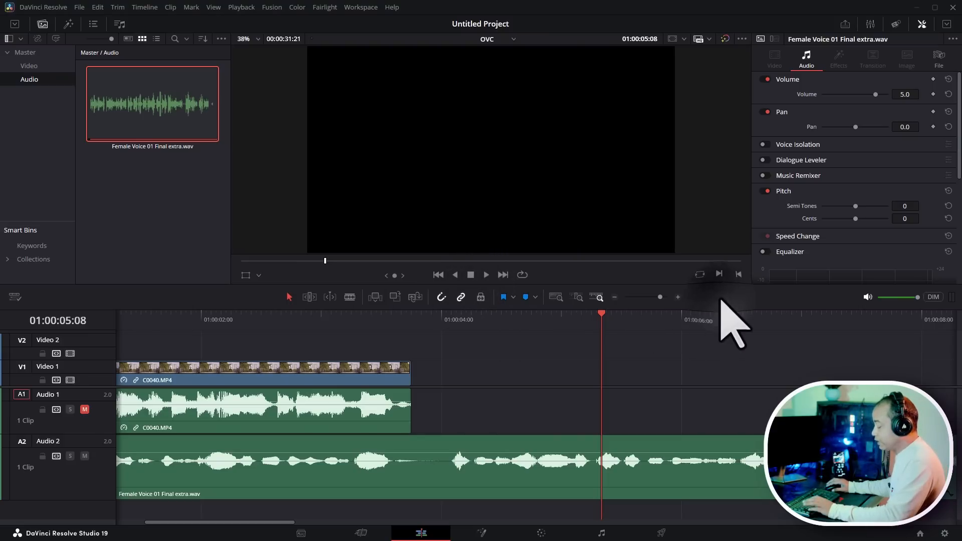
key(ctrl+s)
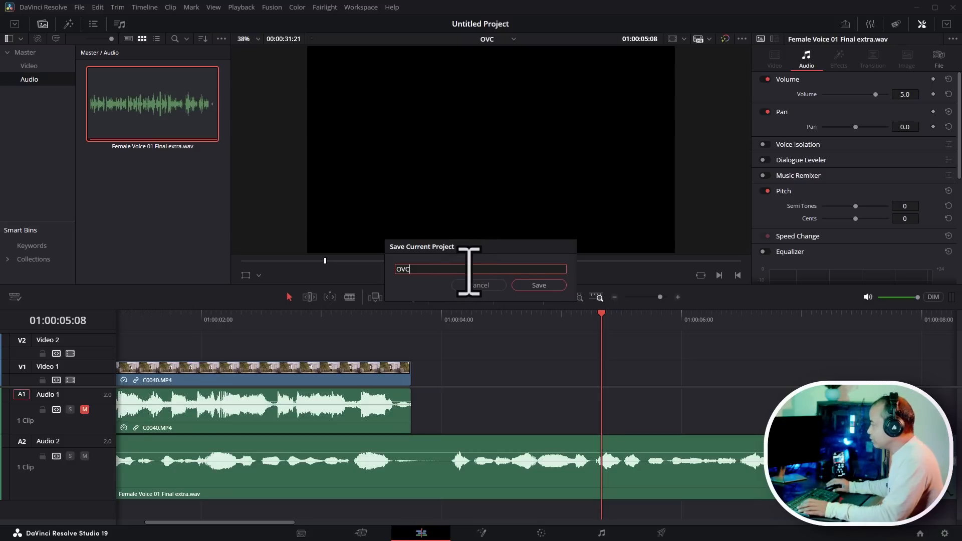
click(538, 284)
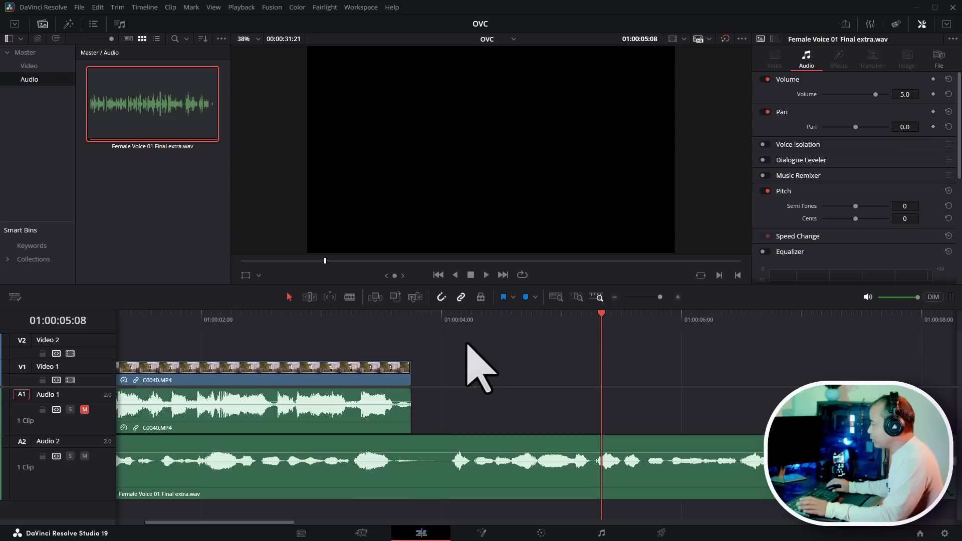
- Review the saved timeline from the start
key(Home)
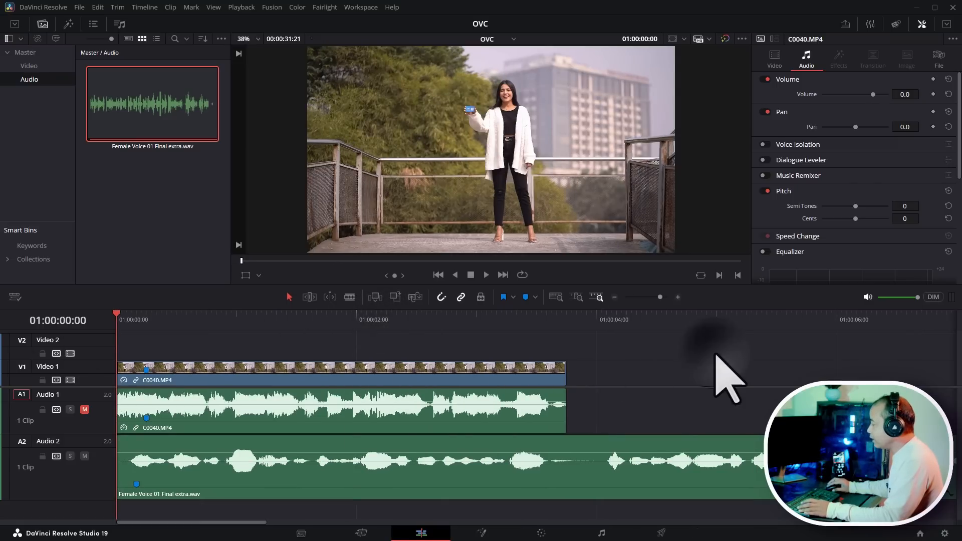
click(557, 315)
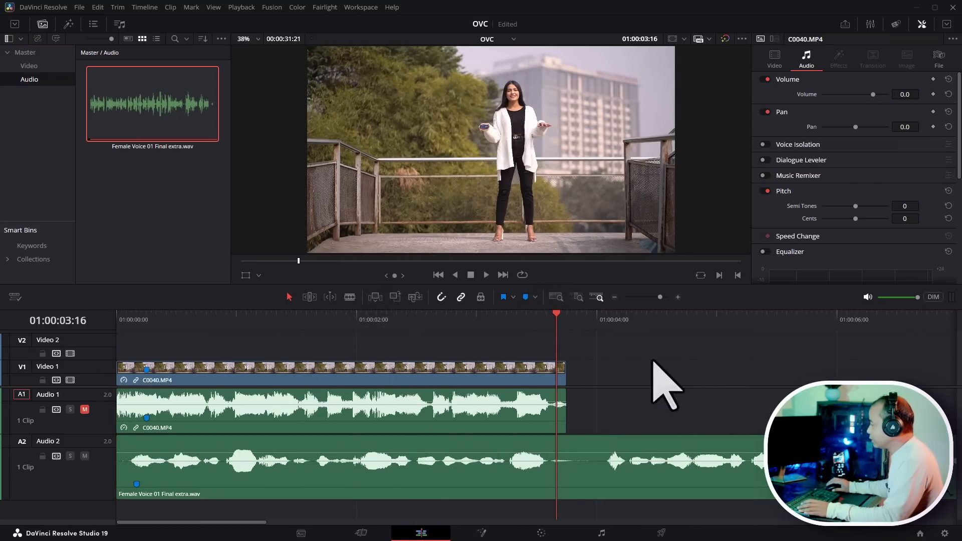
- Add a marker on the voiceover clip at about 01:00:04:03, where its next phrase begins
key(space)
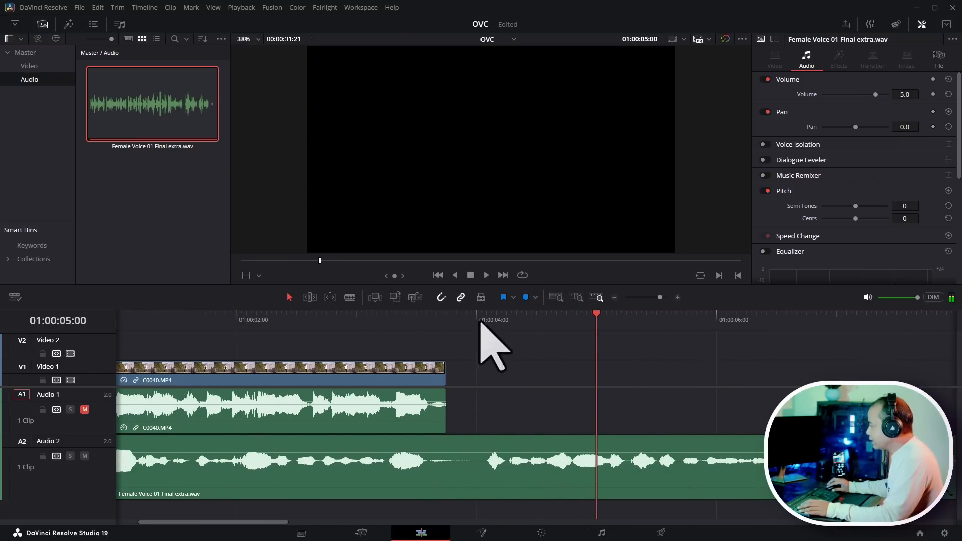
click(435, 317)
key(space)
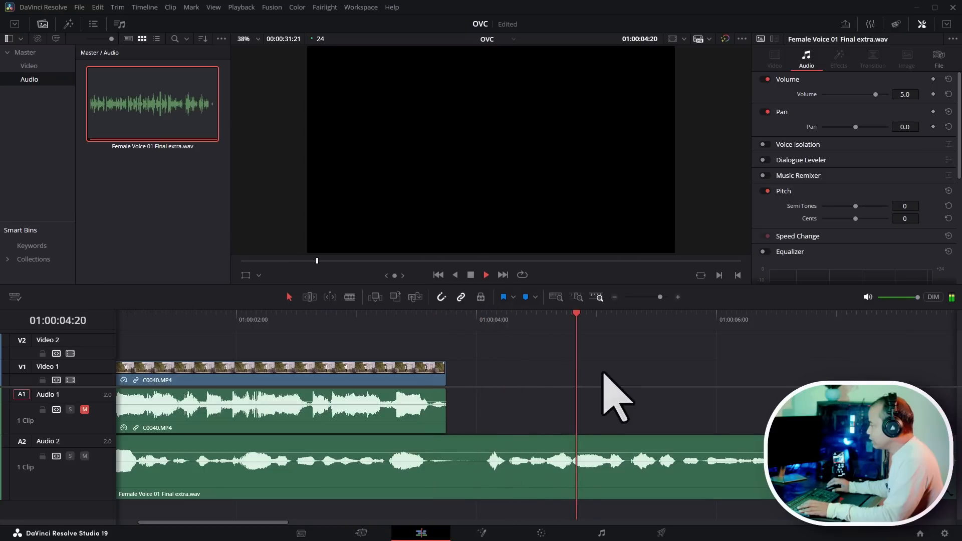
click(477, 317)
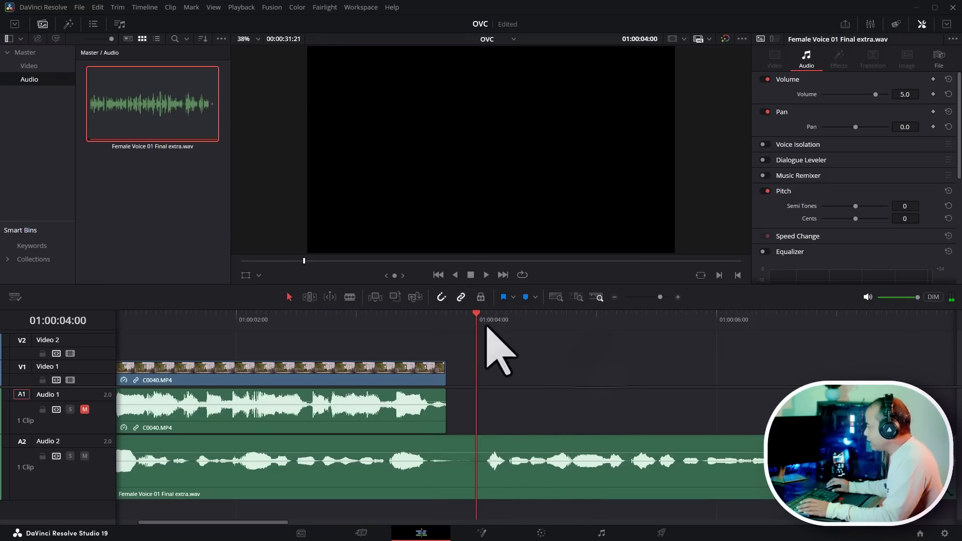
click(480, 318)
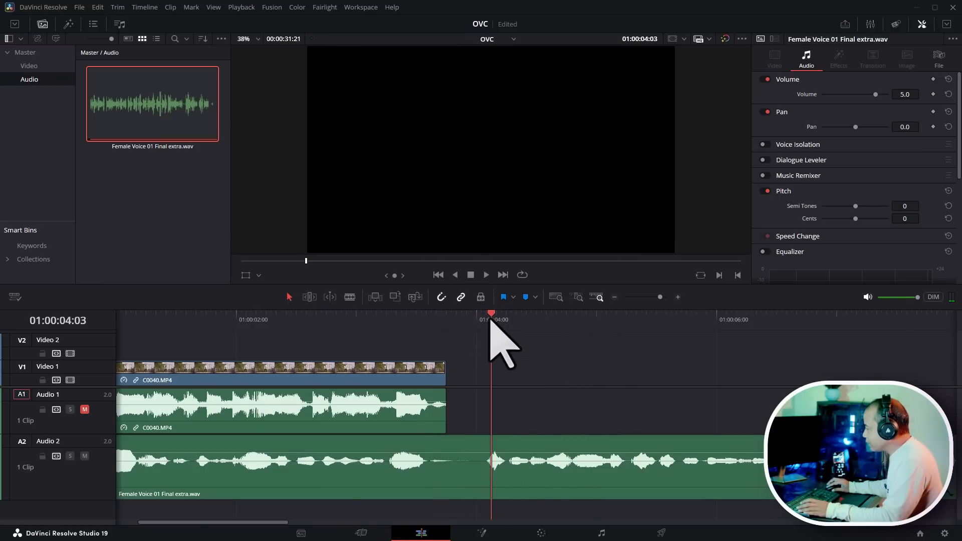
scroll(544, 406, up, 2)
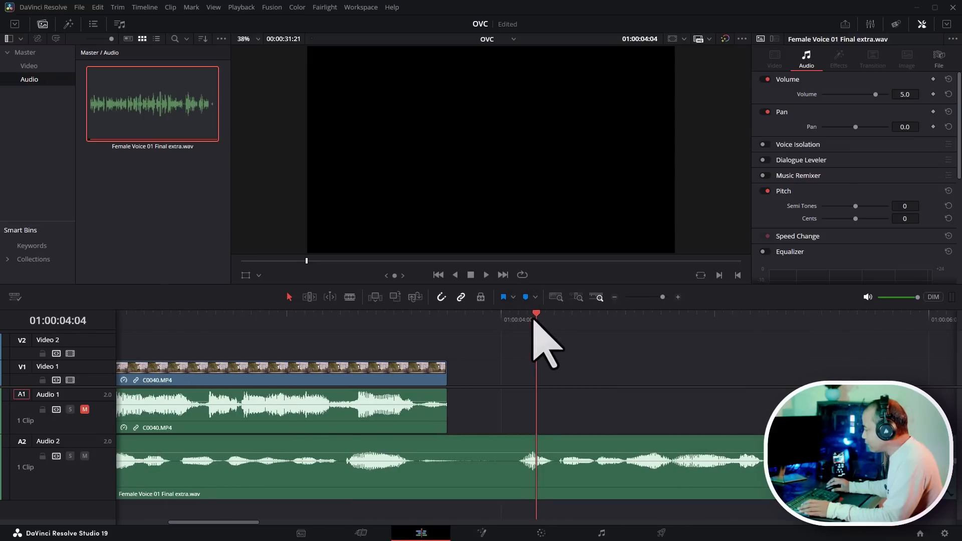
drag(533, 318, 530, 319)
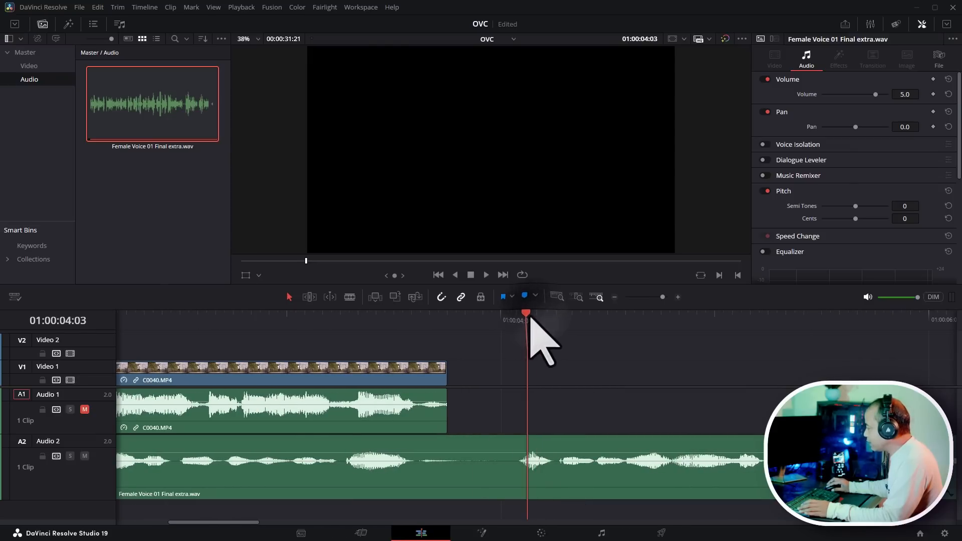
click(588, 480)
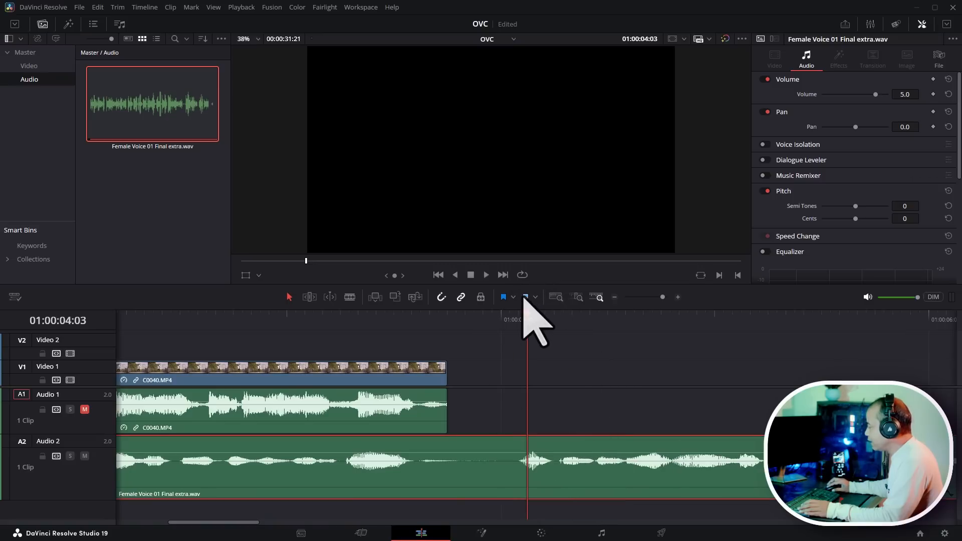
click(525, 297)
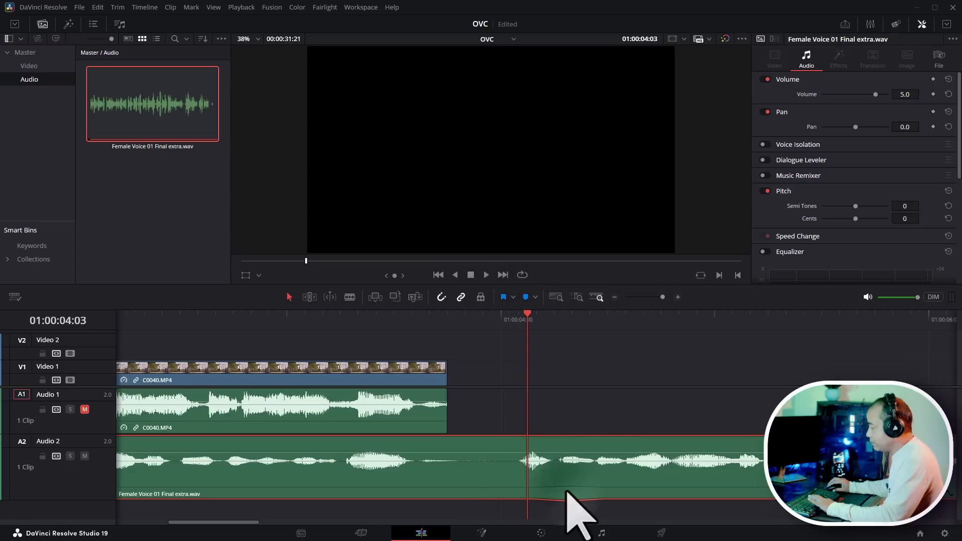
- Open the Video bin and load C0043.MP4 into the source viewer with the timeline playhead at 01:00:03:20
click(30, 66)
scroll(224, 181, down, 3)
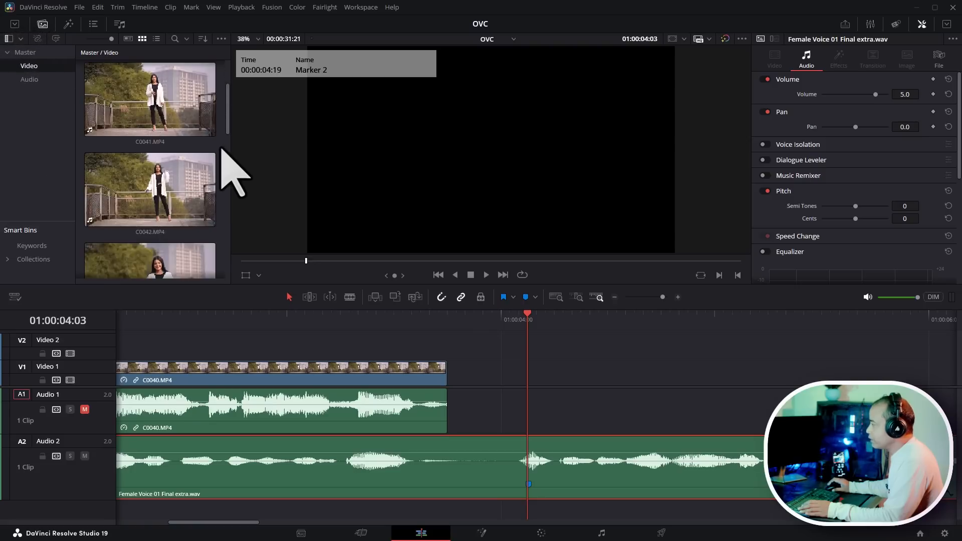
scroll(222, 149, down, 1)
drag(355, 316, 255, 326)
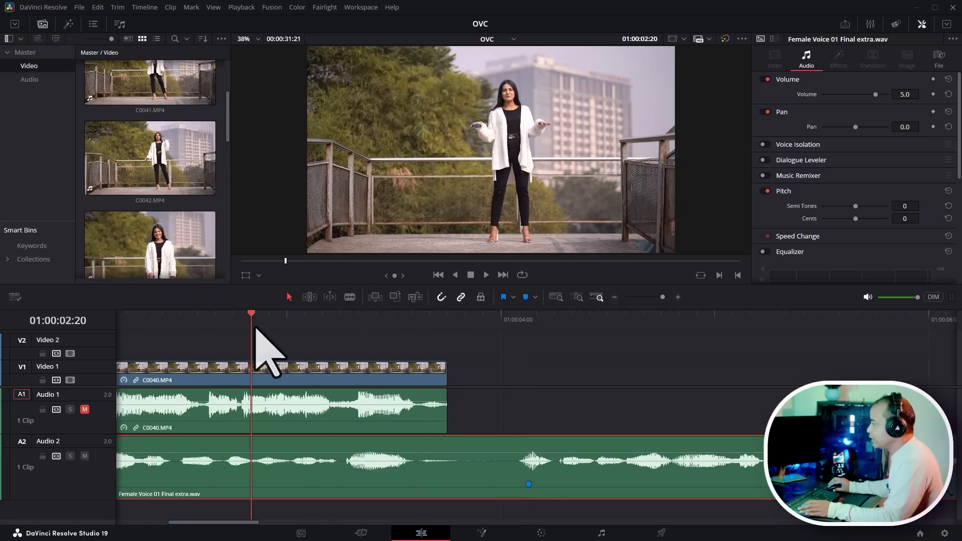
scroll(228, 146, down, 2)
click(157, 161)
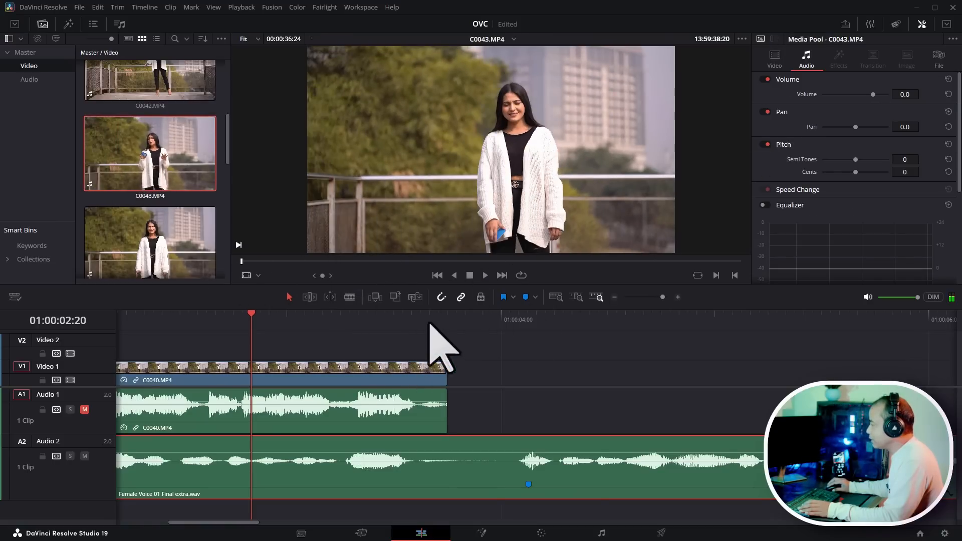
click(485, 317)
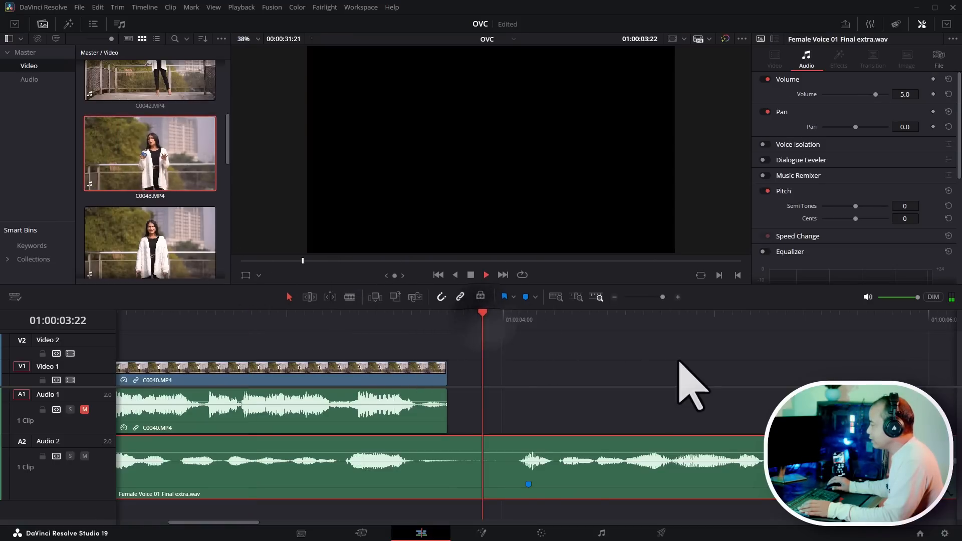
click(465, 321)
double_click(169, 136)
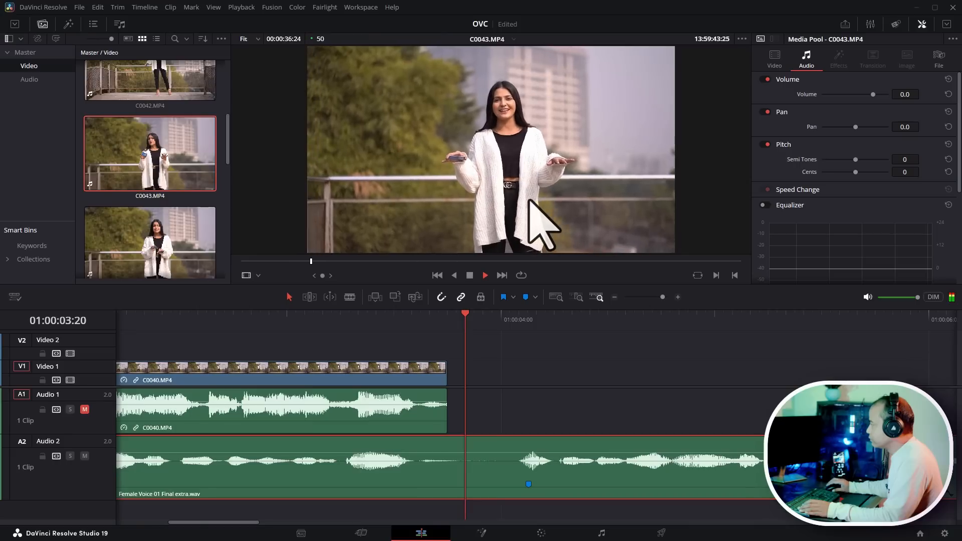
- Mark an in point in C0043.MP4 where she starts speaking and place the clip on Video 1 after C0040.MP4
key(space)
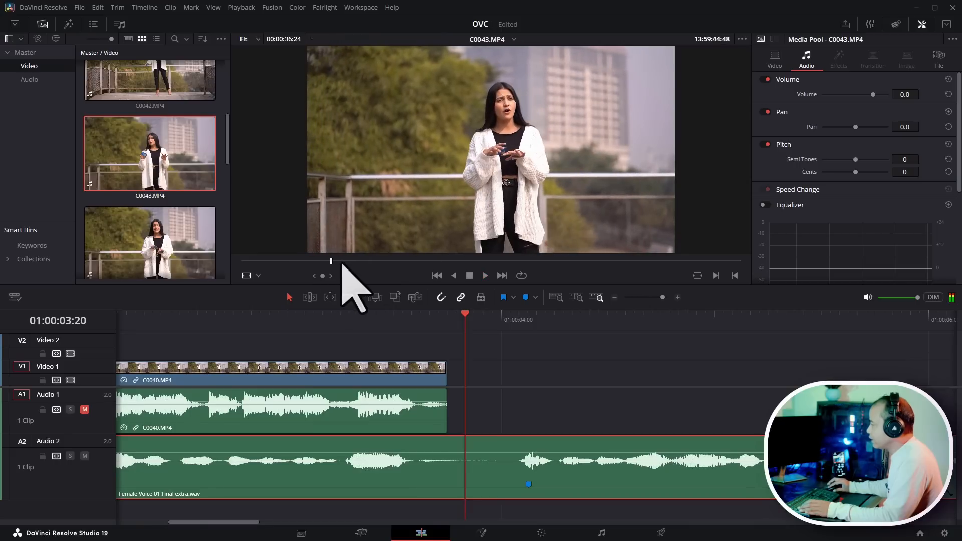
click(265, 261)
key(space)
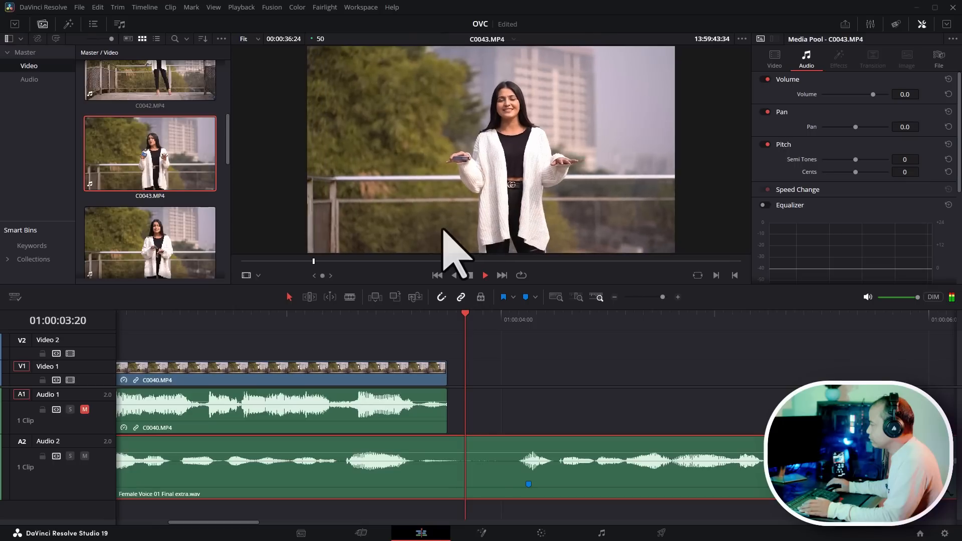
key(space)
key(i)
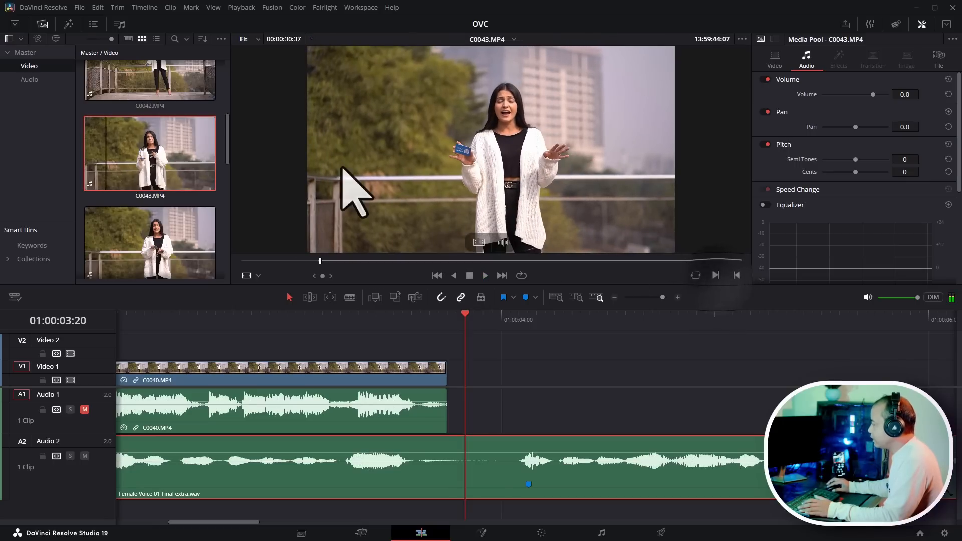
drag(399, 181, 487, 383)
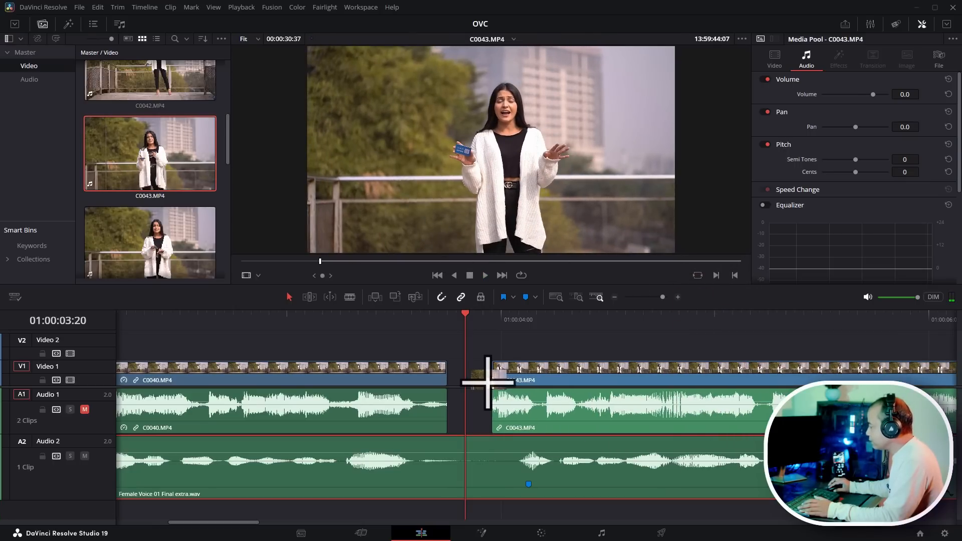
- Unmute Audio 1, mute Audio 2, and slide C0043.MP4 slightly left, playing it to check the camera audio
click(85, 409)
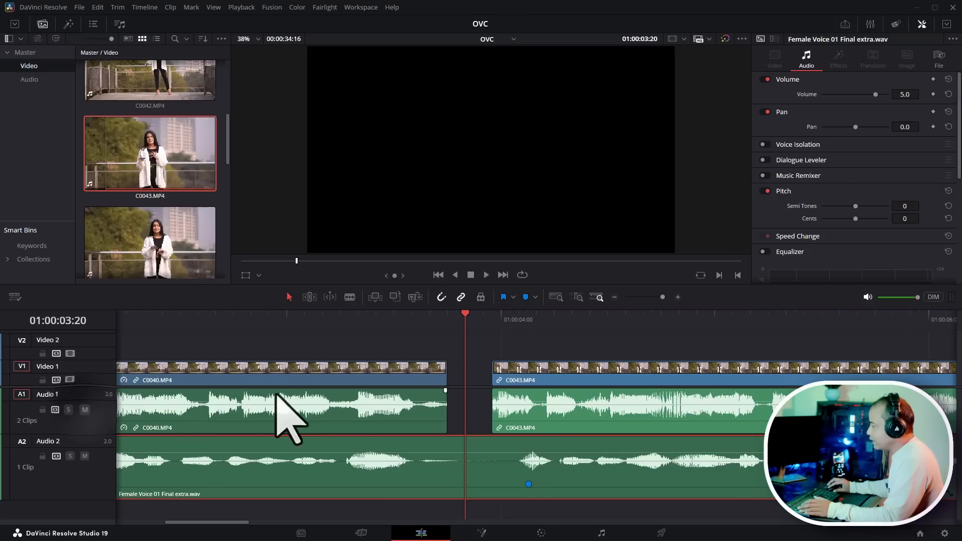
click(85, 456)
drag(516, 369, 482, 374)
key(Up)
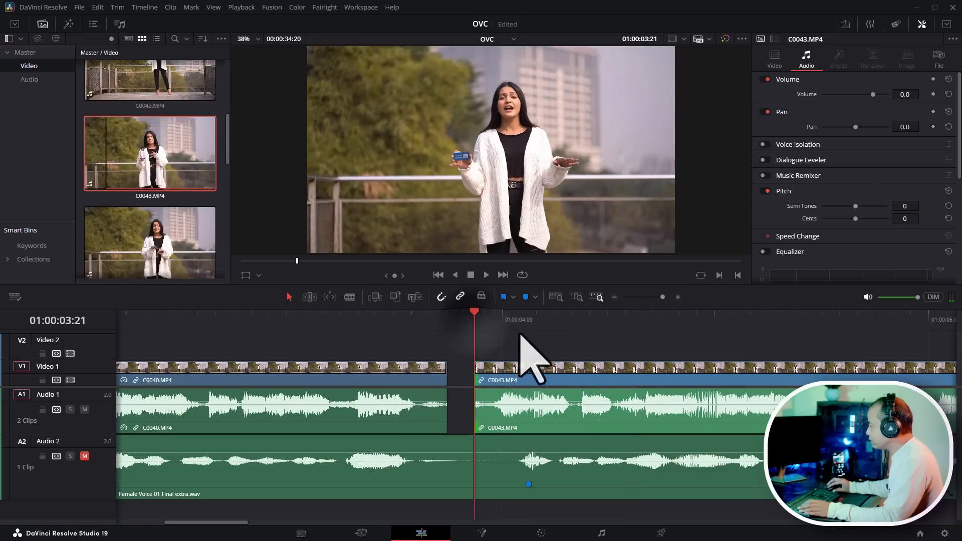
key(space)
key(space)
click(491, 317)
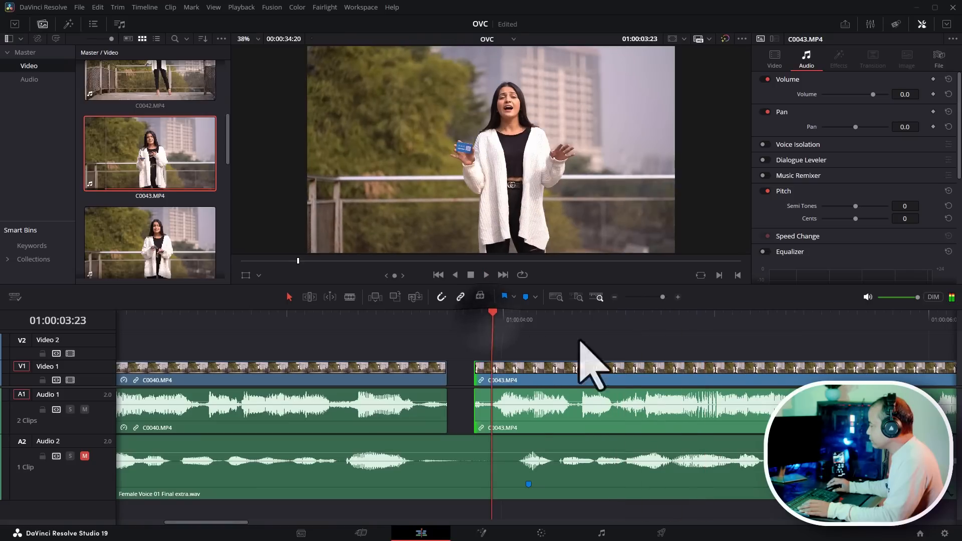
key(space)
key(space)
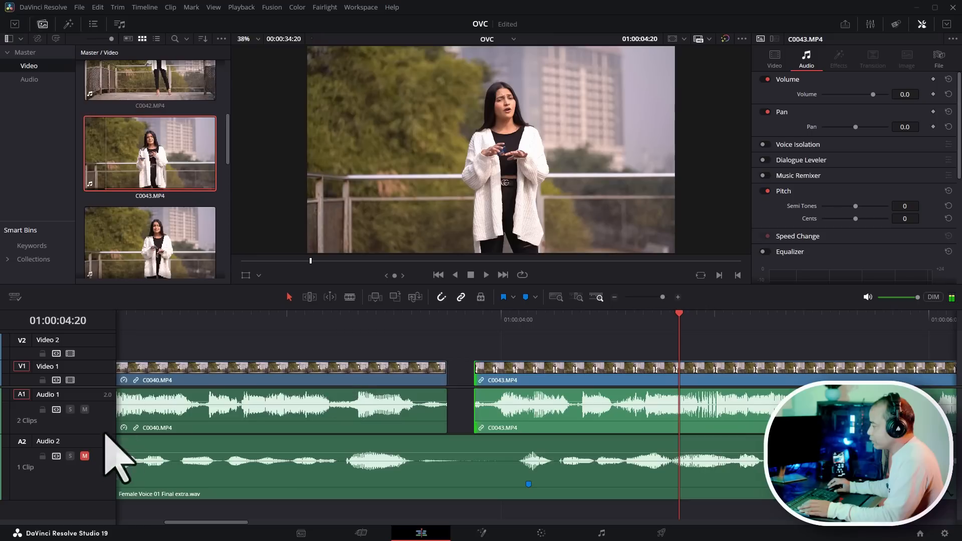
- Unmute Audio 2 and mute Audio 1, then play from before the cut to hear the voiceover with the picture
click(84, 456)
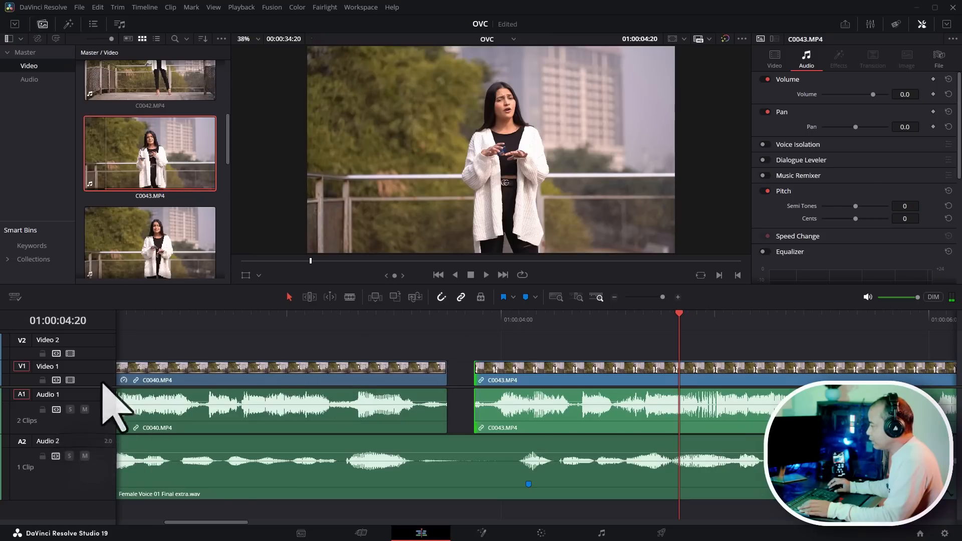
click(85, 409)
click(304, 340)
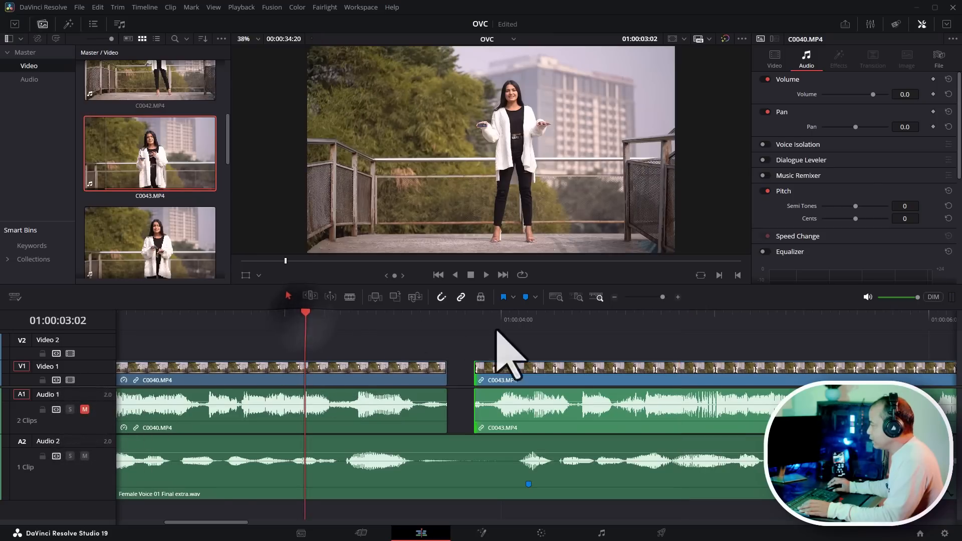
key(space)
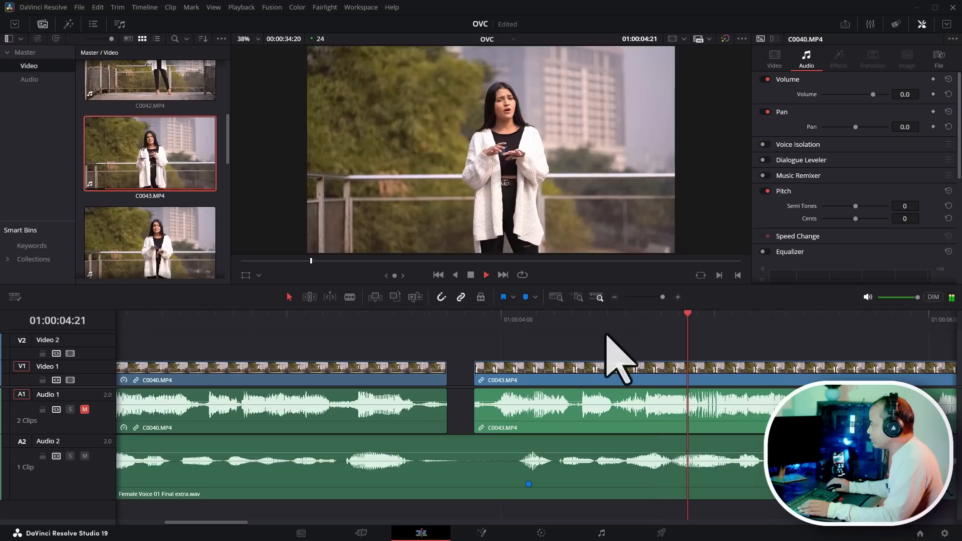
key(space)
- Play through the cut between C0040.MP4 and C0043.MP4 to check the lip sync against the voiceover
scroll(573, 337, down, 1)
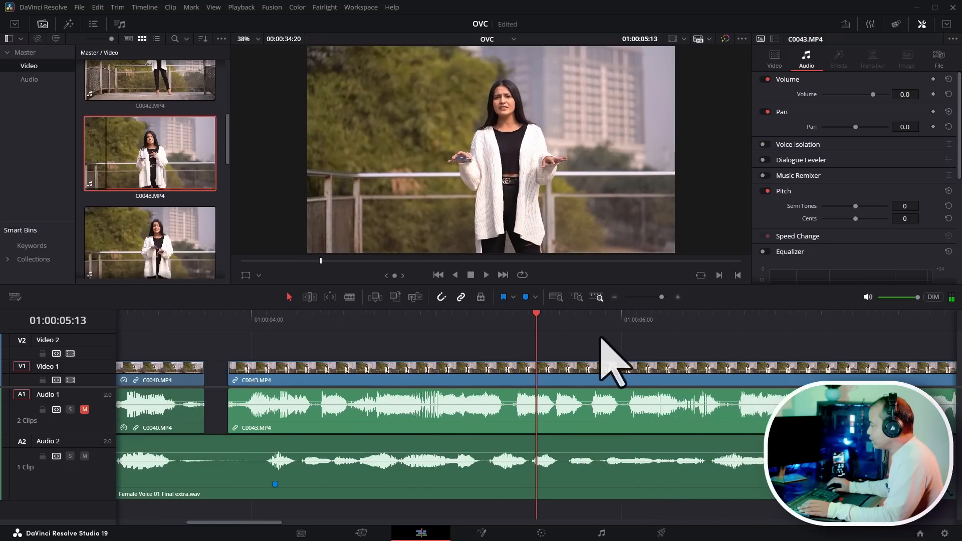
key(space)
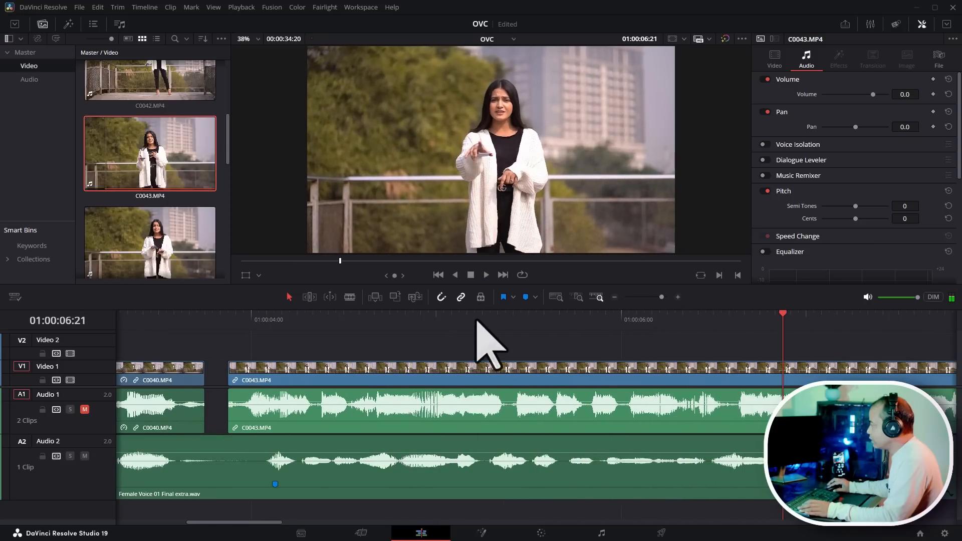
click(476, 320)
key(space)
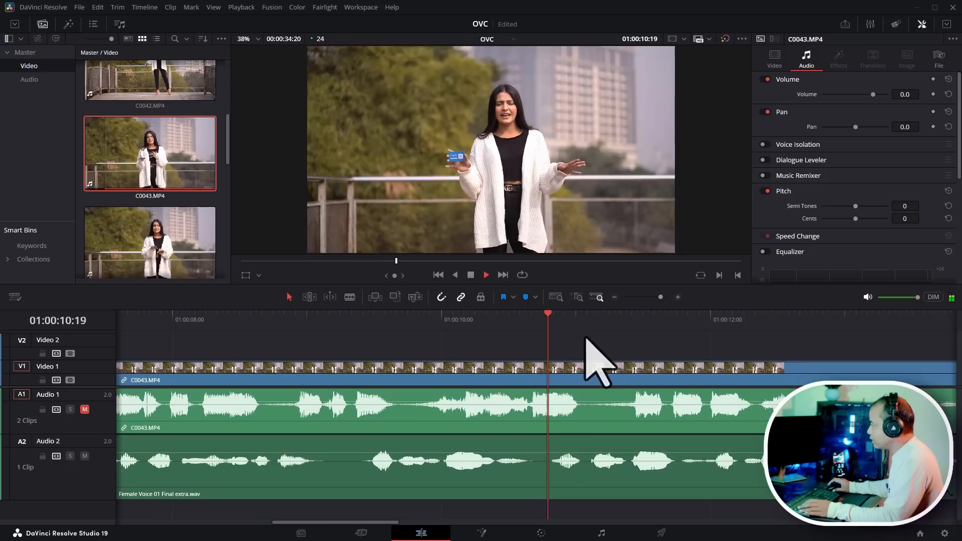
key(space)
scroll(547, 368, left, 15)
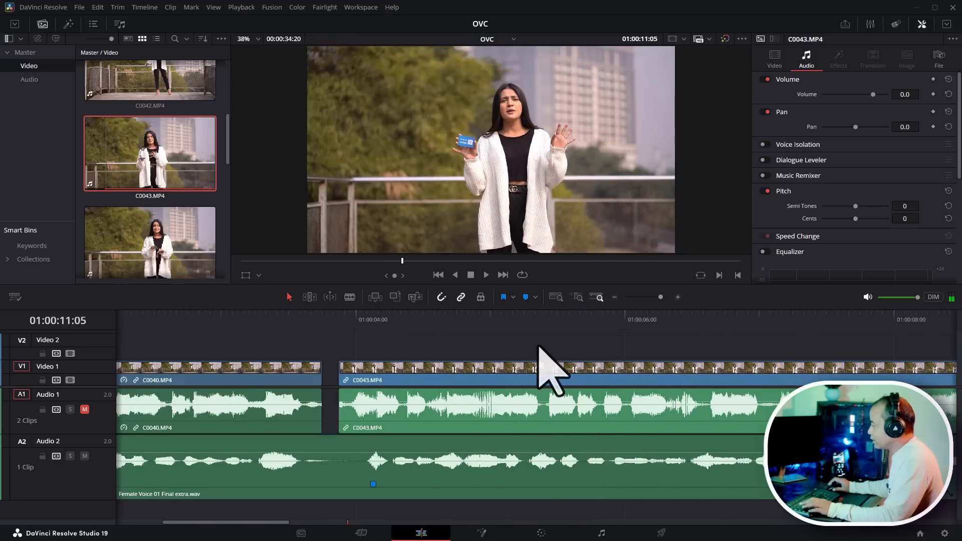
scroll(522, 342, right, 3)
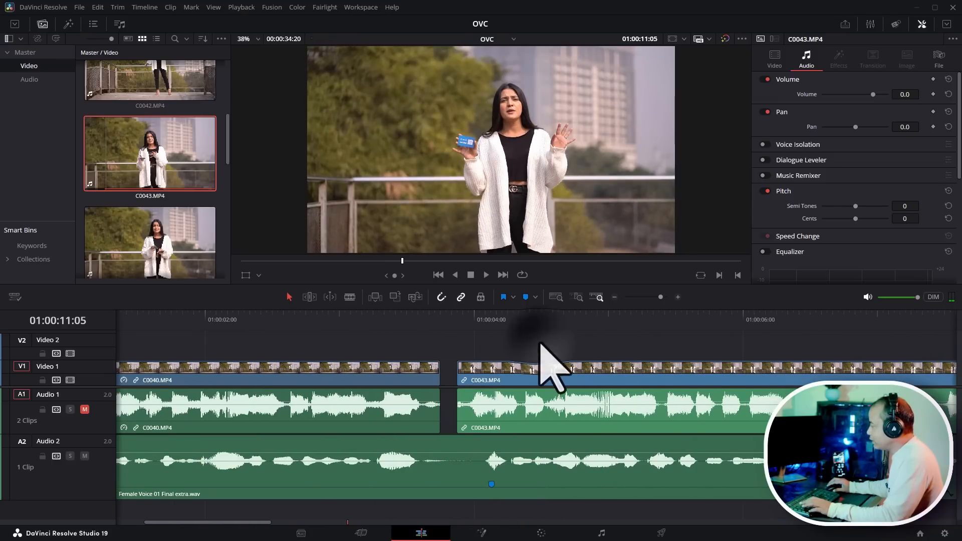
scroll(503, 341, right, 1)
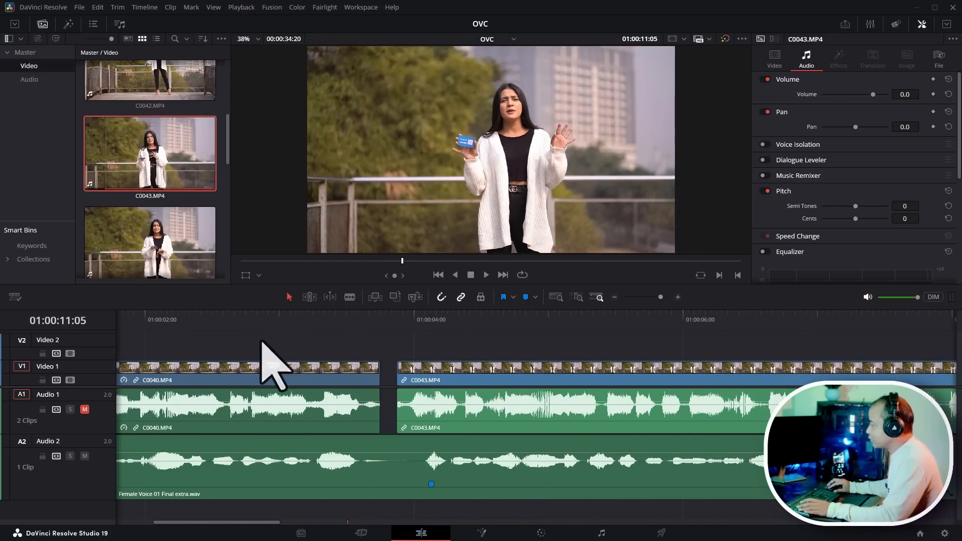
click(184, 318)
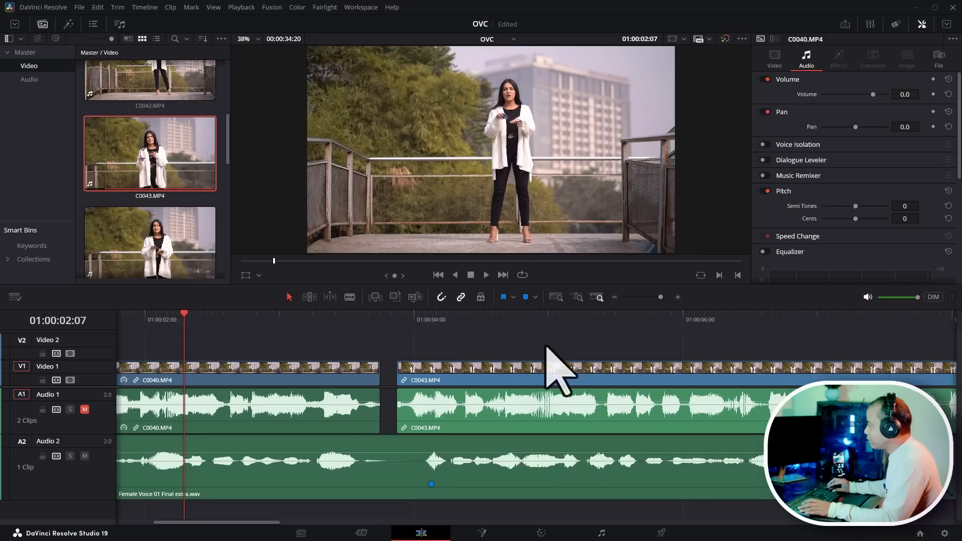
key(space)
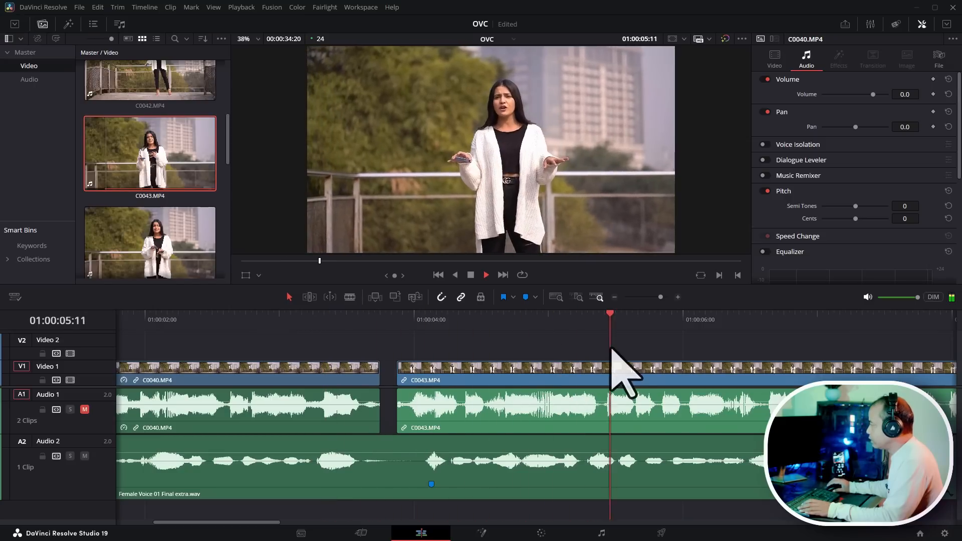
click(633, 326)
click(406, 322)
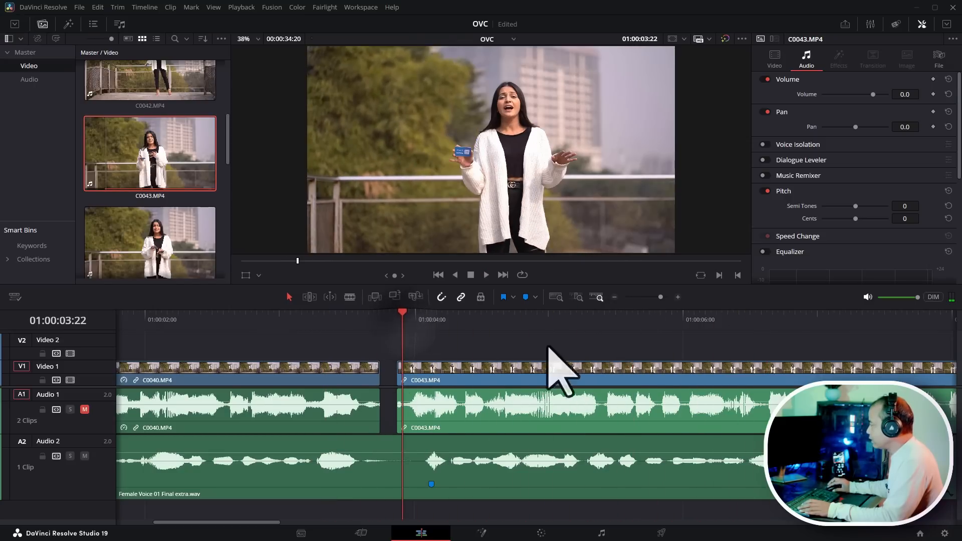
key(space)
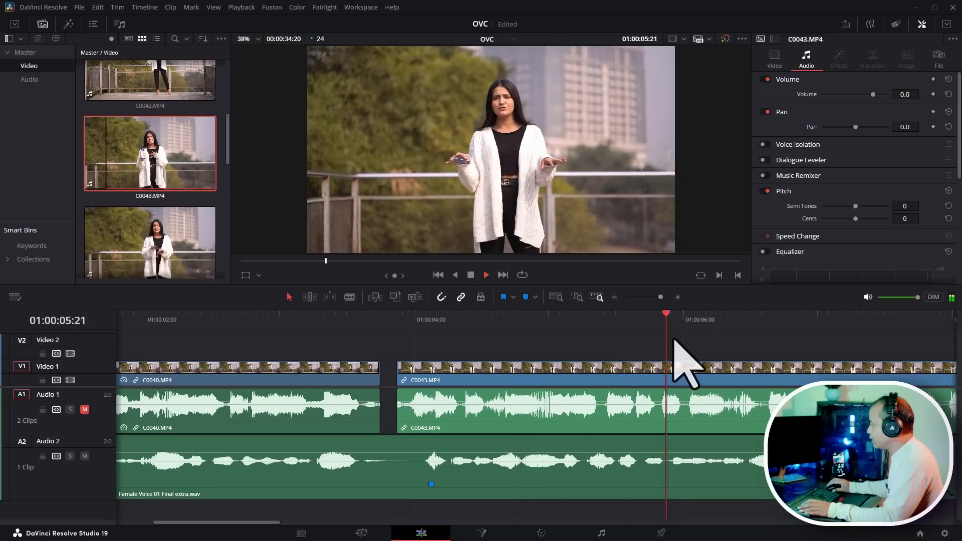
key(space)
drag(742, 289, 616, 297)
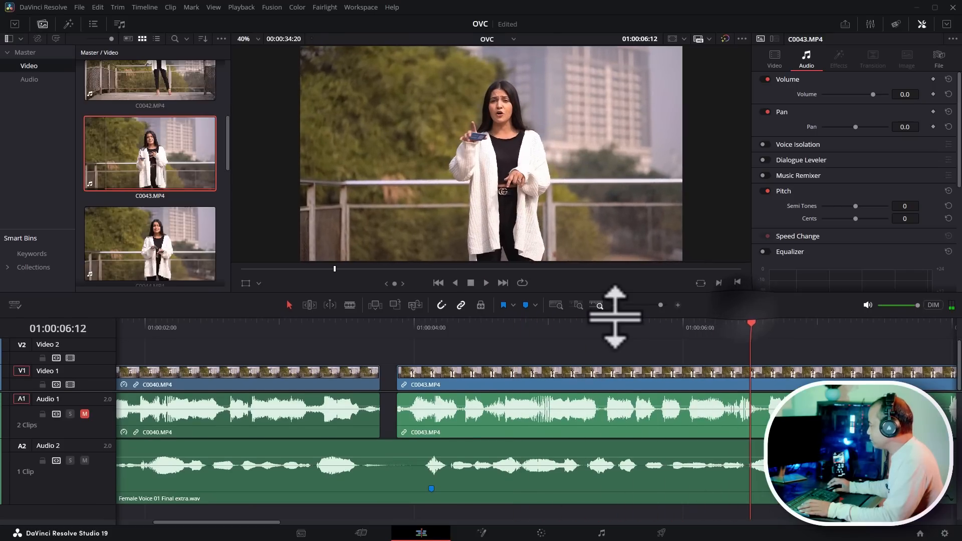
- Cut away the part of C0043.MP4 after the playhead at about 01:00:06:11
click(581, 323)
key(space)
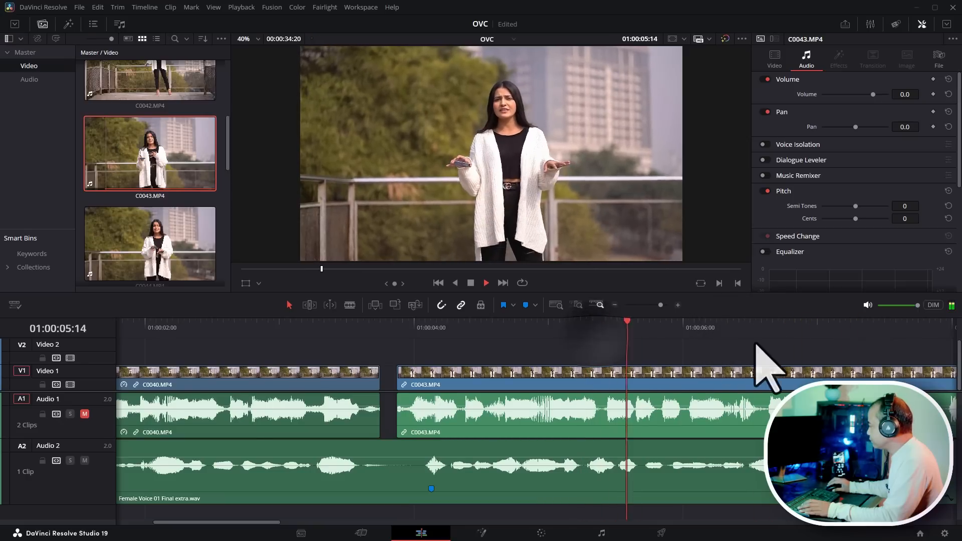
key(space)
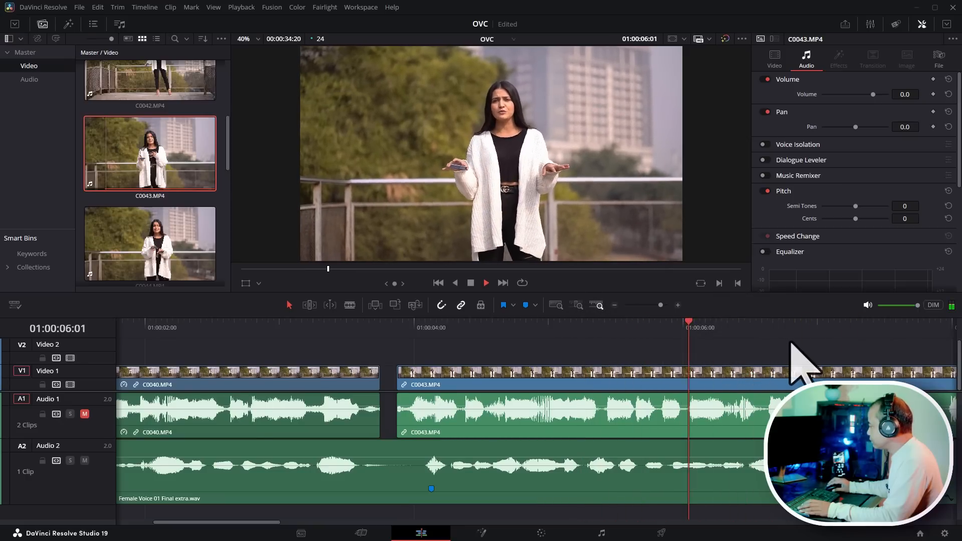
key(Left)
key(Right)
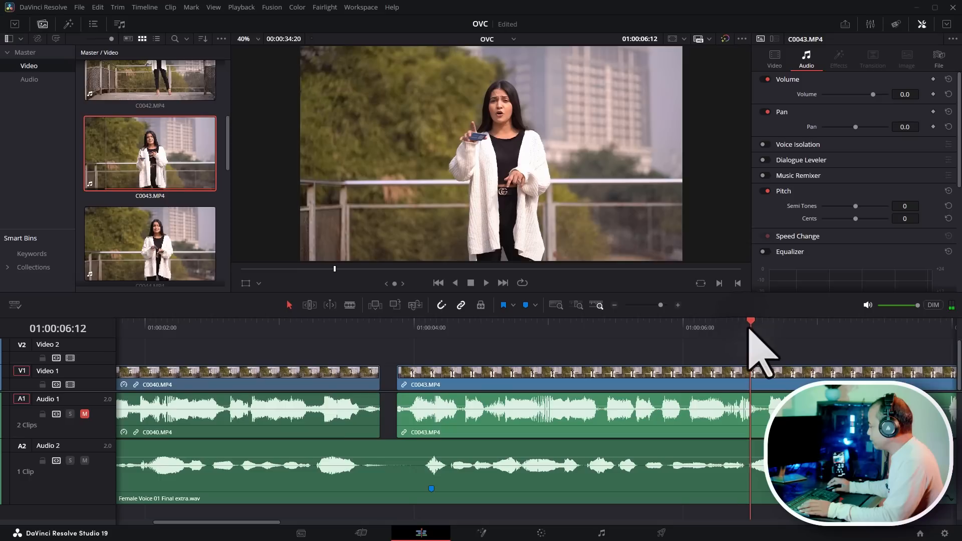
key(Left)
click(802, 384)
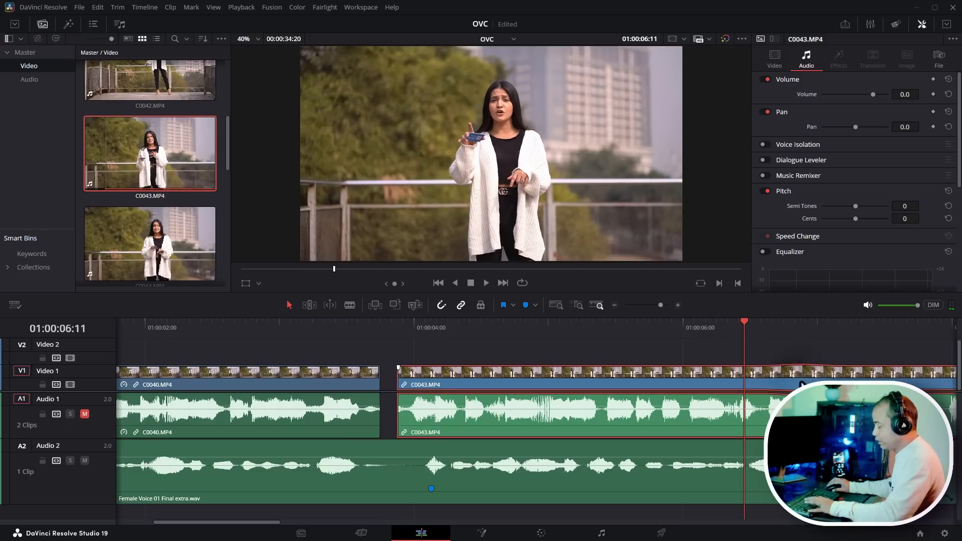
key(Delete)
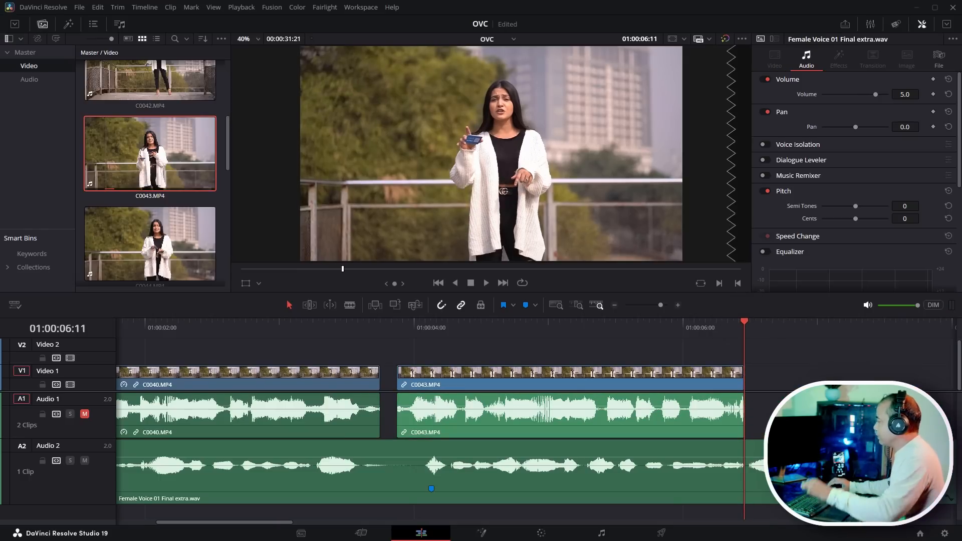
- Play C0043.MP4 from its start against the voiceover to check the sync at the cut
click(420, 329)
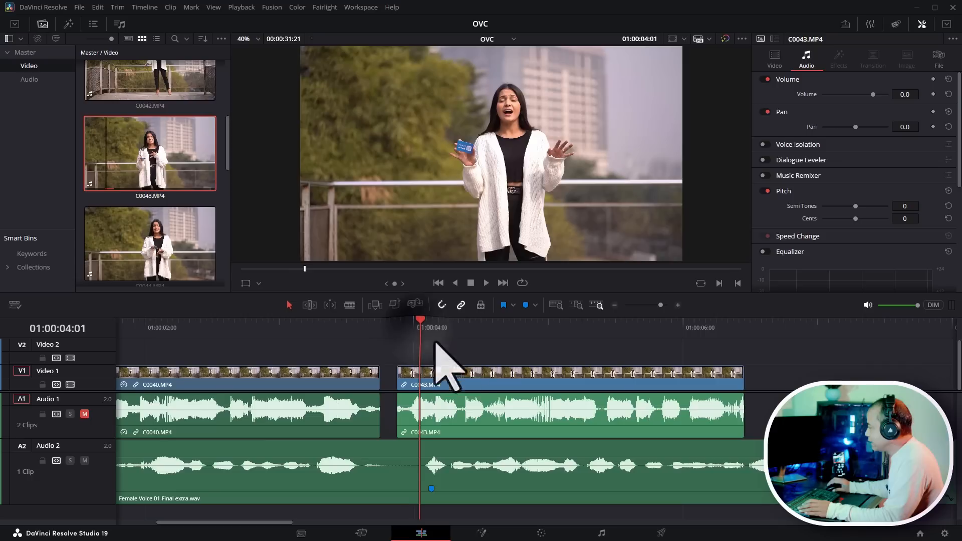
scroll(594, 365, up, 2)
scroll(606, 369, right, 3)
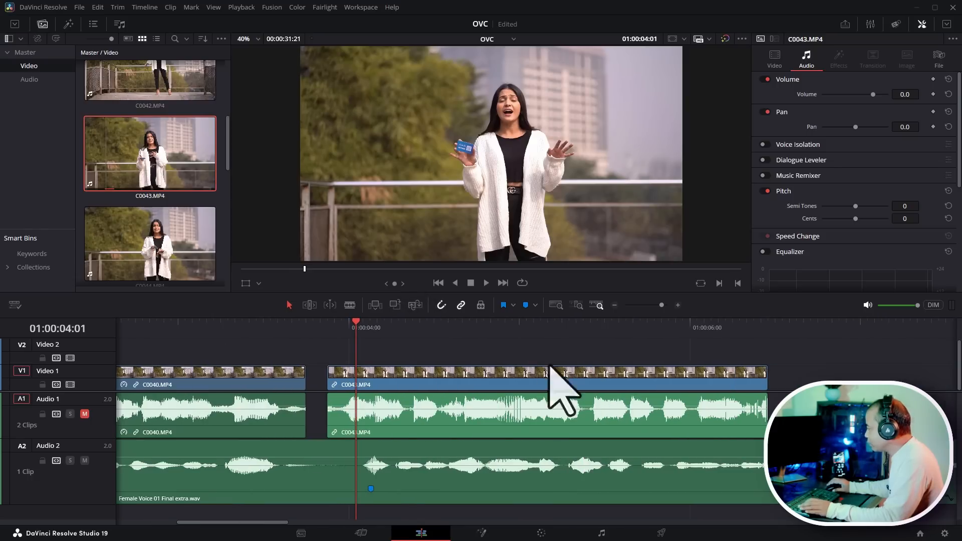
key(space)
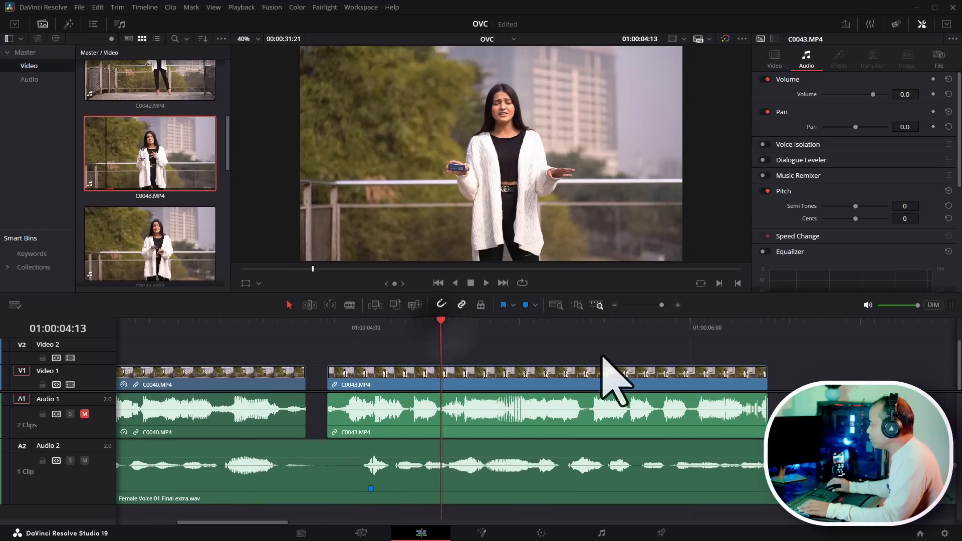
drag(591, 294, 595, 346)
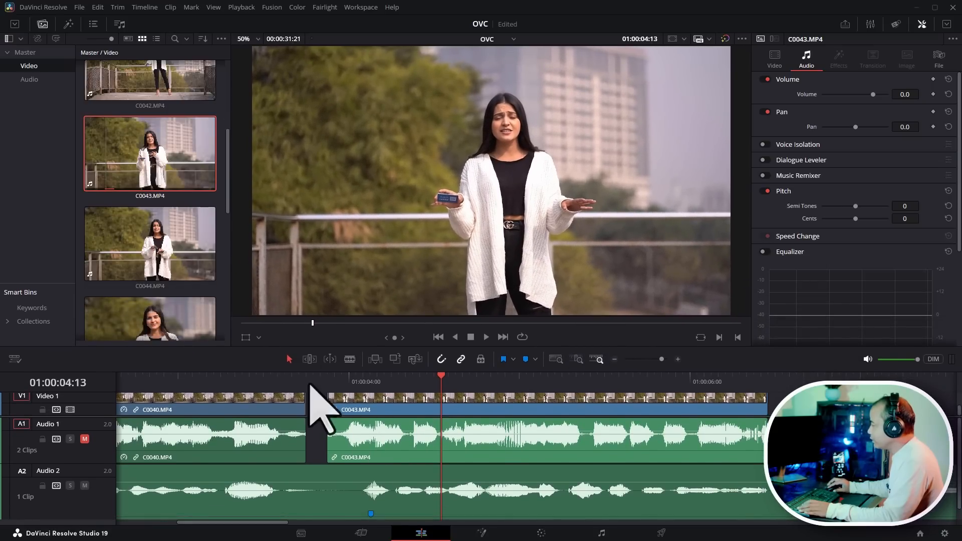
click(327, 377)
key(space)
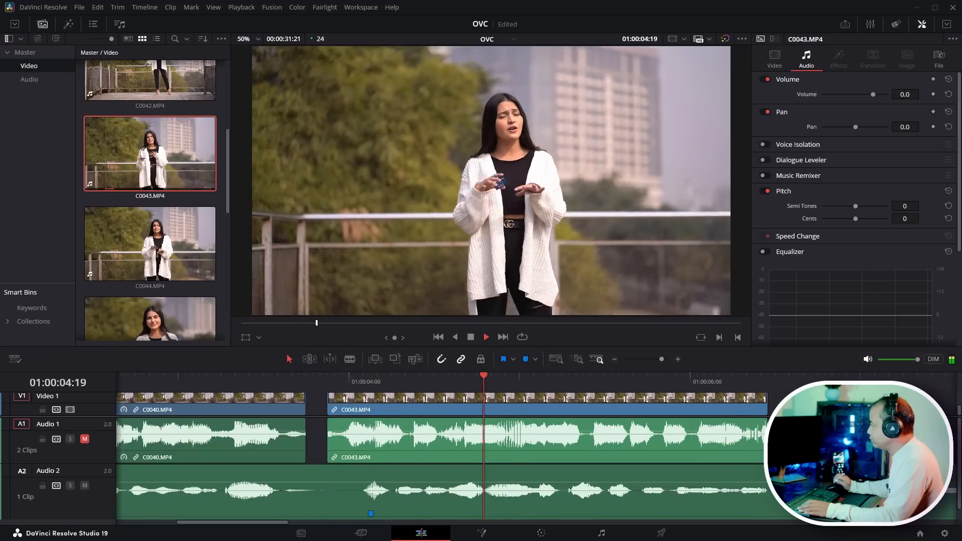
key(space)
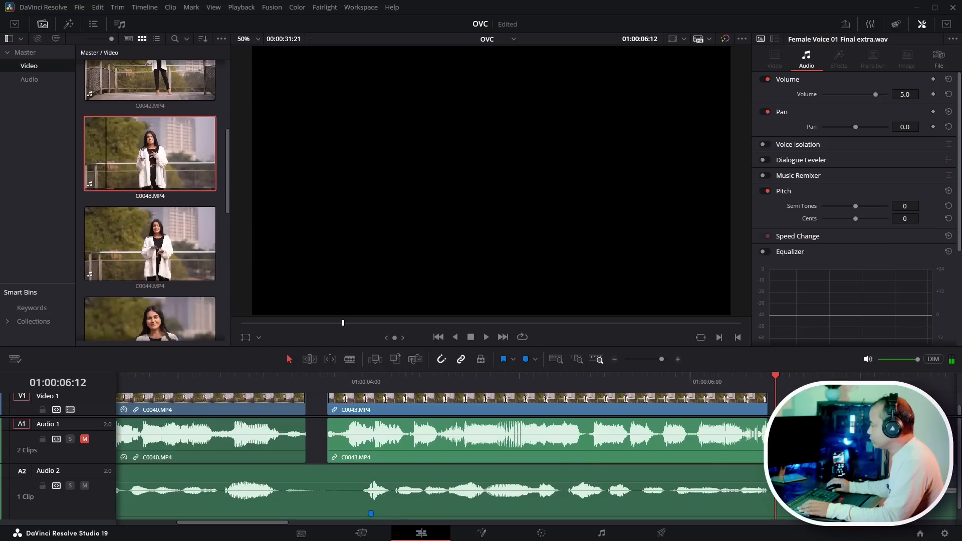
- Extend the start of C0043.MP4 left to meet C0040.MP4 and play back across the cut
click(329, 416)
drag(328, 416, 306, 411)
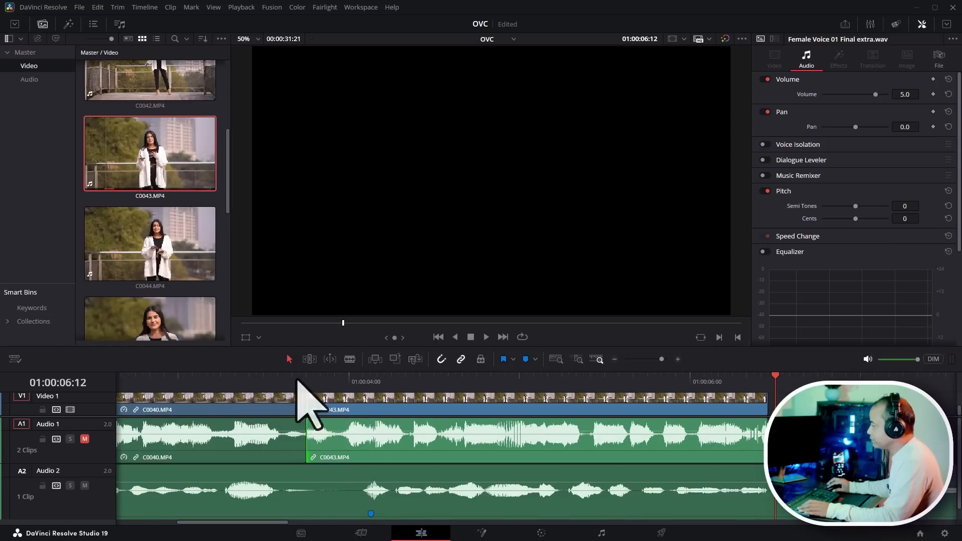
click(198, 380)
key(space)
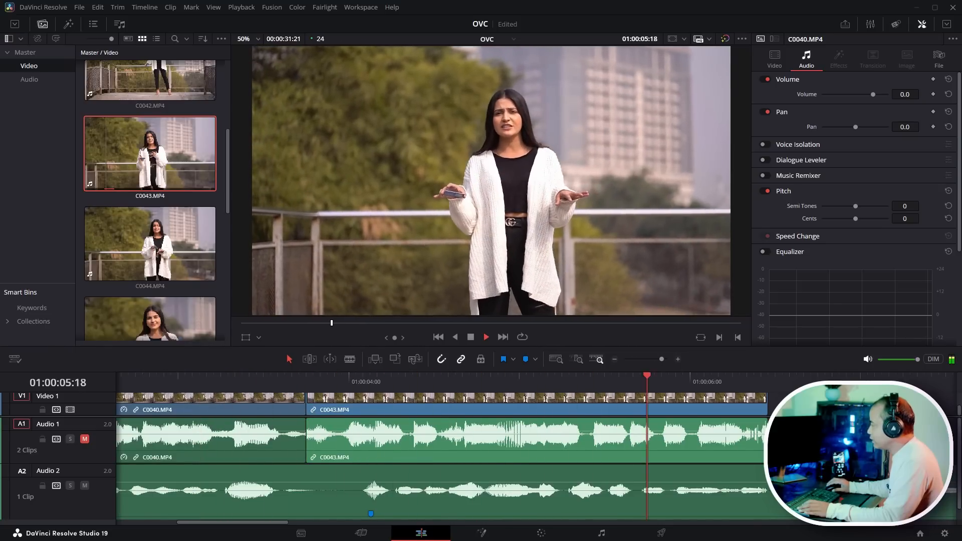
key(space)
- Play the voiceover past the end of C0043.MP4 and preview the following clips in the media pool
key(ctrl+minus)
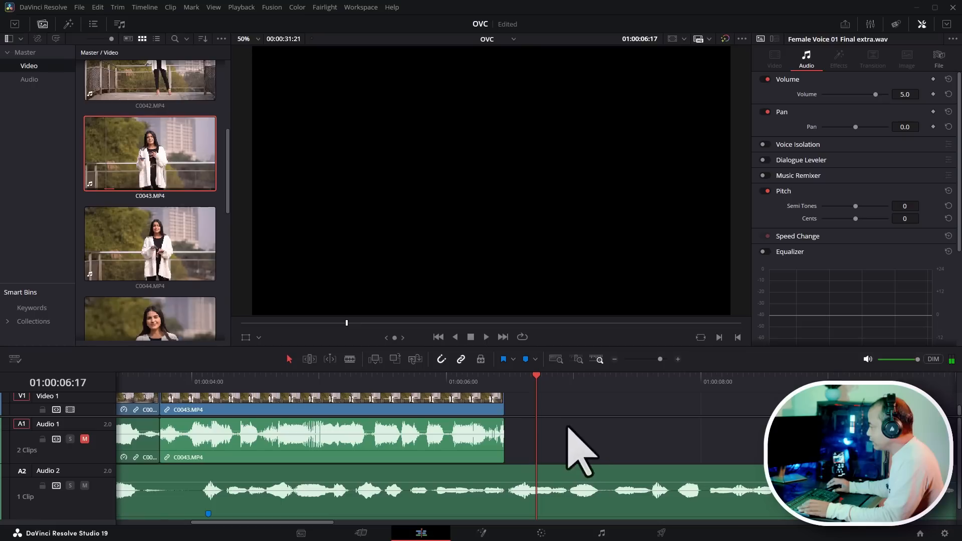
click(415, 378)
key(space)
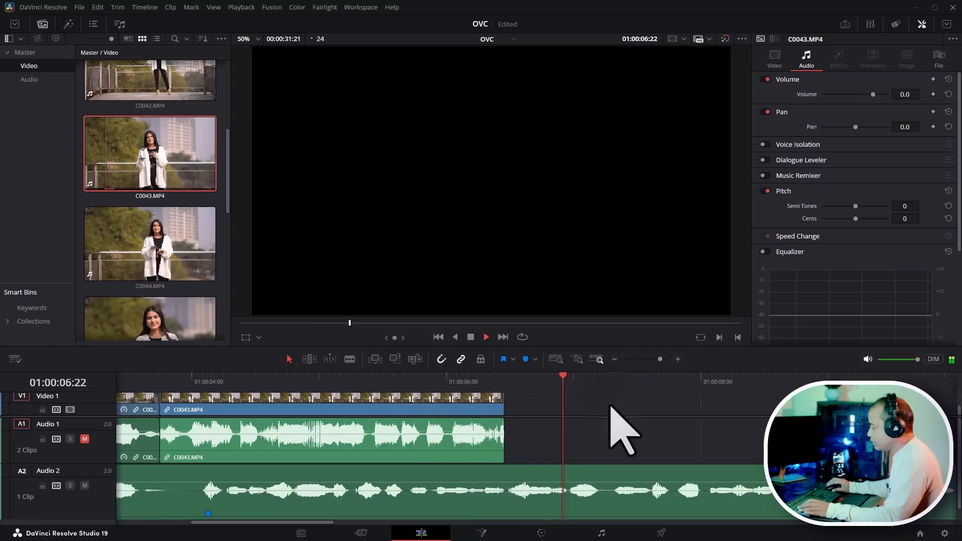
key(space)
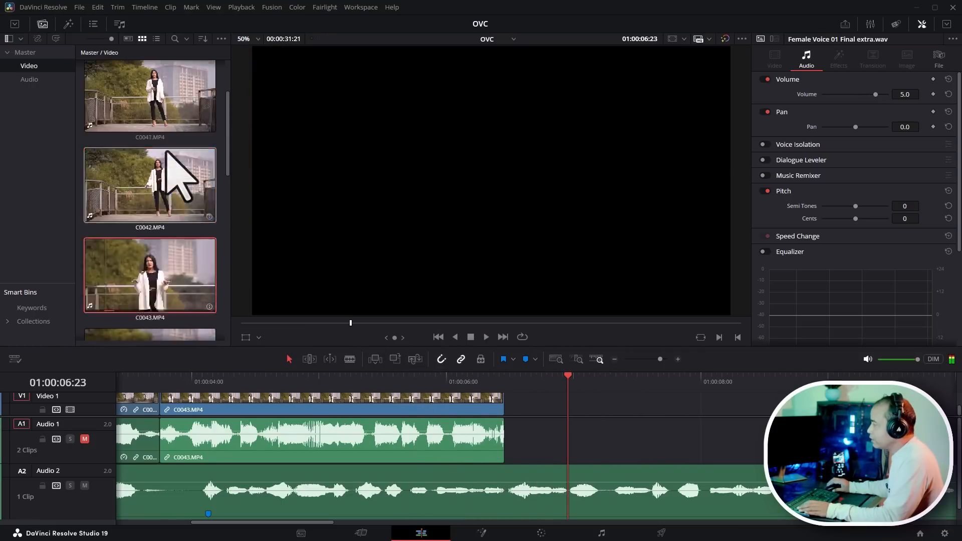
scroll(178, 172, down, 2)
double_click(203, 216)
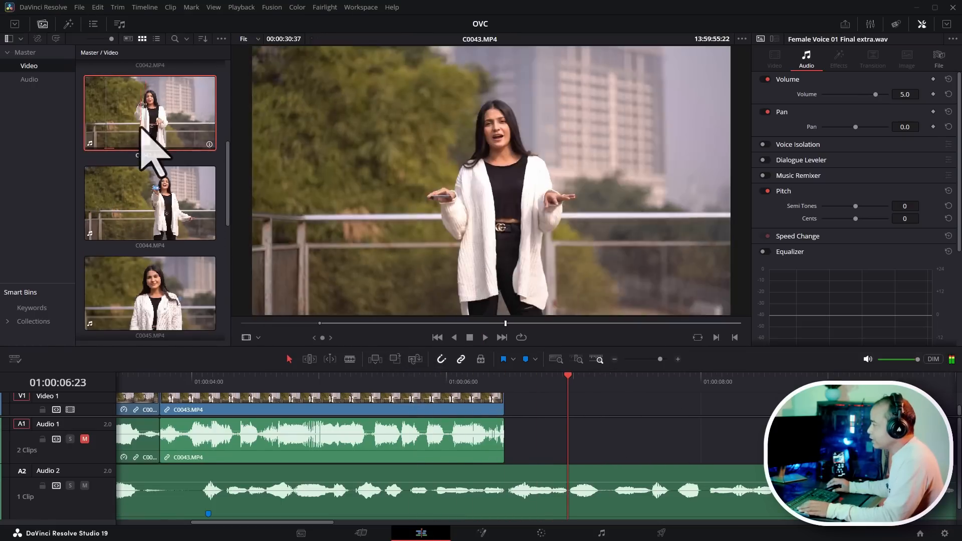
scroll(167, 226, down, 4)
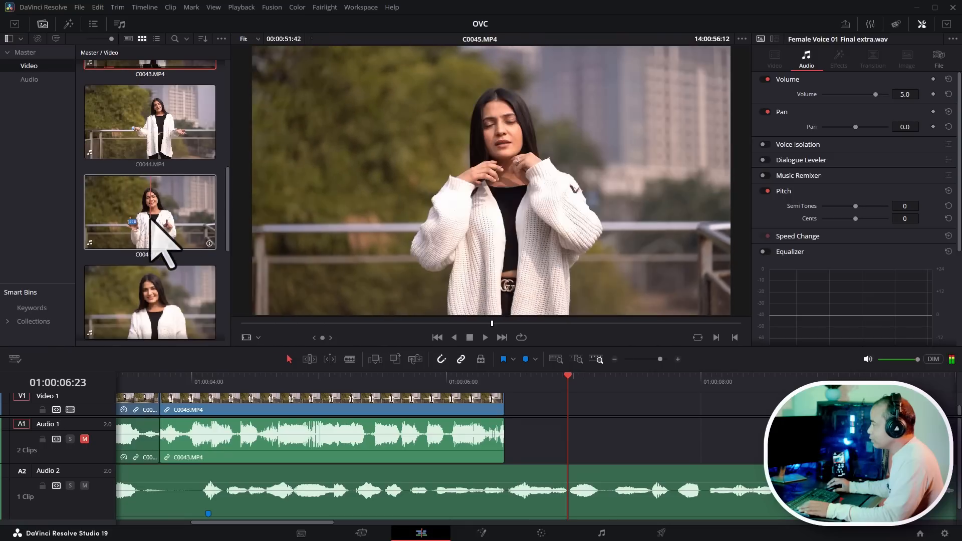
click(637, 409)
click(463, 381)
key(space)
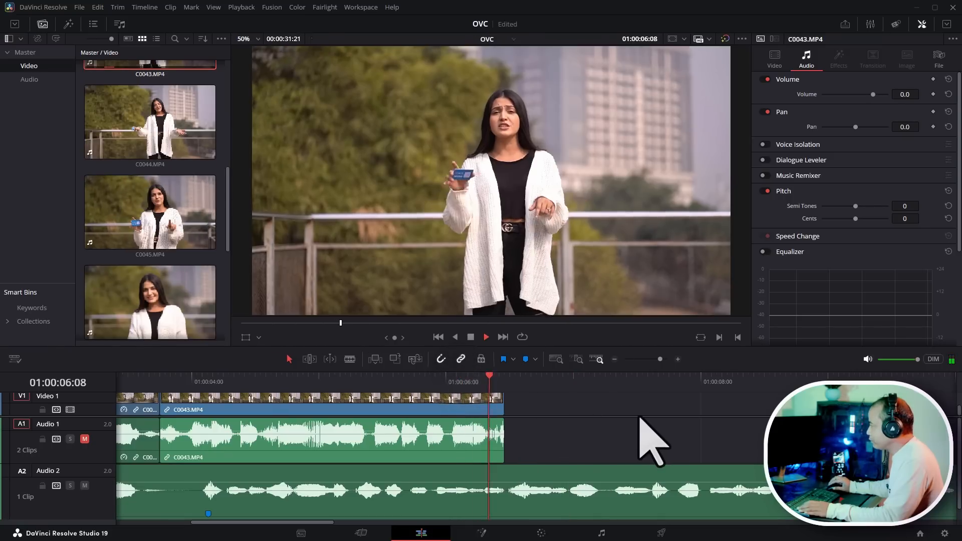
key(space)
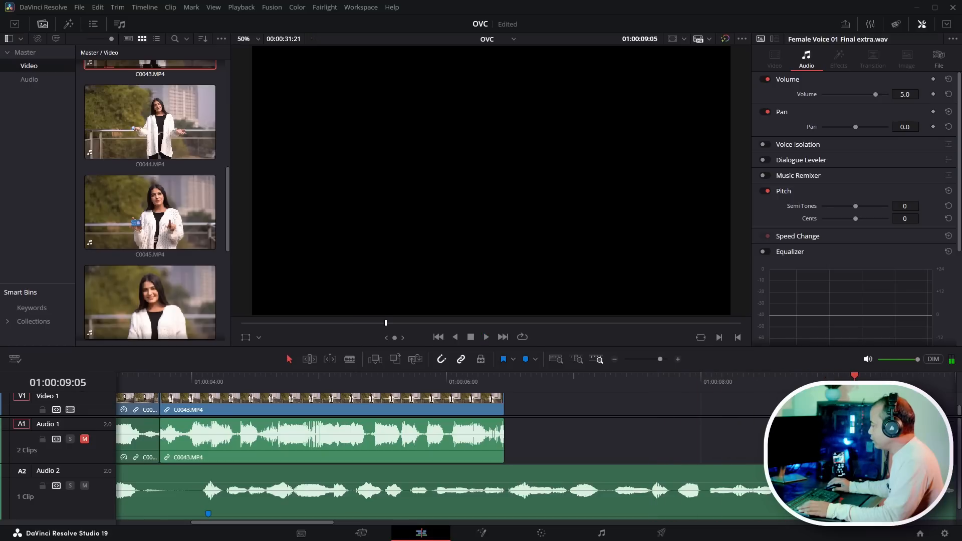
key(space)
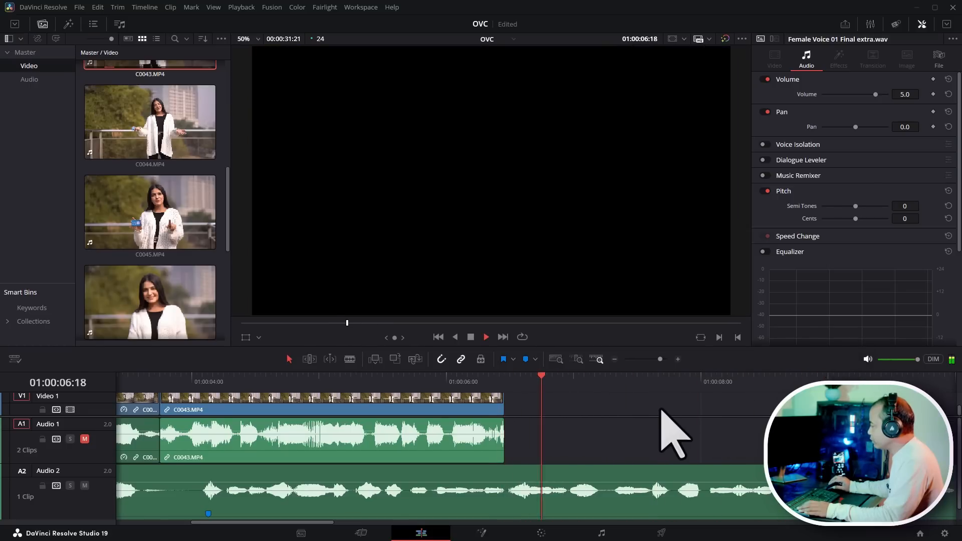
key(space)
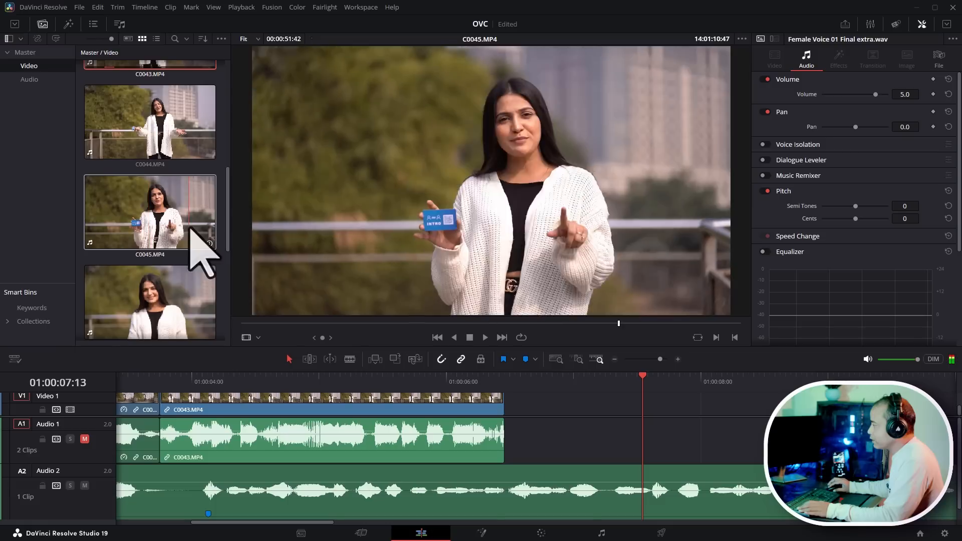
- Open C0045.MP4 in the source viewer and play it alongside the timeline voiceover to find a matching start
click(144, 211)
click(266, 324)
key(space)
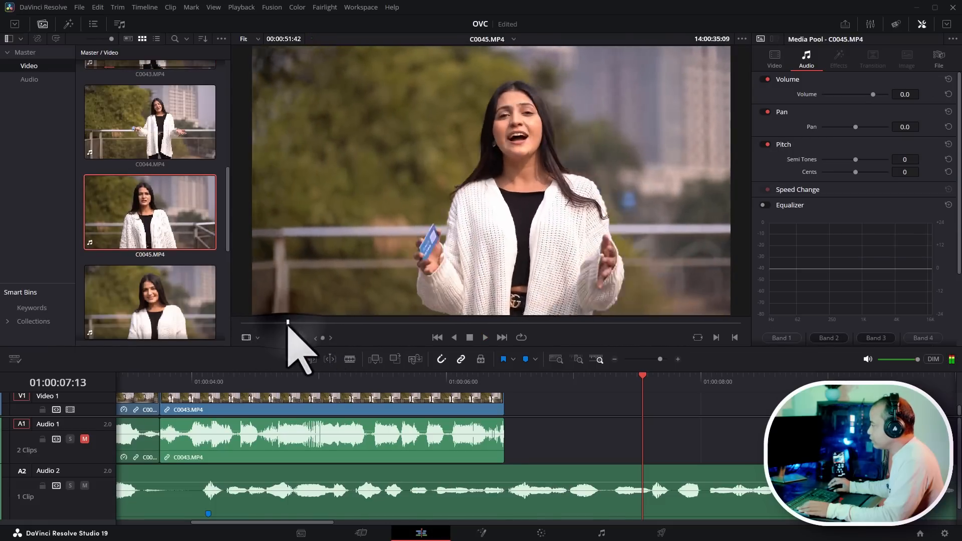
drag(289, 323, 221, 319)
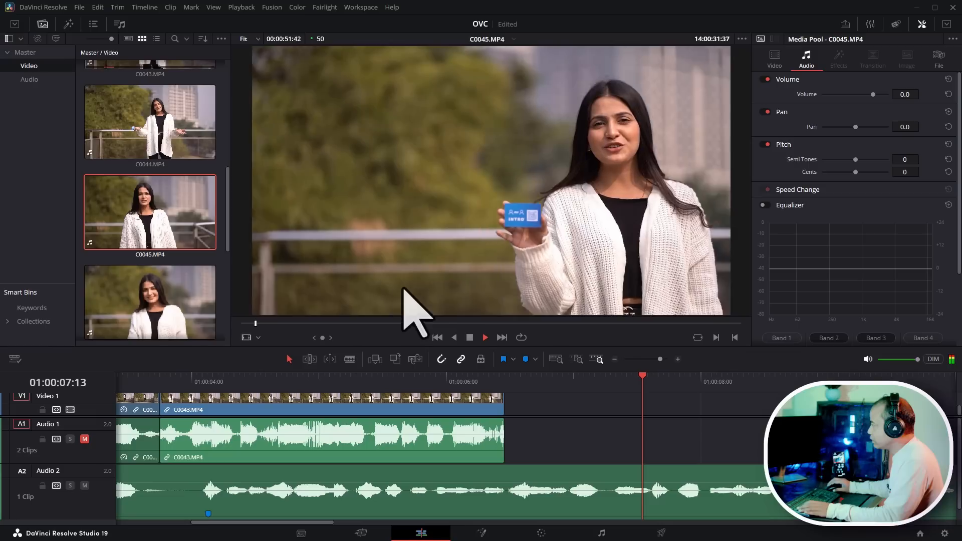
click(505, 377)
key(space)
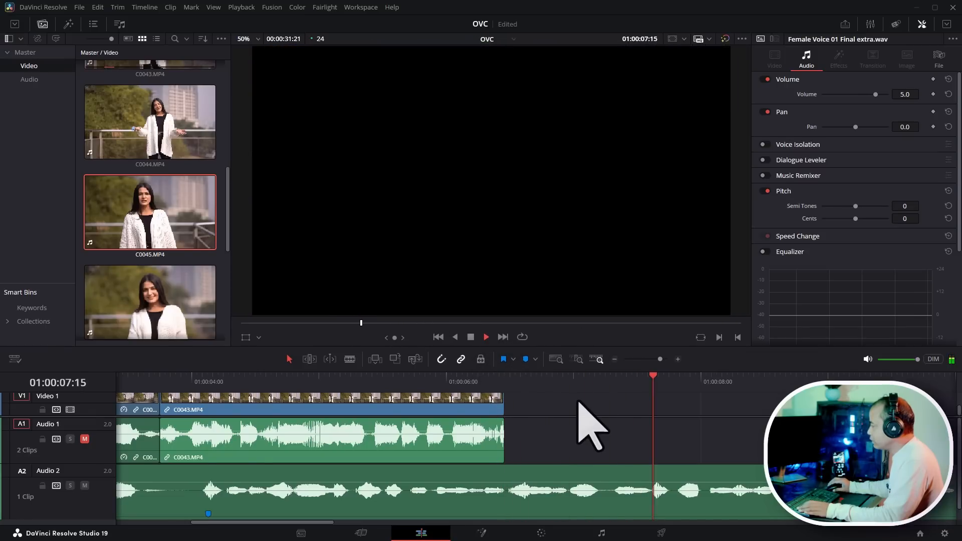
key(q)
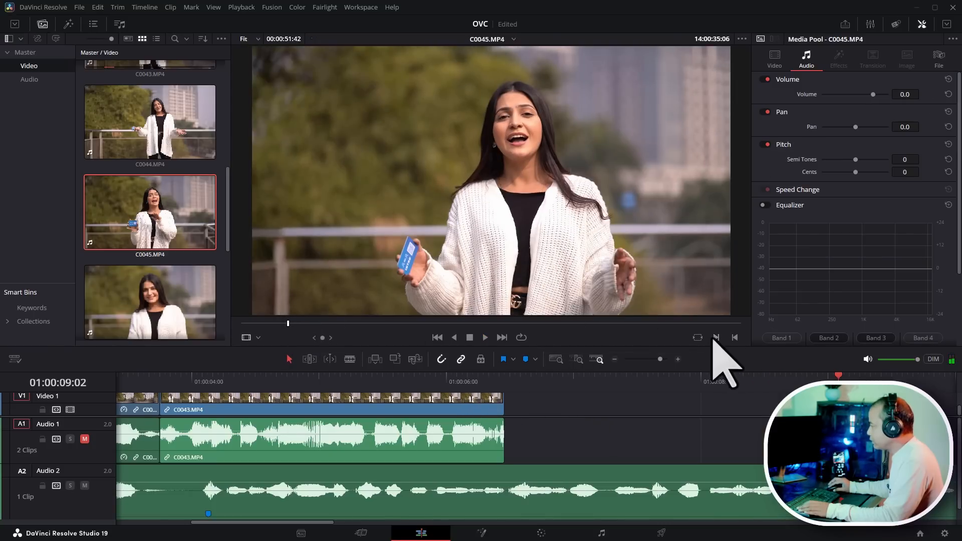
key(i)
click(266, 323)
key(space)
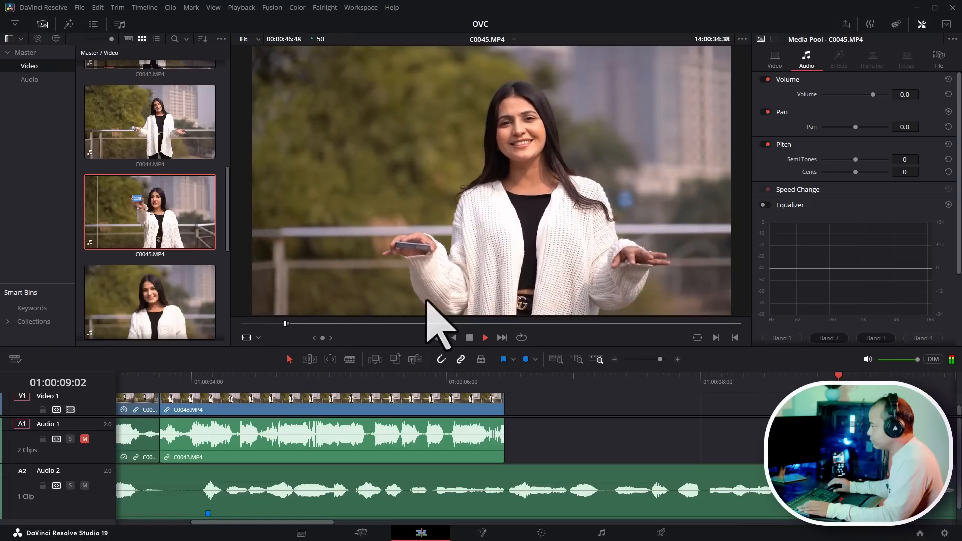
click(464, 380)
key(space)
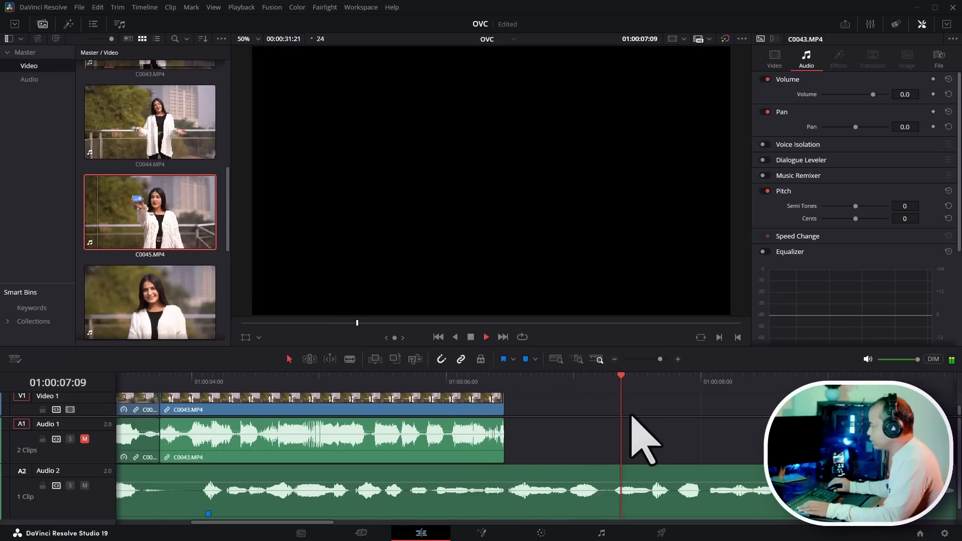
key(space)
- Mark an in point in C0045.MP4 where she starts speaking and play the clip from there
double_click(163, 230)
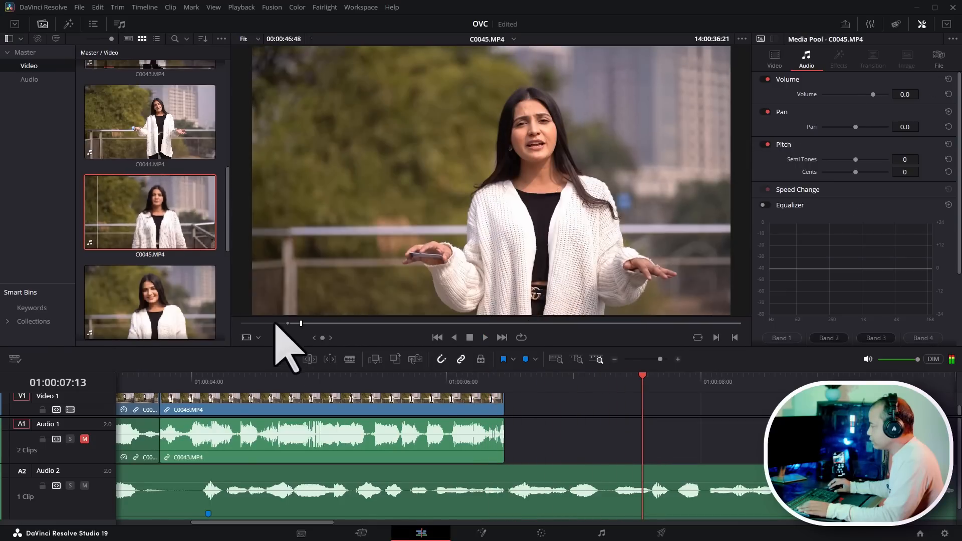
click(275, 323)
key(space)
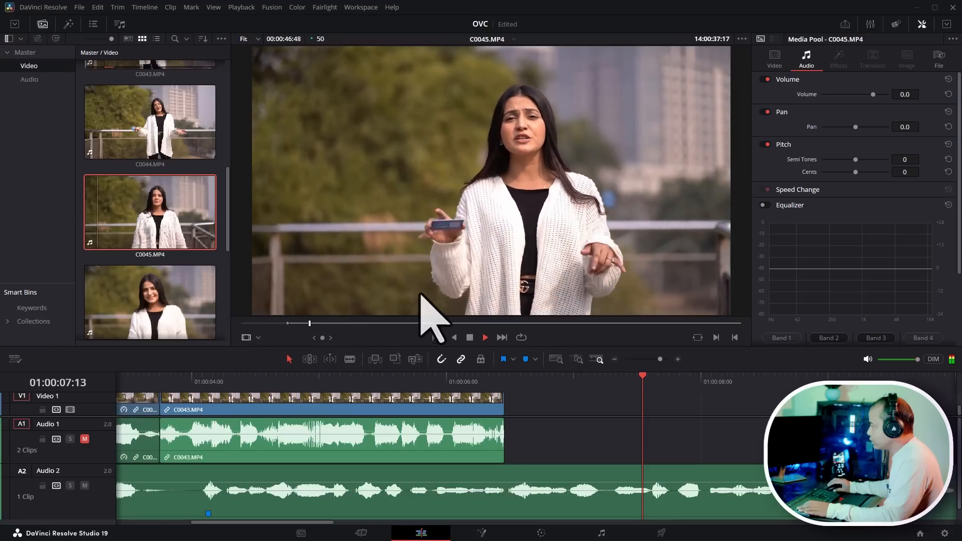
click(313, 324)
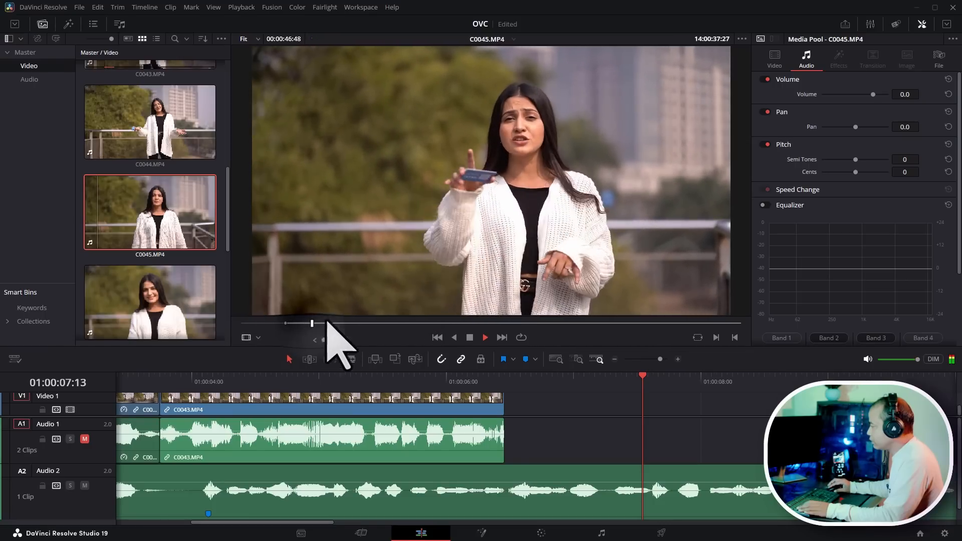
click(307, 323)
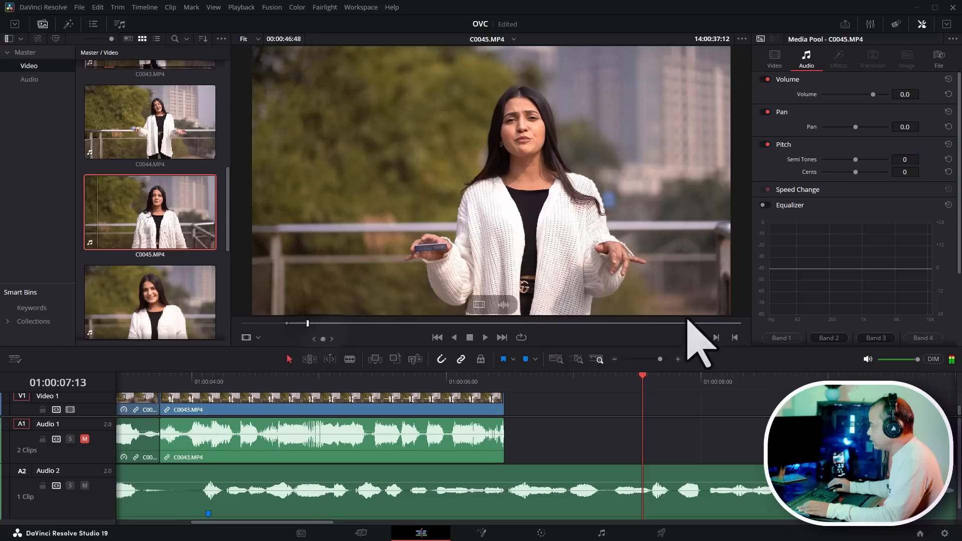
key(i)
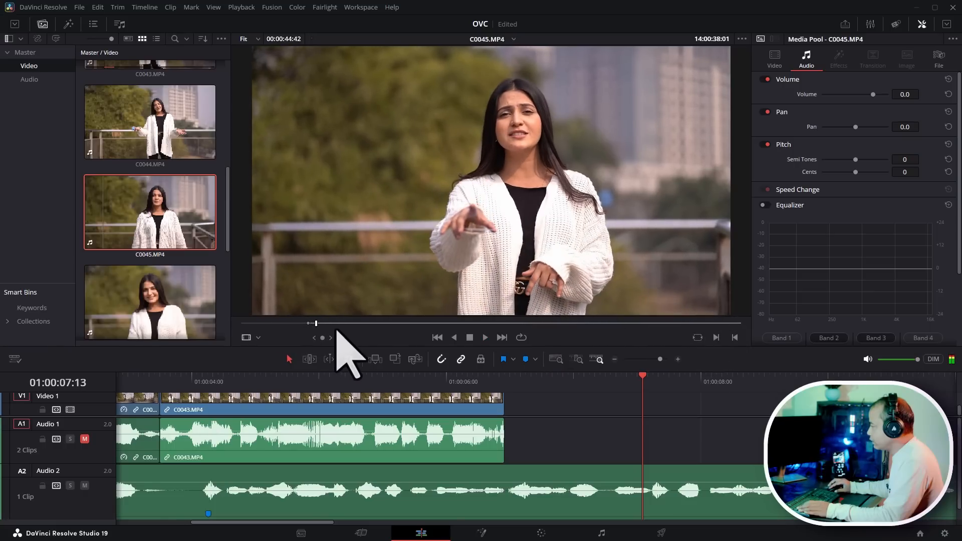
click(313, 323)
key(i)
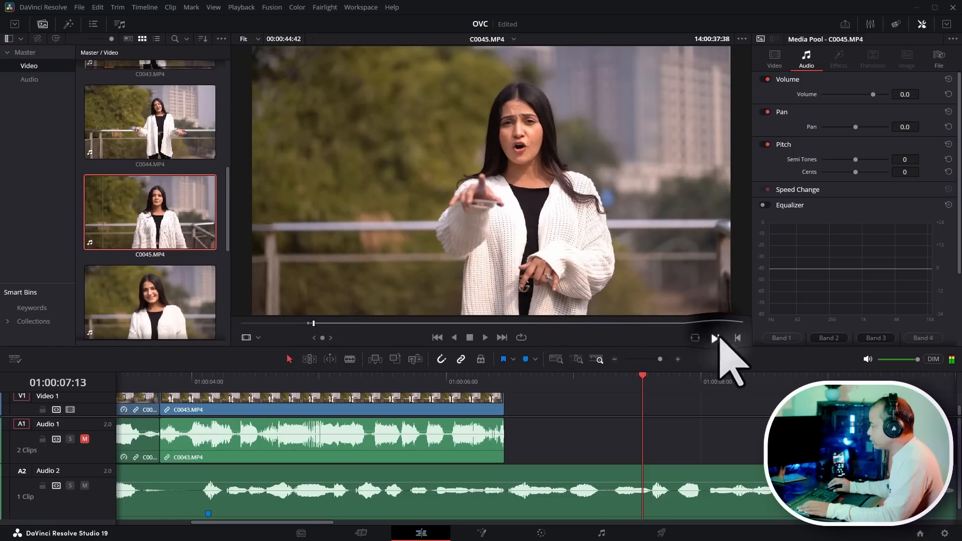
key(space)
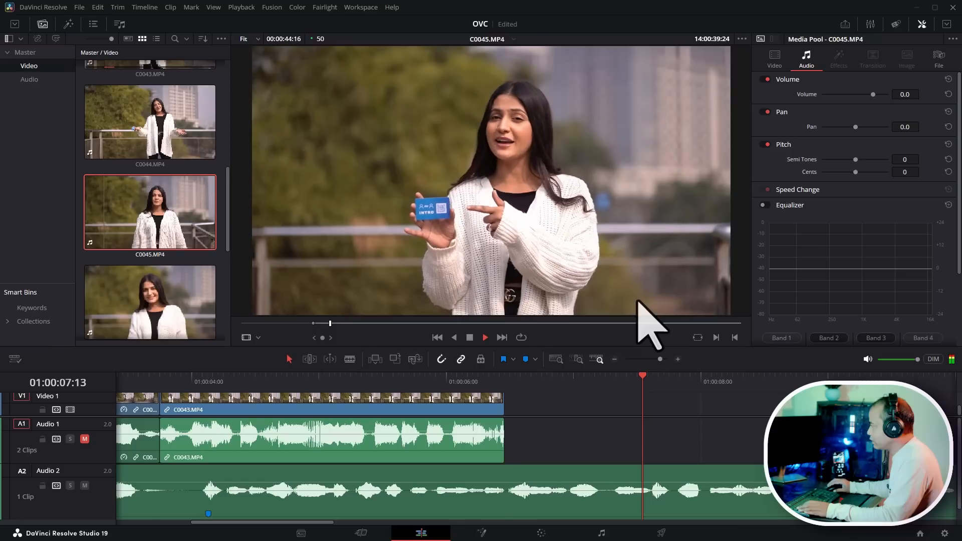
- Switch to dual viewers and place C0045.MP4 from the source viewer onto the timeline after C0043.MP4
key(space)
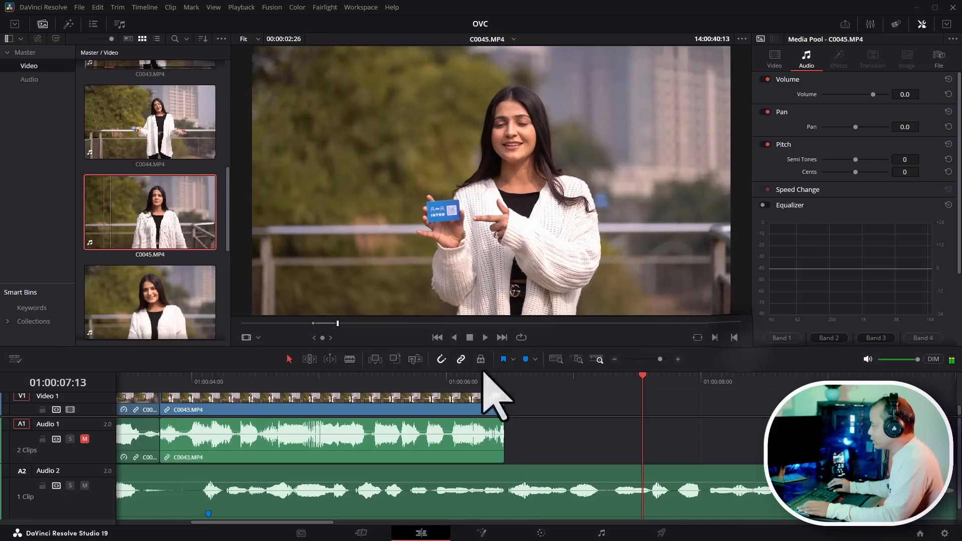
click(490, 381)
key(space)
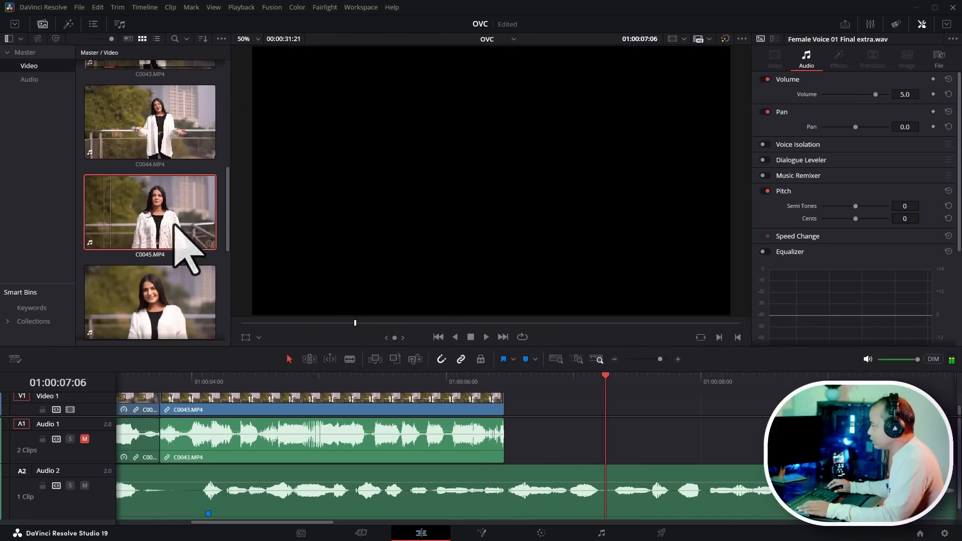
double_click(175, 223)
click(922, 24)
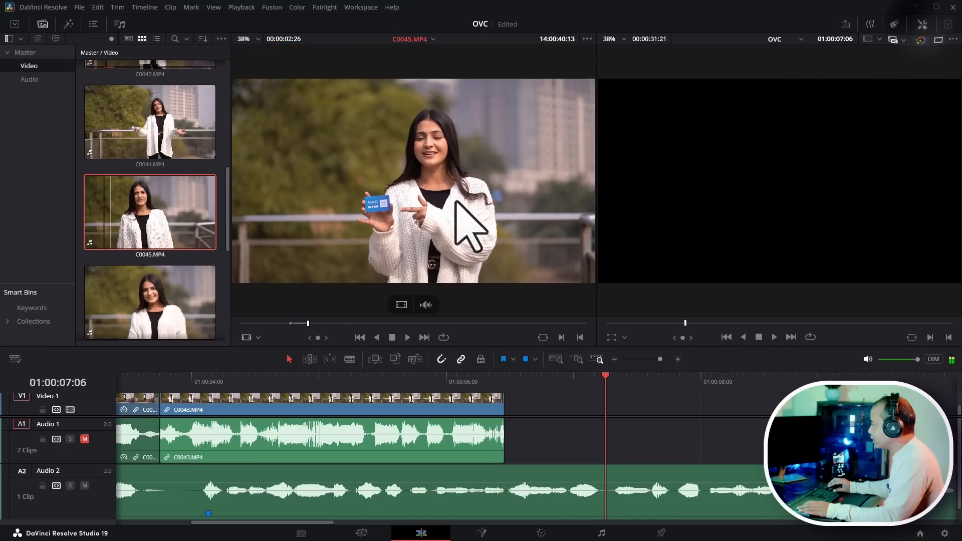
drag(367, 232, 530, 437)
scroll(644, 476, up, 2)
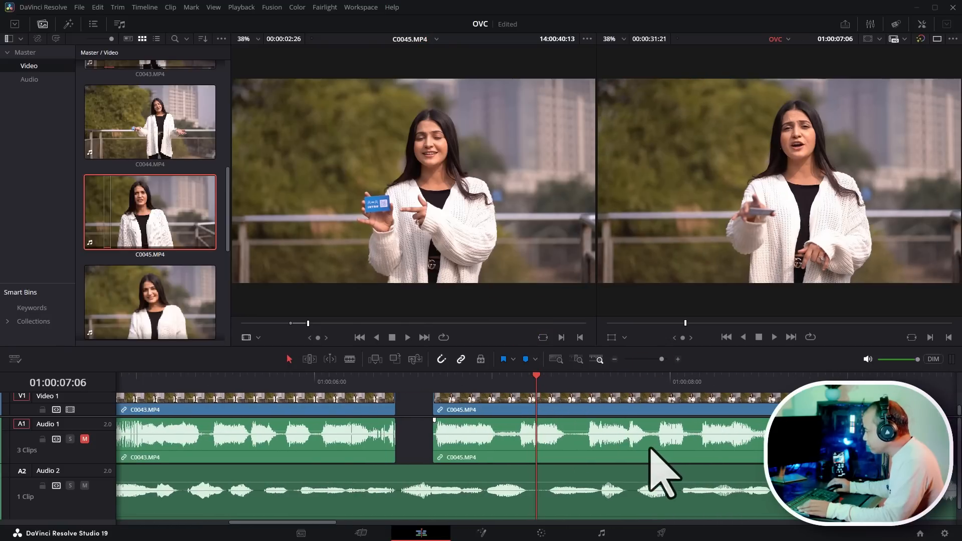
- Unmute Audio 1, mute Audio 2 and play across the gap into C0045.MP4 to hear its audio
click(85, 439)
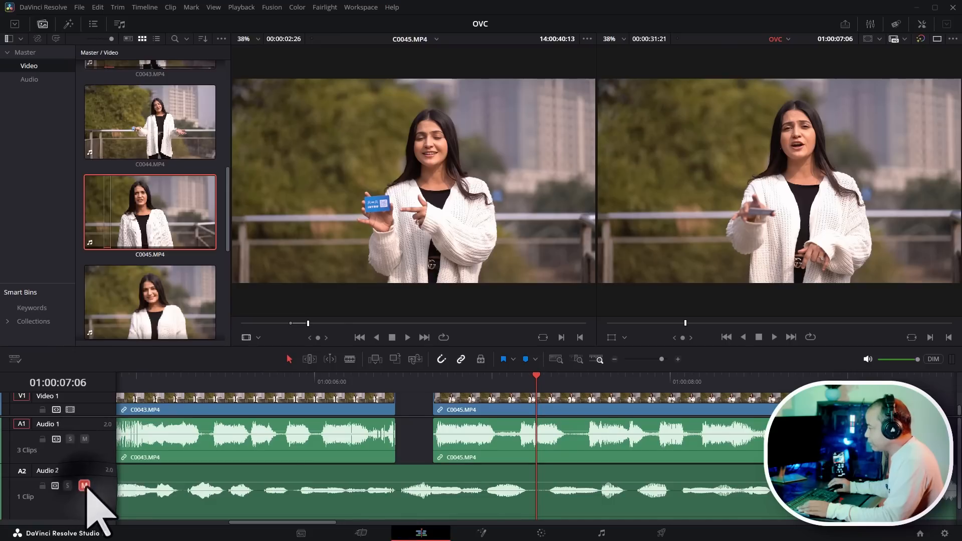
click(292, 382)
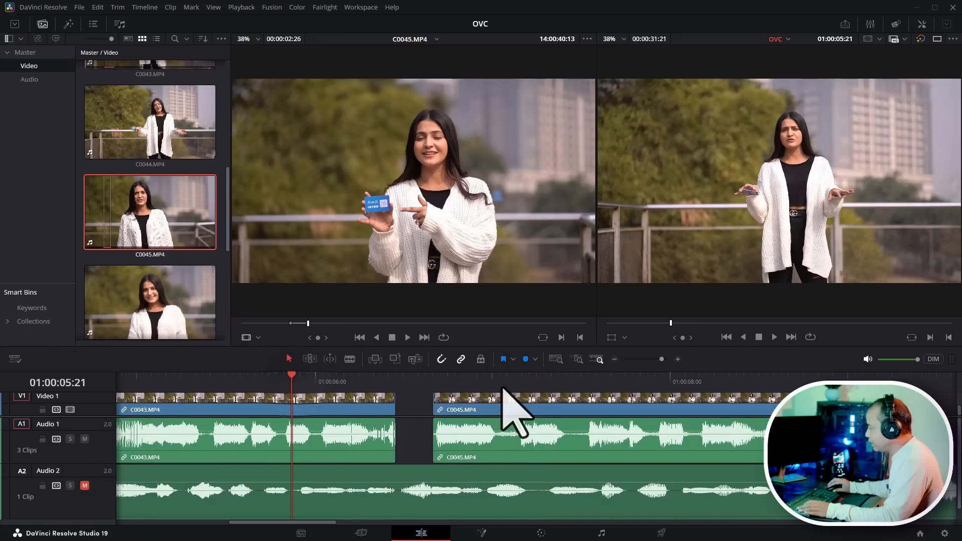
key(space)
click(397, 383)
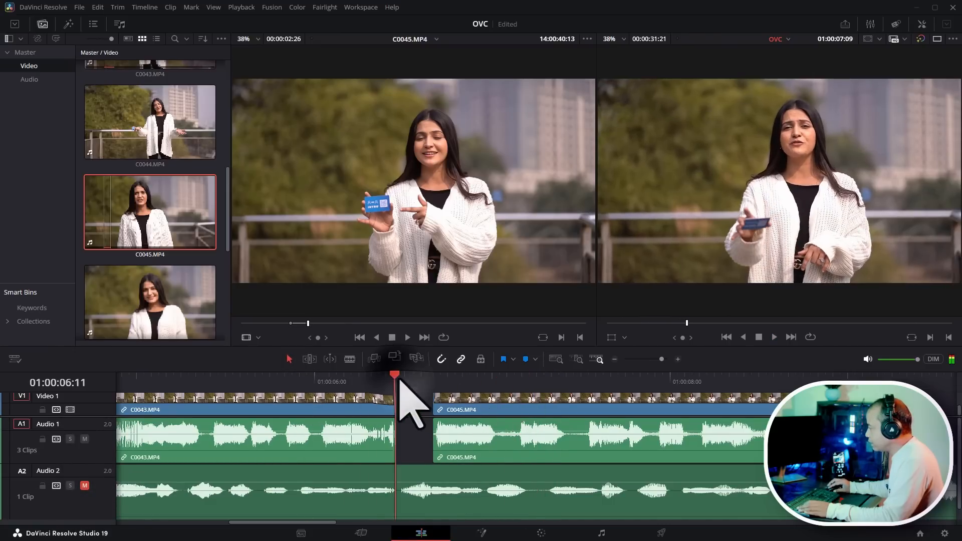
key(space)
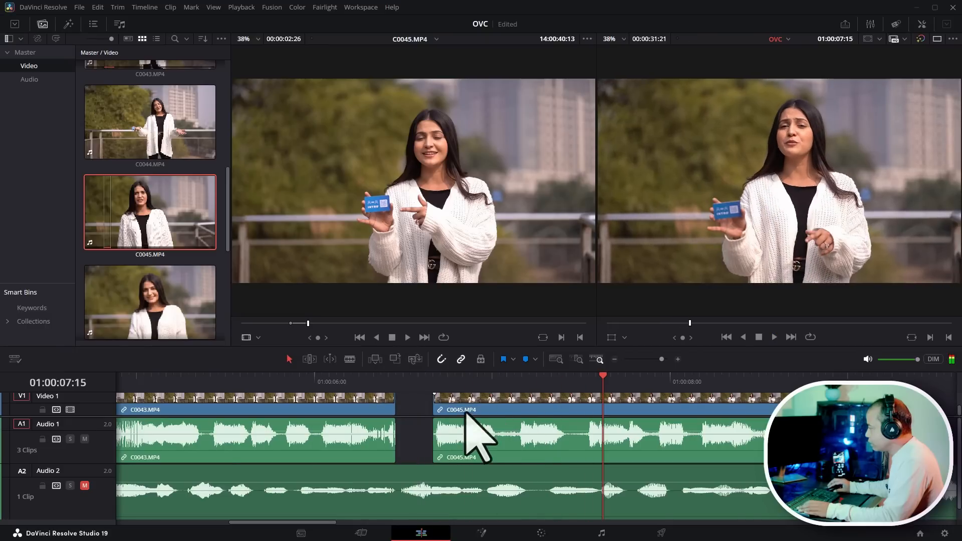
click(441, 382)
key(space)
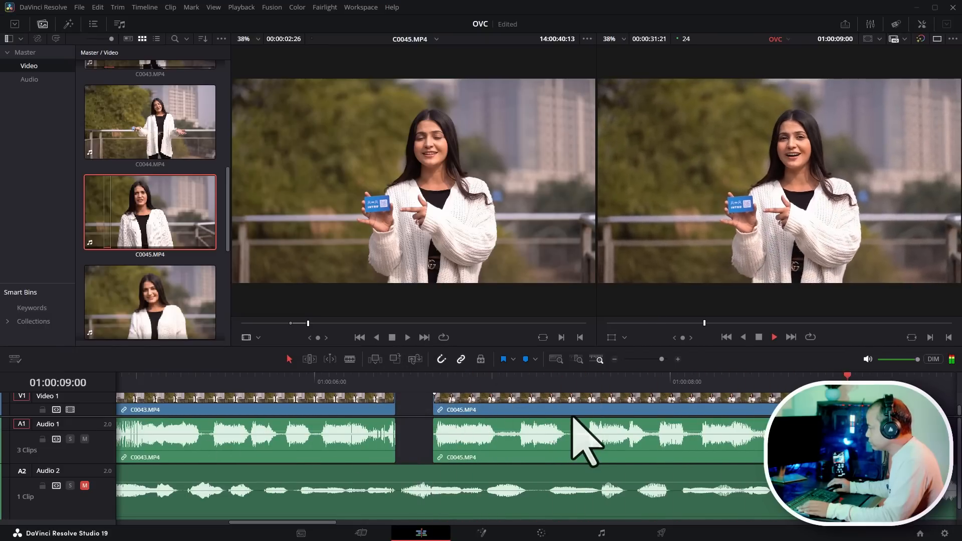
- Slide C0045.MP4 left toward C0043.MP4 and play from the cut
drag(725, 414, 675, 405)
click(428, 379)
key(space)
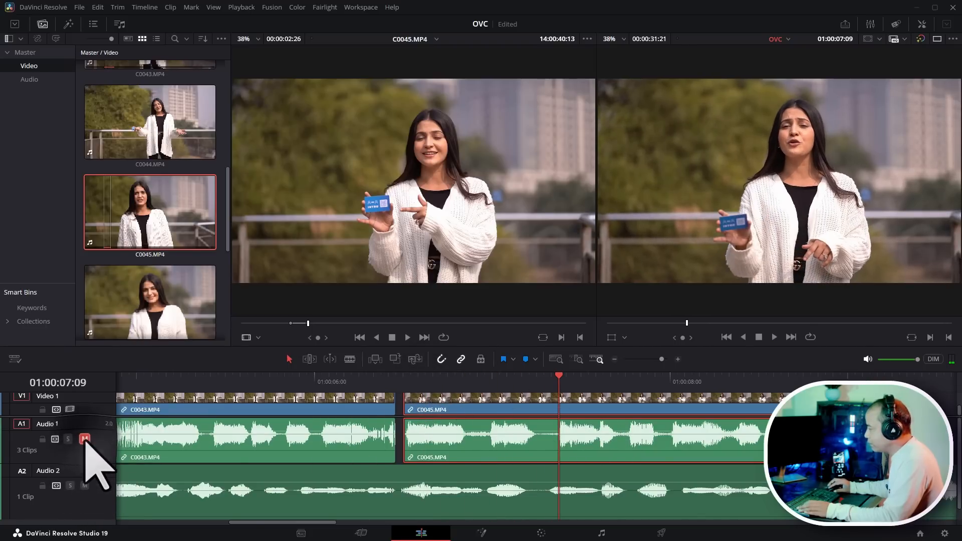
- Move C0045.MP4 left until it meets the end of C0043.MP4 and play across the cut
click(299, 384)
key(space)
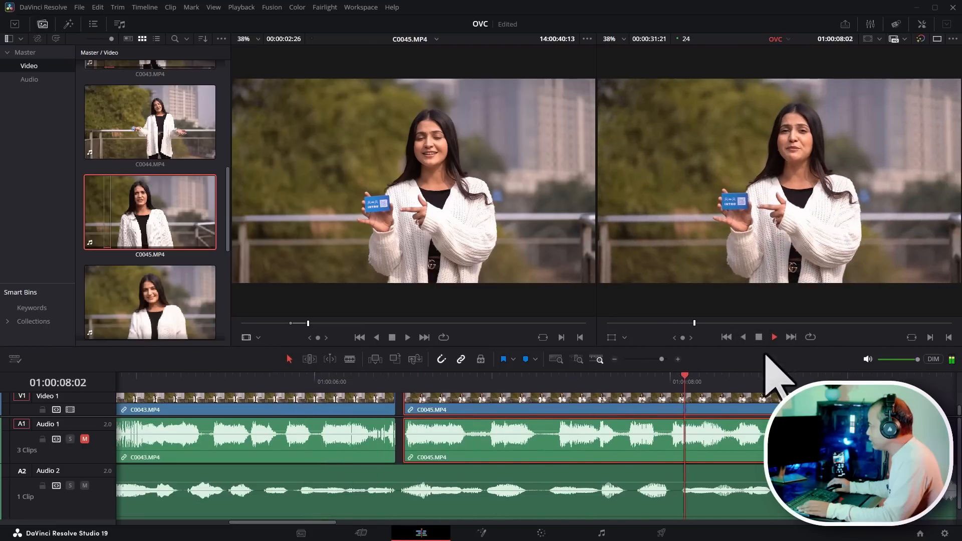
drag(410, 409, 401, 400)
click(320, 379)
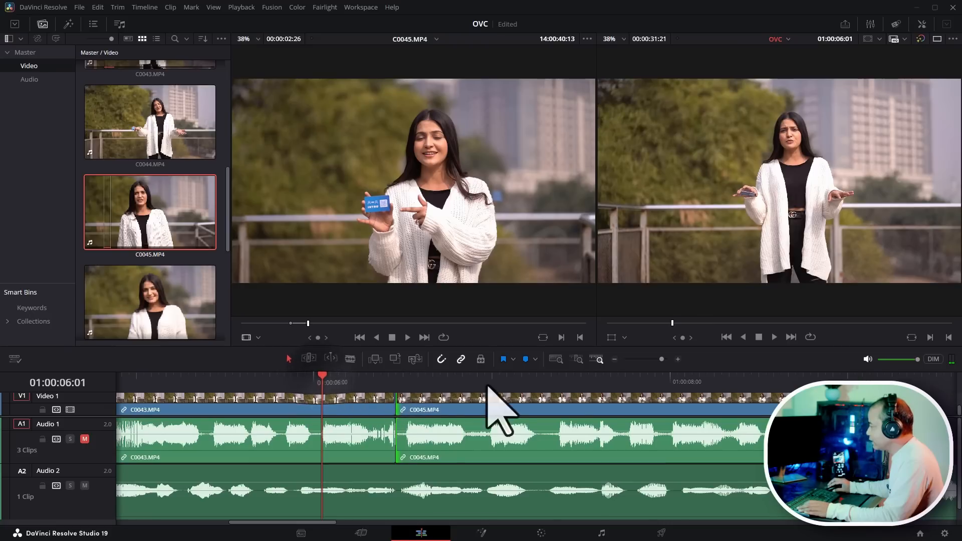
key(space)
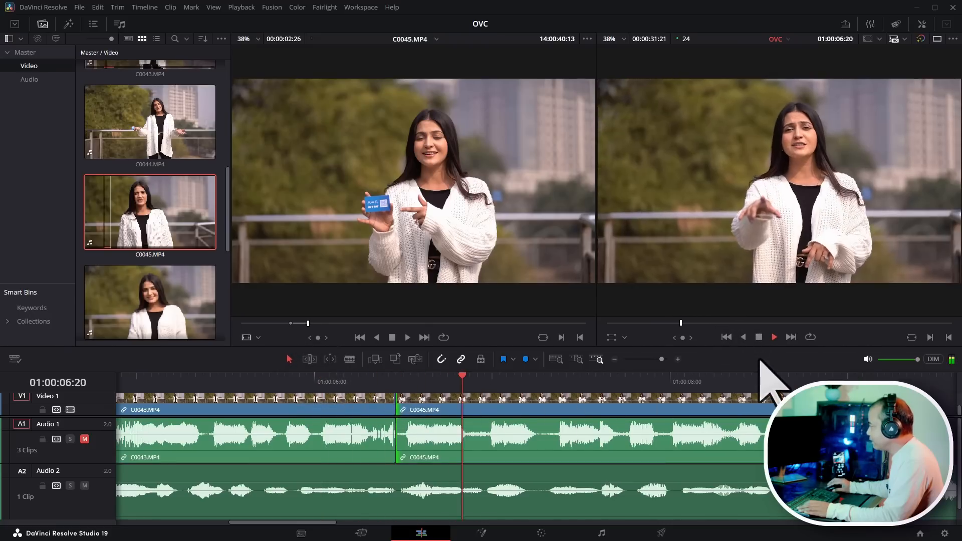
- Slide C0045.MP4 slightly further left over the end of C0043.MP4 and replay the cut several times
click(329, 385)
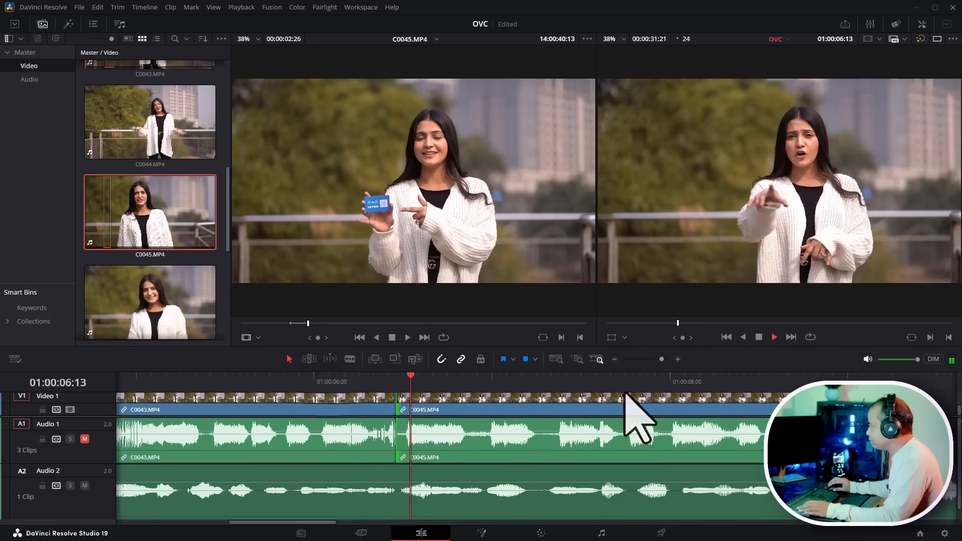
drag(402, 408, 375, 408)
click(315, 380)
key(space)
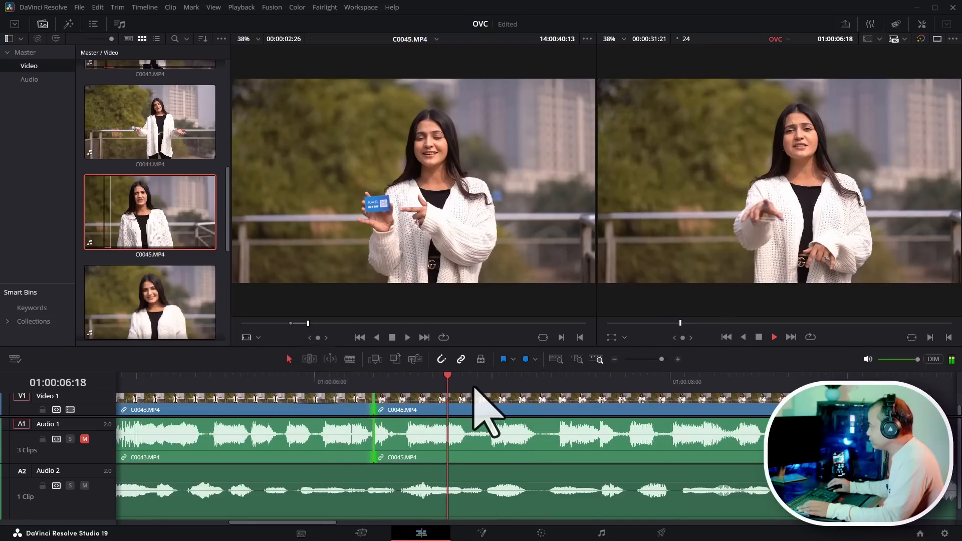
key(space)
click(297, 379)
key(space)
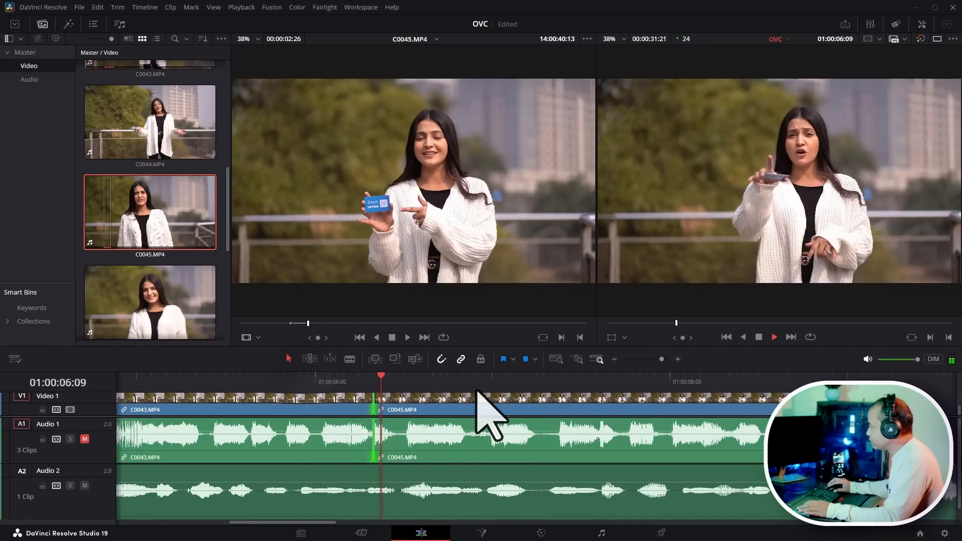
key(space)
click(301, 380)
key(space)
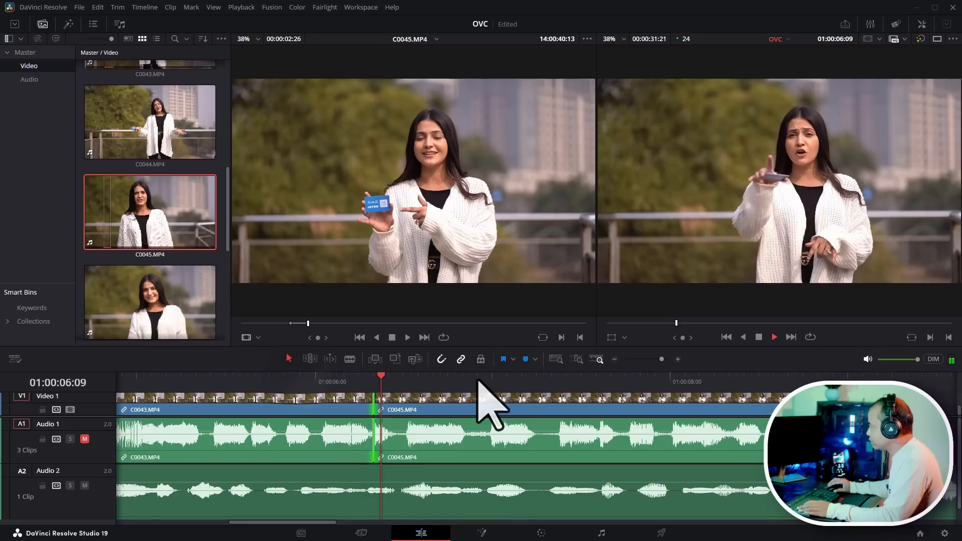
- Play the timeline from the start in full-screen preview, then leave full screen
scroll(655, 413, down, 5)
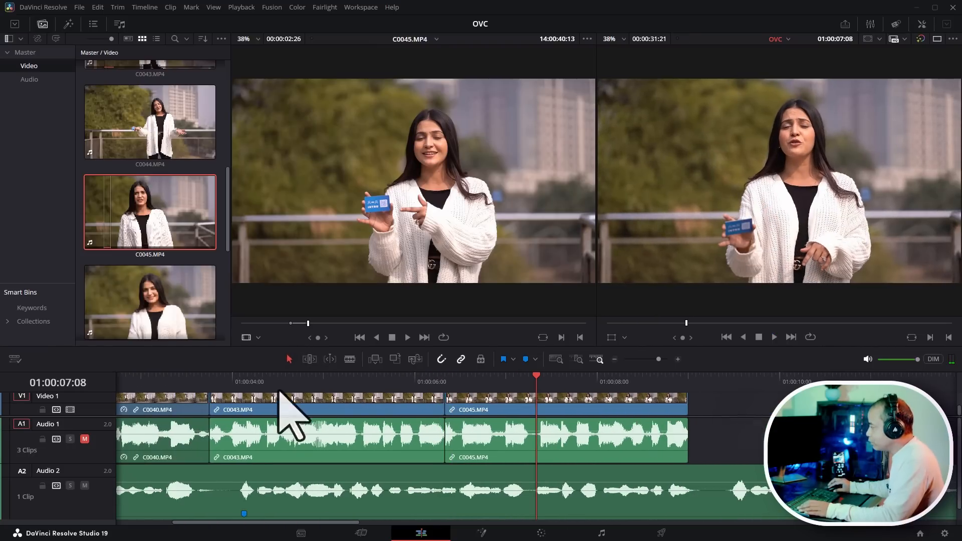
drag(341, 380, 95, 376)
scroll(556, 445, down, 4)
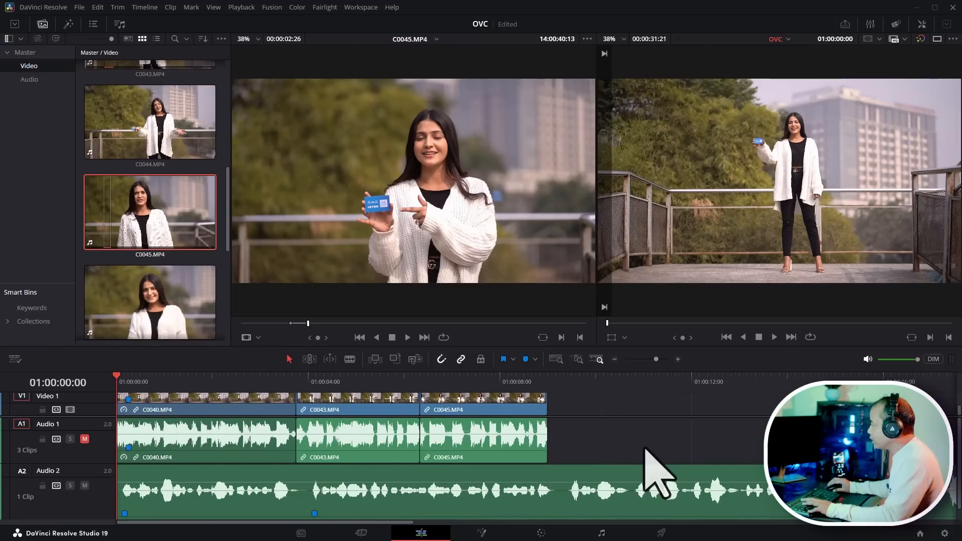
key(p)
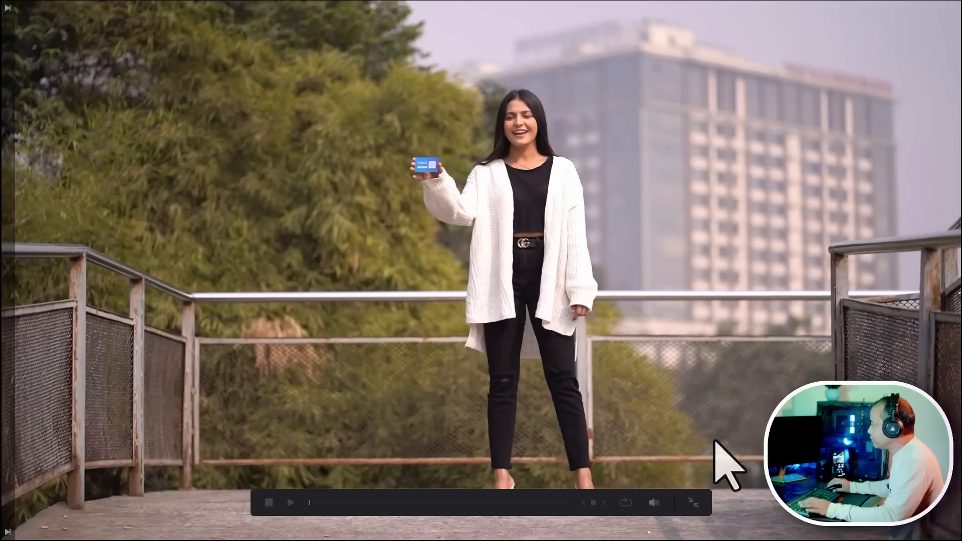
click(289, 502)
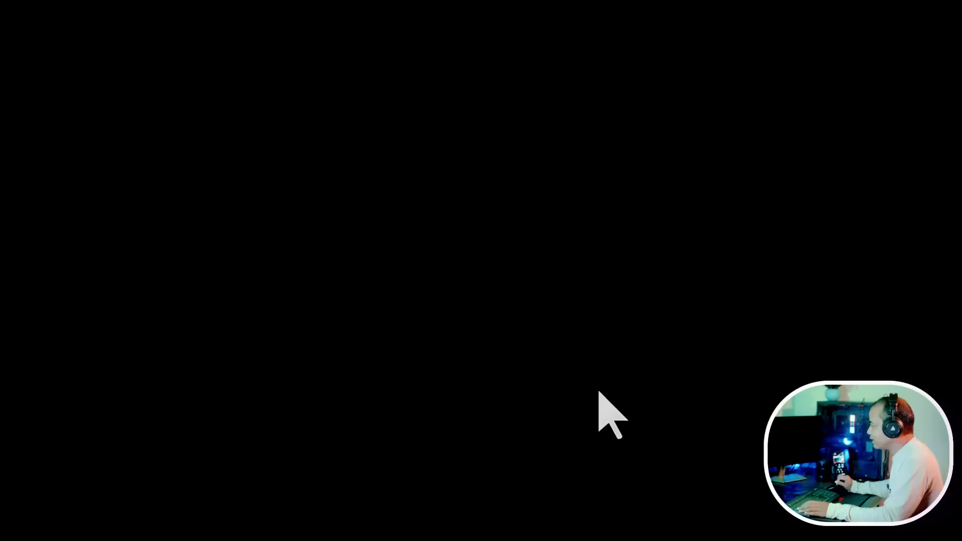
click(691, 501)
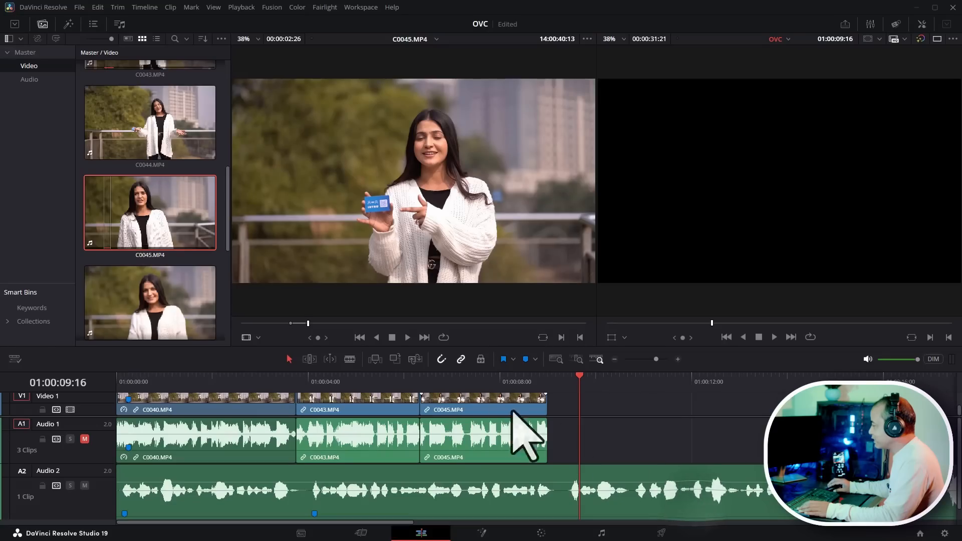
- Jump to the timeline's start and end and play past C0045.MP4 against the voiceover
key(Home)
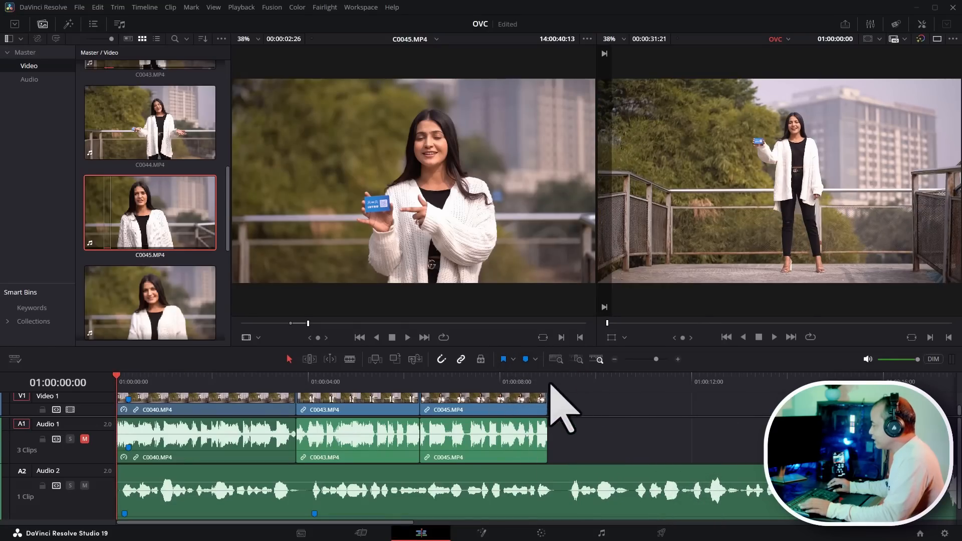
key(End)
click(339, 378)
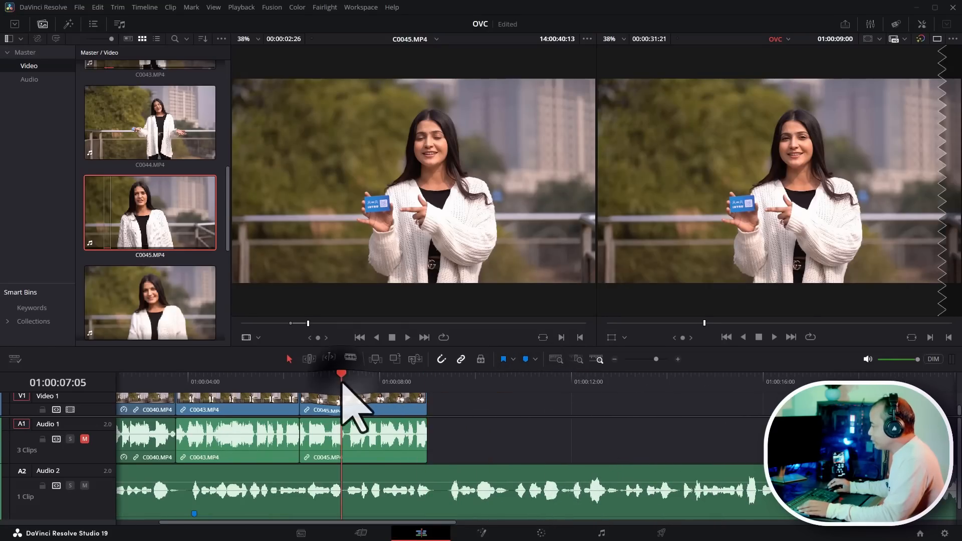
key(space)
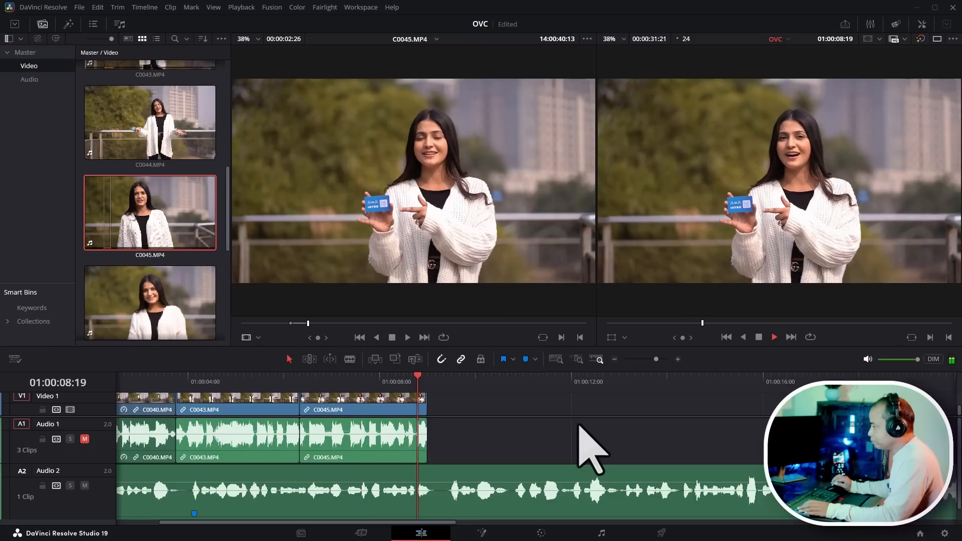
scroll(623, 437, down, 1)
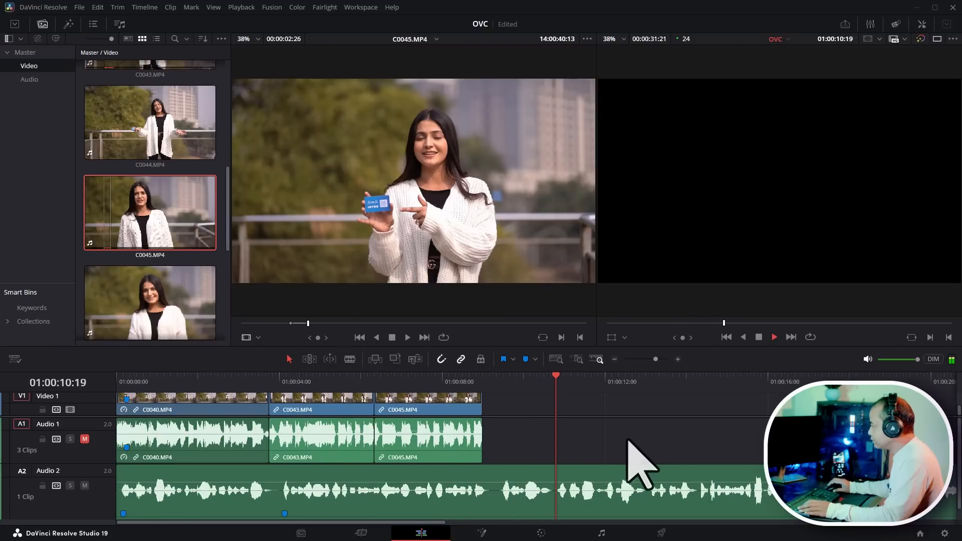
scroll(661, 440, down, 1)
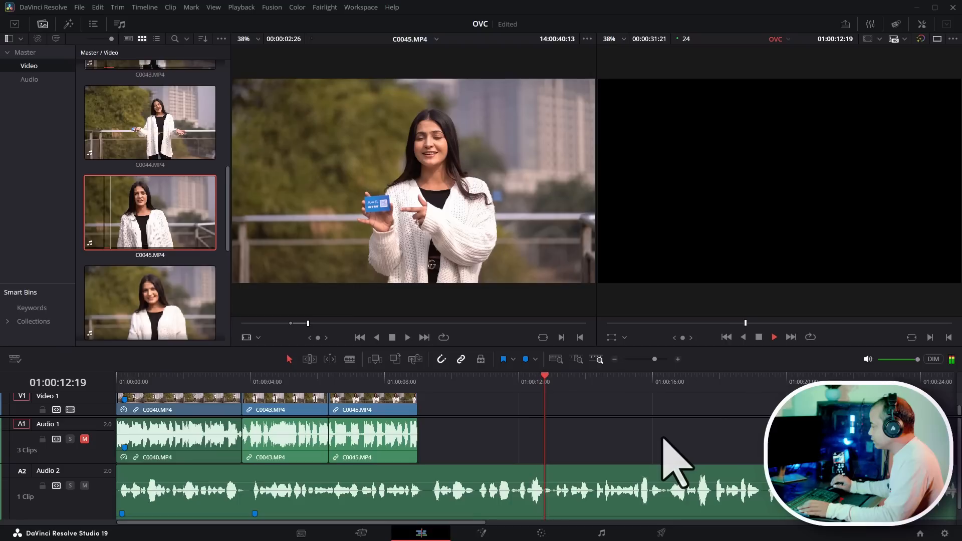
key(space)
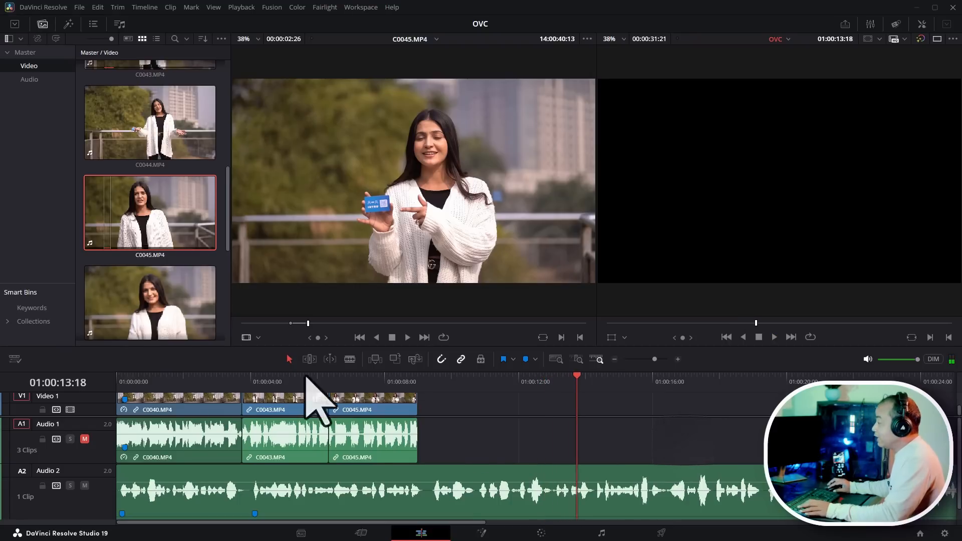
- Enlarge the timeline panel and adjust the track heights, returning the playhead to the start
drag(235, 346, 235, 329)
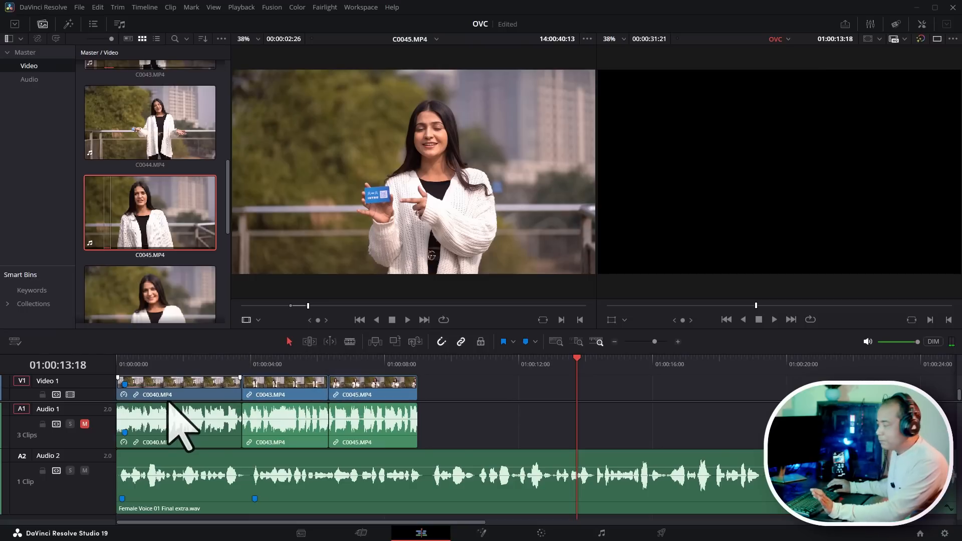
scroll(551, 431, down, 3)
scroll(498, 408, up, 2)
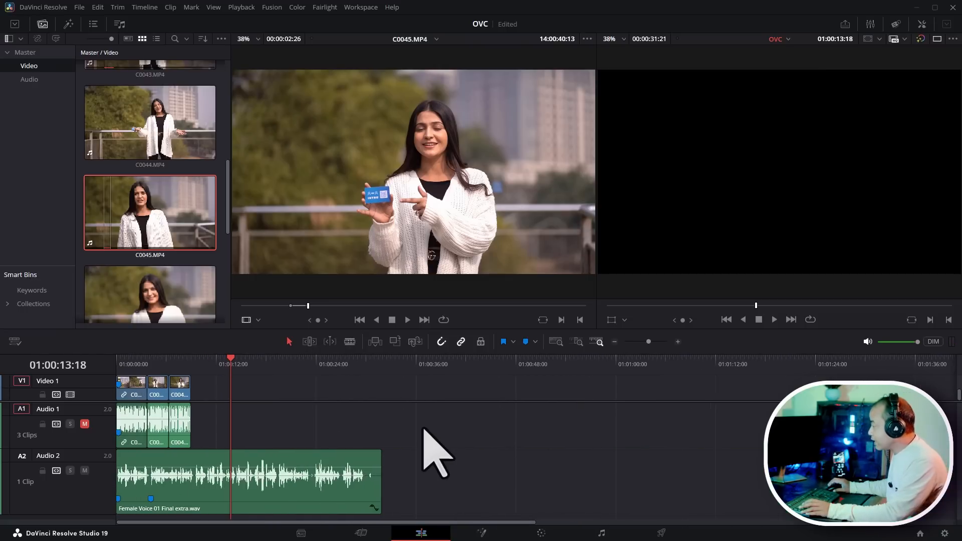
scroll(530, 421, up, 1)
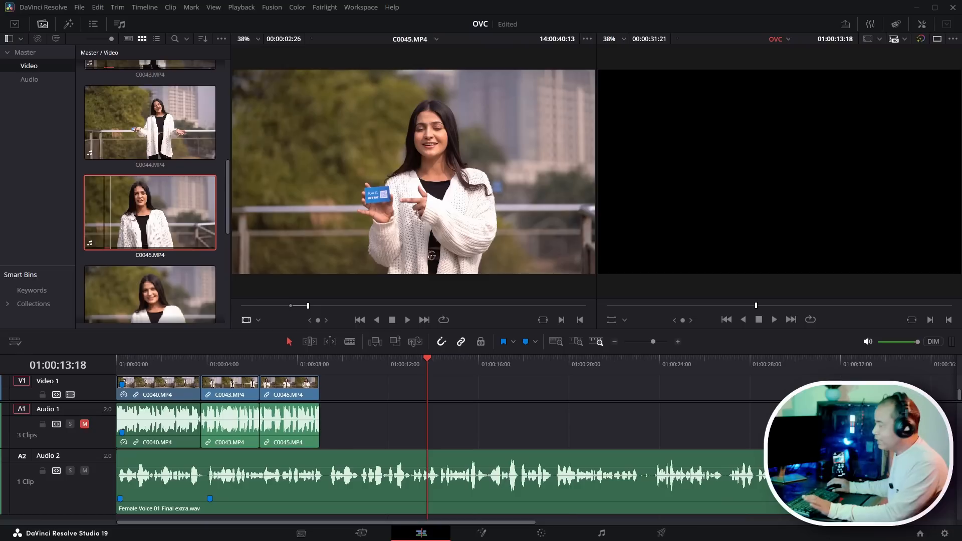
drag(245, 362, 82, 366)
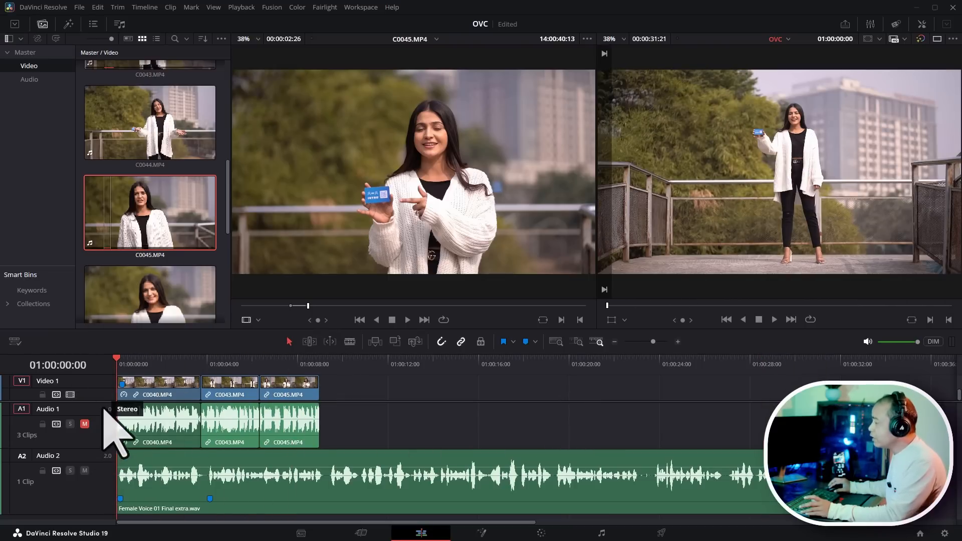
drag(104, 404, 102, 434)
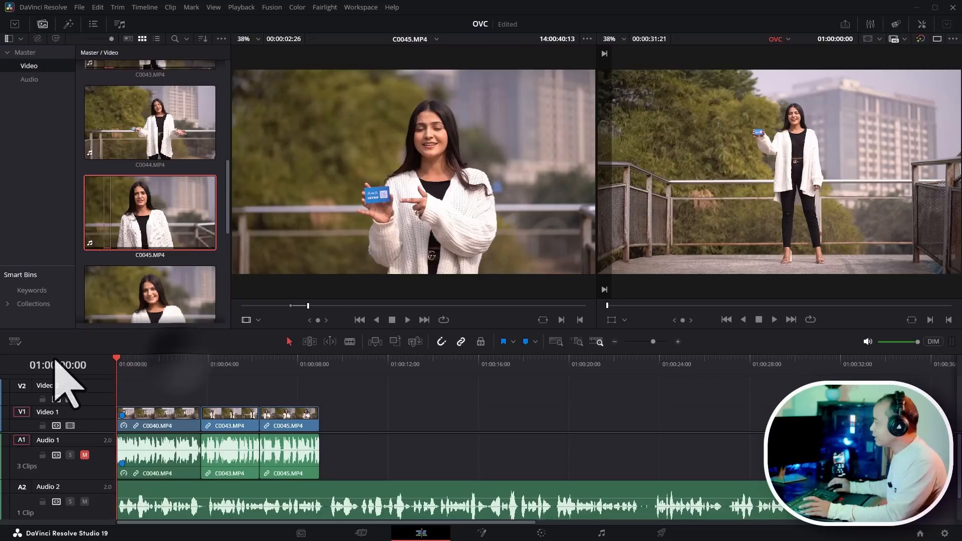
scroll(469, 410, up, 3)
scroll(441, 404, up, 2)
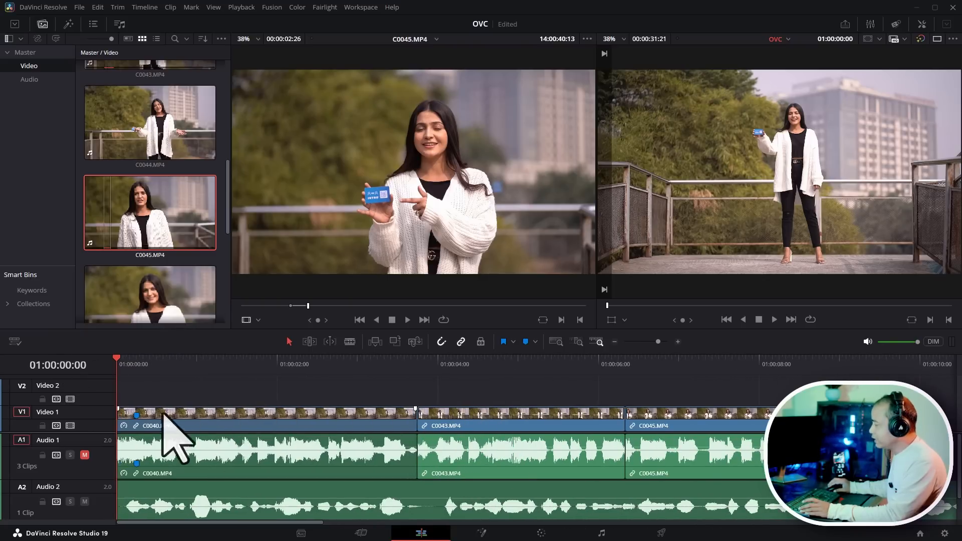
scroll(98, 434, down, 1)
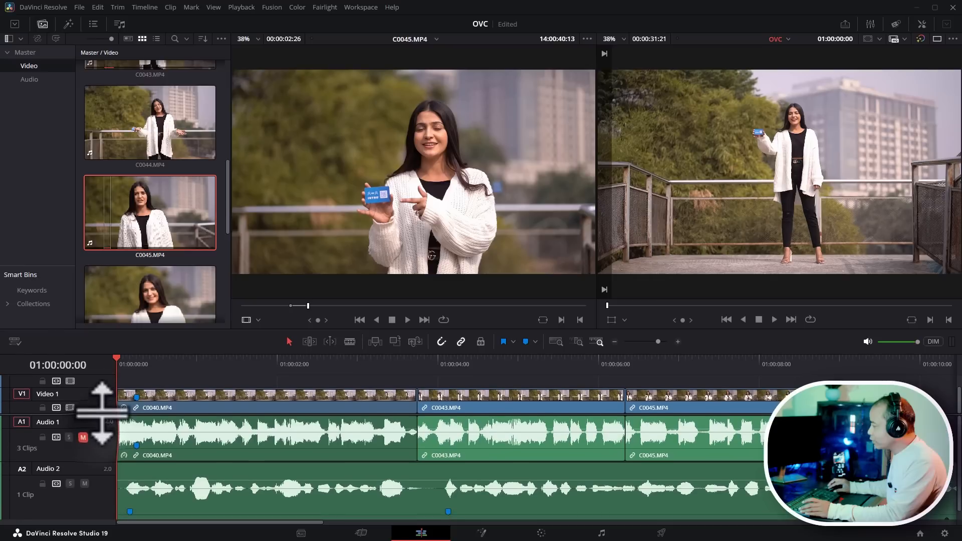
- Select all three clips on the timeline and unlink their video from their audio
scroll(407, 466, down, 3)
scroll(575, 440, up, 1)
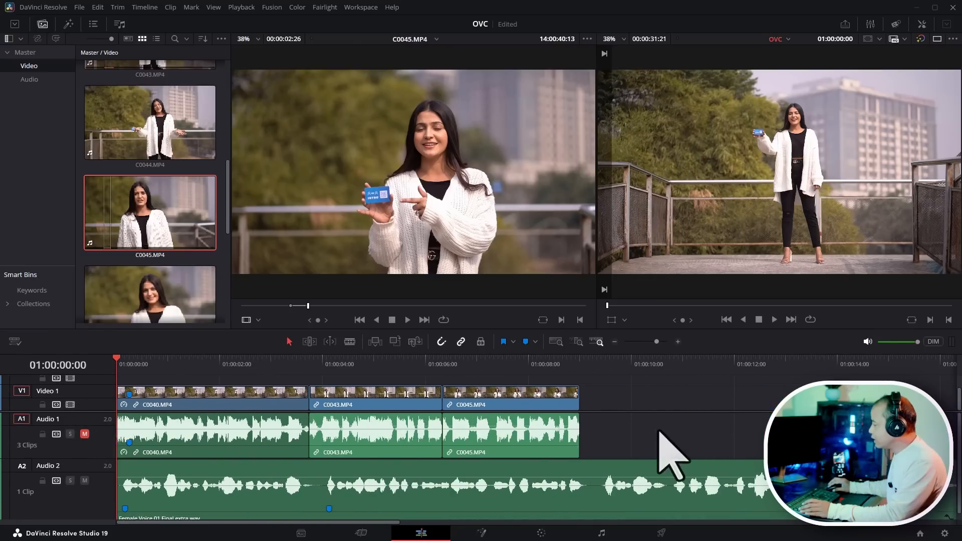
click(471, 431)
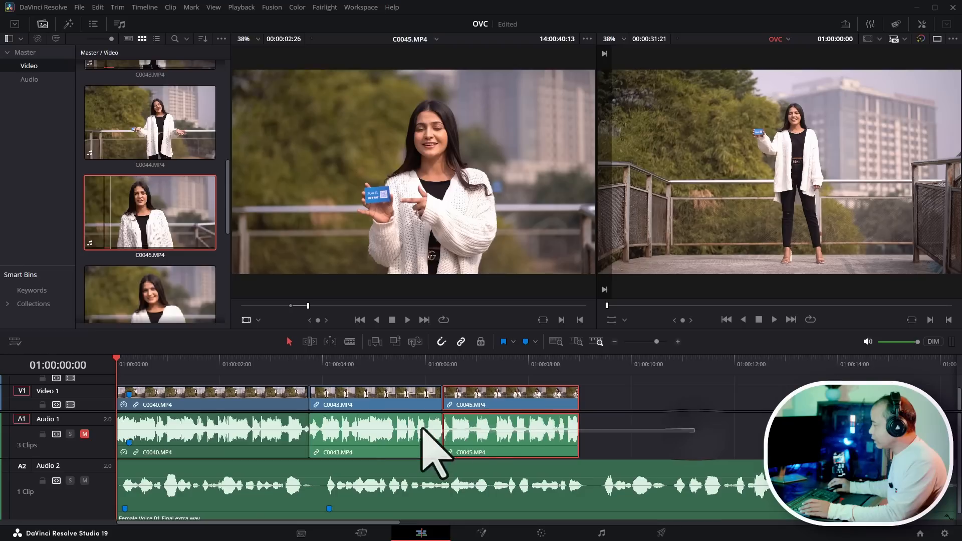
drag(422, 429, 187, 402)
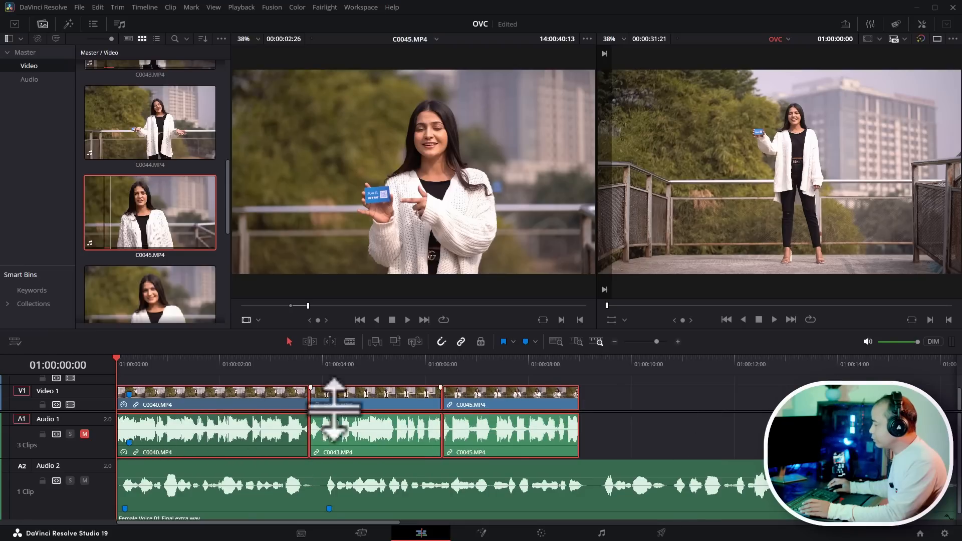
right_click(383, 434)
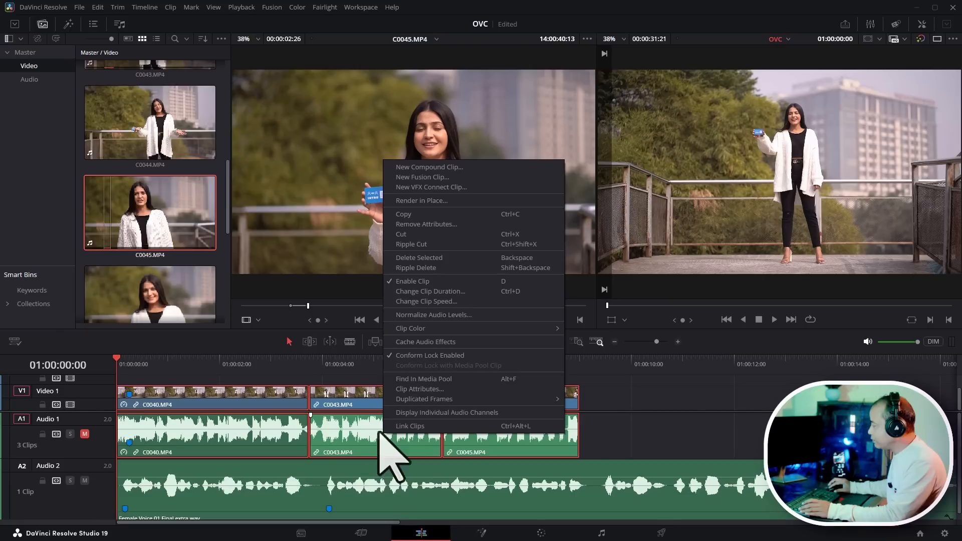
click(454, 427)
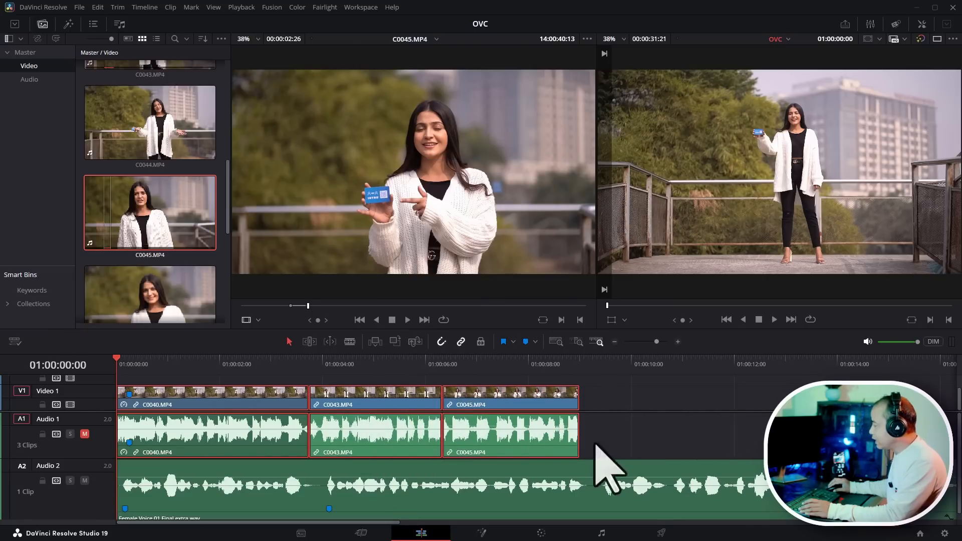
right_click(481, 434)
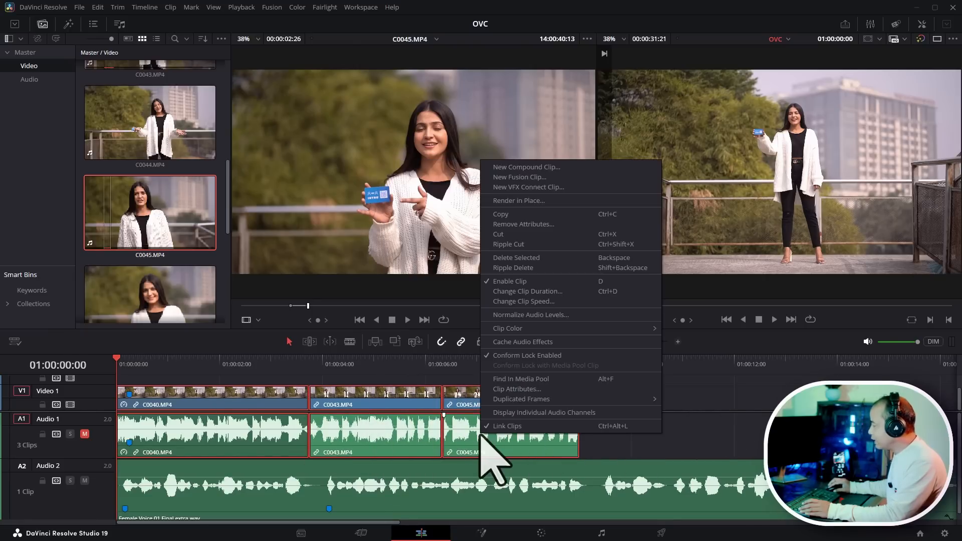
click(510, 428)
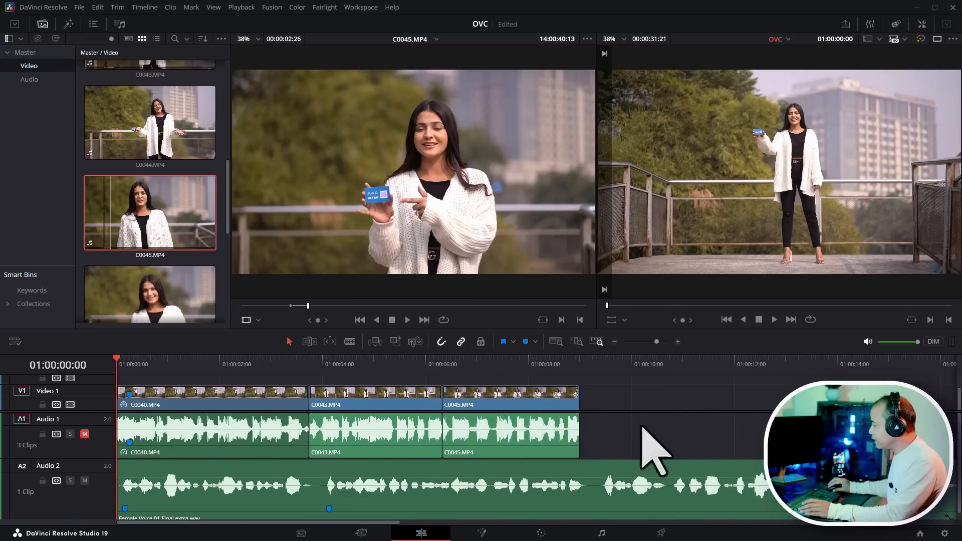
- Select the original audio of C0040, C0043 and C0045 on Audio 1 and delete it
drag(642, 427, 186, 442)
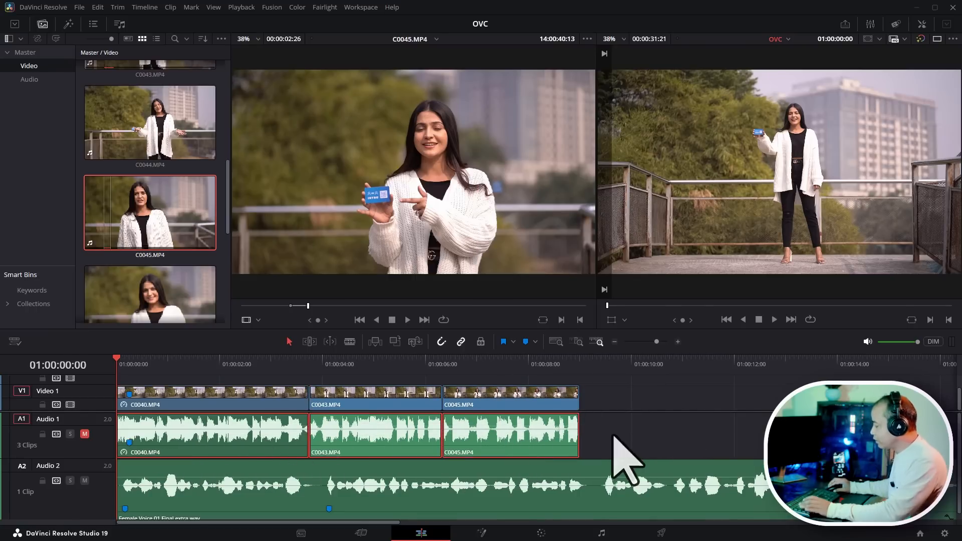
key(Delete)
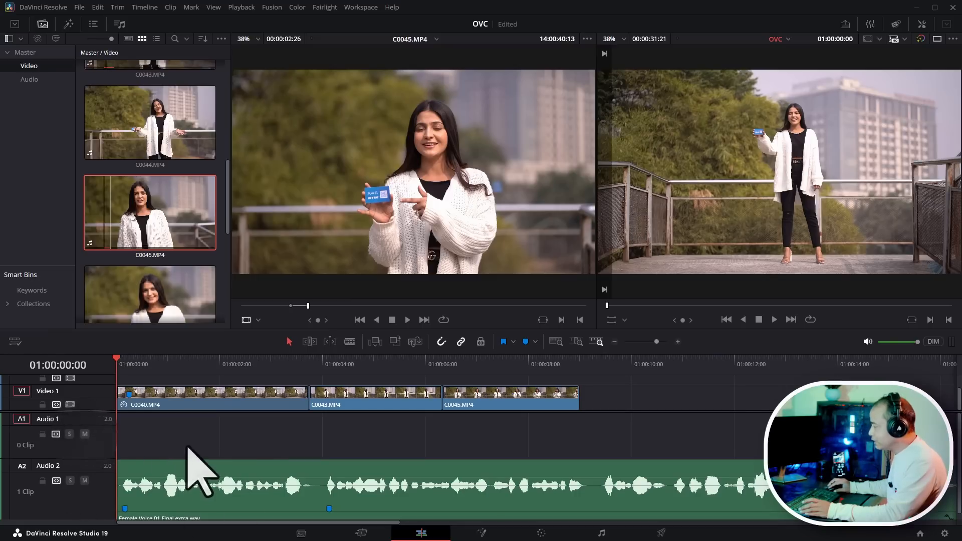
- Move the Female Voice 01 Final extra.wav voiceover up from Audio 2 onto Audio 1
click(182, 476)
drag(211, 470, 214, 430)
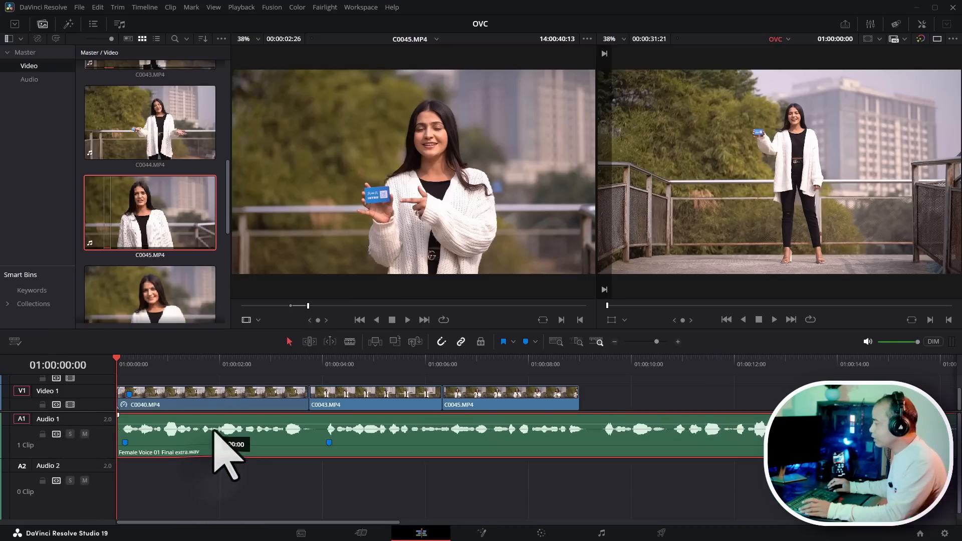
drag(103, 411, 98, 437)
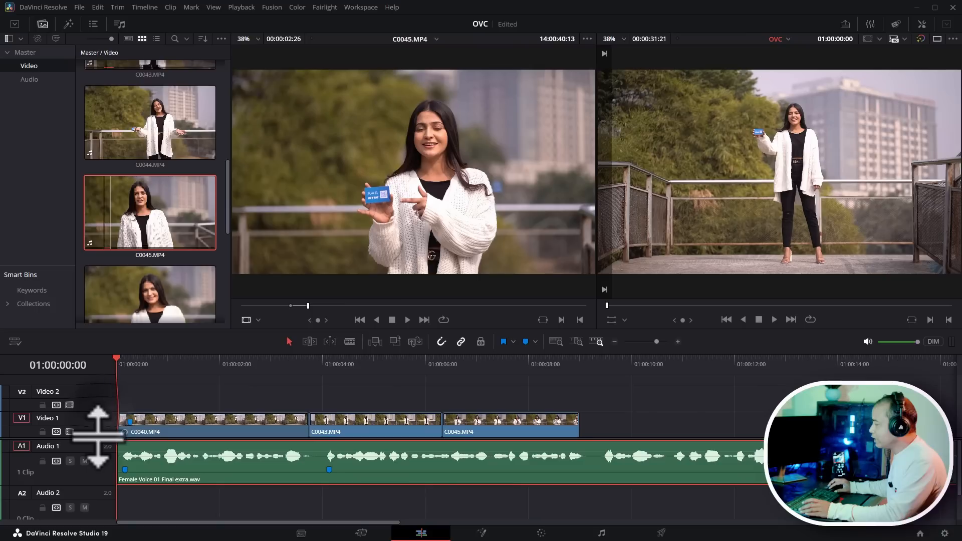
- Select C0040.MP4 and apply Stabilization to it in the Inspector with the Perspective mode and Zoom
click(175, 358)
drag(151, 361, 241, 408)
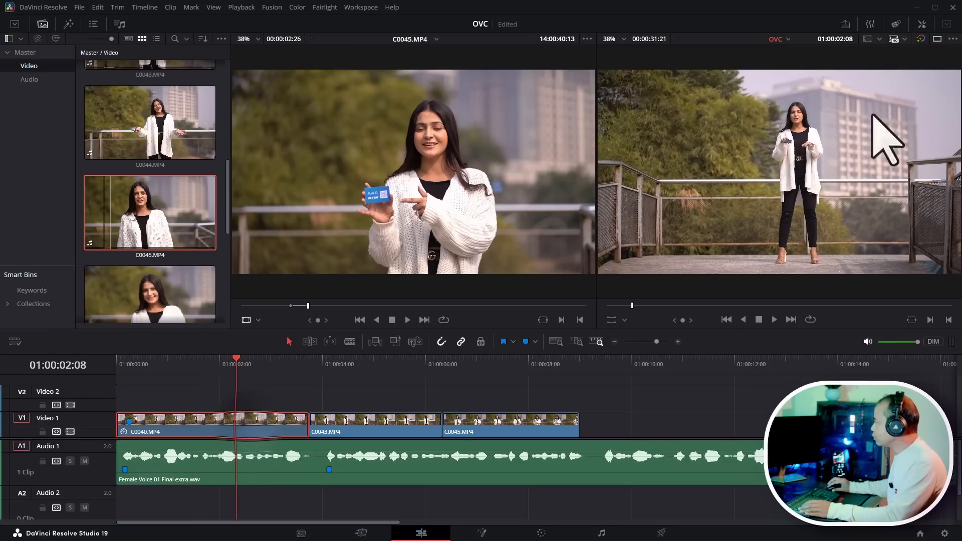
click(922, 25)
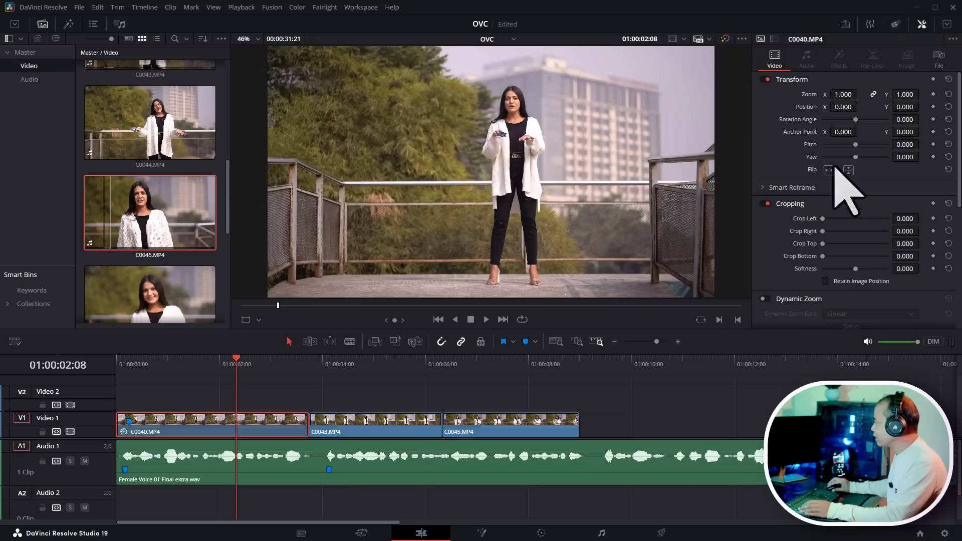
scroll(832, 251, down, 3)
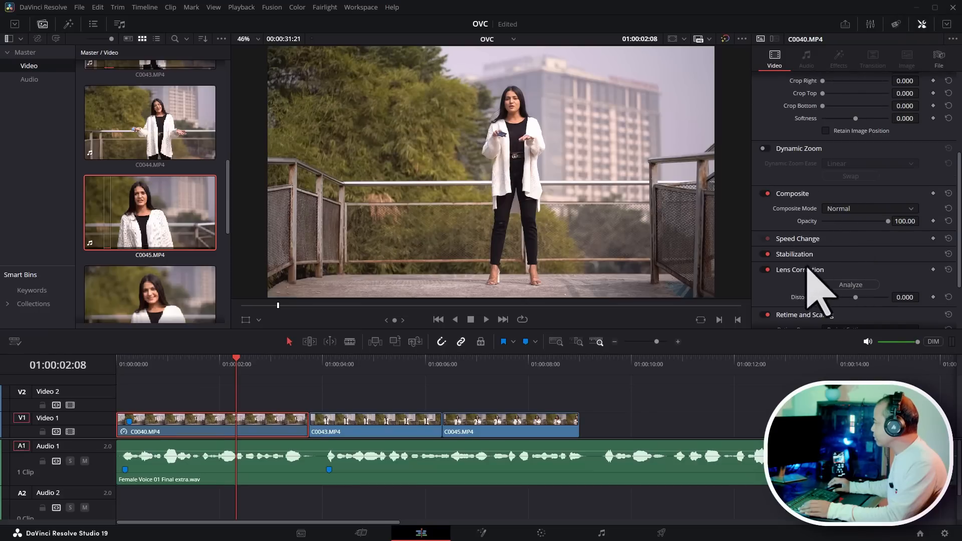
double_click(843, 251)
scroll(873, 262, down, 1)
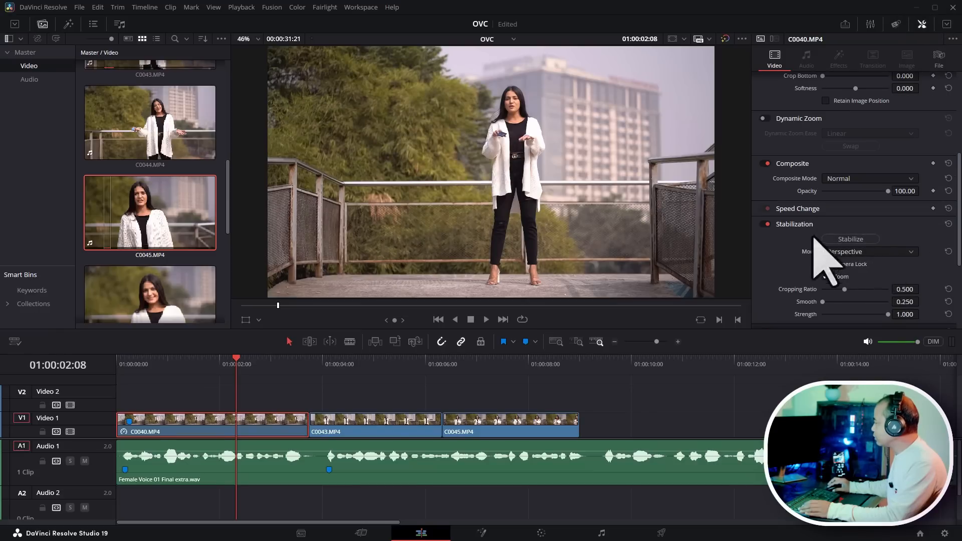
click(858, 243)
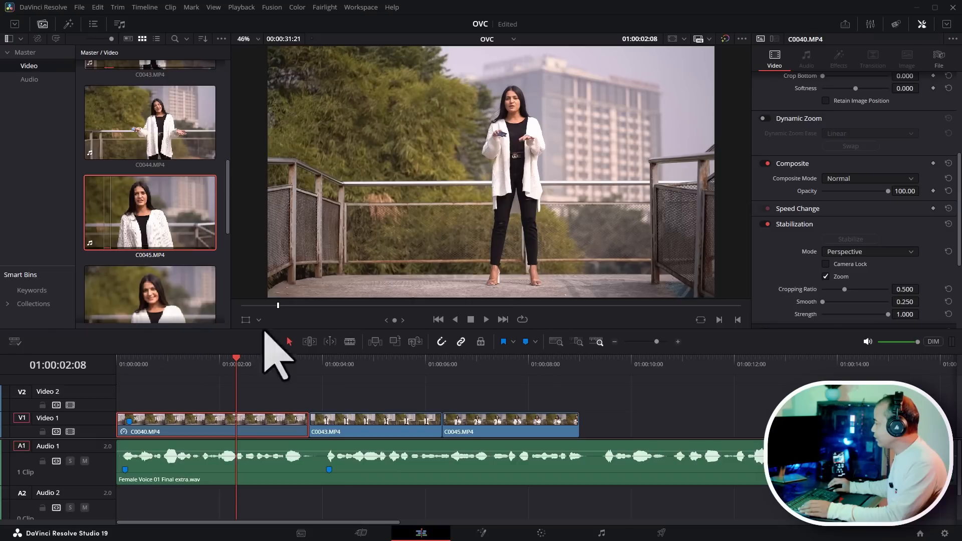
- Select C0043.MP4 on the timeline and stabilize it with the same settings
click(352, 362)
click(389, 430)
click(860, 240)
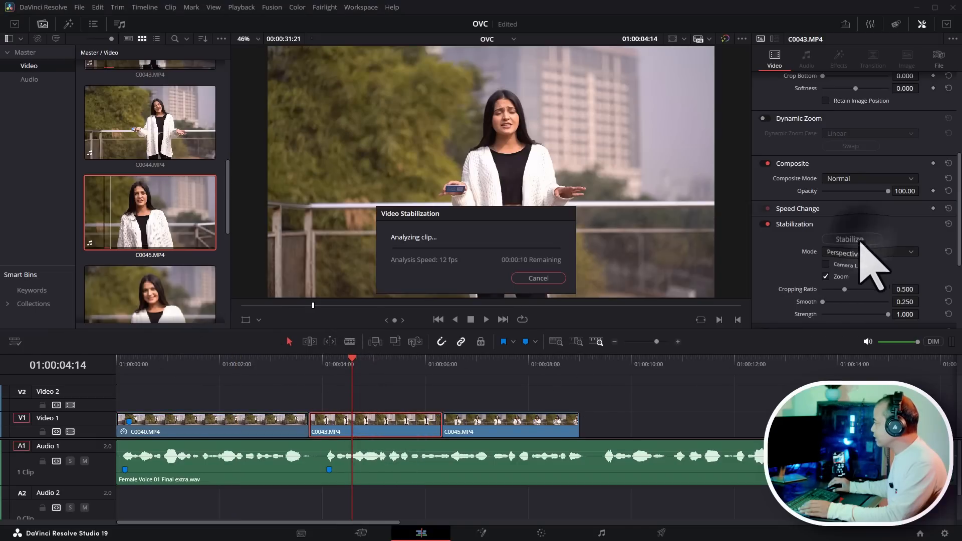
- Select C0045.MP4 on the timeline and stabilize it with the same settings
click(502, 363)
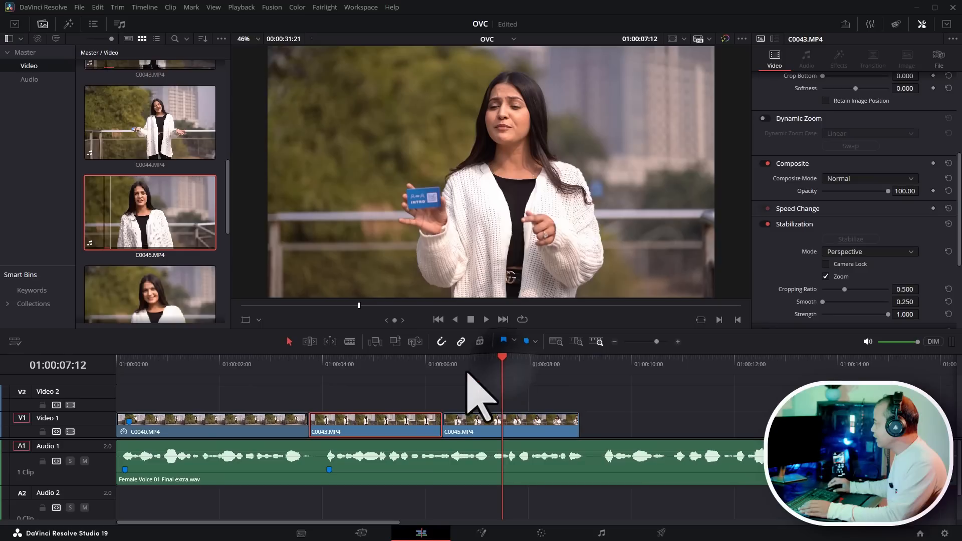
click(518, 430)
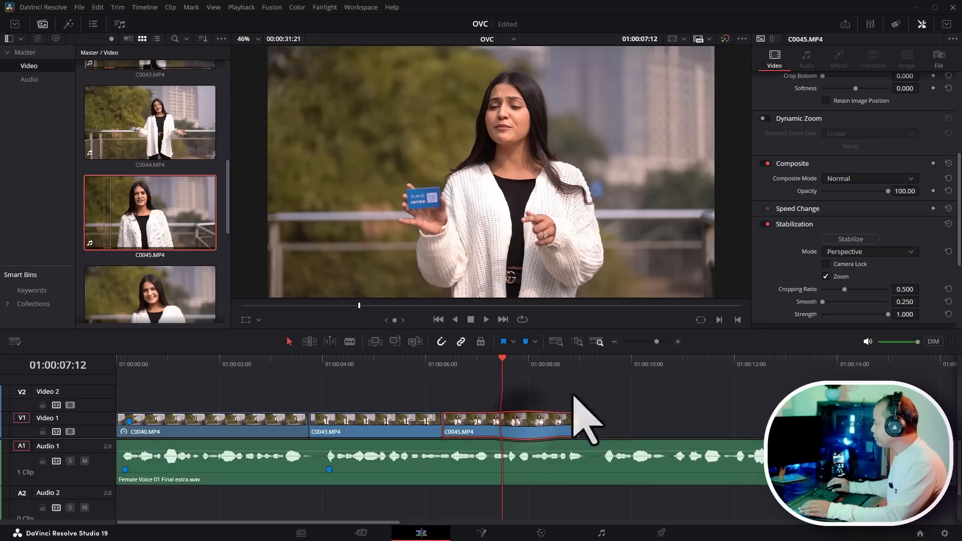
click(863, 241)
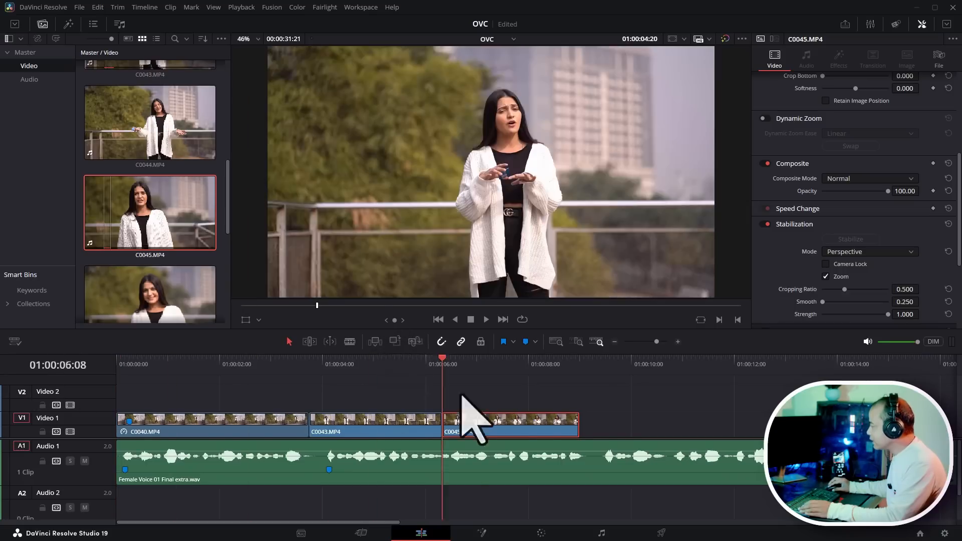
- Scrub and play the timeline past the end of C0045.MP4 against the voiceover
drag(88, 397, 363, 418)
drag(385, 373, 610, 365)
click(613, 398)
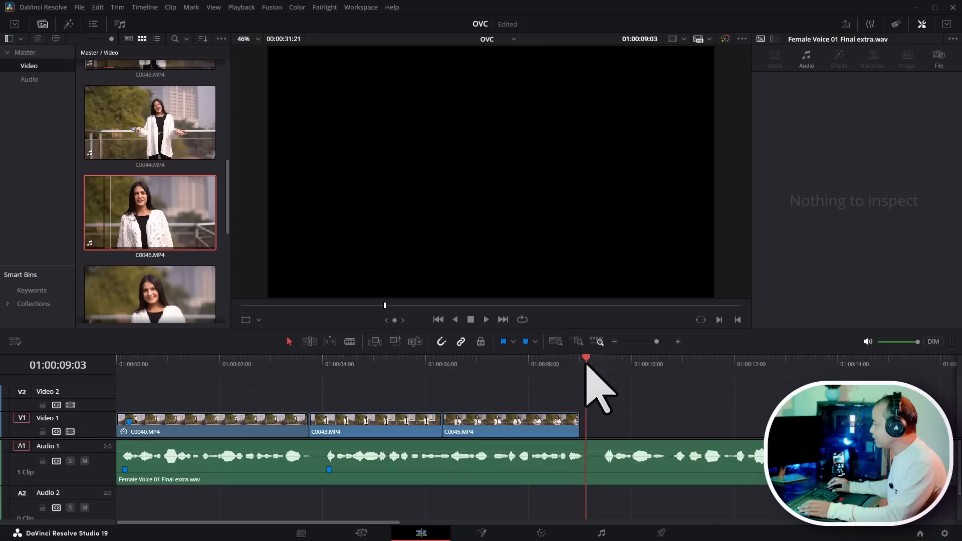
key(space)
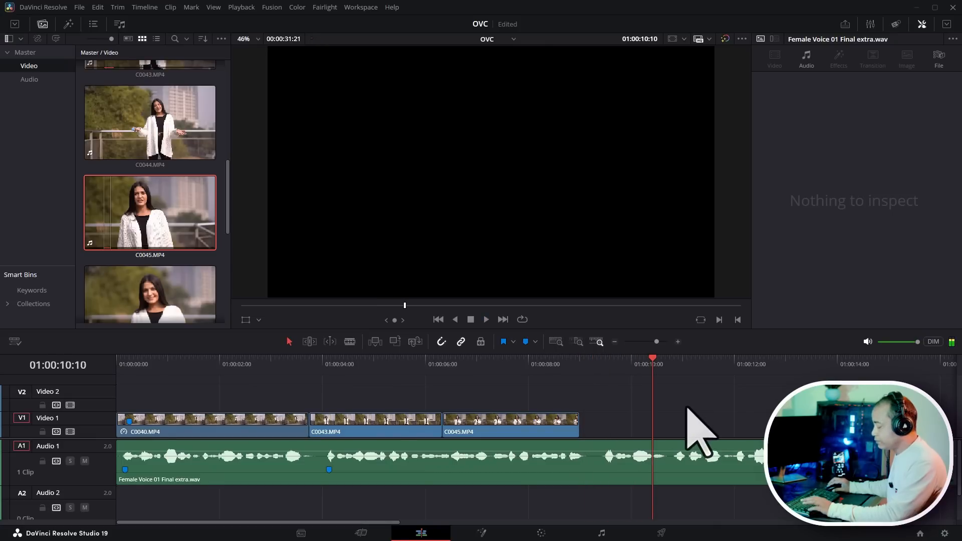
- Load C0040.MP4 from the media pool into the source viewer and play through it to find a usable section
scroll(183, 193, up, 5)
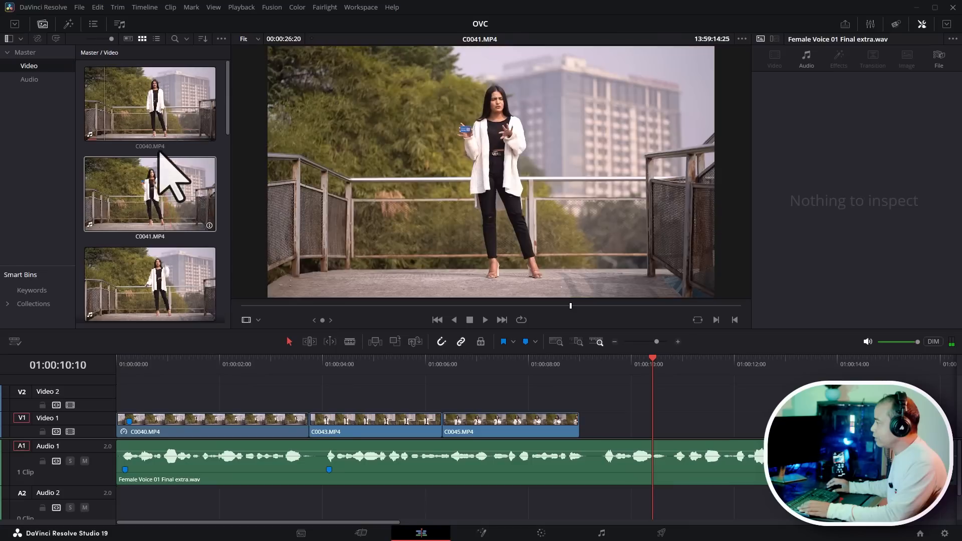
click(150, 100)
click(323, 306)
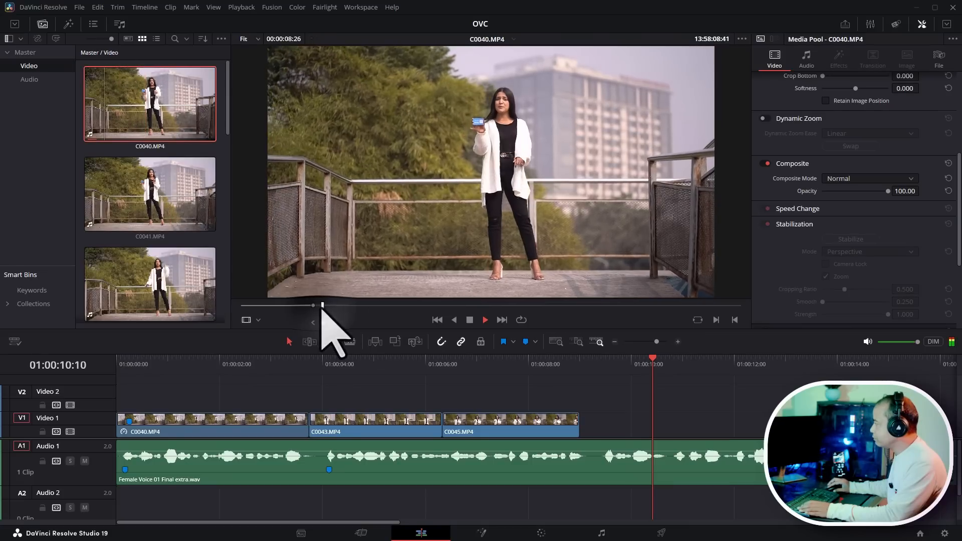
key(space)
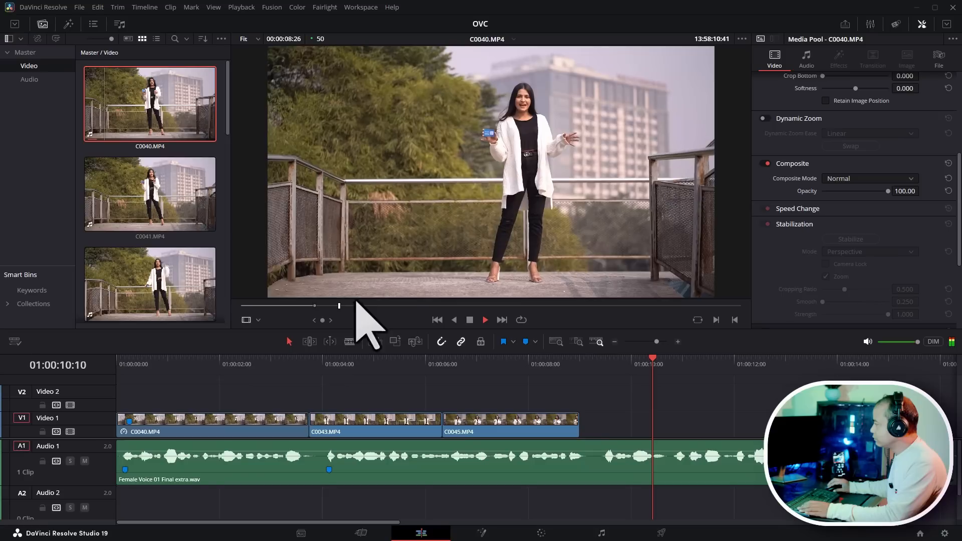
click(327, 306)
key(space)
key(space)
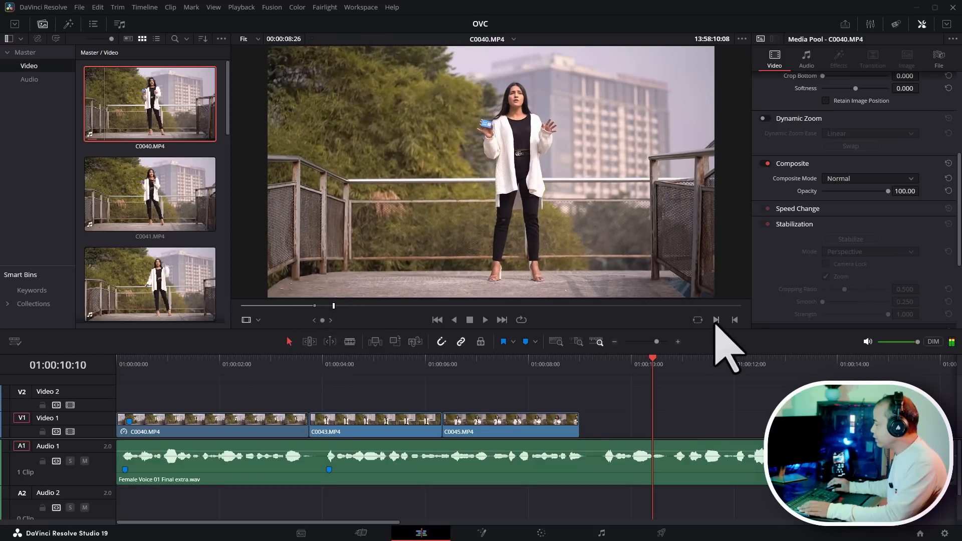
key(space)
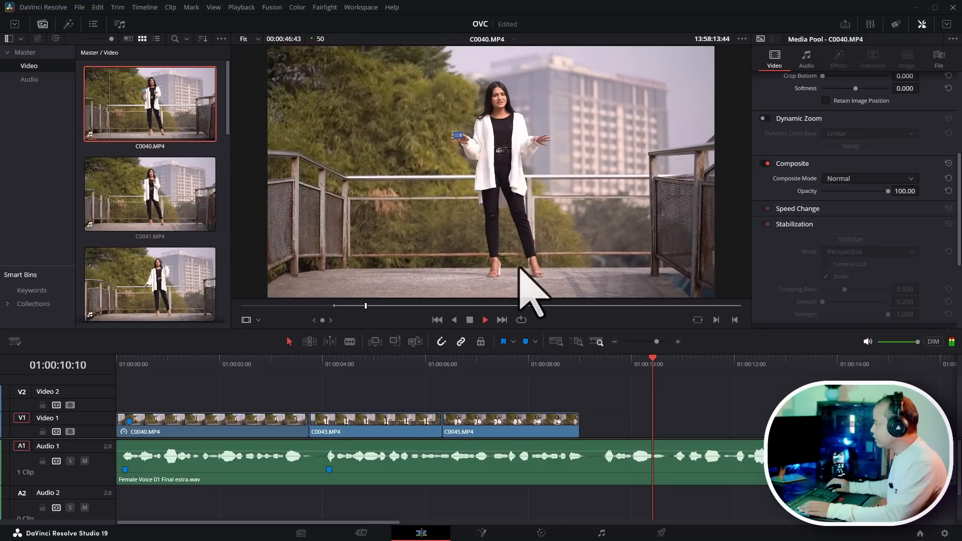
key(space)
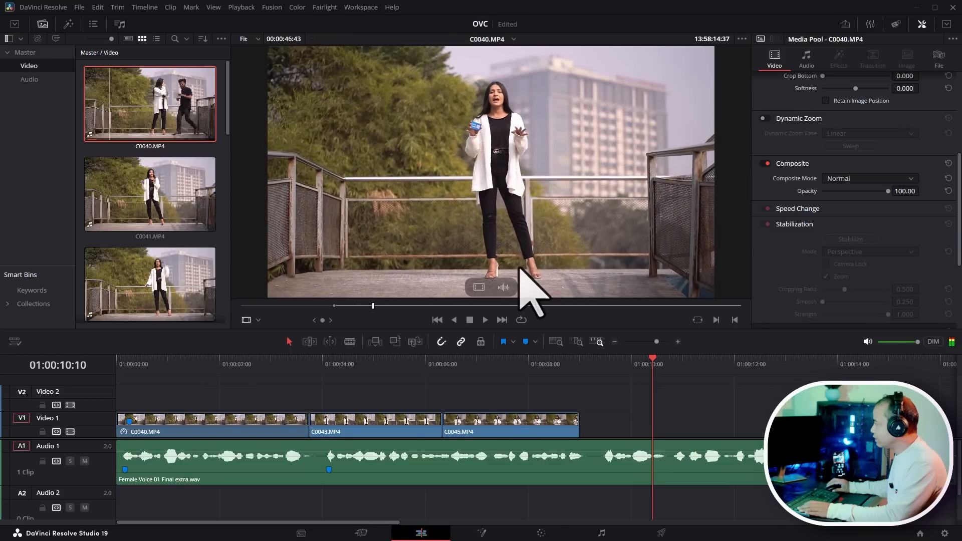
click(734, 320)
drag(352, 221, 627, 406)
click(722, 405)
key(Delete)
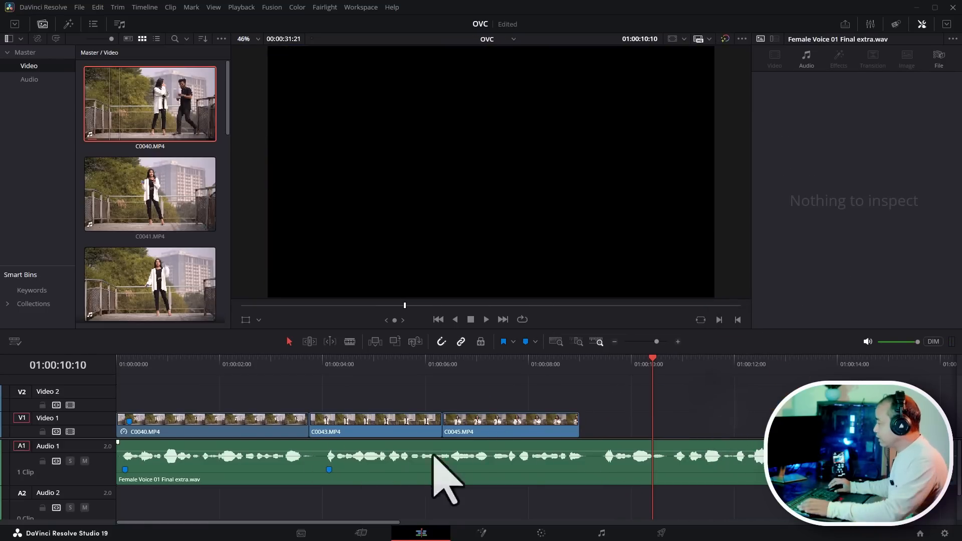
- Move the voiceover back down to Audio 2 and place C0040.MP4 from the source viewer right after C0045.MP4
drag(270, 478, 265, 493)
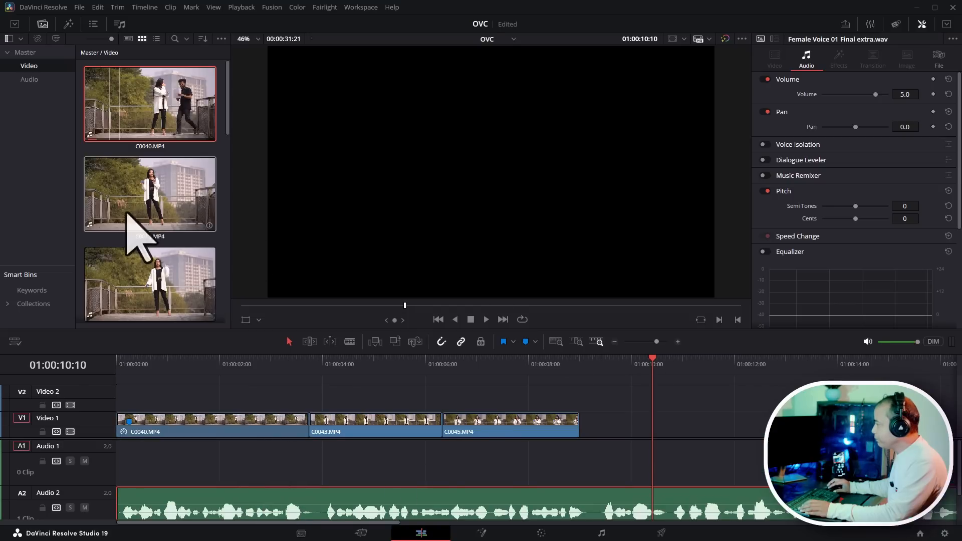
click(145, 87)
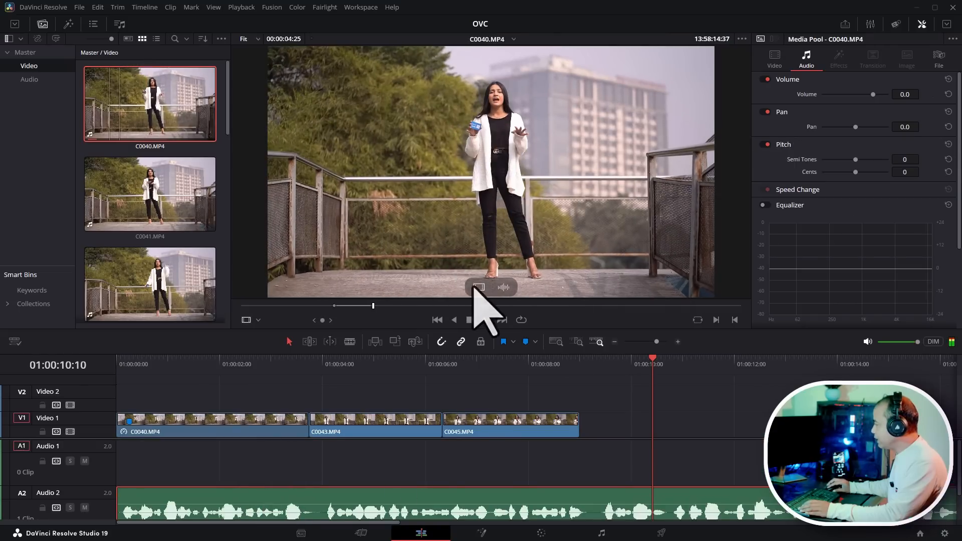
drag(472, 285, 582, 441)
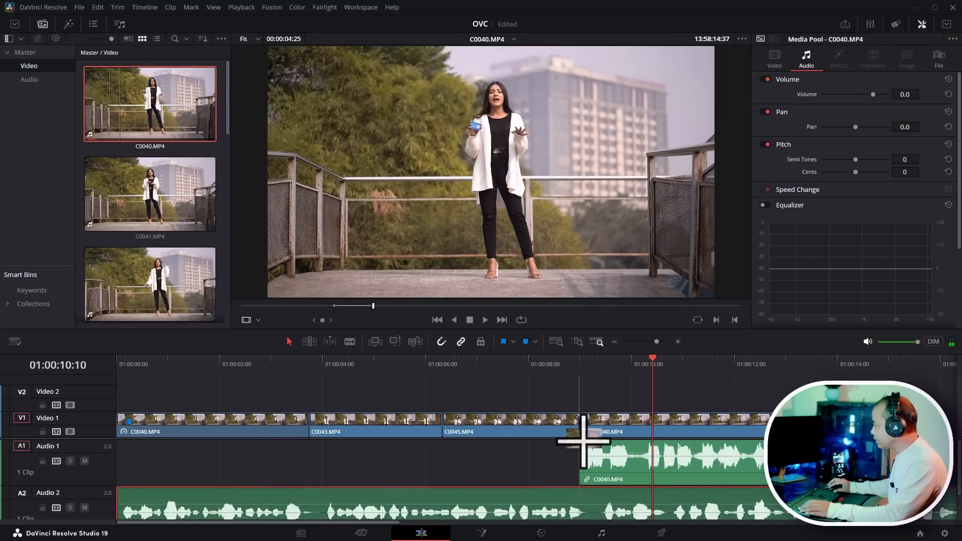
- Zoom into the end of the timeline and play from the newly added C0040.MP4 clip
click(548, 366)
scroll(662, 399, up, 2)
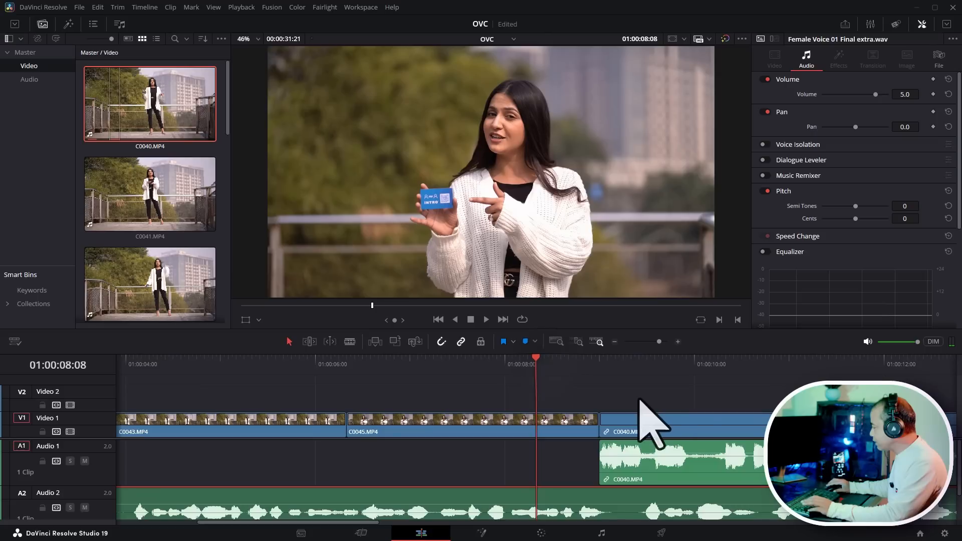
scroll(567, 400, down, 3)
click(251, 362)
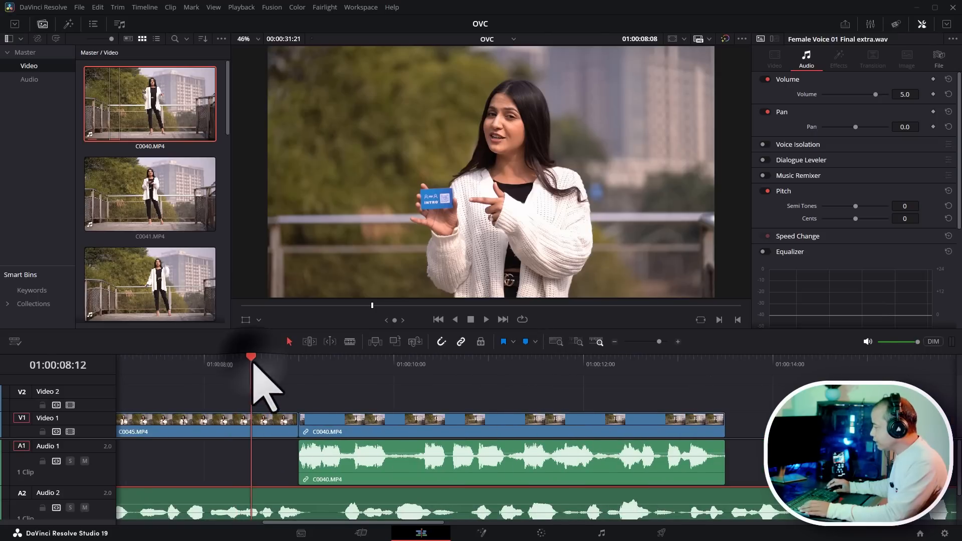
click(395, 389)
key(space)
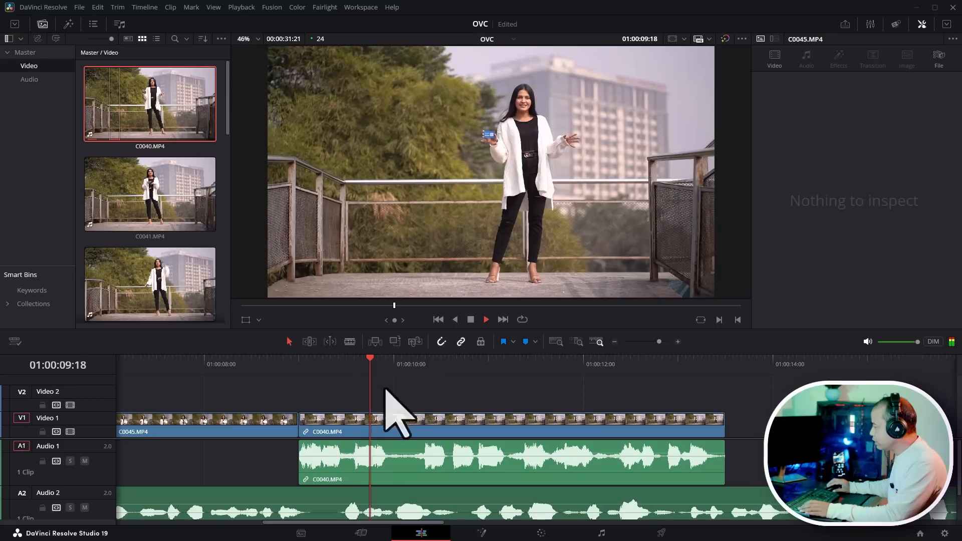
- Reposition C0040.MP4 further right on the timeline, leaving a small gap after C0045.MP4
click(341, 427)
key(space)
drag(341, 428, 392, 432)
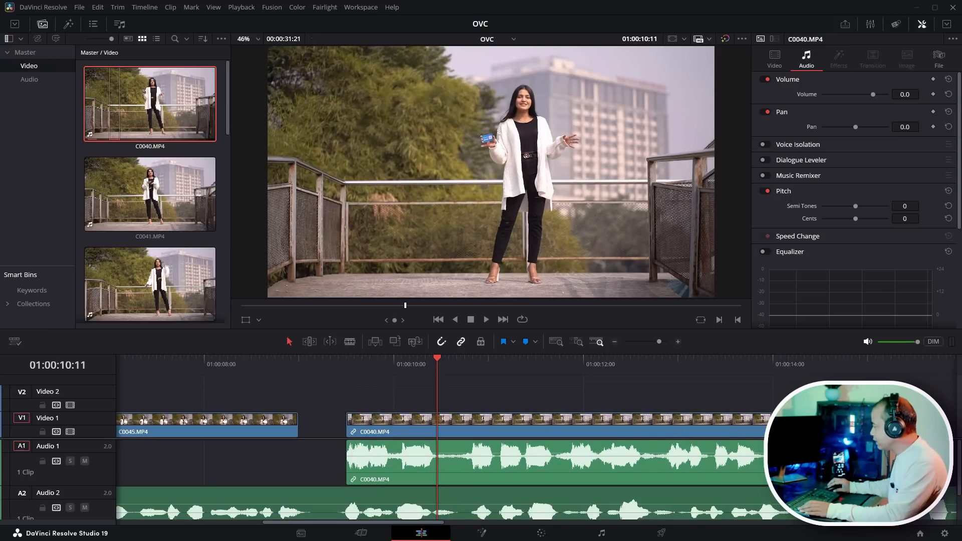
drag(104, 440, 103, 418)
click(736, 433)
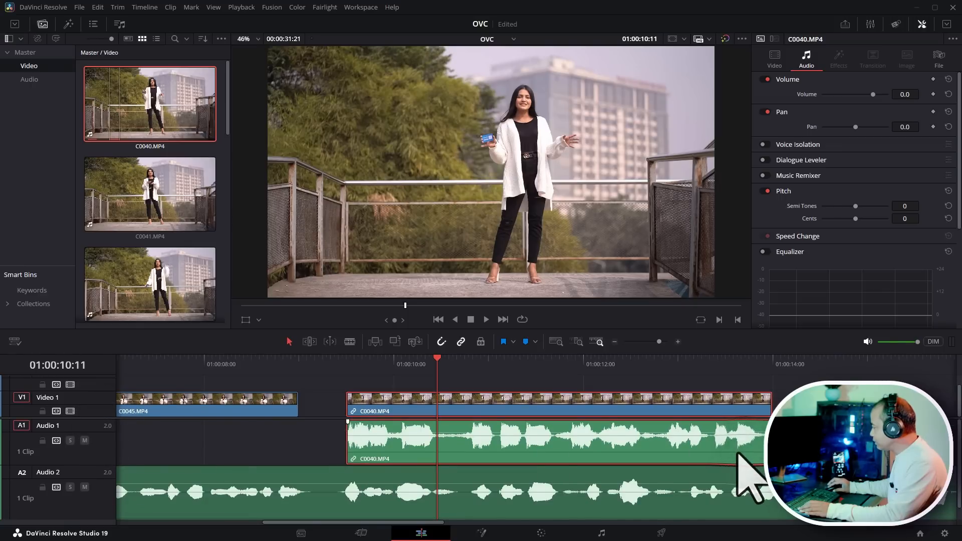
drag(738, 454, 762, 455)
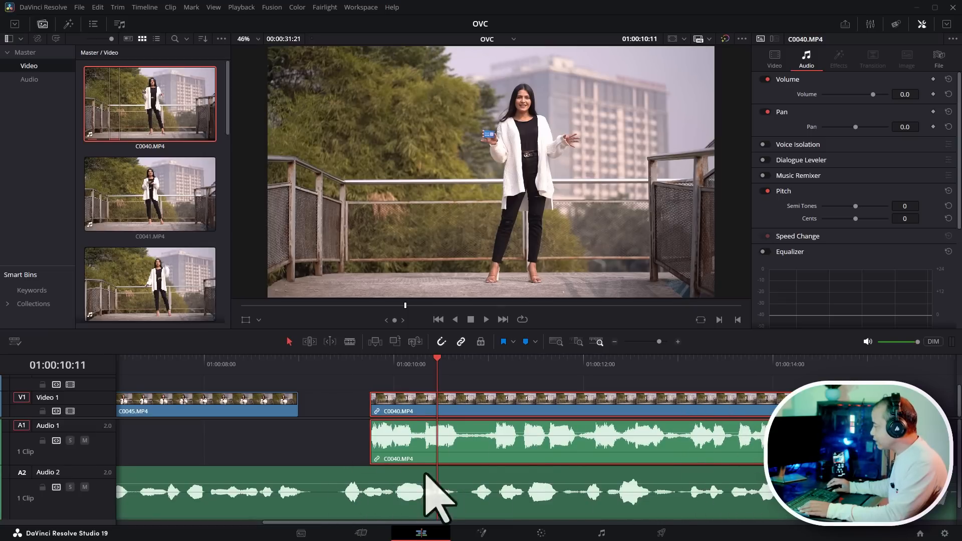
drag(581, 445, 551, 445)
- Change the clip speed of C0040.MP4 to 95%
right_click(552, 445)
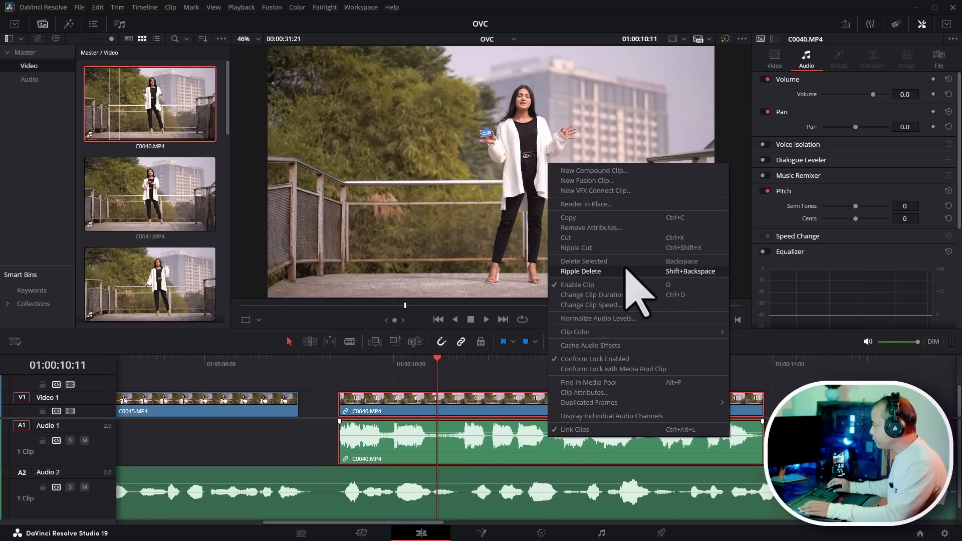
click(626, 306)
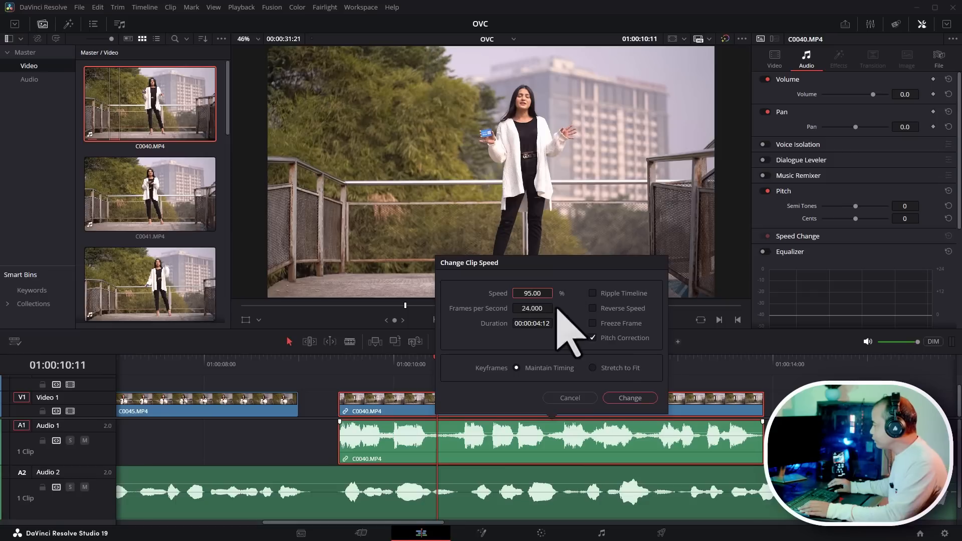
click(630, 398)
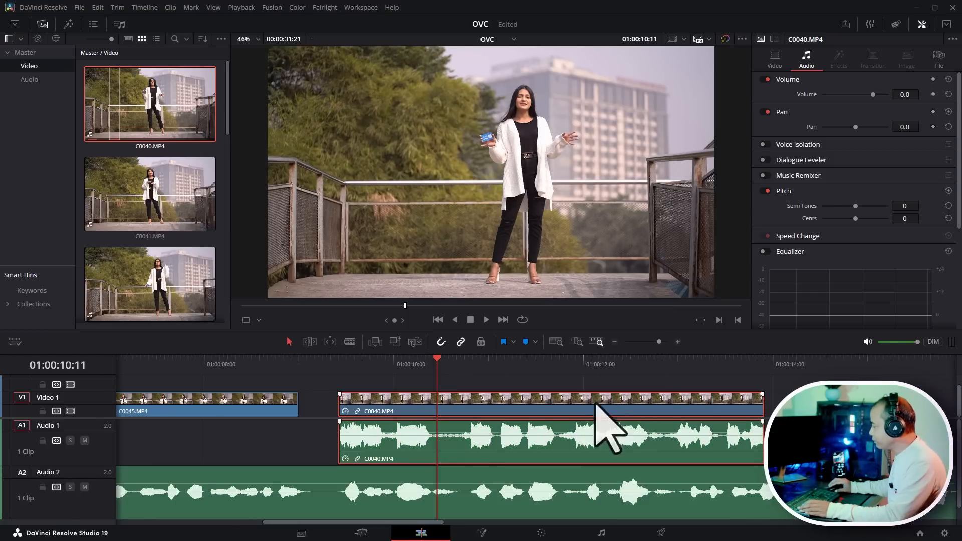
- Extend the end of C0040.MP4 and nudge the clip slightly to the right
drag(762, 435, 802, 433)
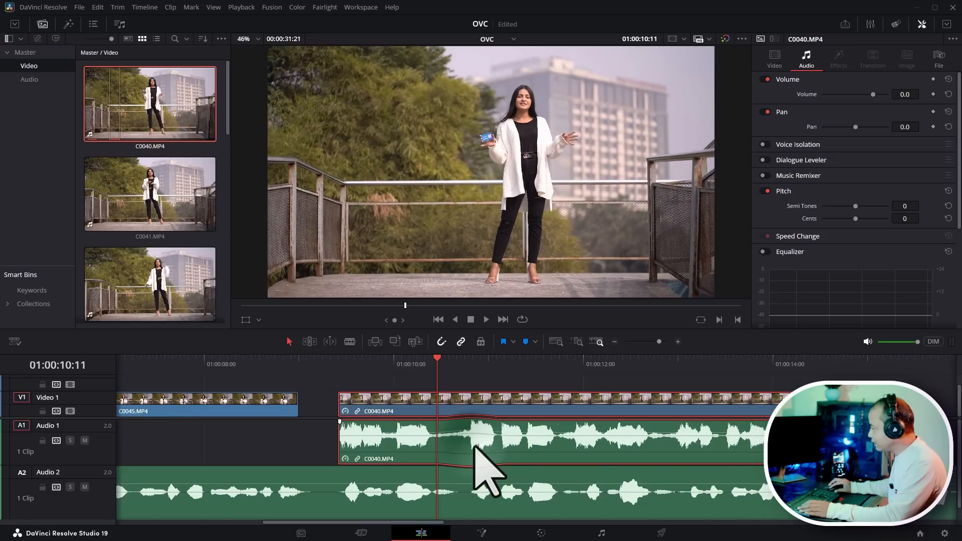
mouse_move(477, 441)
mouse_down()
mouse_move(485, 451)
mouse_move(477, 448)
mouse_up()
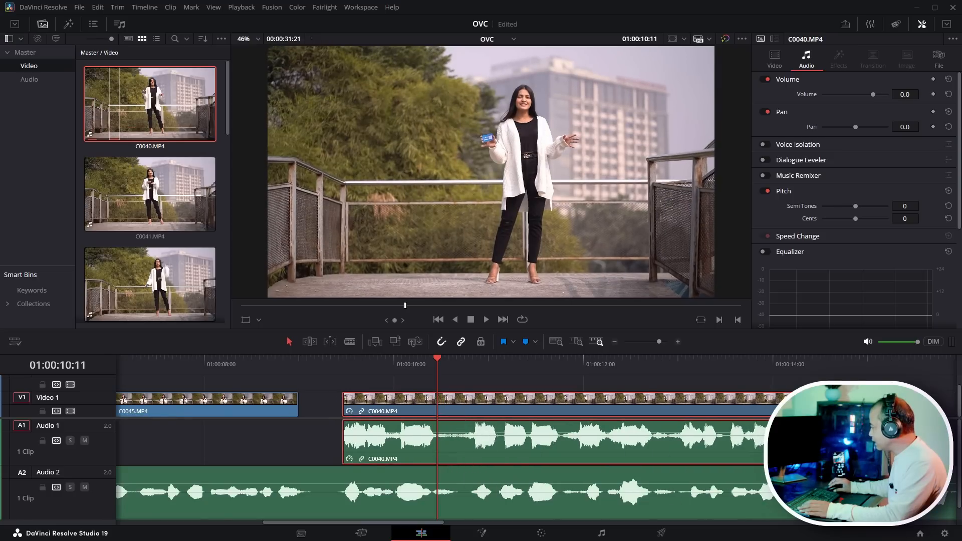
drag(801, 412, 801, 413)
click(384, 411)
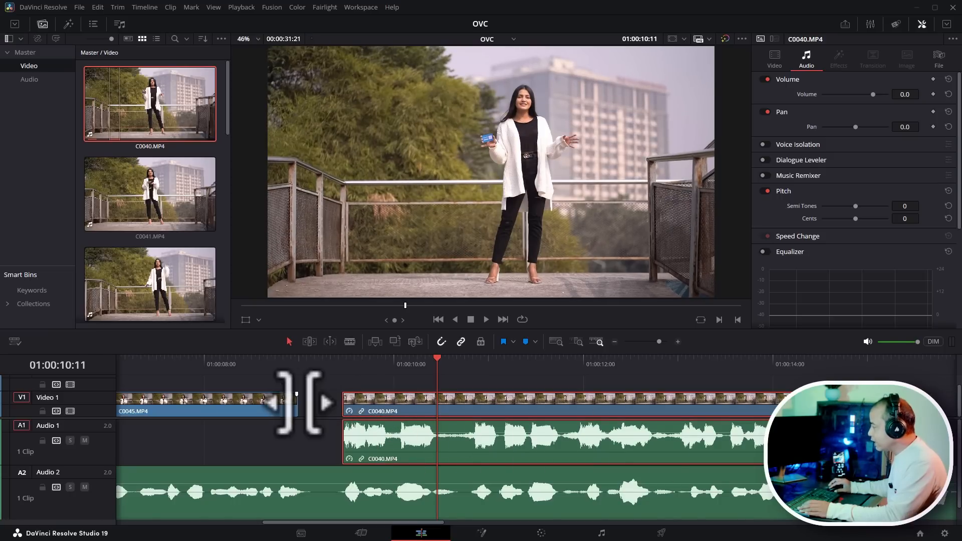
- Play back the cut from C0045.MP4 into C0040.MP4 against the voiceover
click(342, 365)
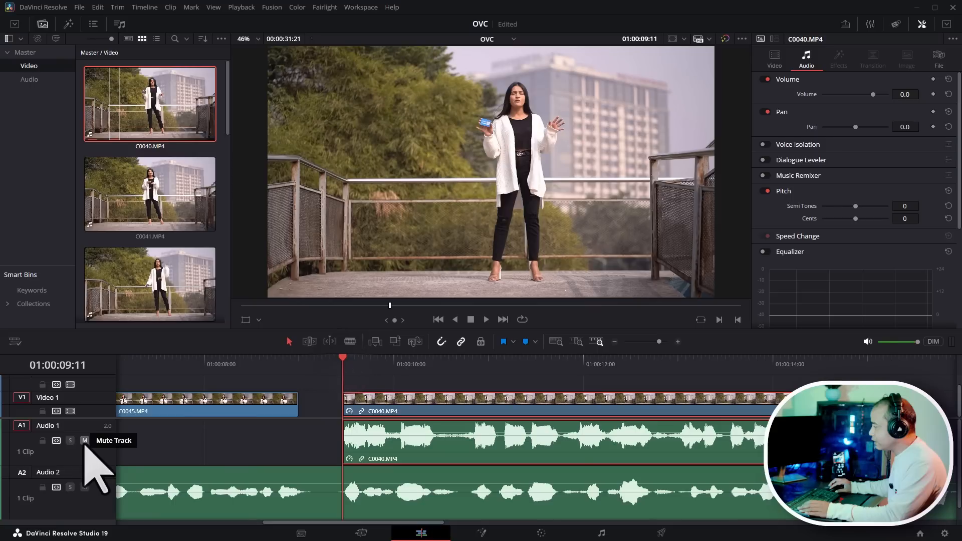
key(space)
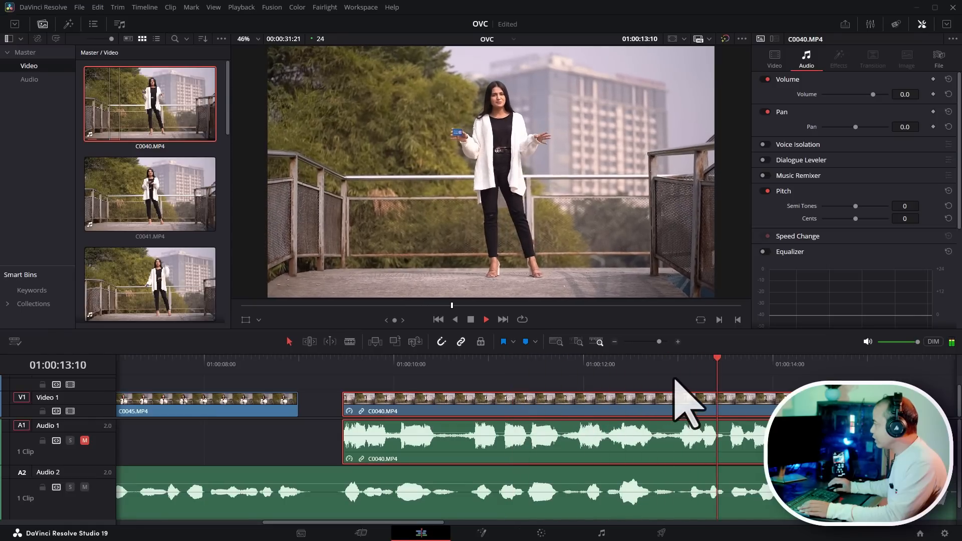
key(space)
click(225, 361)
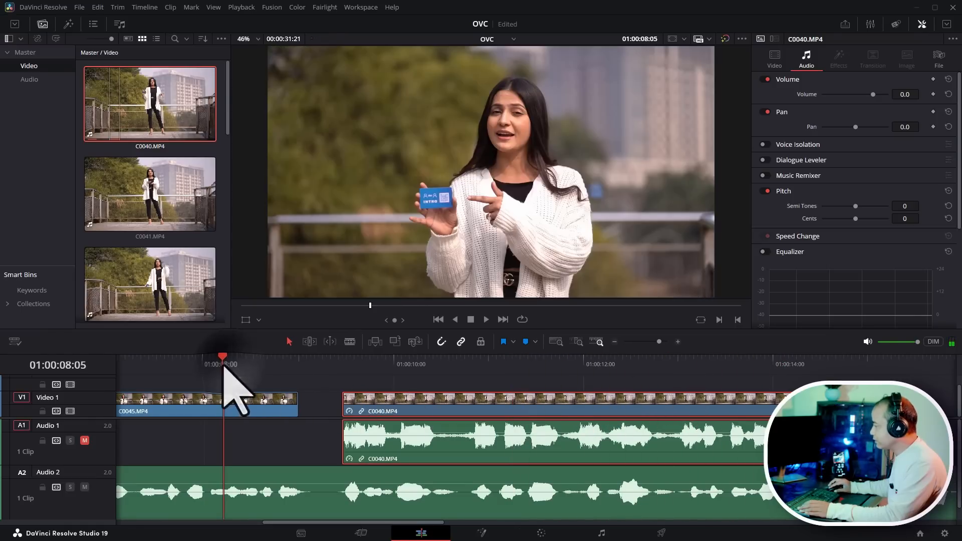
key(space)
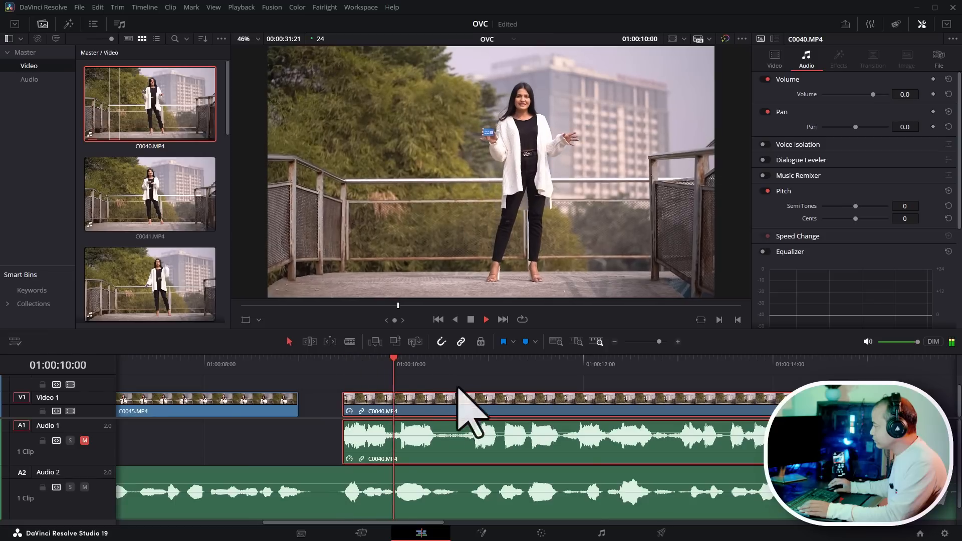
key(space)
- Extend the end of C0045.MP4 to close the gap before C0040.MP4 and play the joint
drag(299, 404, 322, 406)
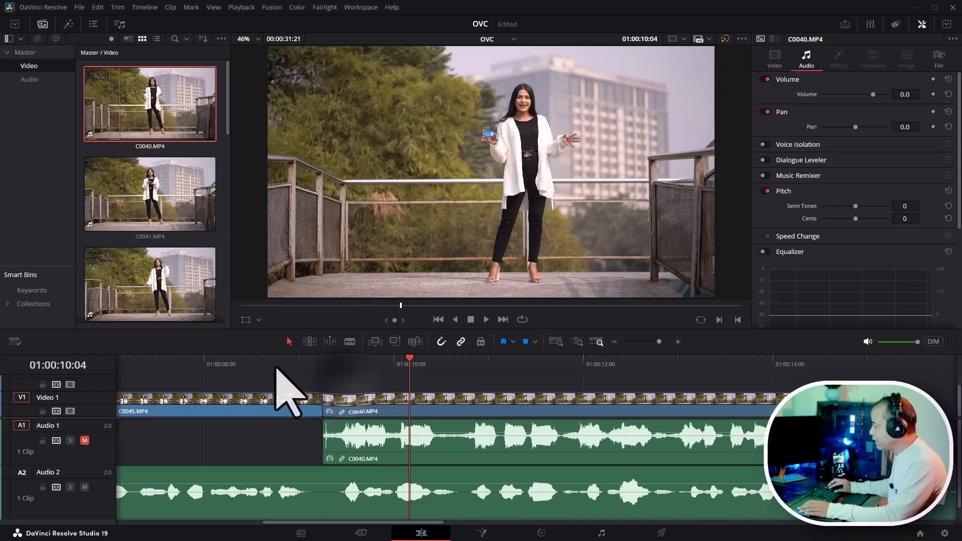
click(259, 362)
key(space)
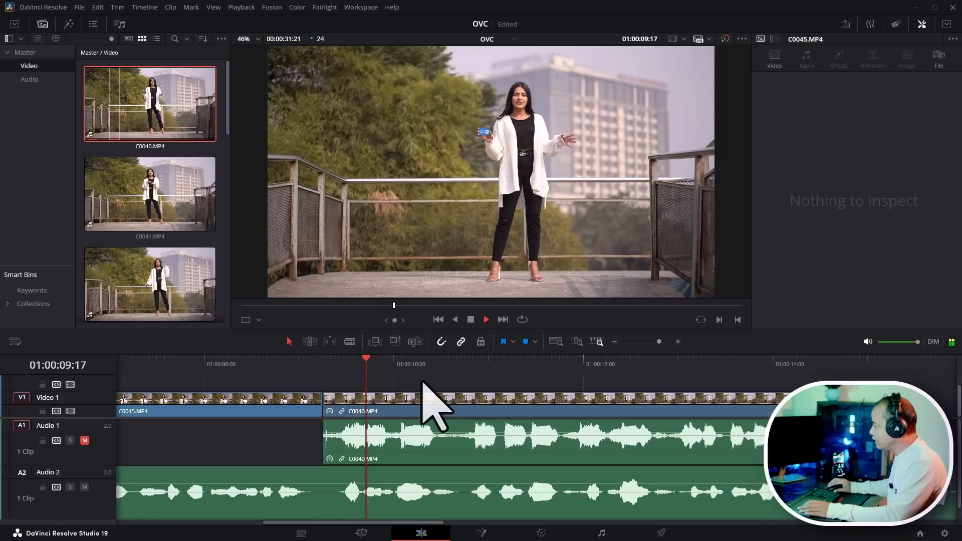
key(space)
- Unlink C0040.MP4's audio from its video and delete the audio clip
right_click(505, 450)
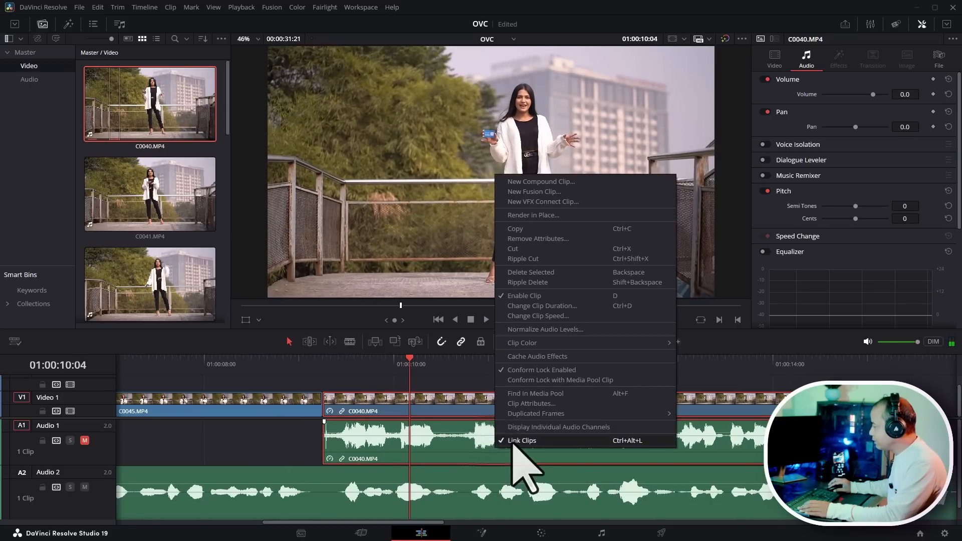
click(517, 440)
click(508, 458)
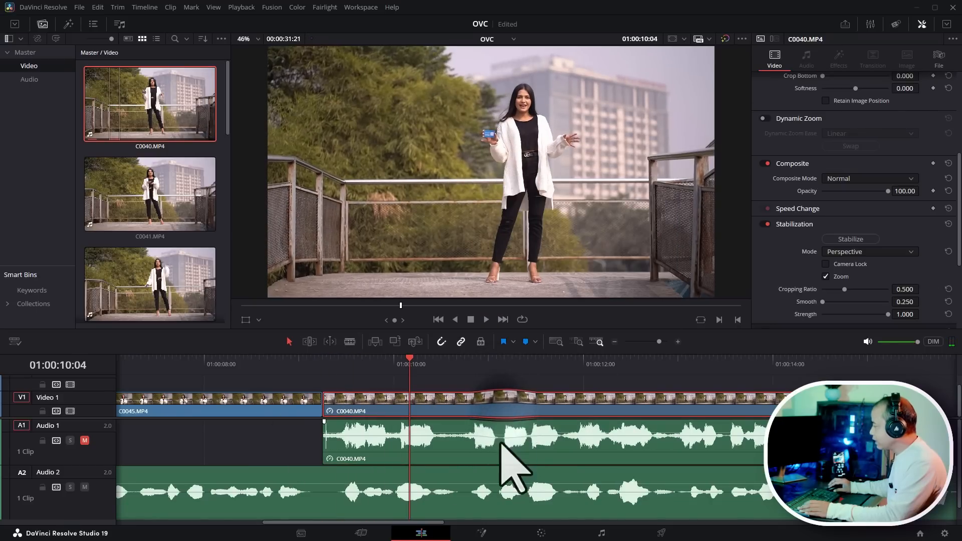
key(Delete)
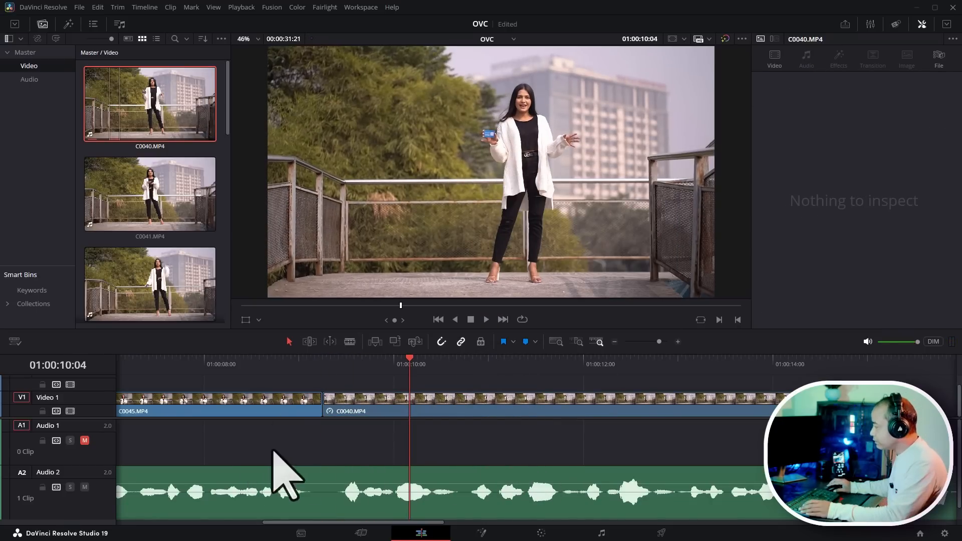
- Move the female voiceover up to Audio 1 and unmute that track
scroll(279, 472, down, 4)
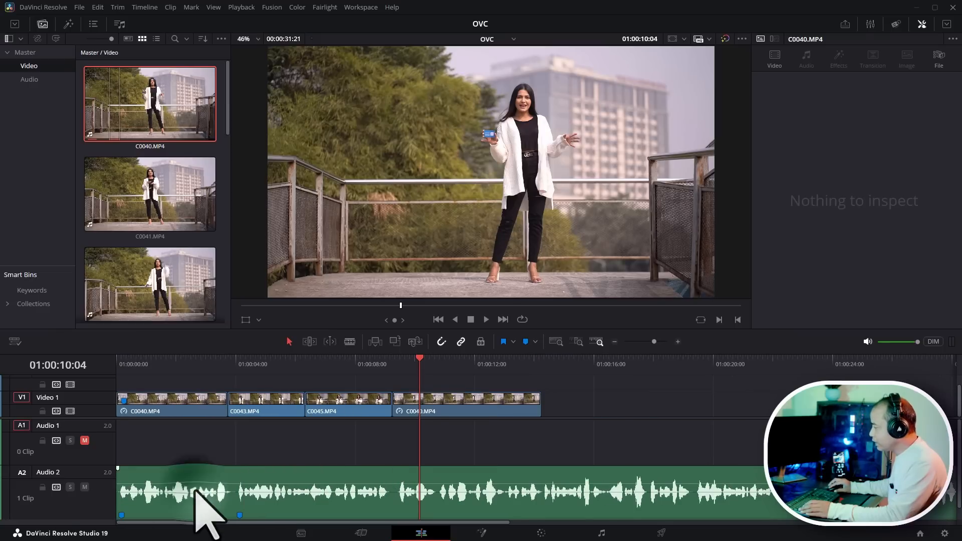
drag(197, 498, 203, 468)
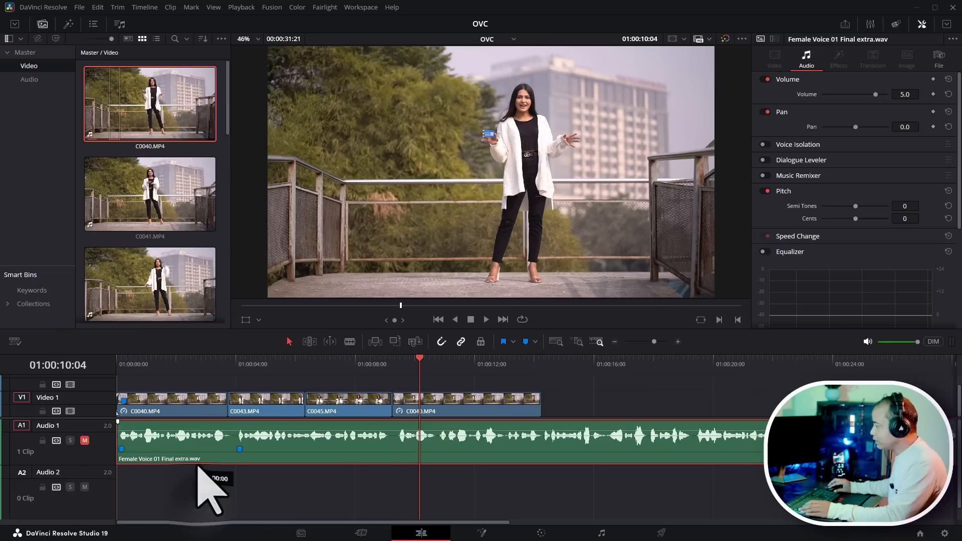
click(85, 440)
- Scrub through the timeline from the start to review the edit
key(Home)
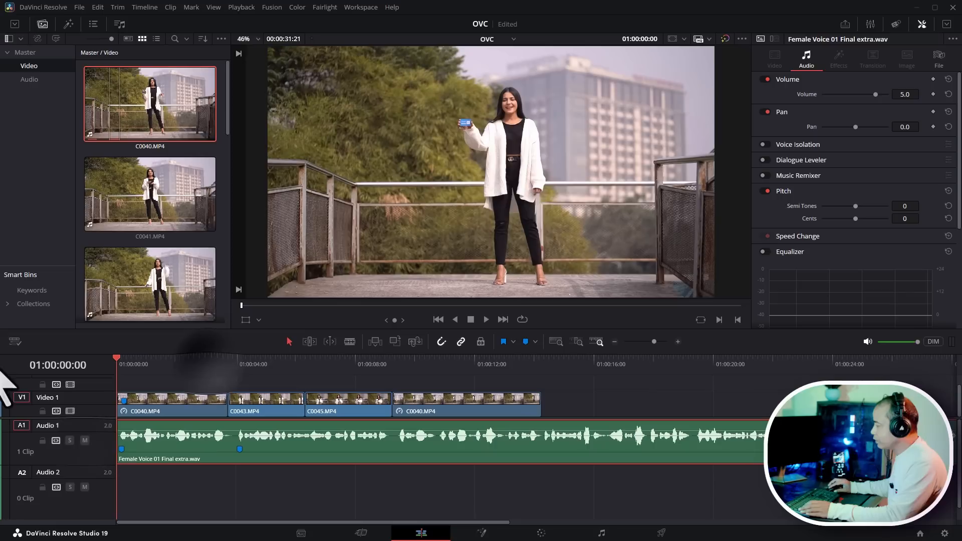
click(619, 401)
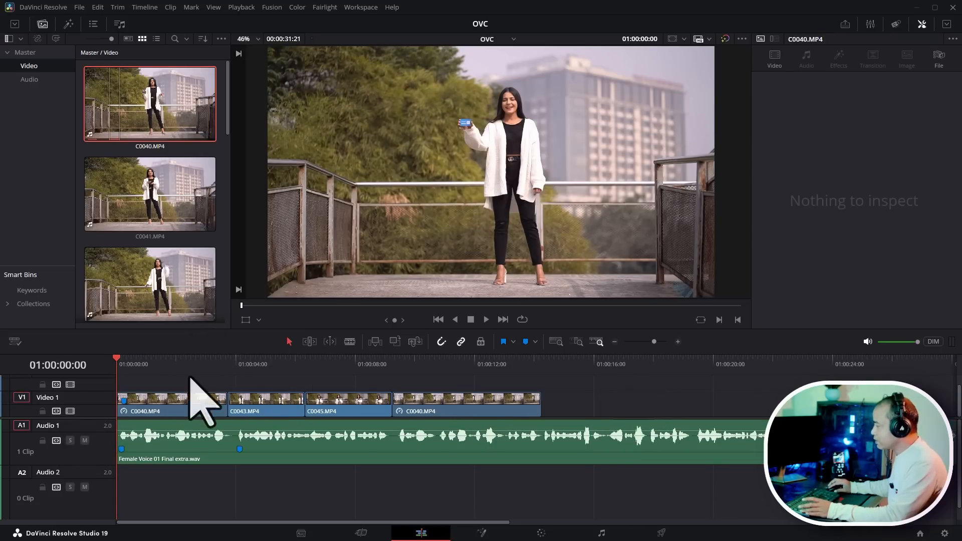
drag(189, 373, 342, 412)
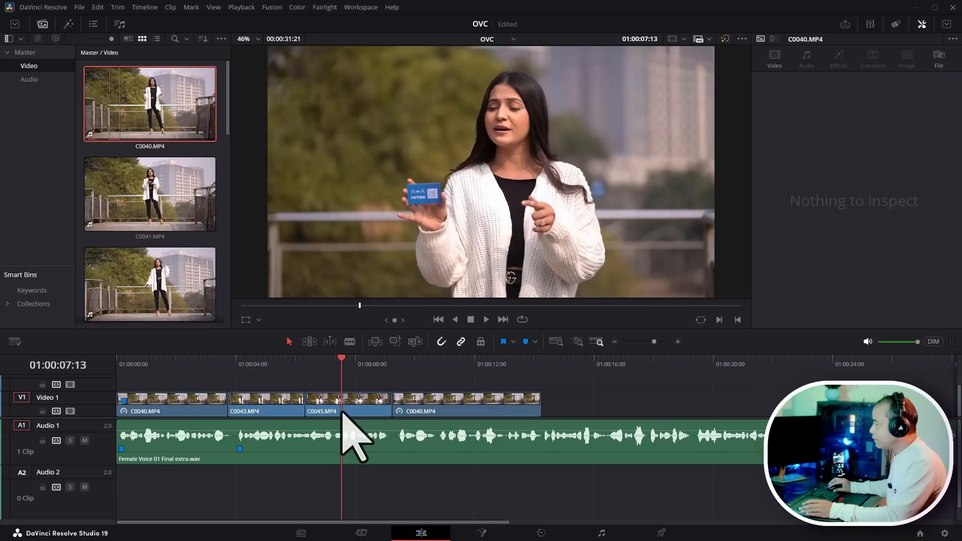
drag(344, 363, 432, 379)
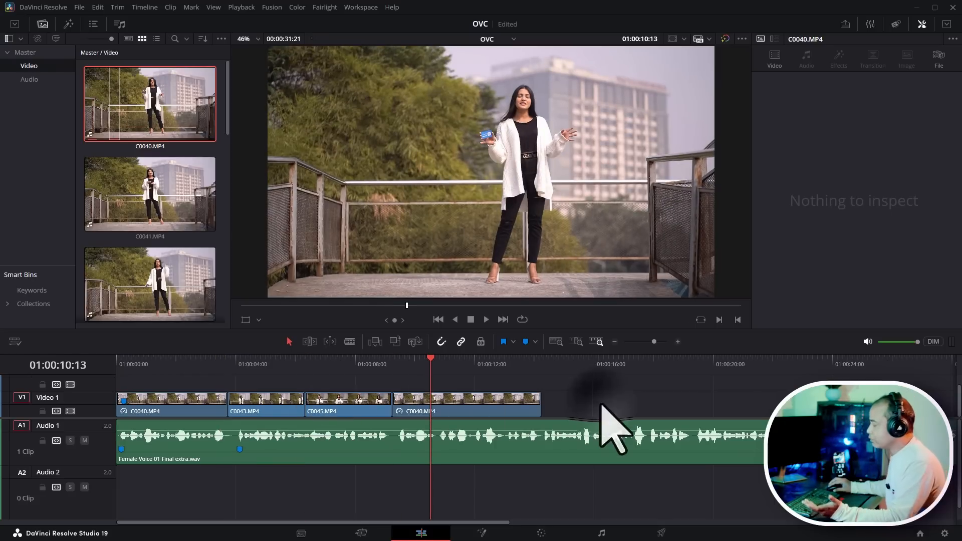
drag(102, 419, 106, 440)
key(Home)
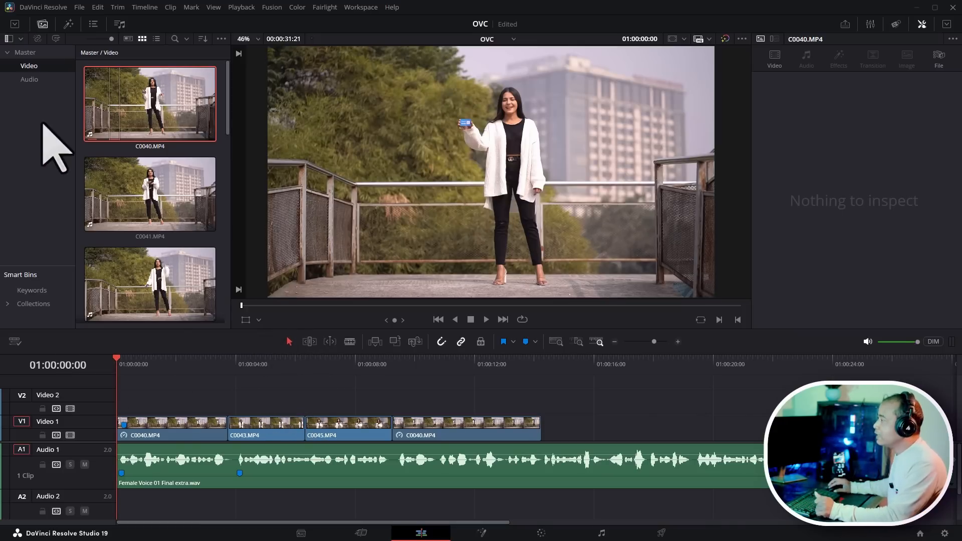
- Add an Adjustment Clip to Video 2 and stretch it across the whole timeline
click(14, 23)
click(15, 25)
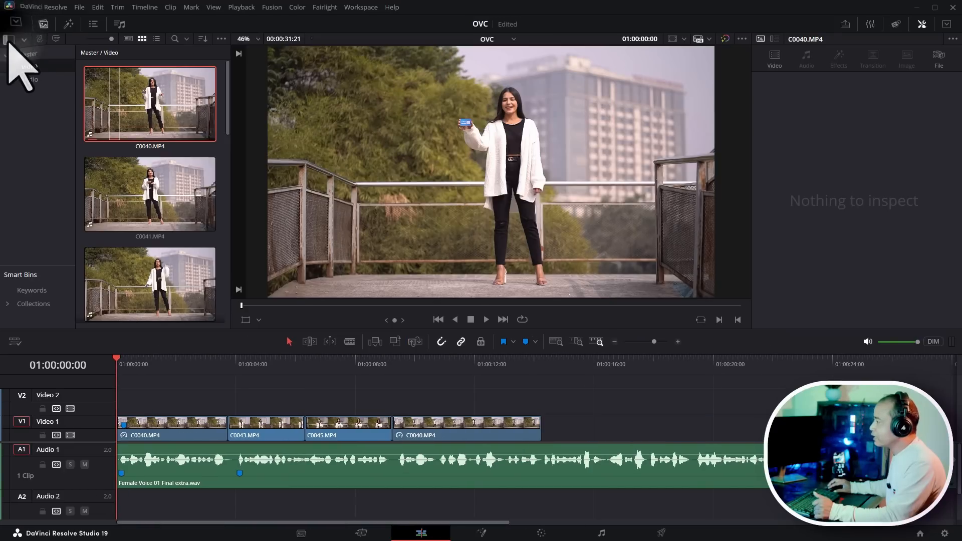
click(68, 24)
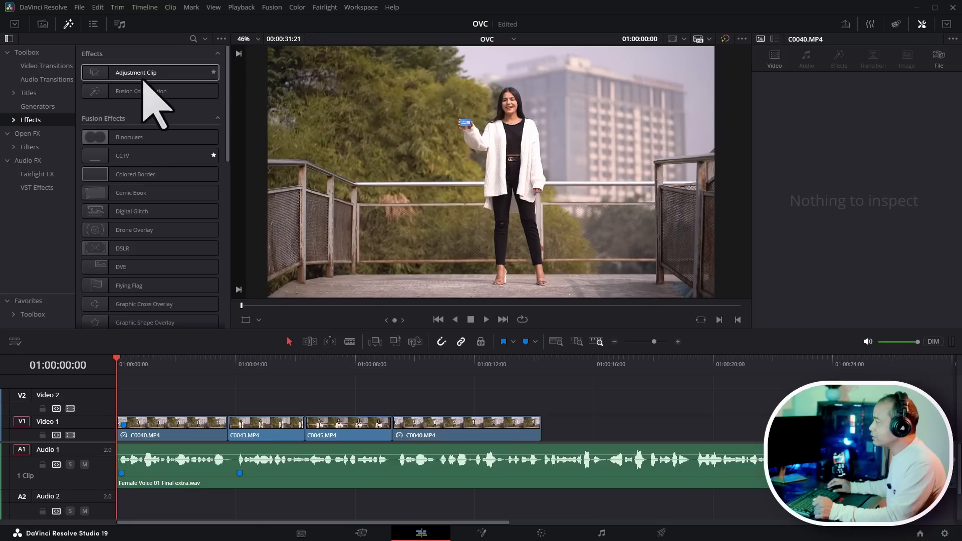
drag(140, 79, 203, 401)
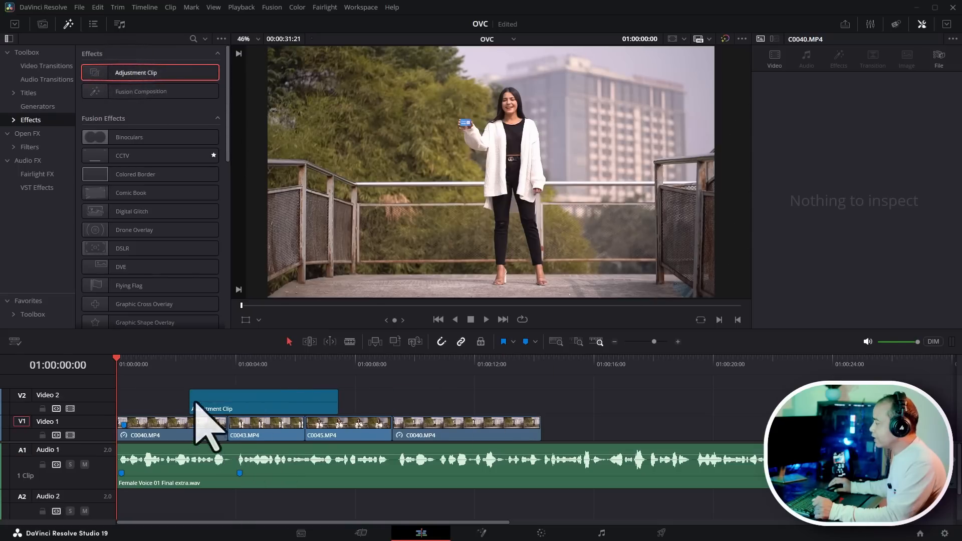
drag(299, 407, 825, 396)
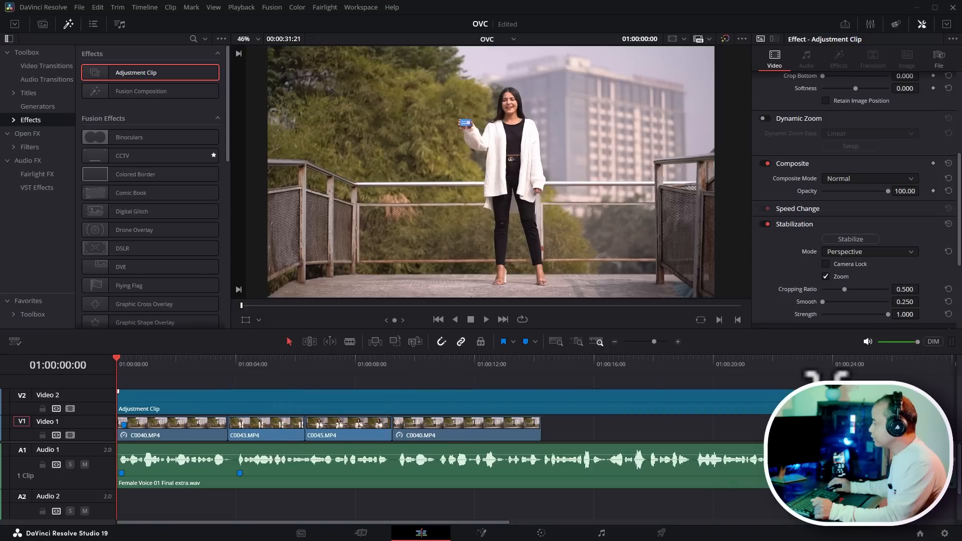
- Set the adjustment clip's Crop Top and Crop Bottom to 120 for a letterbox look
drag(176, 368, 161, 382)
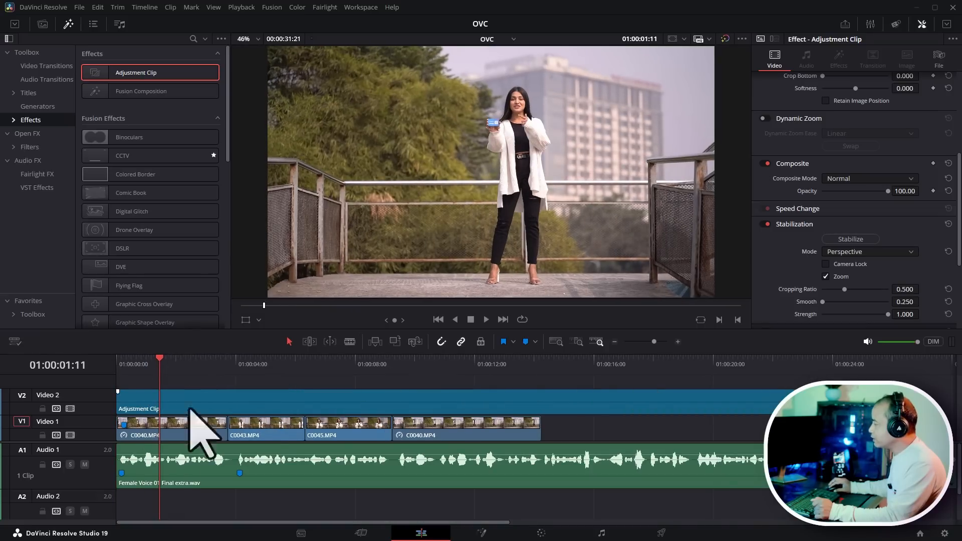
click(269, 408)
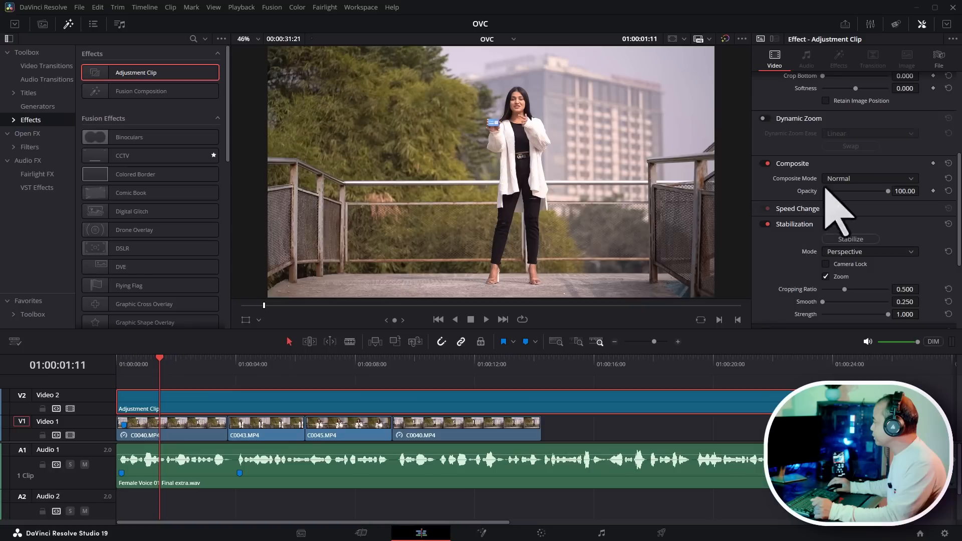
scroll(810, 176, up, 1)
scroll(810, 175, up, 4)
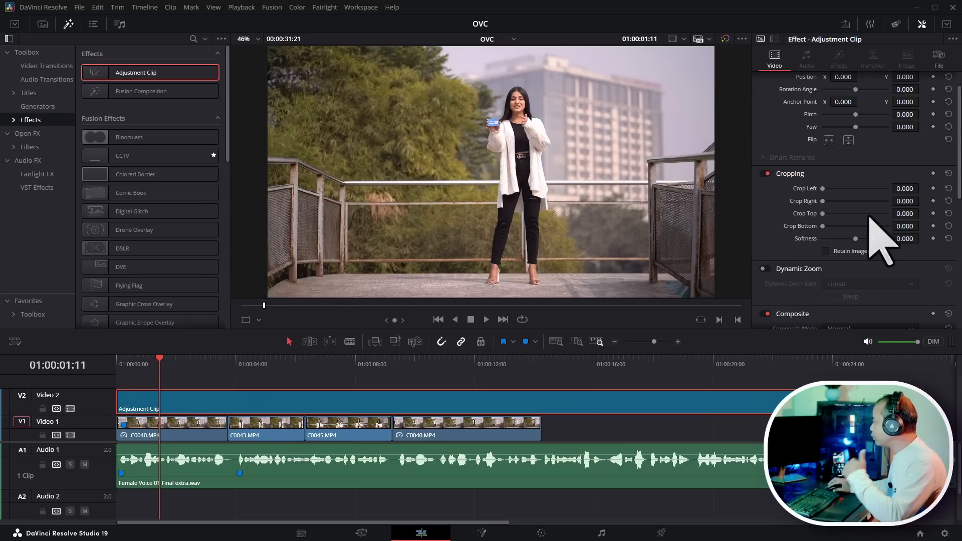
click(903, 214)
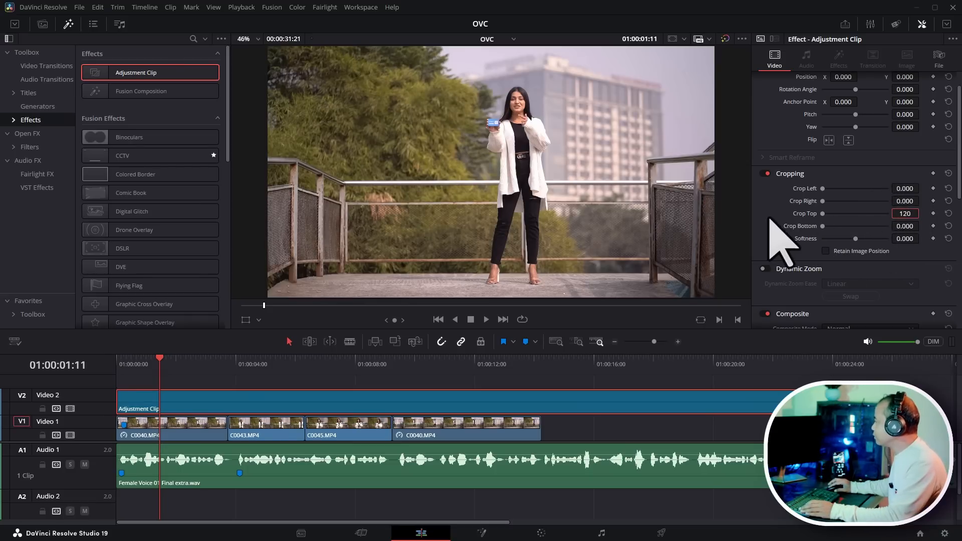
key(Return)
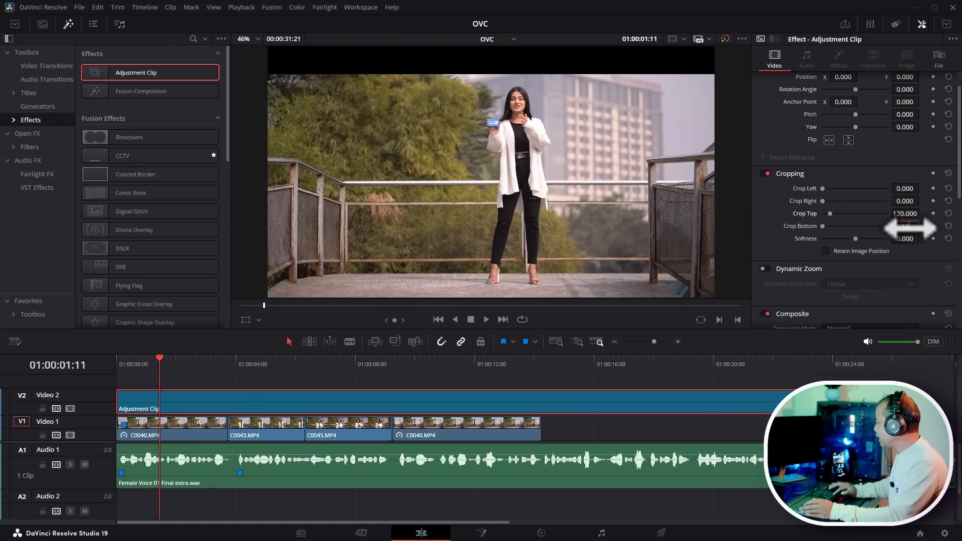
key(Return)
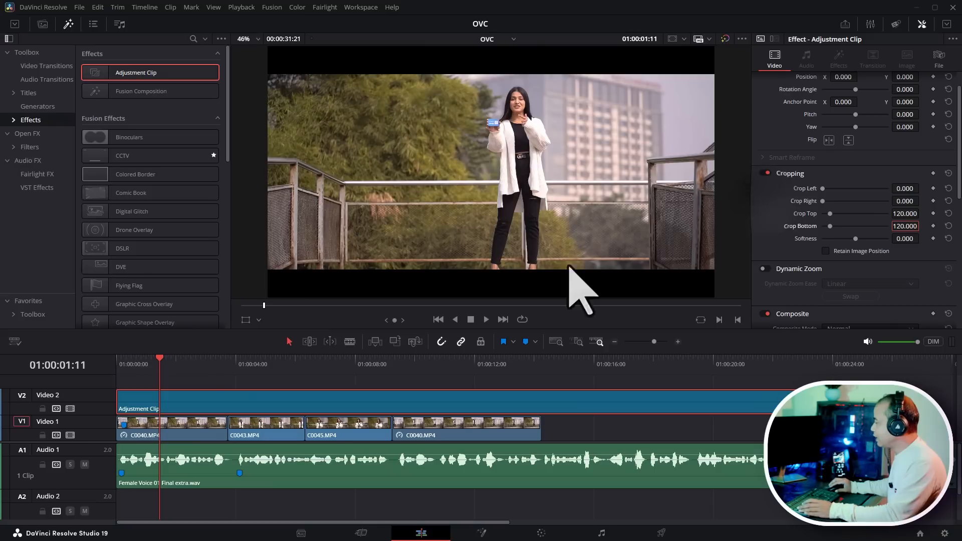
- Try repositioning clip C0045 in the viewer with the on-screen transform control, then undo the move
key(Home)
drag(39, 369, 337, 395)
click(271, 369)
click(352, 434)
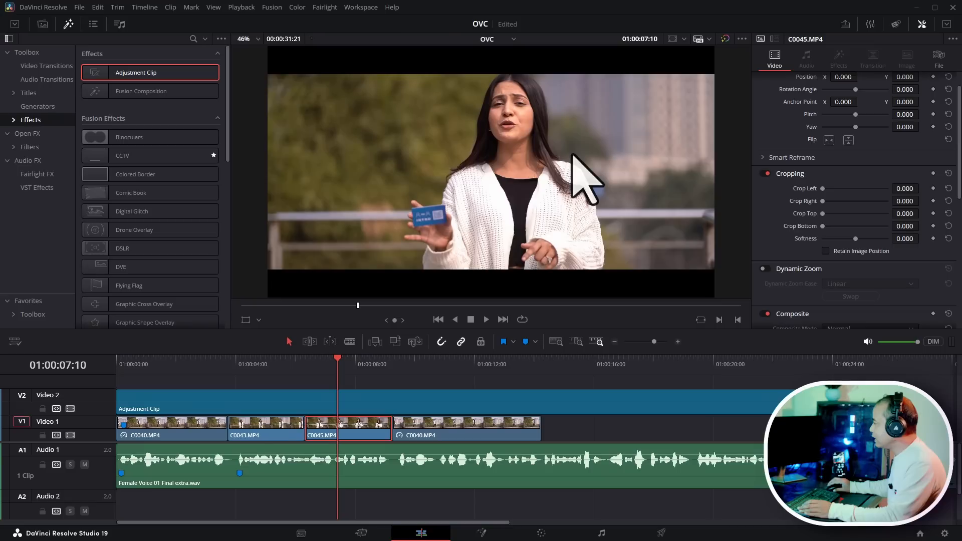
click(245, 320)
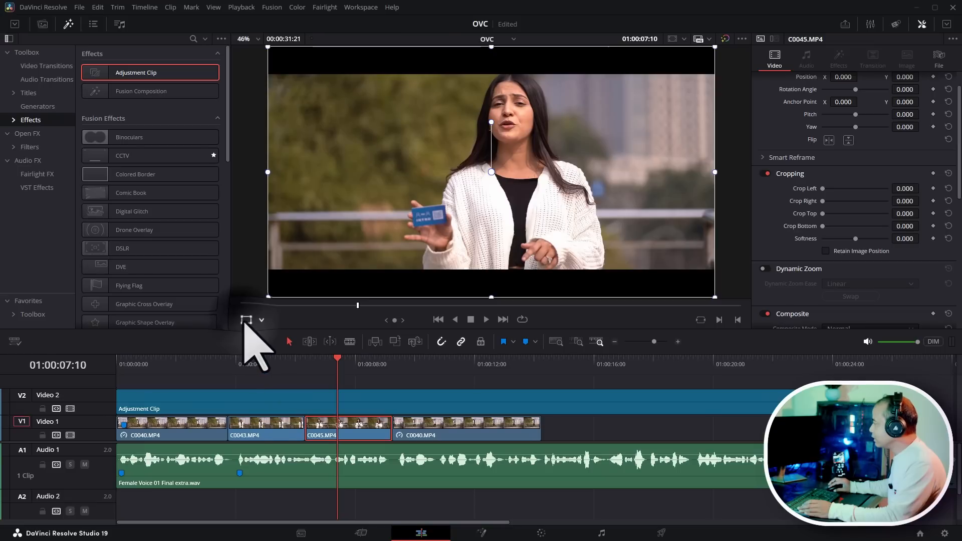
drag(556, 195, 557, 200)
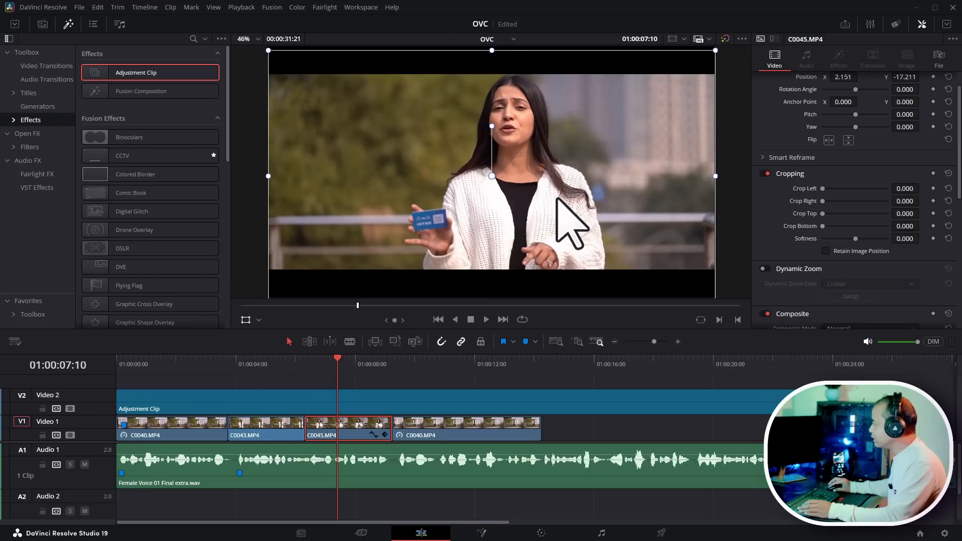
key(ctrl+z)
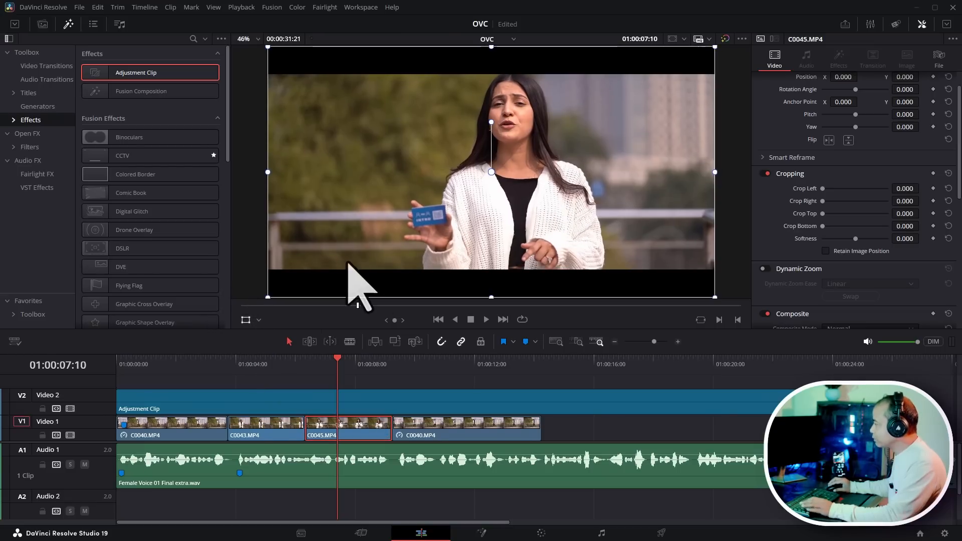
click(246, 320)
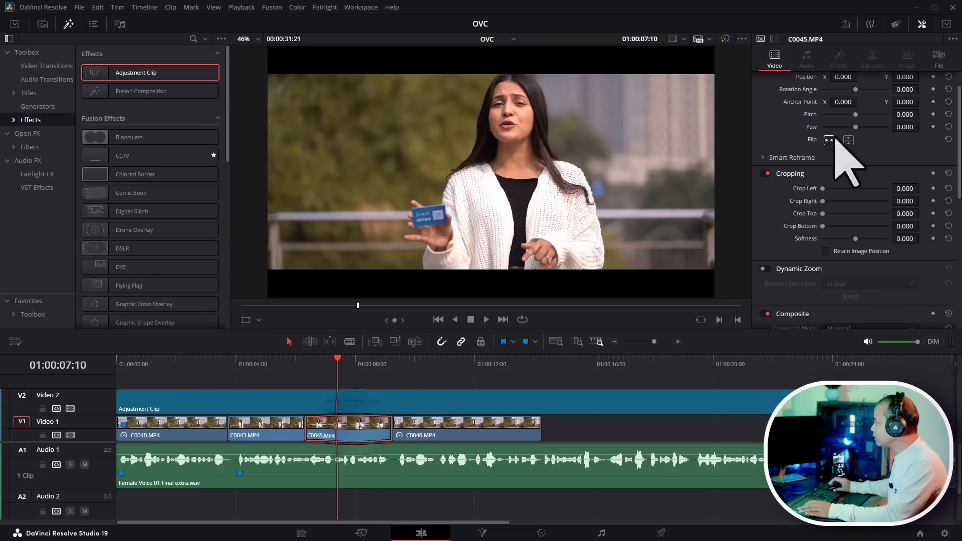
- Set clip C0045's Position Y to -42 in the Transform settings, keeping Position X at 0
scroll(862, 196, up, 1)
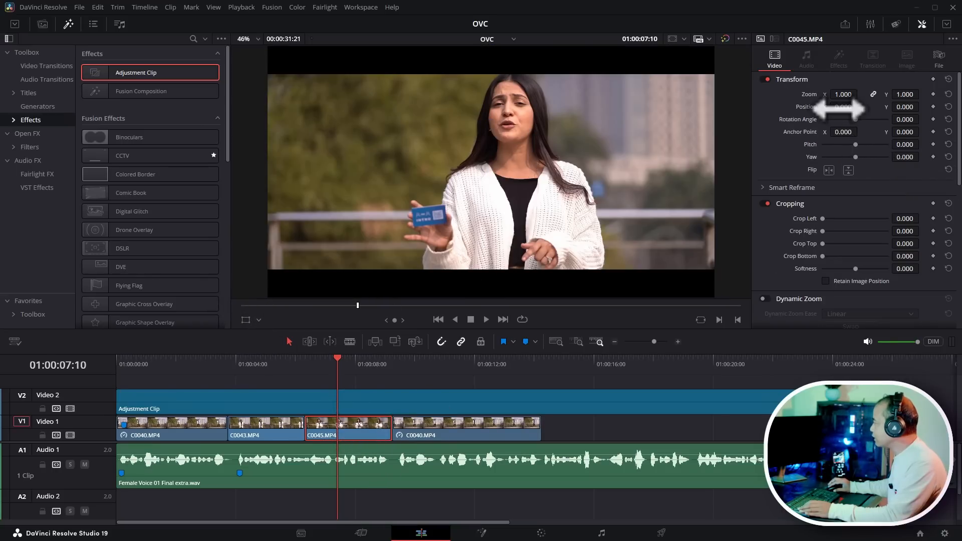
drag(845, 106, 860, 107)
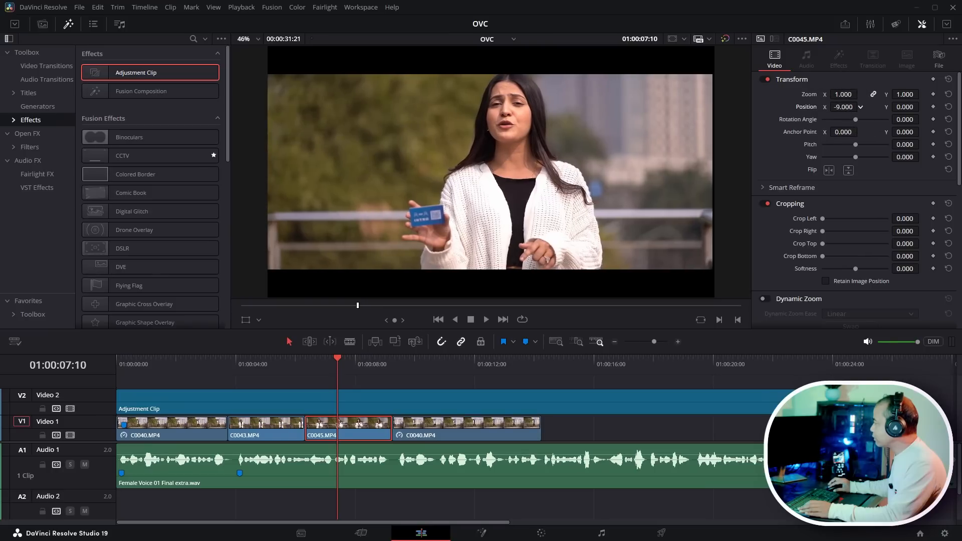
click(948, 106)
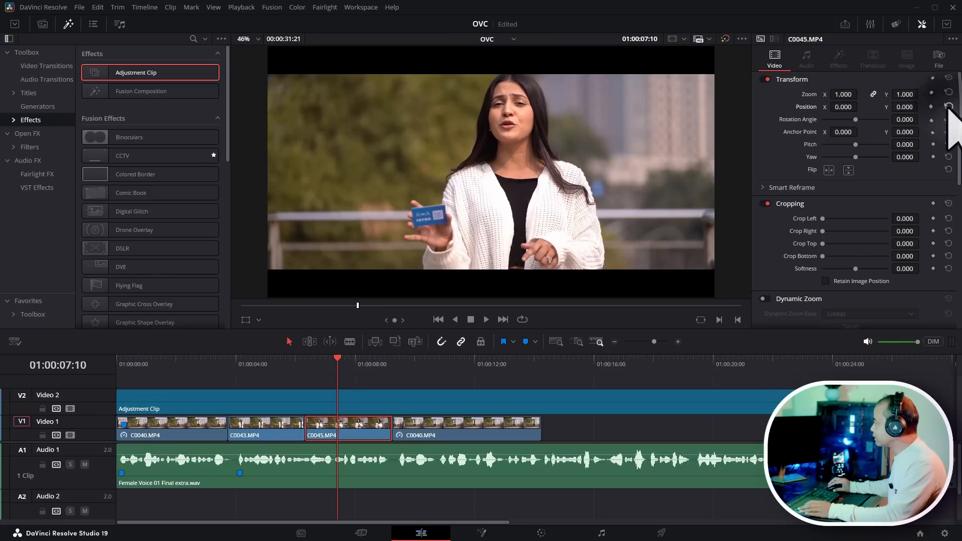
drag(902, 107, 882, 108)
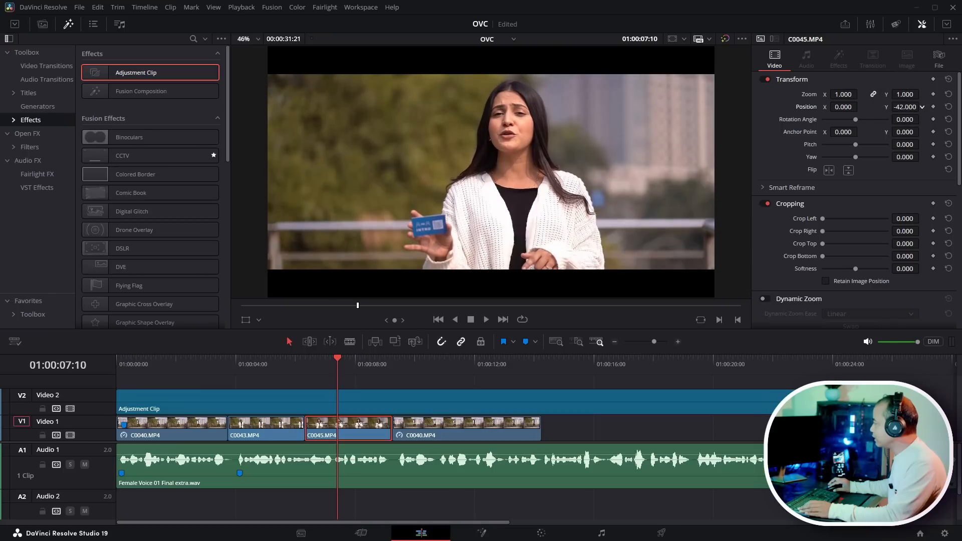
- Scrub through the timeline to review the repositioned clip under the letterbox adjustment clip
click(269, 359)
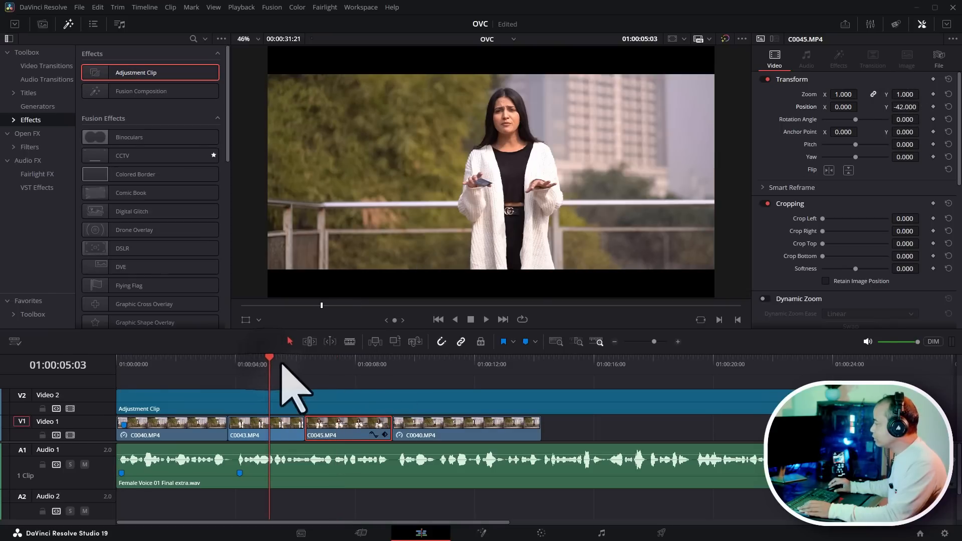
click(271, 359)
drag(271, 358, 371, 382)
drag(240, 379, 513, 381)
click(587, 382)
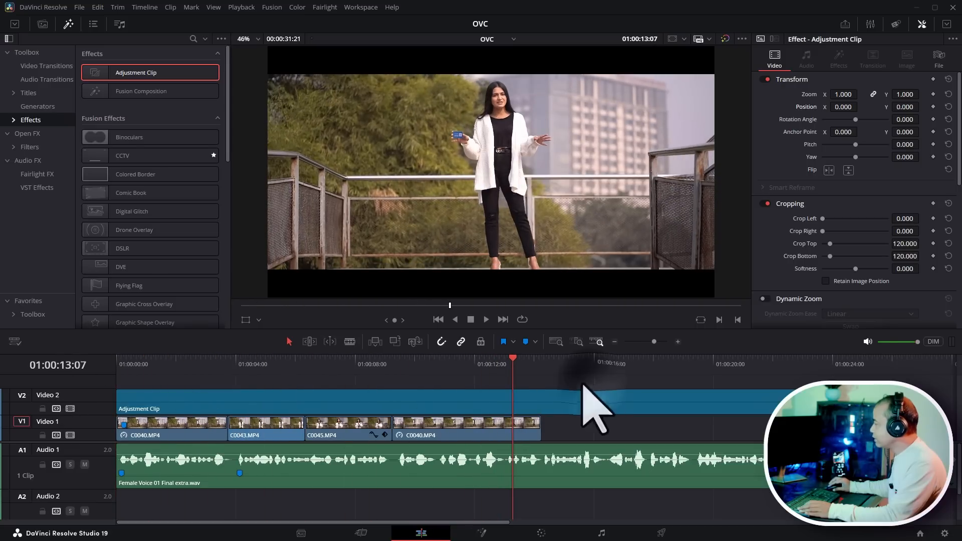
click(326, 364)
drag(327, 362, 167, 360)
click(236, 403)
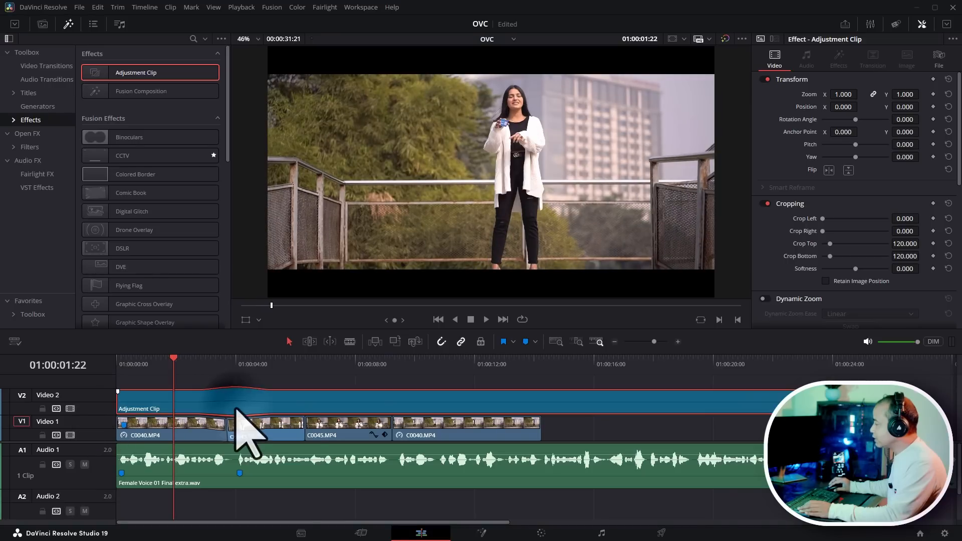
- Disable the Video 2 track and switch to the Color page
click(70, 408)
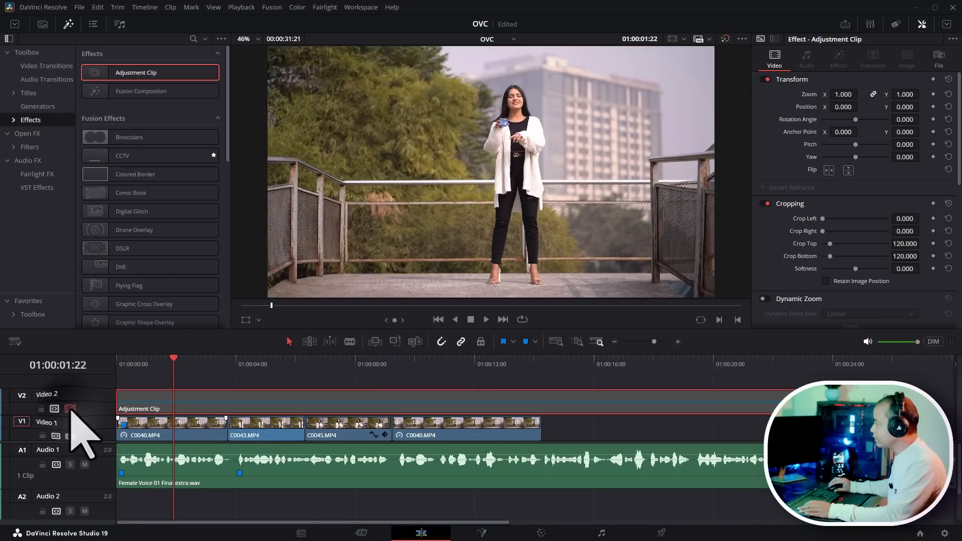
click(209, 365)
drag(259, 371, 107, 354)
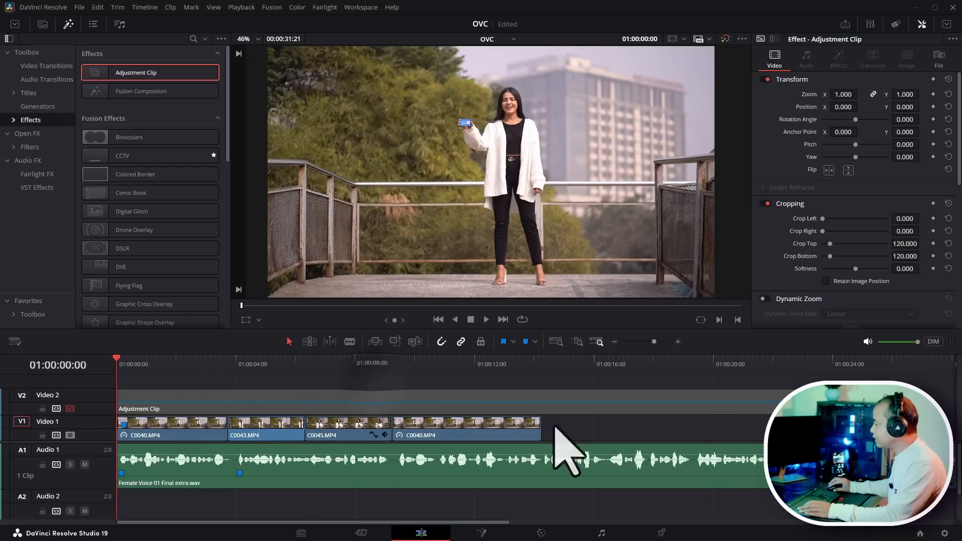
click(541, 533)
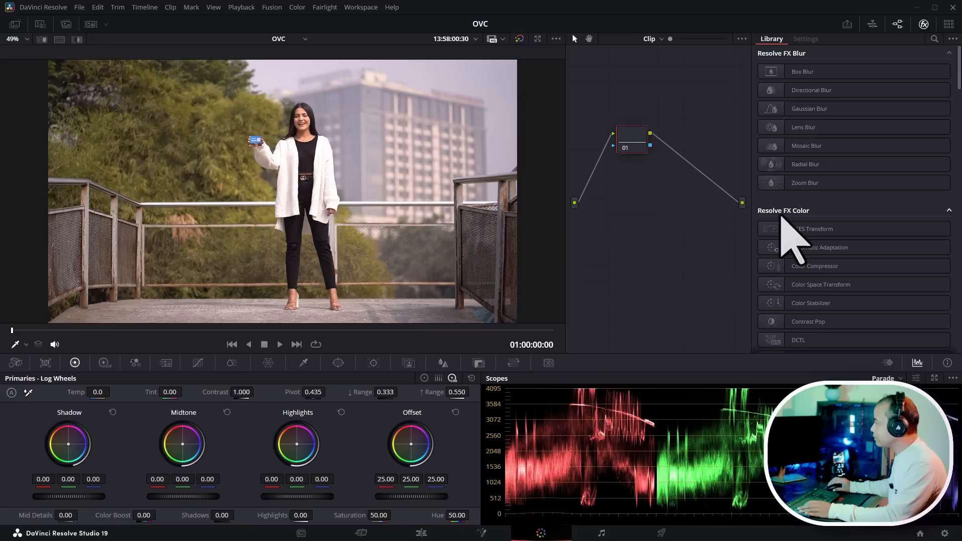
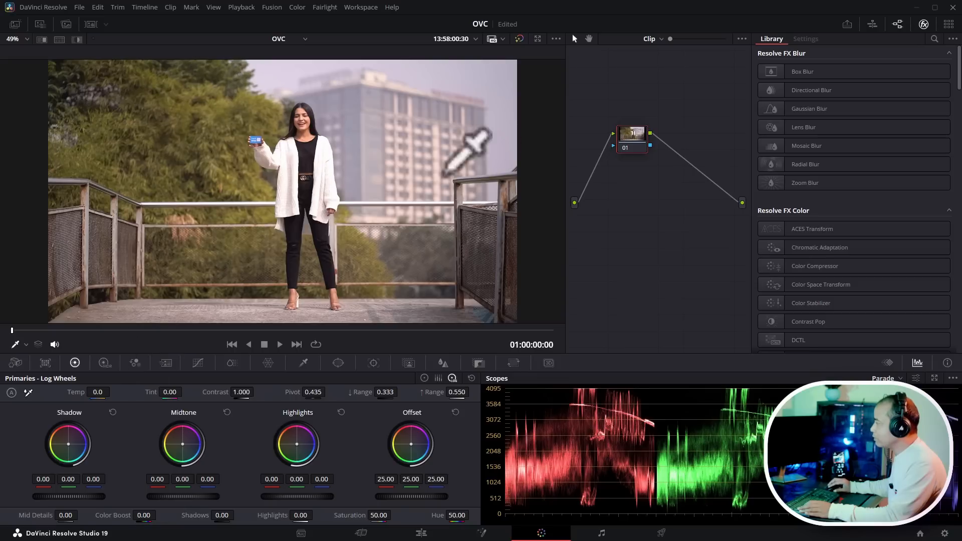
- Select clip 03 from the clip thumbnails, tidy node 01, and add a serial node after it
click(91, 24)
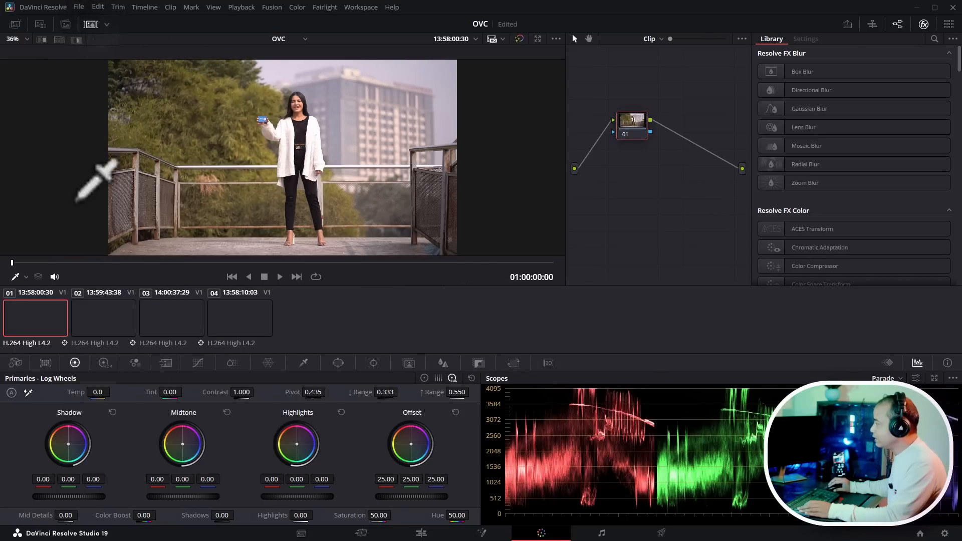
click(106, 320)
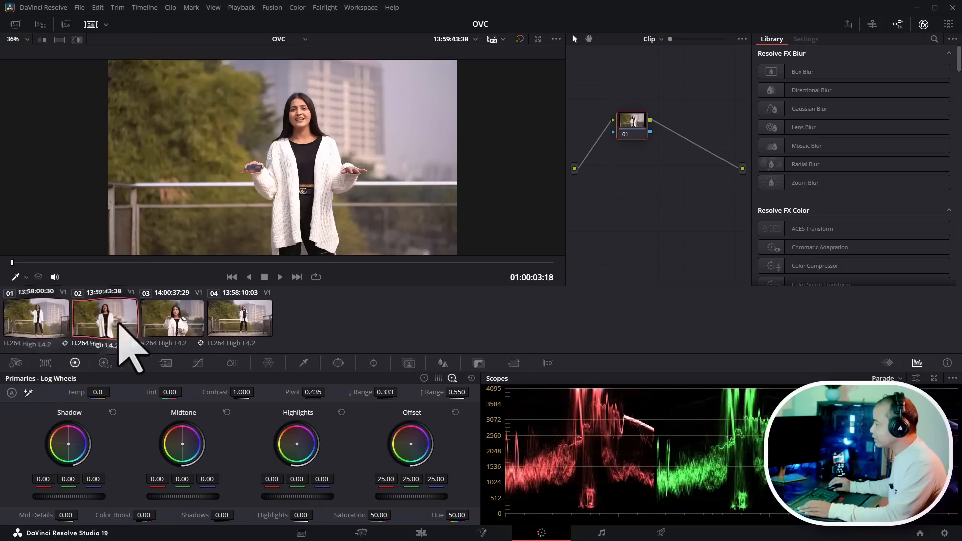
click(32, 323)
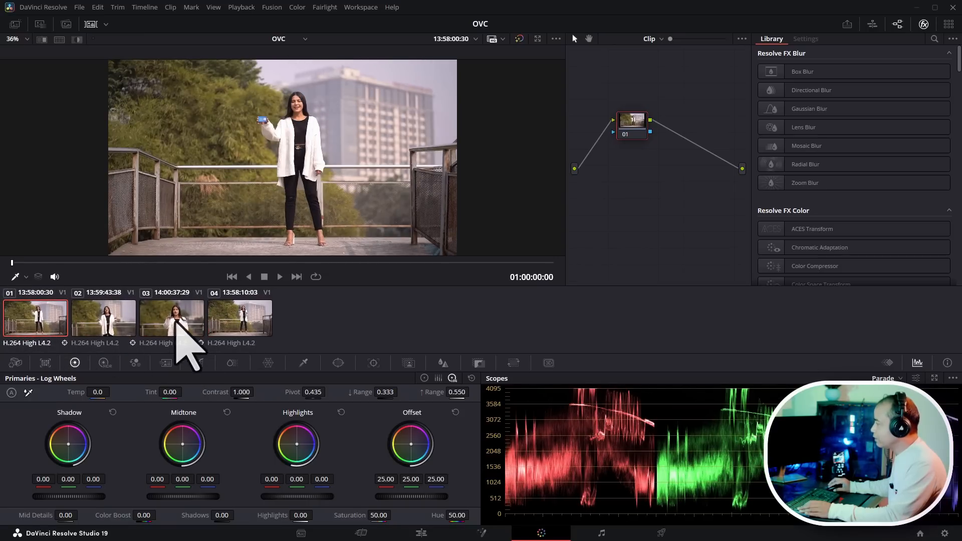
click(176, 323)
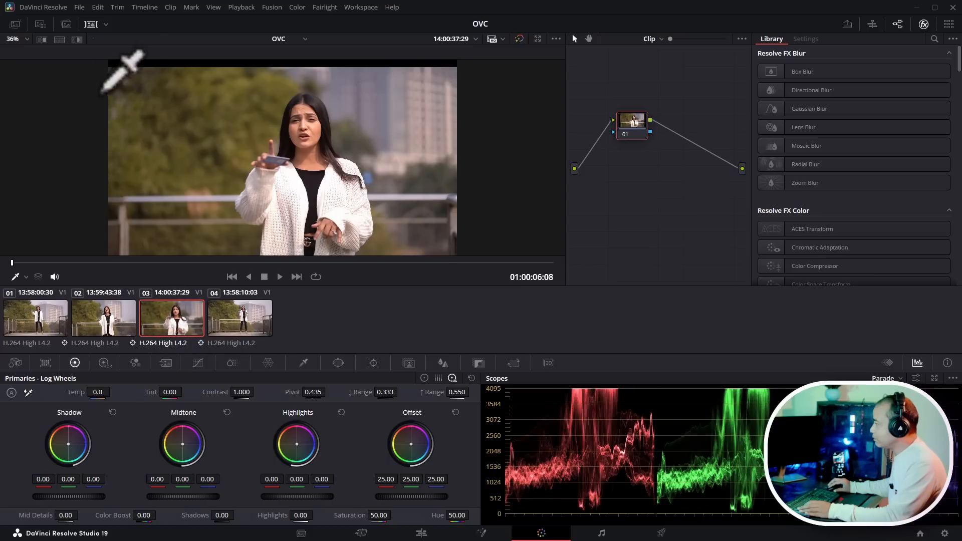
click(91, 24)
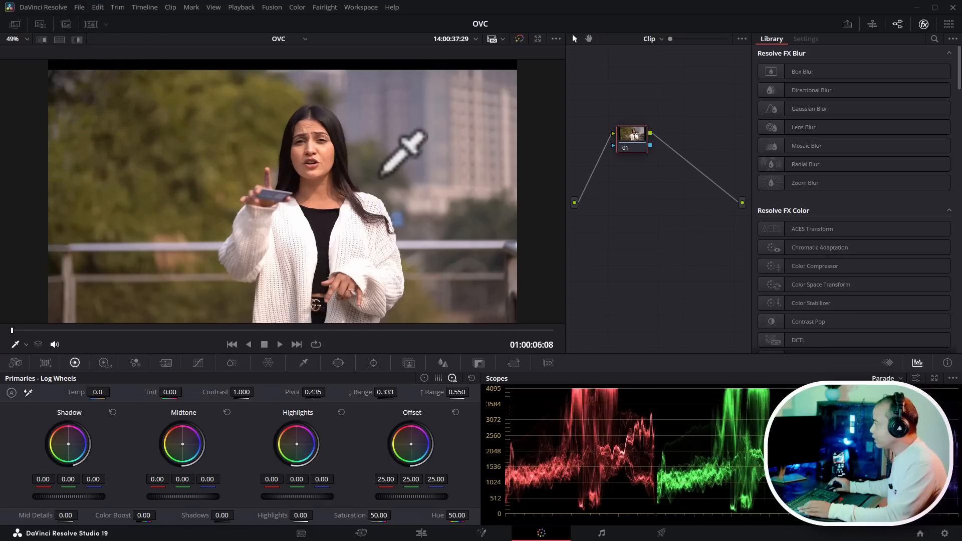
scroll(384, 171, down, 2)
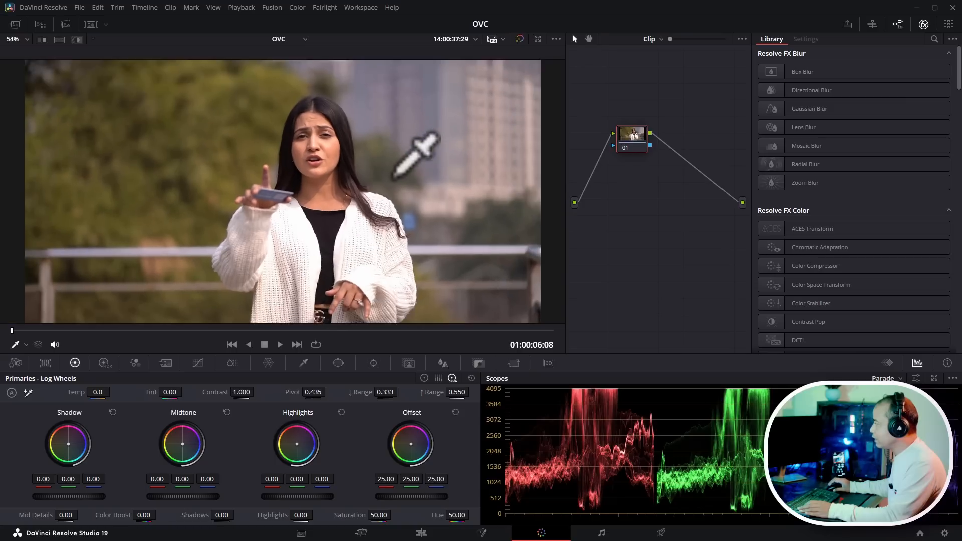
drag(626, 142, 602, 81)
key(alt+s)
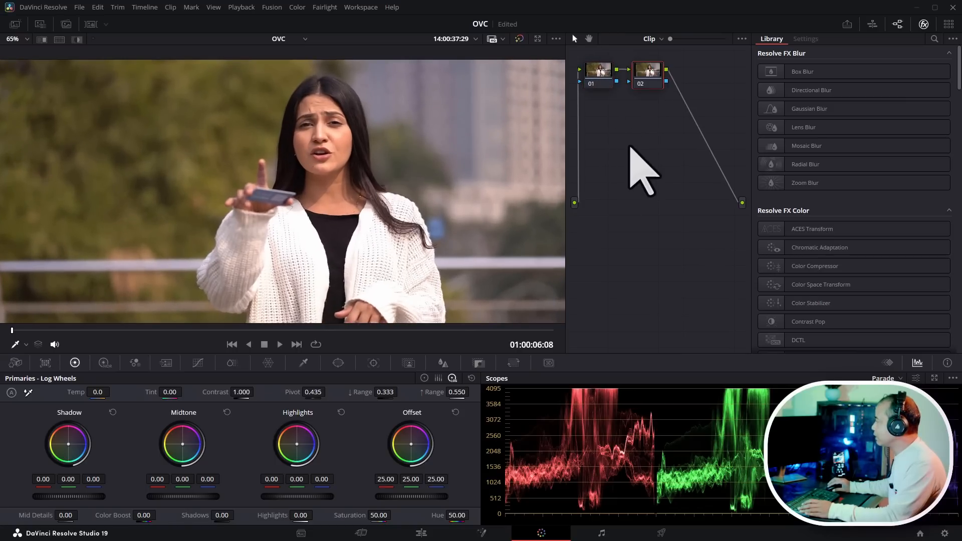
- Open the scopes in a floating window showing Parade, Waveform, Vectorscope and Histogram, and position it beside the viewer
scroll(426, 183, down, 2)
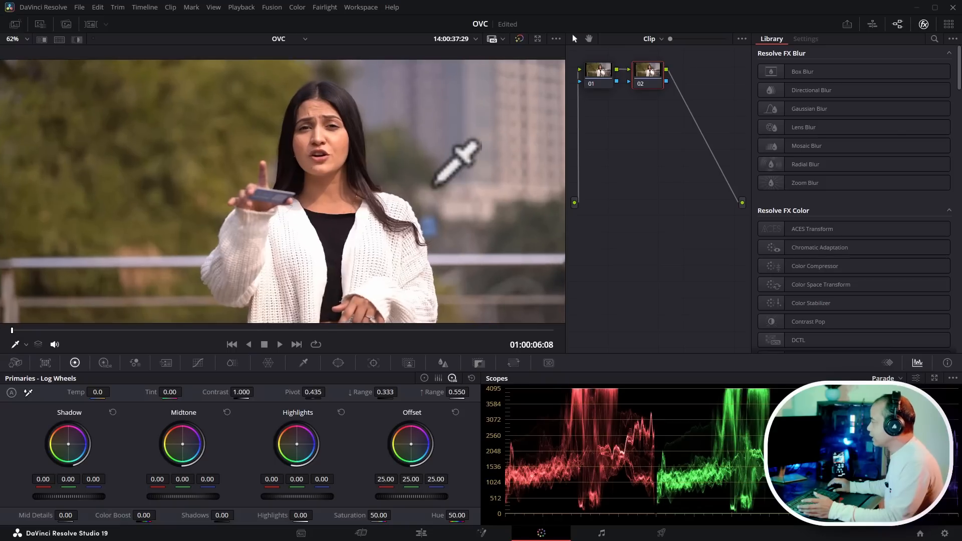
scroll(434, 185, down, 2)
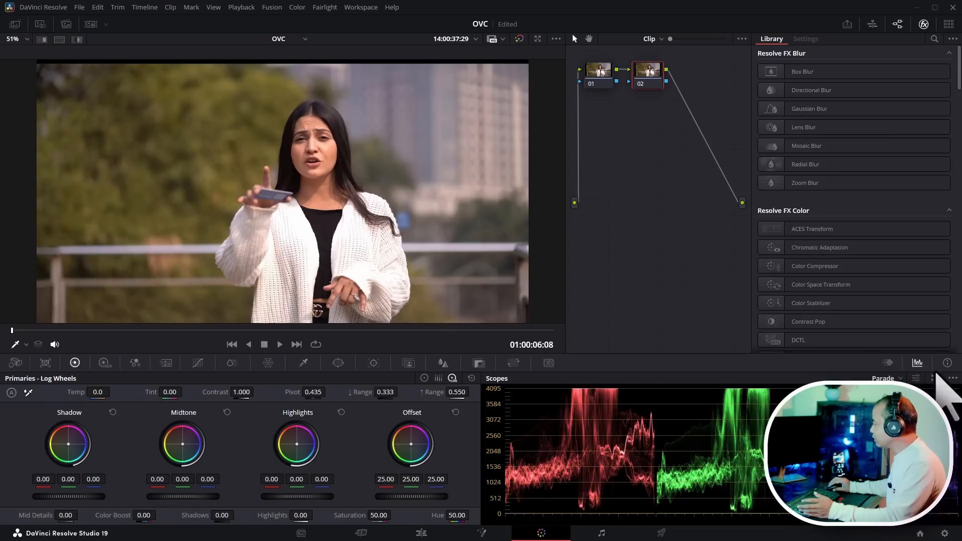
click(935, 378)
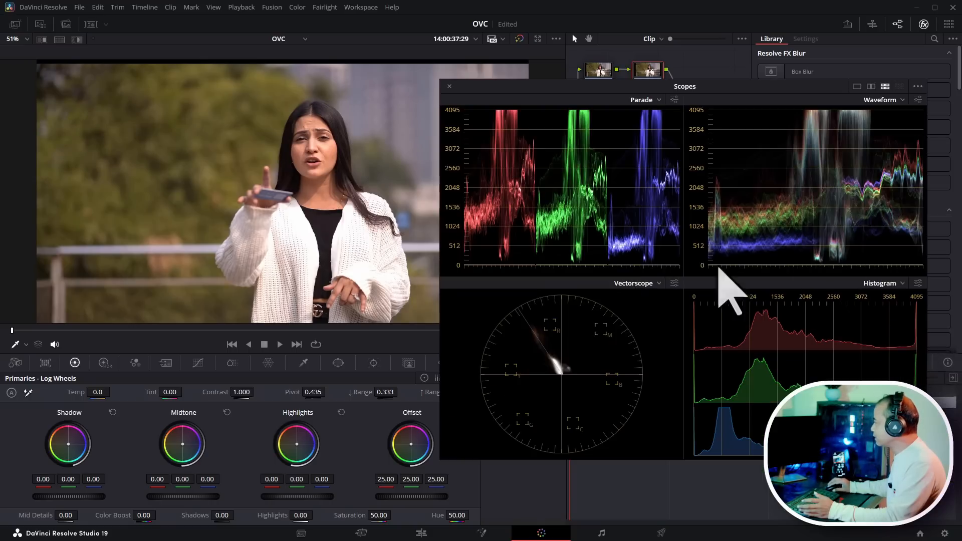
drag(726, 91, 752, 112)
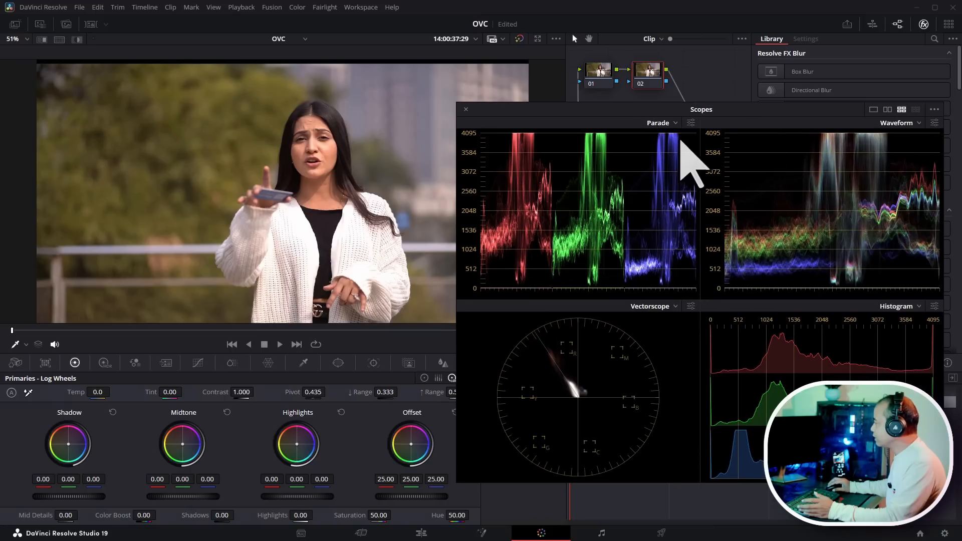
drag(752, 111, 751, 114)
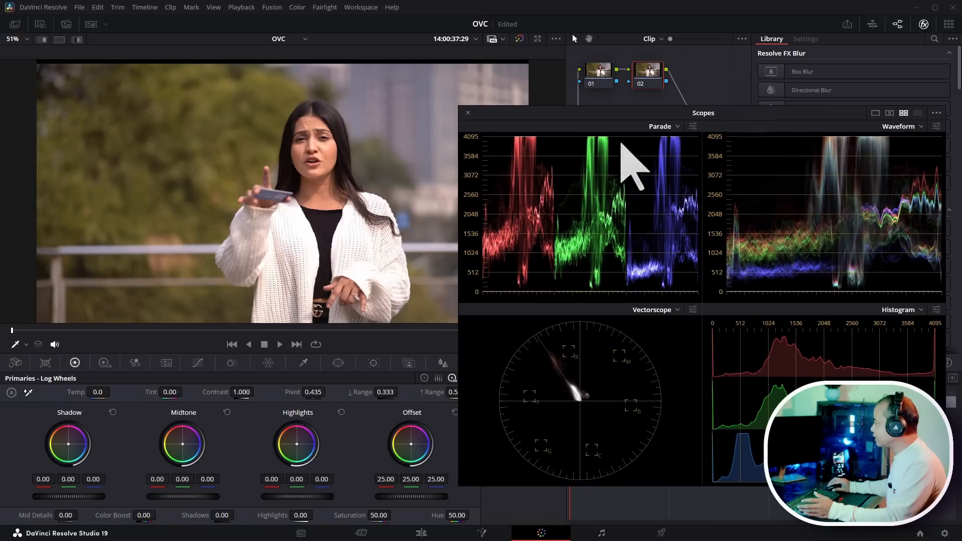
mouse_move(621, 114)
mouse_down()
mouse_move(648, 115)
mouse_move(631, 119)
mouse_up()
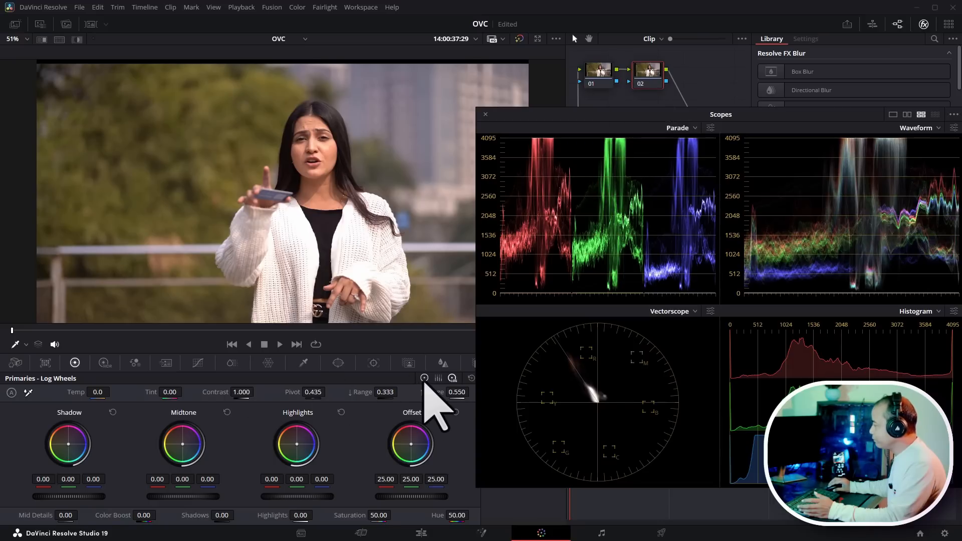
- Switch to the Primaries Color Wheels and lower Gain to 0.92 and Lift to -0.01
click(424, 378)
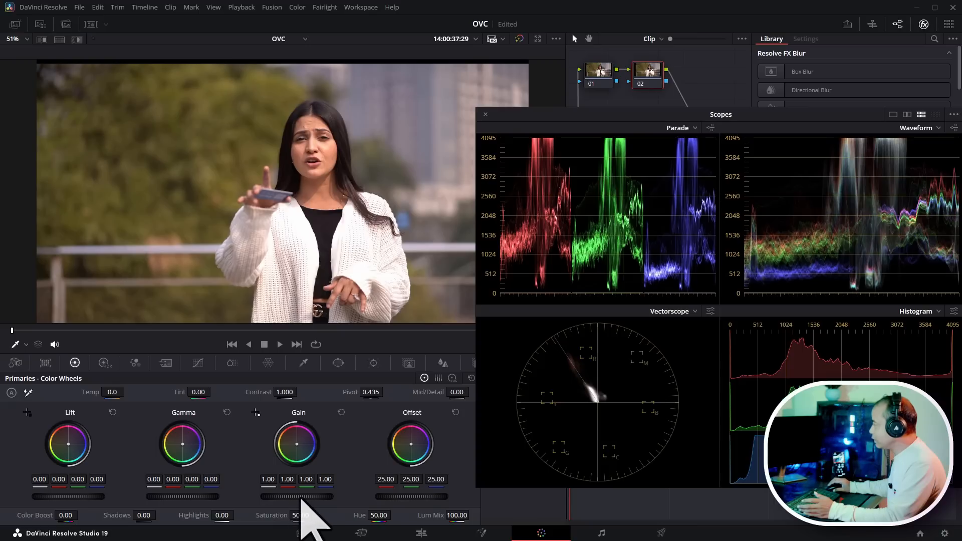
drag(301, 497, 299, 497)
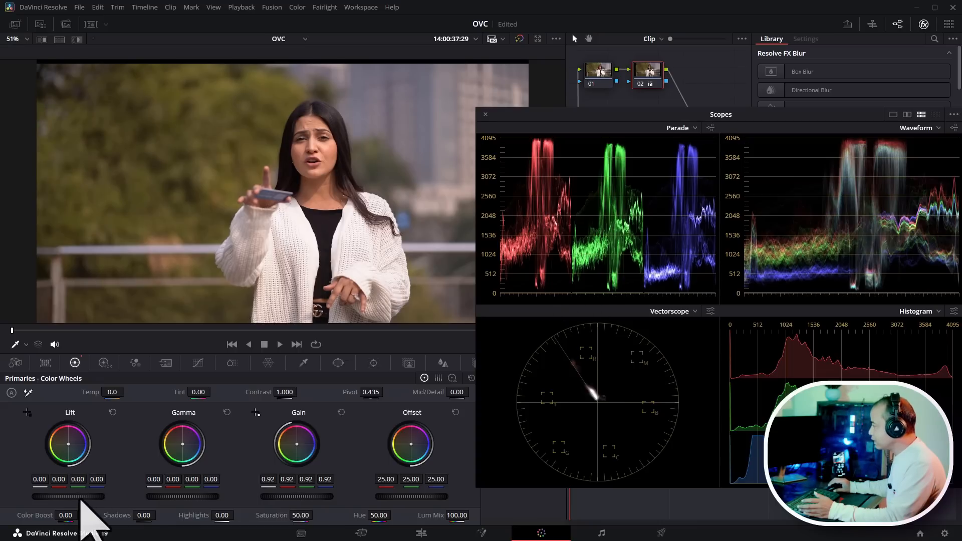
drag(81, 498, 80, 497)
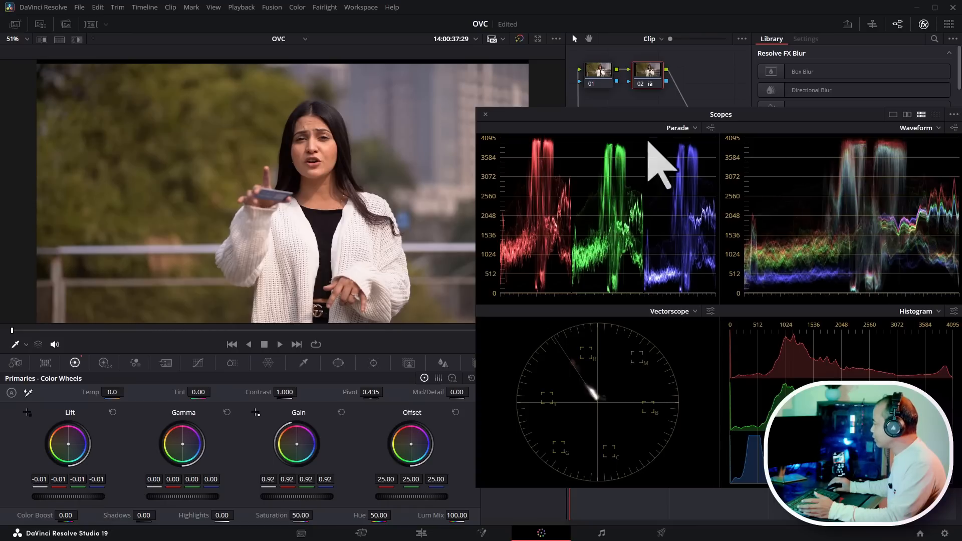
- Raise Saturation to 57.60 and Shadows to 56.50 on the new node
drag(779, 121, 804, 118)
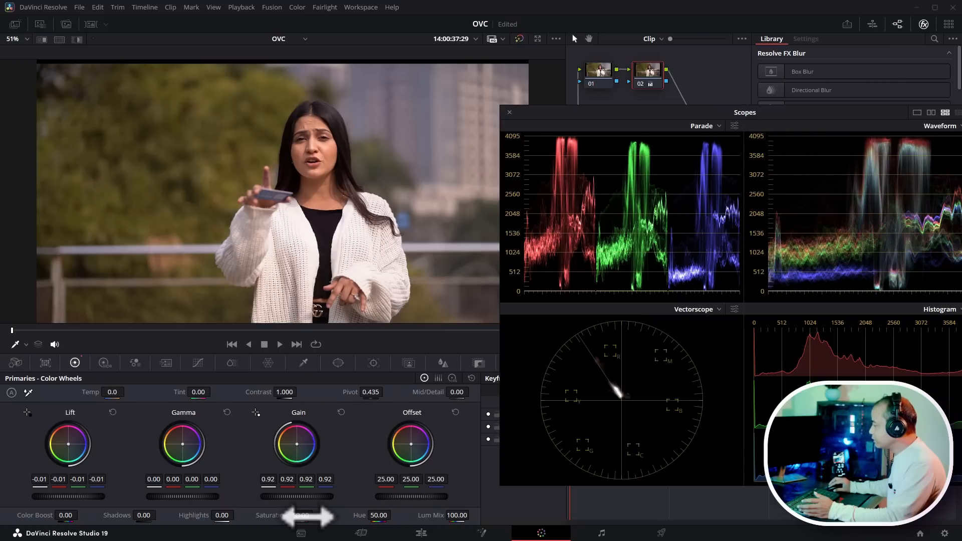
drag(307, 516, 316, 514)
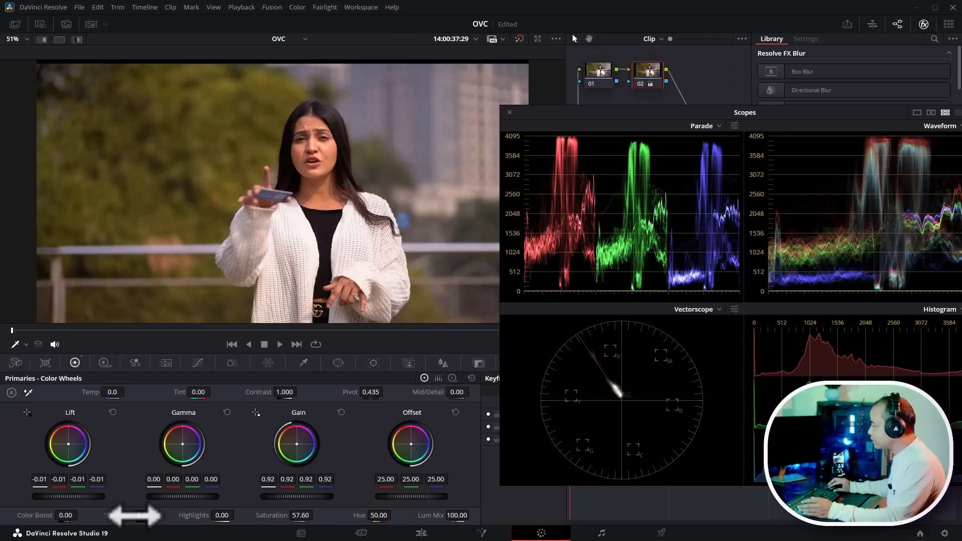
drag(146, 515, 145, 515)
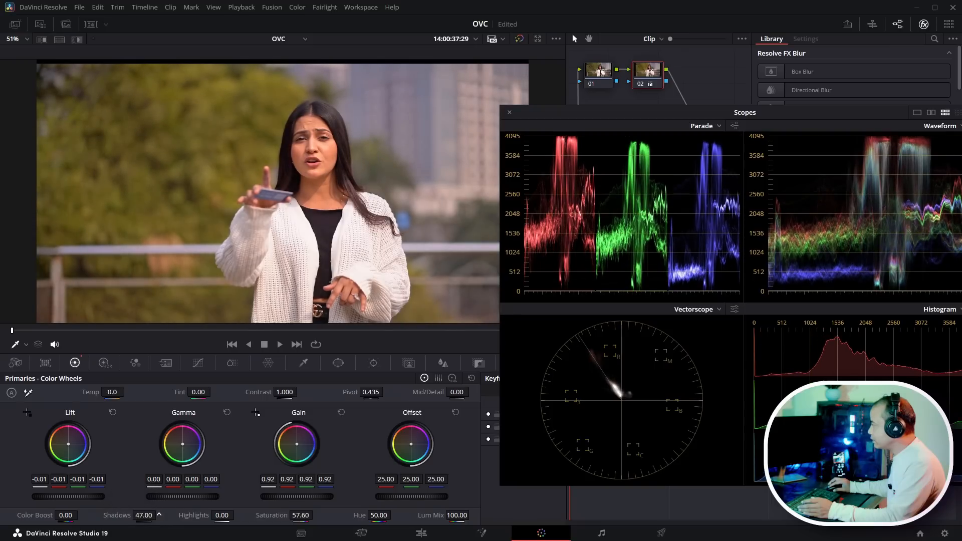
drag(150, 515, 159, 515)
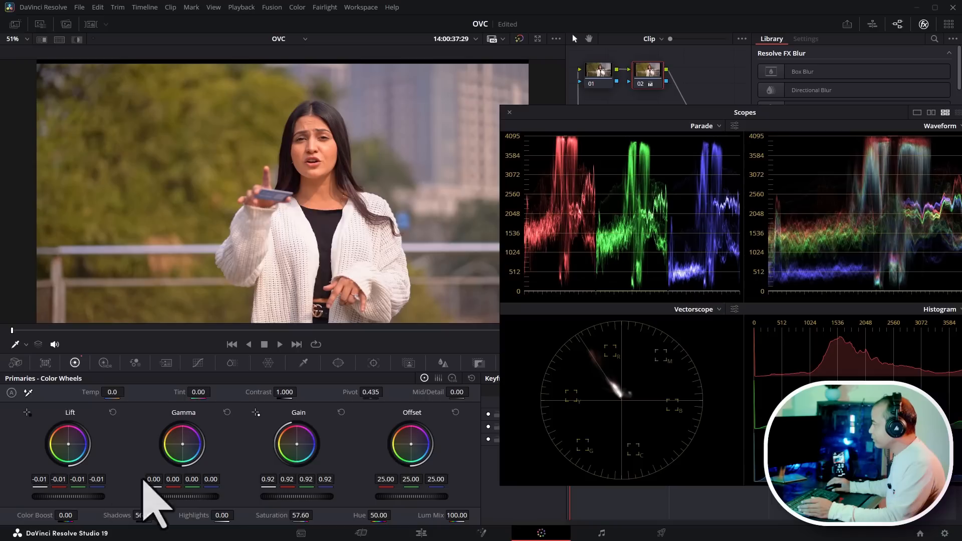
- Cool the image by setting Temp to -1320.0
scroll(346, 213, down, 2)
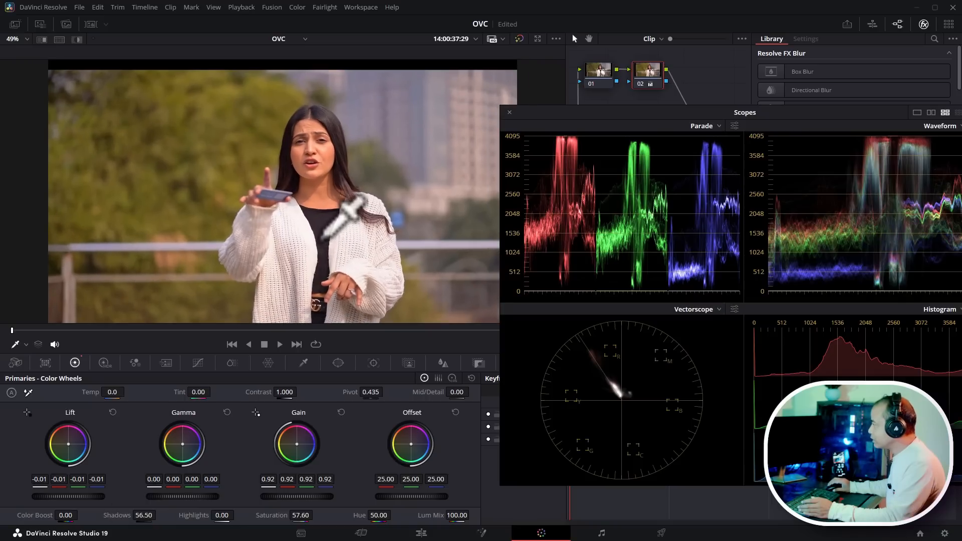
scroll(346, 213, up, 3)
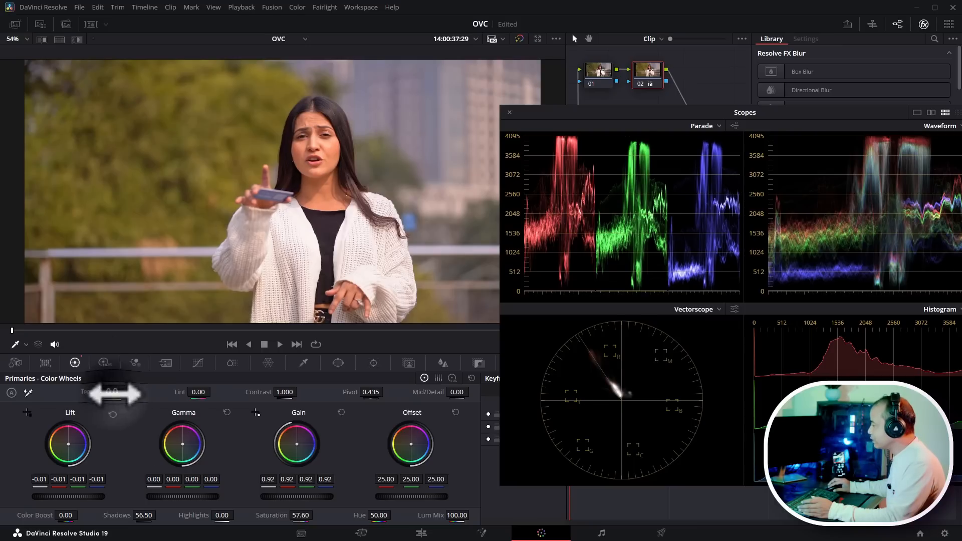
drag(115, 393, 15, 393)
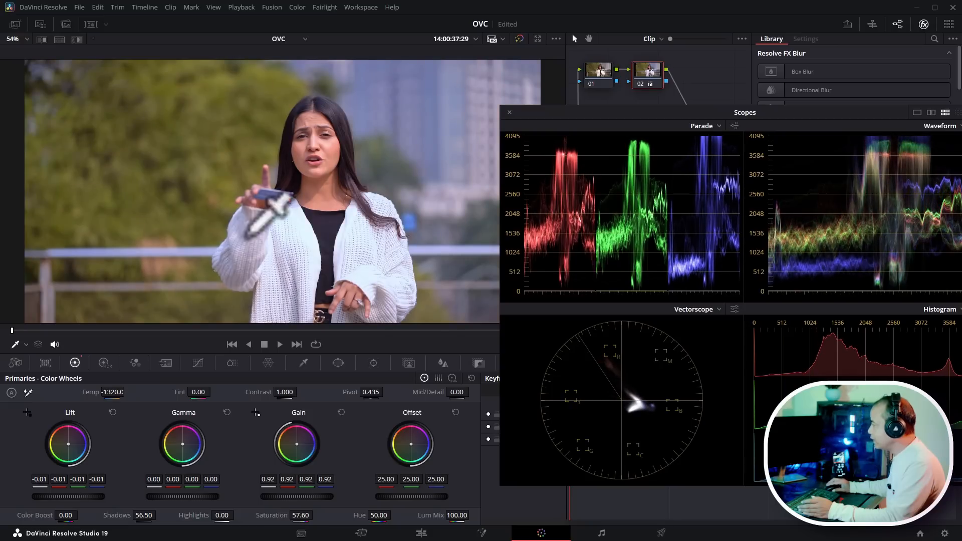
- Zoom in and out of the viewer to inspect the cooled grade on the presenter's face
scroll(301, 220, up, 1)
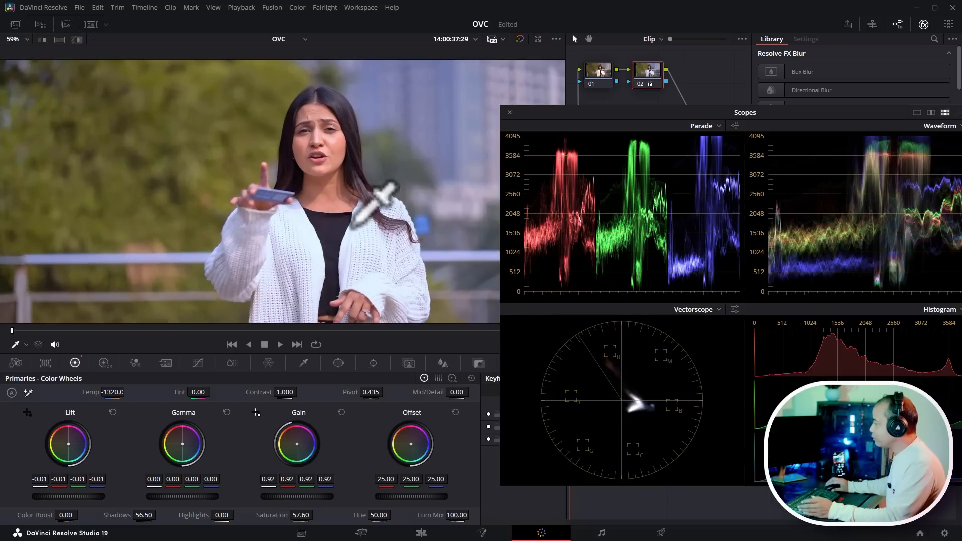
scroll(359, 220, up, 2)
scroll(366, 193, up, 2)
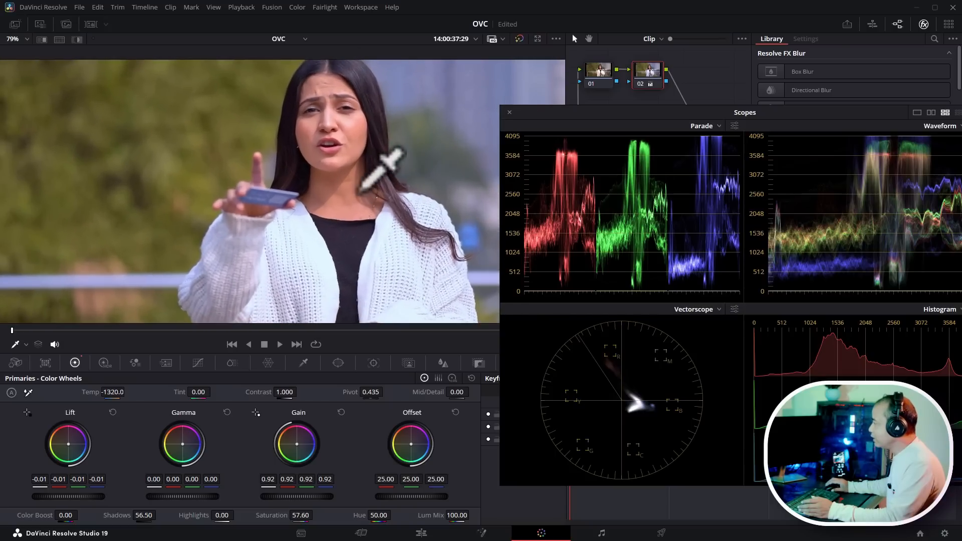
scroll(362, 194, down, 6)
scroll(374, 191, up, 4)
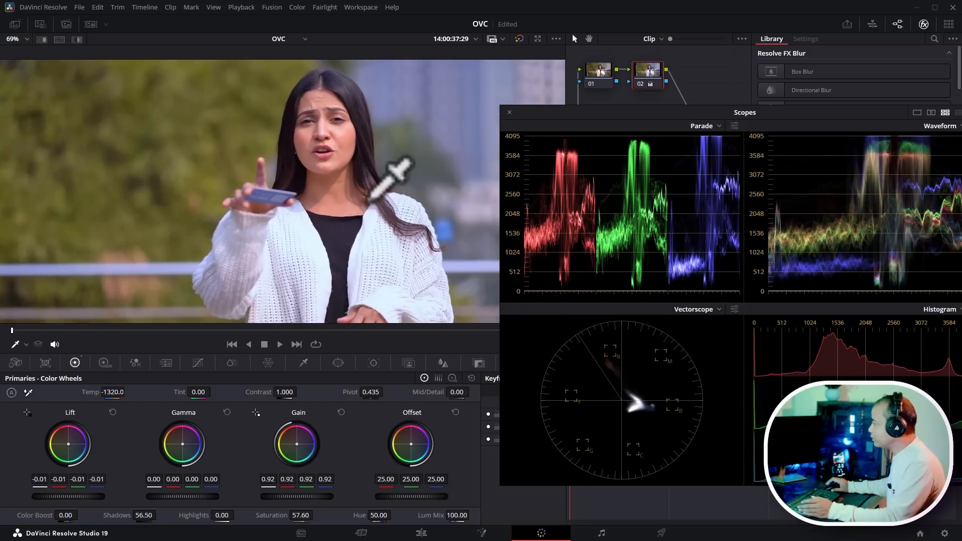
scroll(374, 197, down, 4)
scroll(373, 195, up, 5)
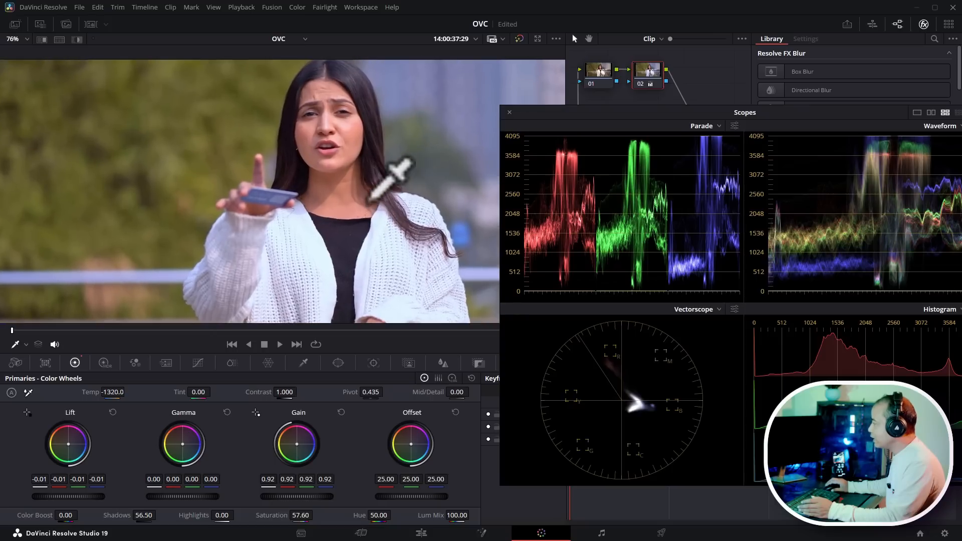
scroll(371, 199, up, 1)
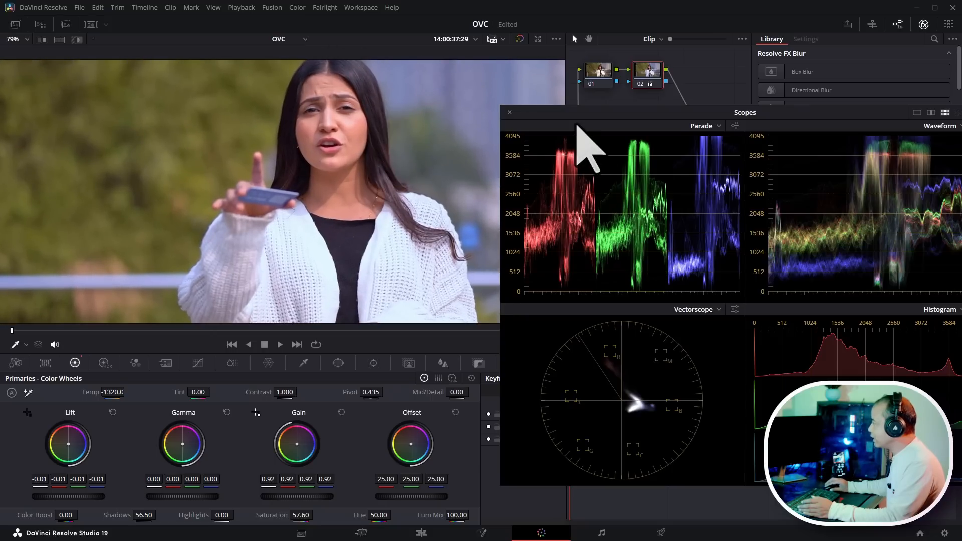
- Switch to the Log Wheels and push the Midtone wheel to 0.11, -0.03, -0.07
drag(577, 117, 631, 99)
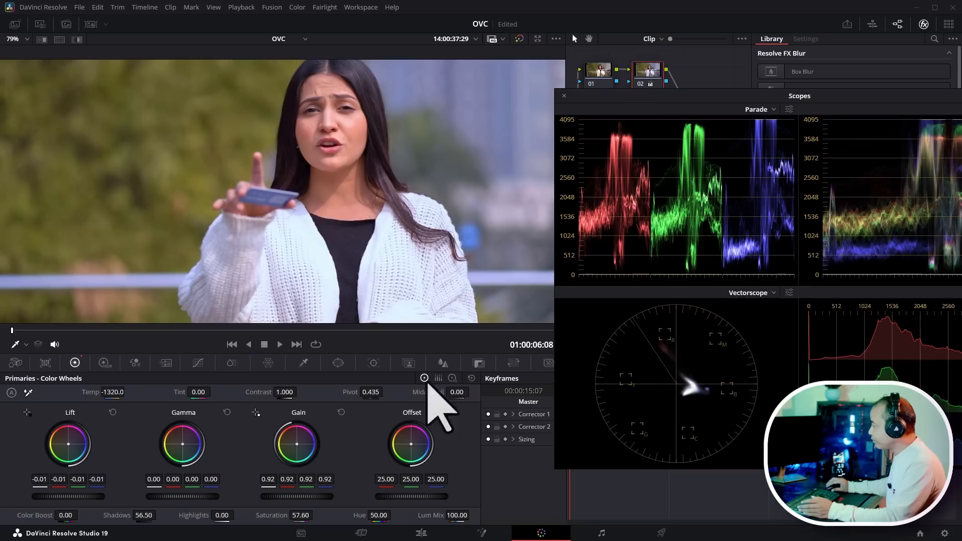
click(452, 380)
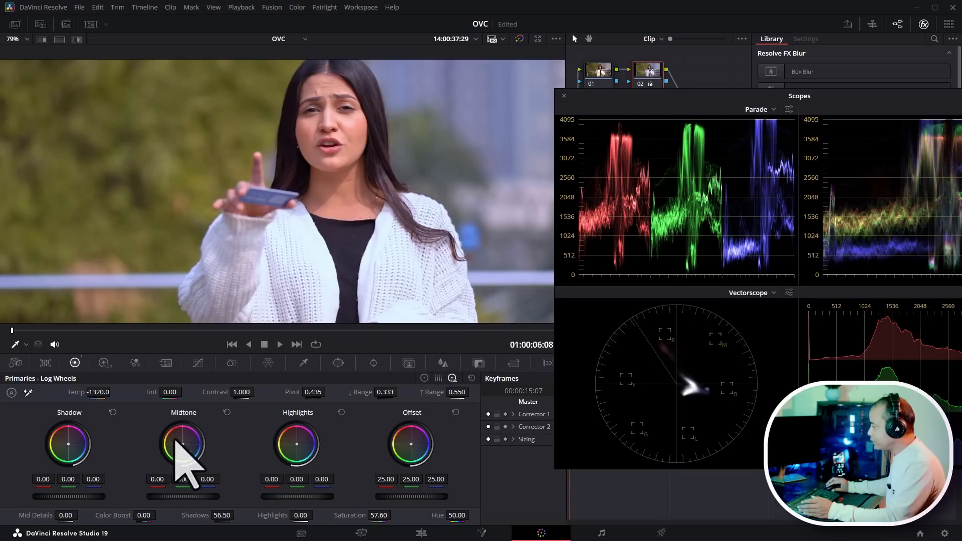
drag(183, 444, 178, 438)
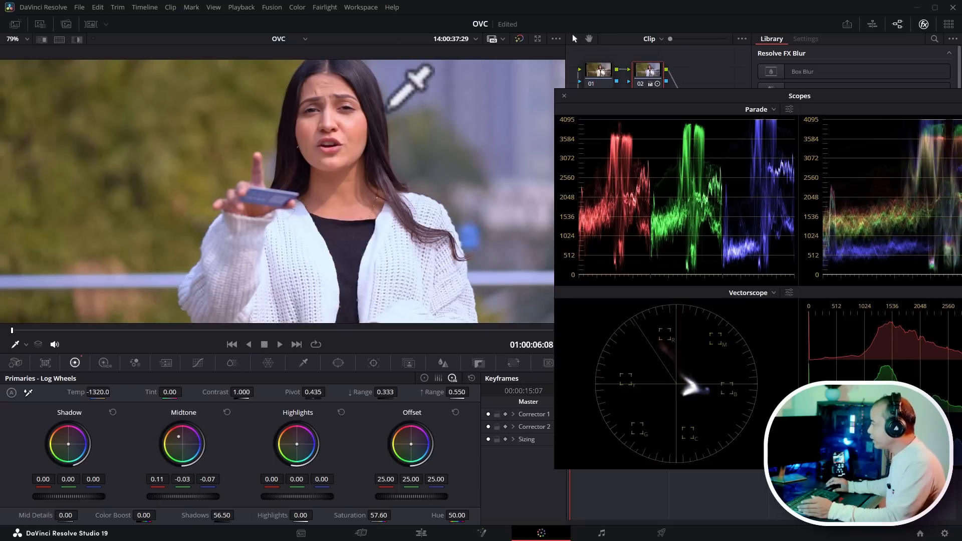
- Try adding a circular power window from the Window palette, then undo it
scroll(401, 115, down, 3)
scroll(401, 115, up, 3)
mouse_move(713, 97)
mouse_down()
mouse_move(576, 107)
mouse_move(612, 118)
mouse_move(784, 125)
mouse_move(709, 115)
mouse_up()
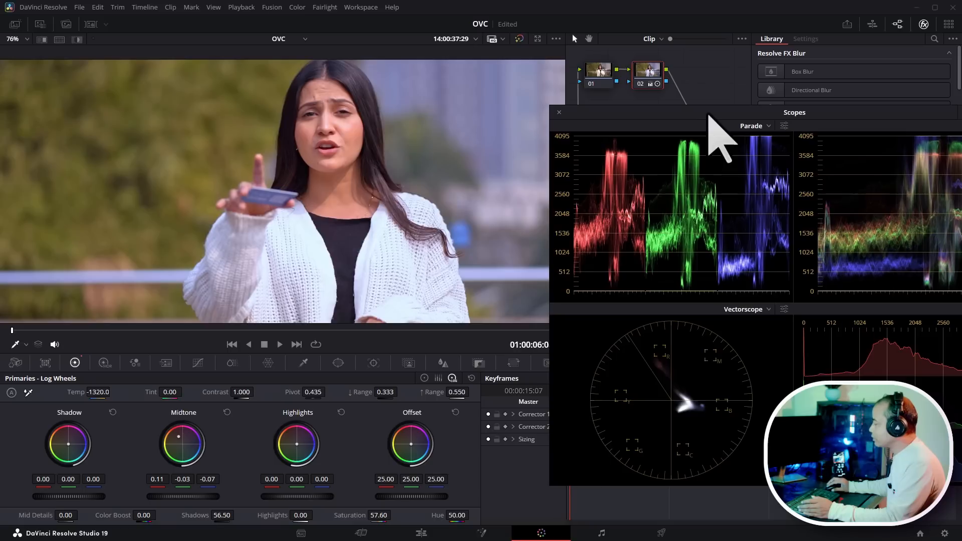
click(338, 363)
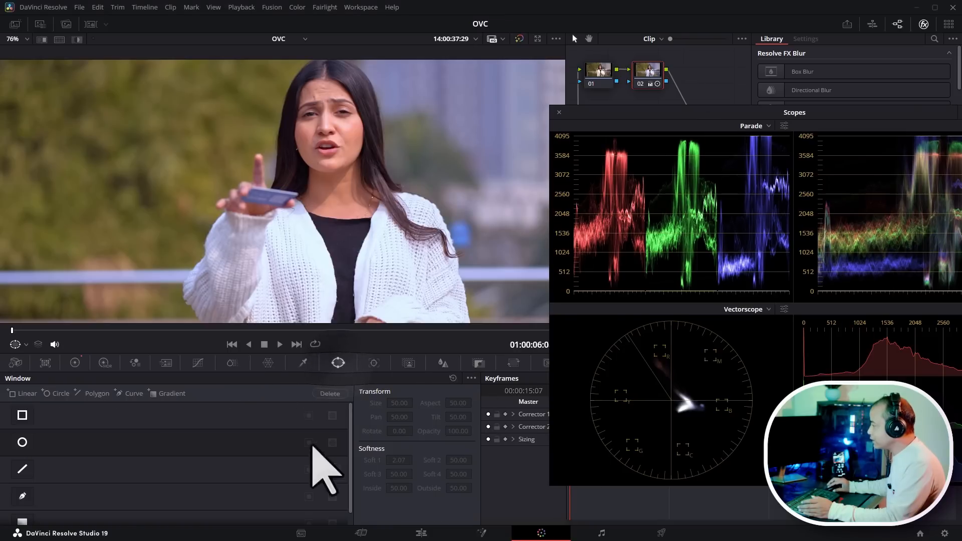
click(22, 442)
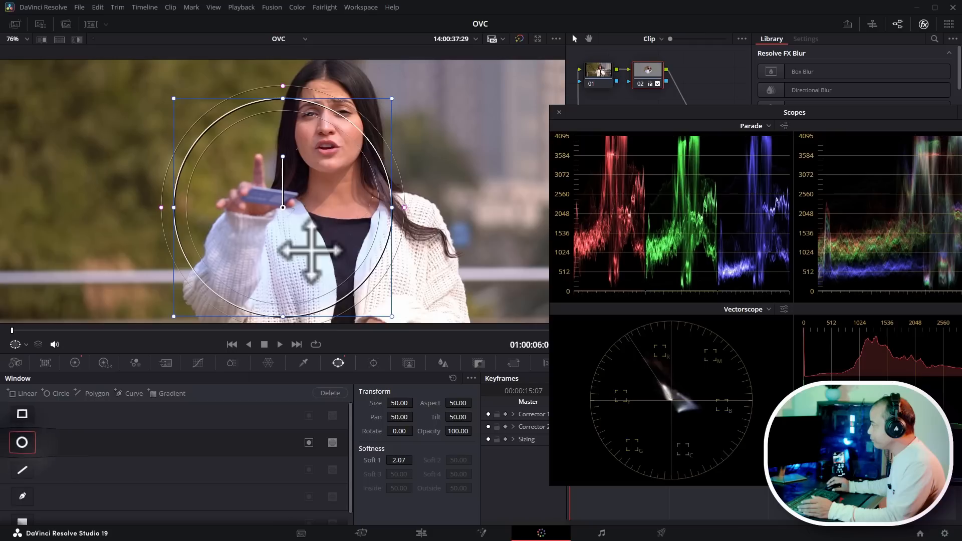
key(ctrl+z)
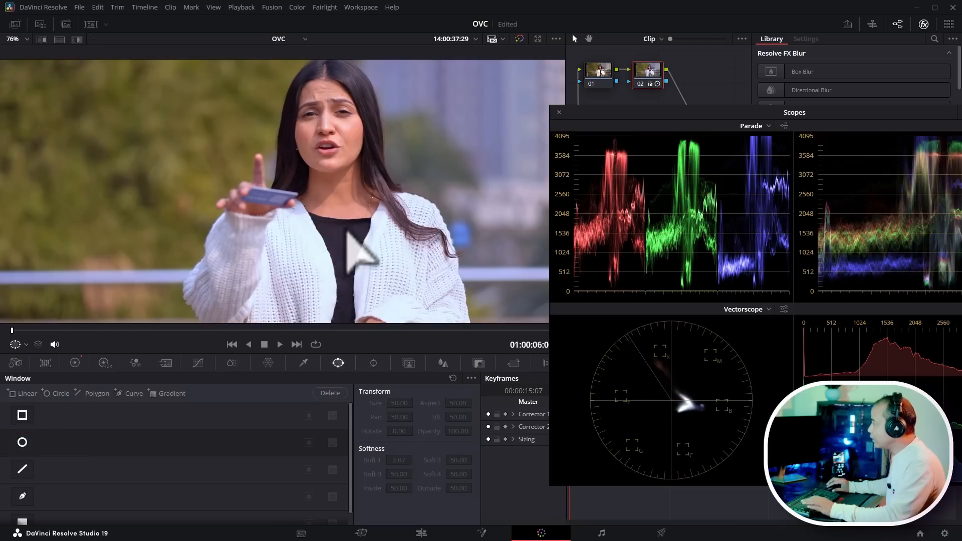
- Add a serial node after node 02
drag(695, 110, 690, 166)
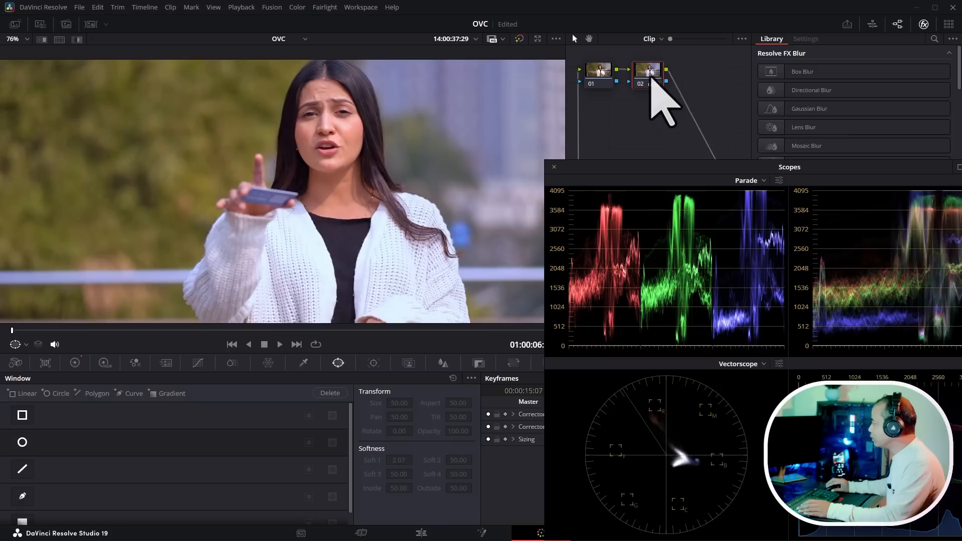
right_click(651, 79)
mouse_move(709, 125)
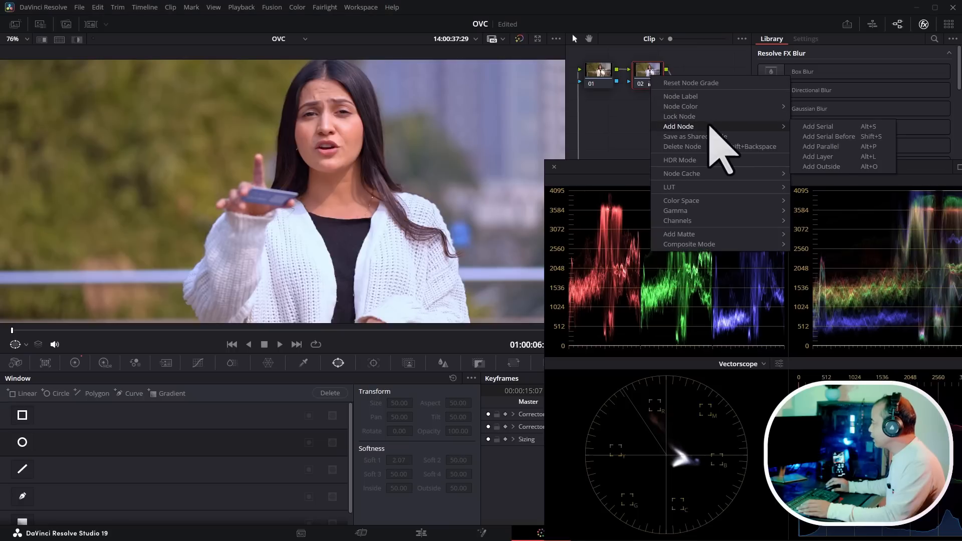
click(852, 127)
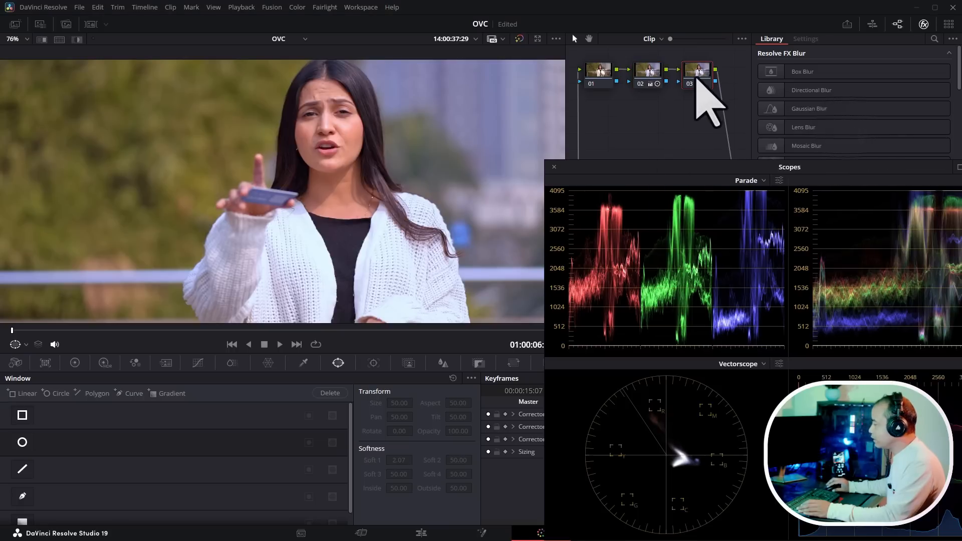
- Add a circular power window and shape it into a narrow oval over the presenter's face, about Size 4.57 and Aspect 31.69
click(22, 442)
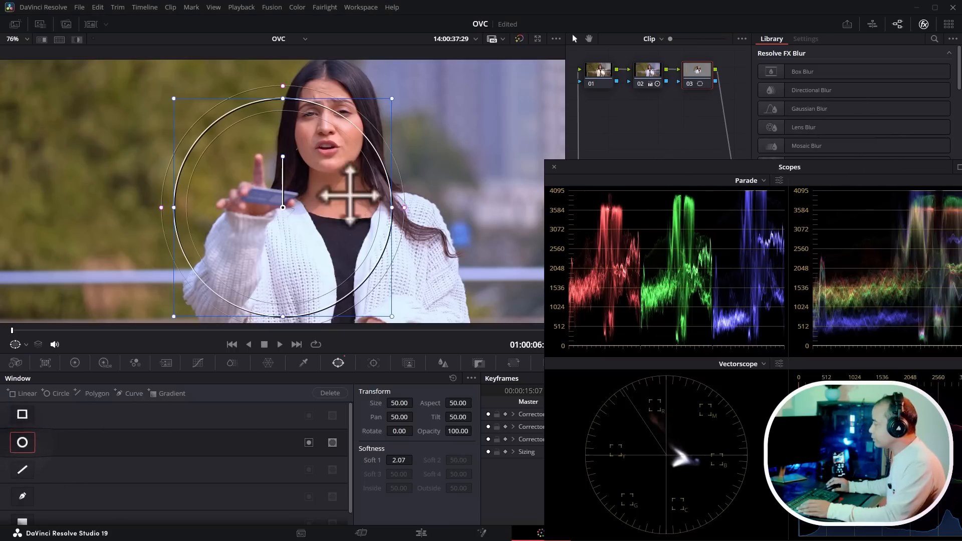
drag(350, 196, 371, 174)
drag(327, 283, 328, 204)
scroll(384, 149, up, 5)
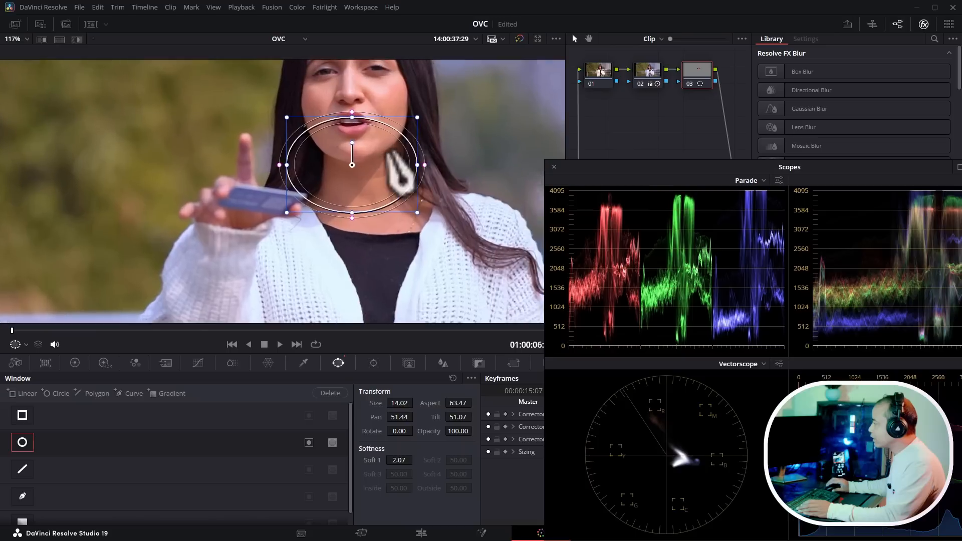
drag(379, 165, 404, 107)
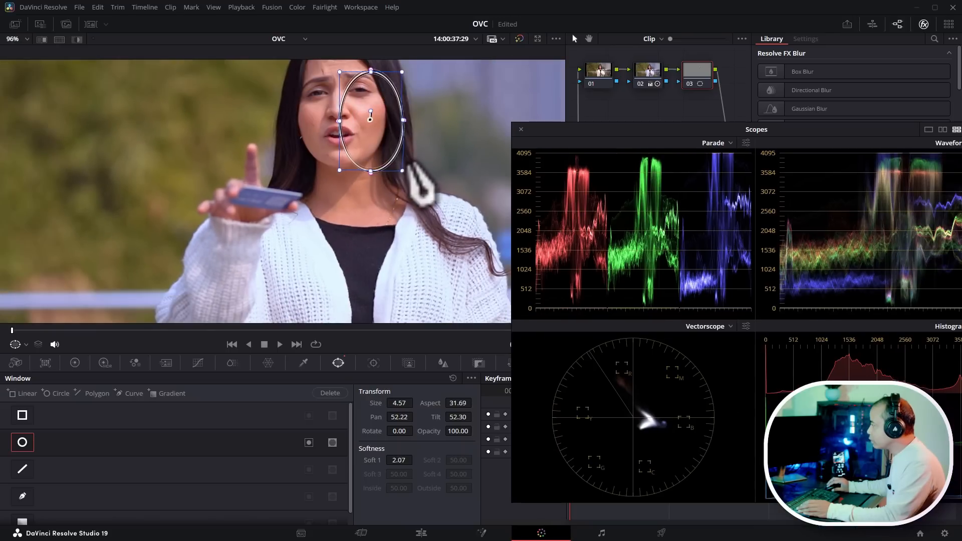
drag(386, 100, 353, 130)
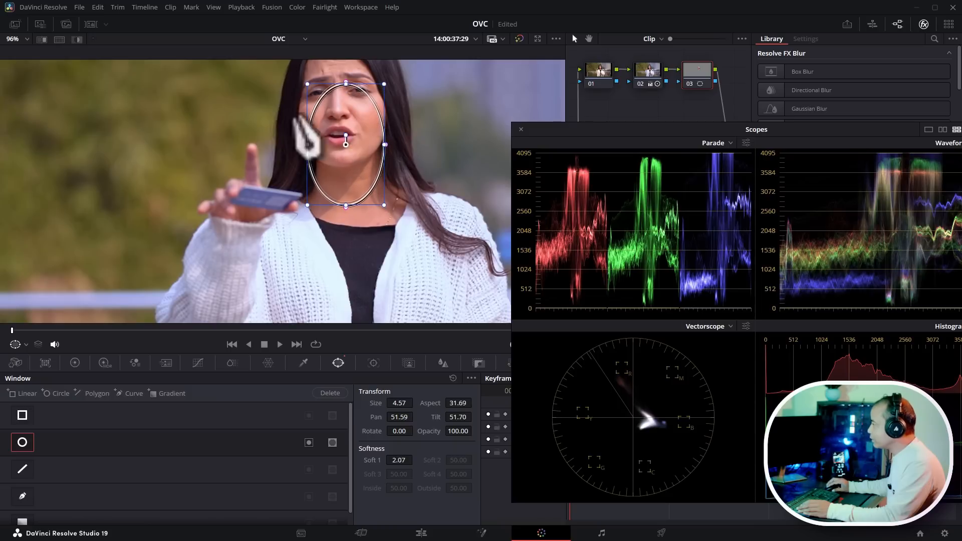
- Turn on the highlight preview and push the Offset wheel to warm the face inside the window
click(77, 39)
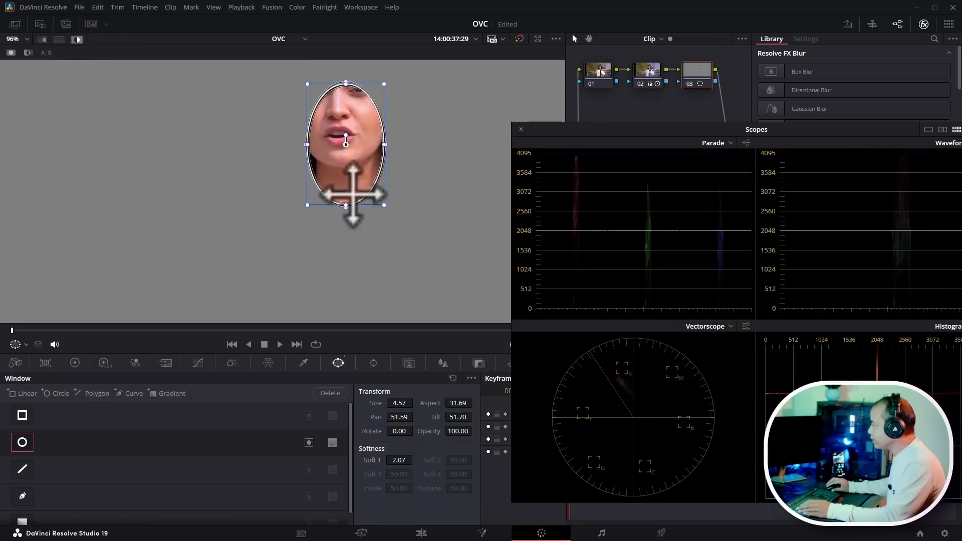
drag(685, 131, 662, 96)
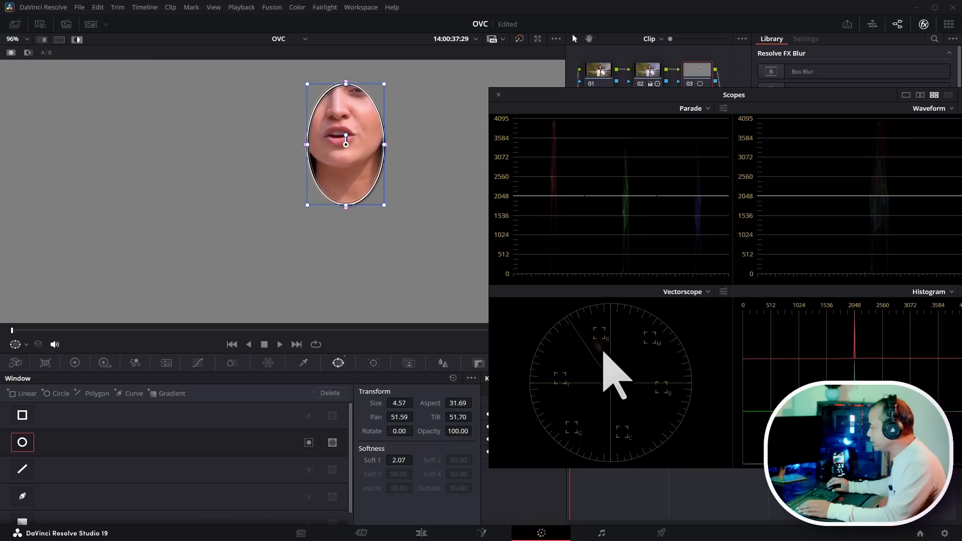
click(76, 363)
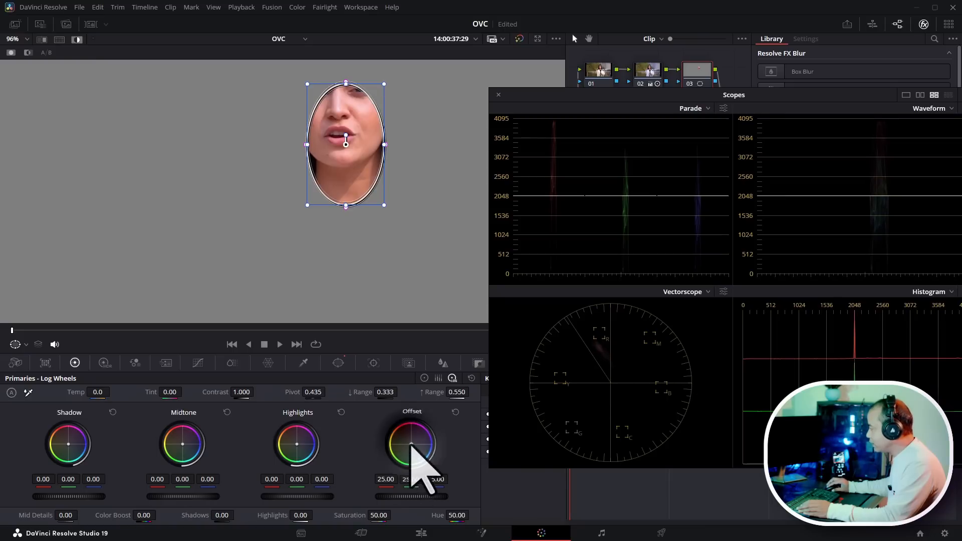
drag(414, 444, 411, 440)
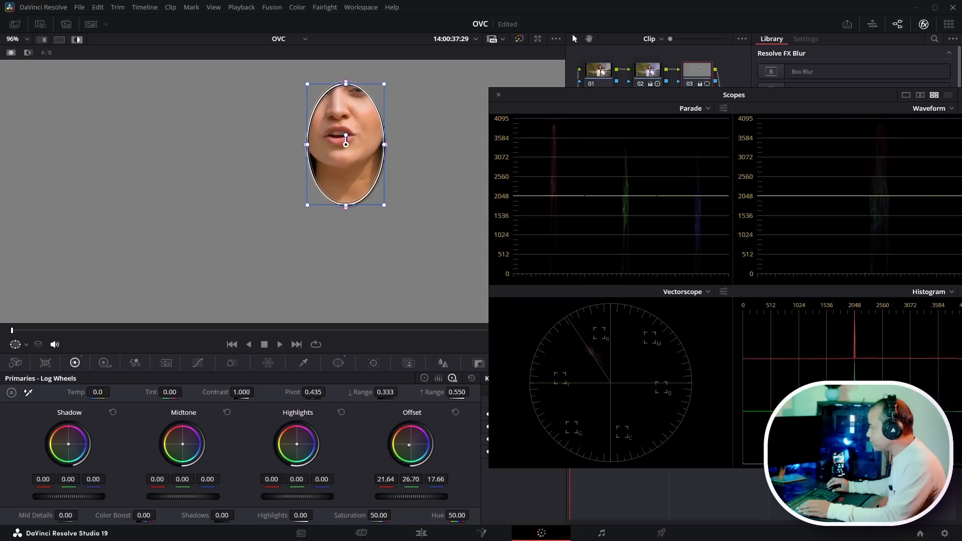
- Close the floating scopes window and turn off the highlight preview
drag(768, 101, 516, 113)
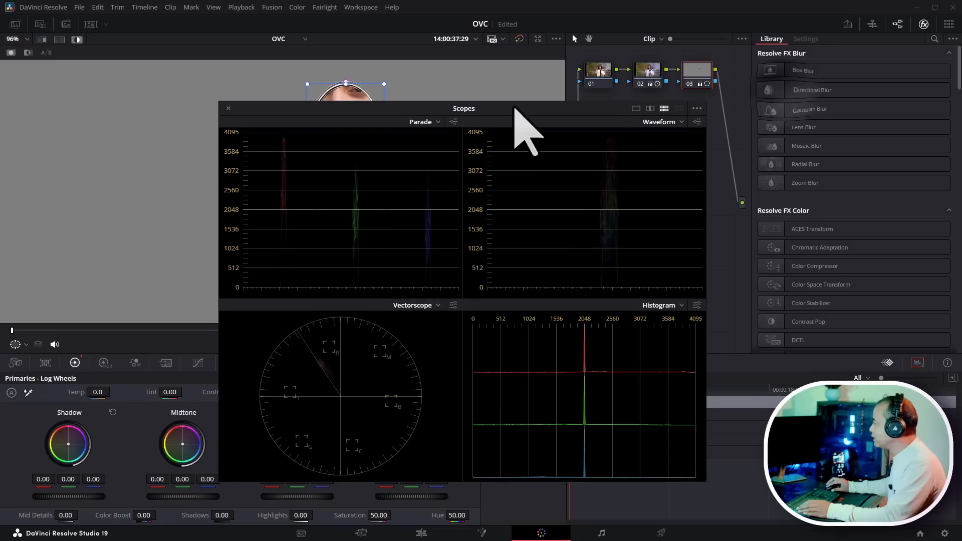
click(228, 108)
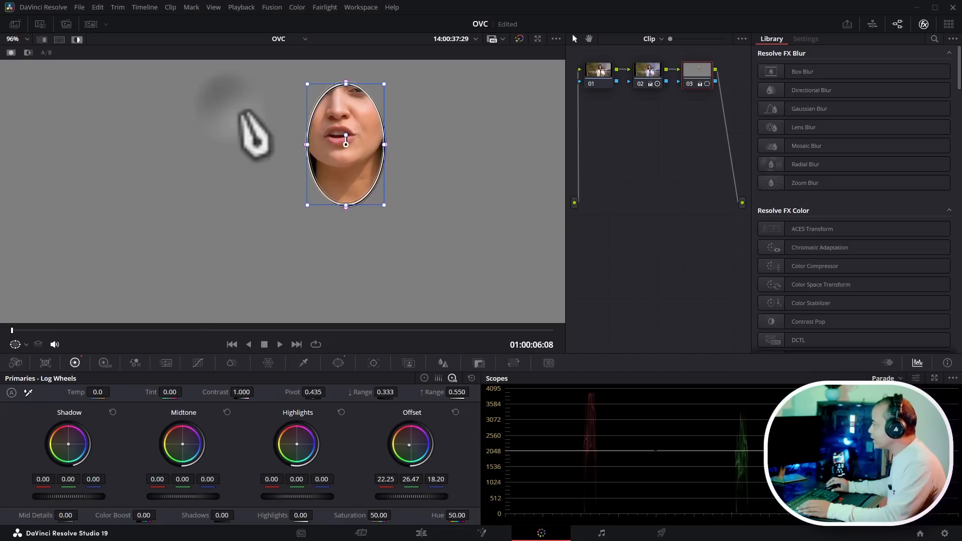
click(77, 40)
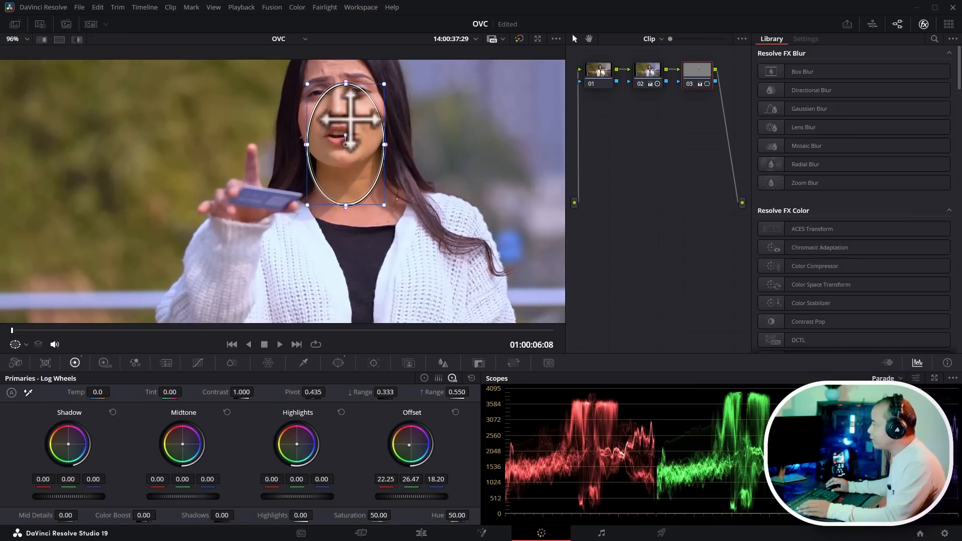
- Reposition and enlarge the oval window around the presenter's head, about Size 7.26 and Aspect 23.70
mouse_move(351, 113)
mouse_down()
mouse_move(415, 205)
mouse_move(376, 176)
mouse_move(369, 129)
mouse_move(344, 91)
mouse_move(384, 149)
mouse_move(323, 97)
mouse_move(354, 82)
mouse_move(376, 103)
mouse_move(344, 108)
mouse_move(350, 114)
mouse_up()
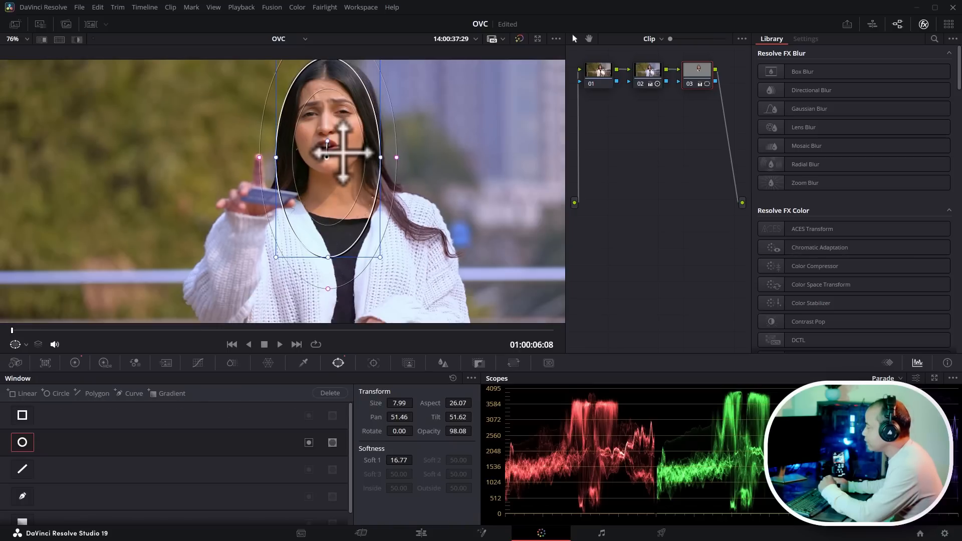
scroll(362, 189, down, 3)
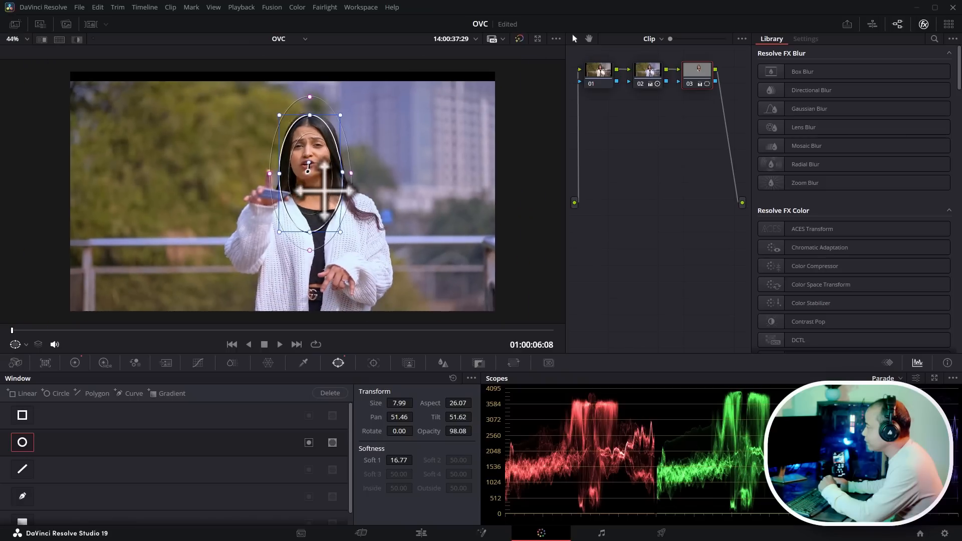
mouse_move(324, 191)
mouse_down()
mouse_move(338, 177)
mouse_move(315, 188)
mouse_up()
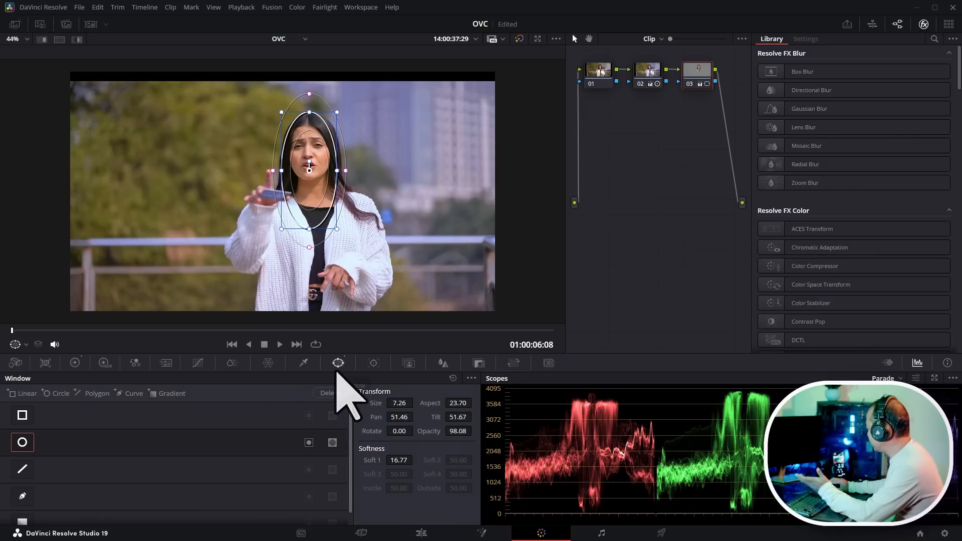
- Switch to the primary Color Wheels and warm the windowed face by setting Temp to 80.0
click(75, 364)
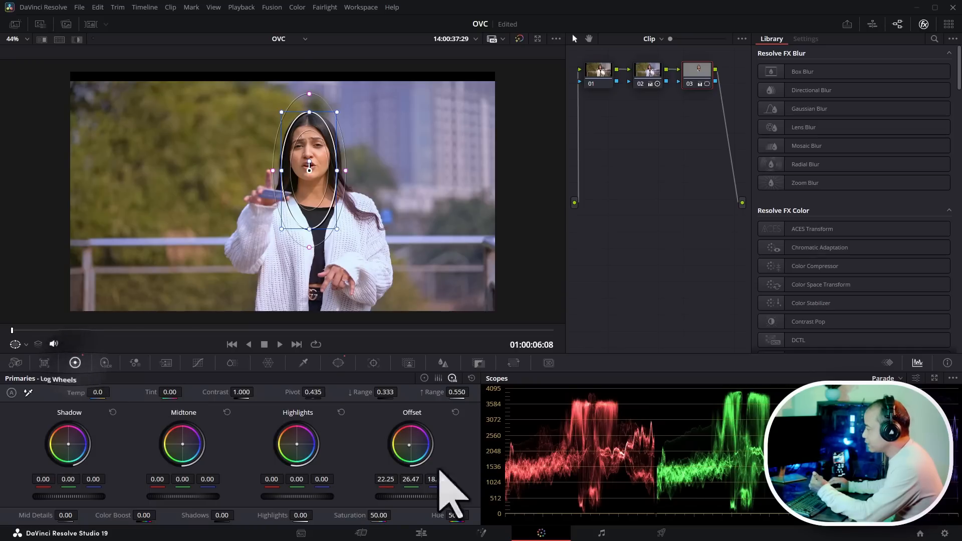
click(438, 378)
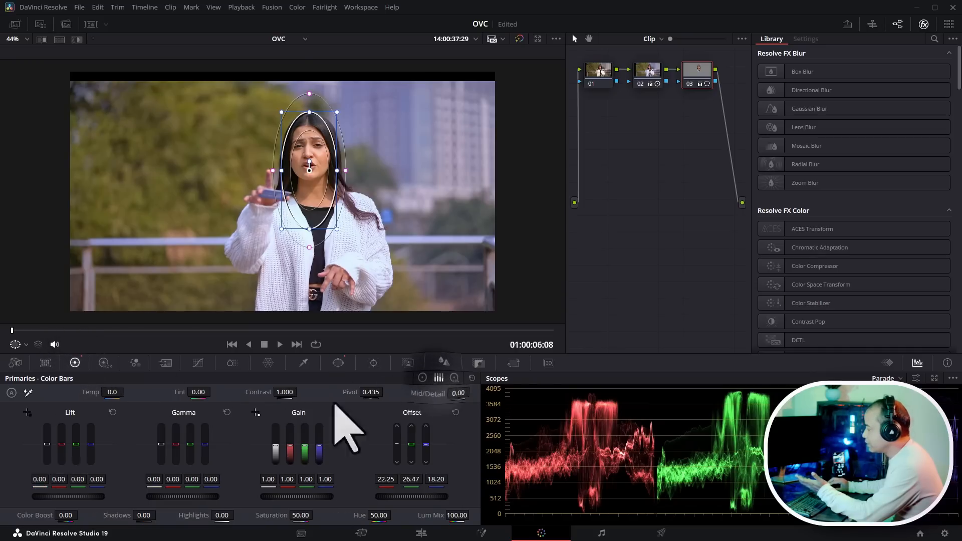
click(424, 378)
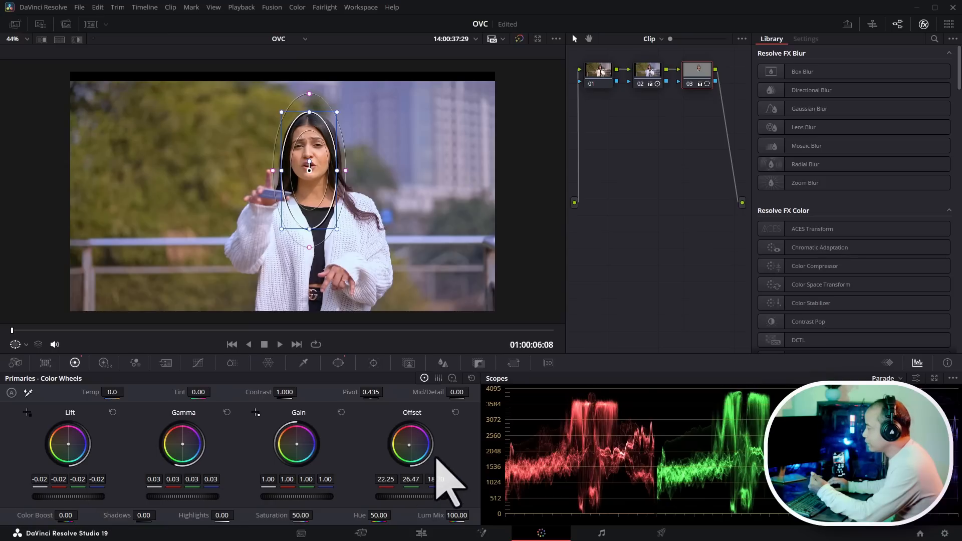
drag(116, 394, 60, 394)
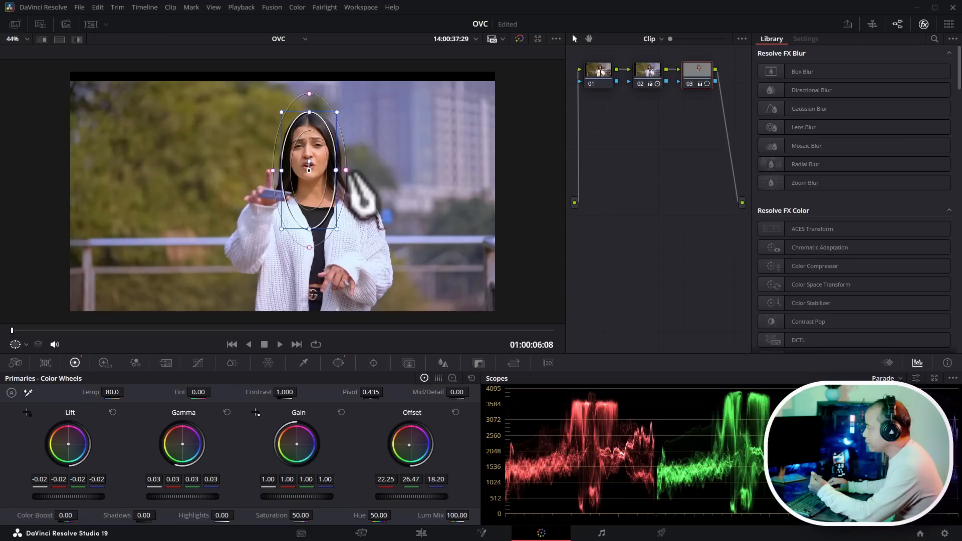
- Widen the window's outer softness edge and track the window forward through the clip
drag(345, 170, 342, 170)
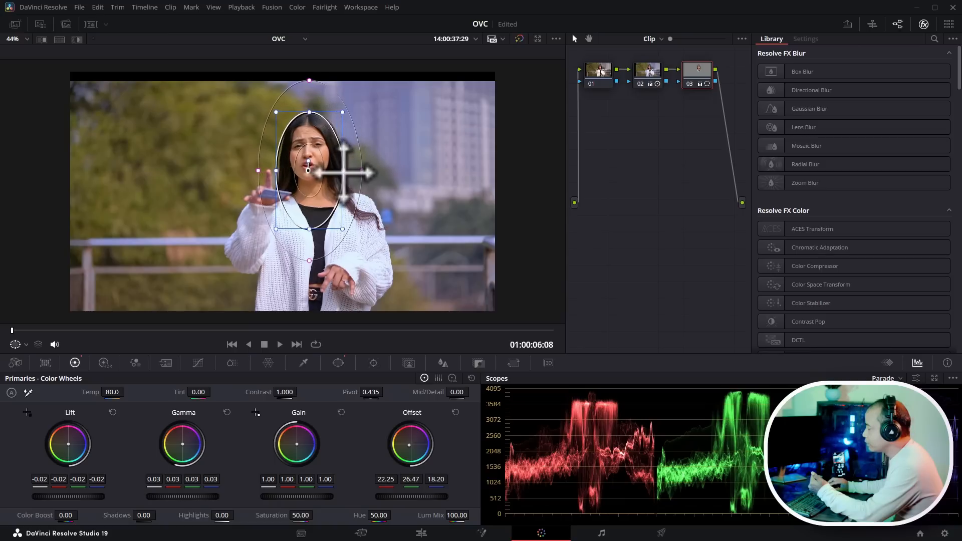
click(373, 364)
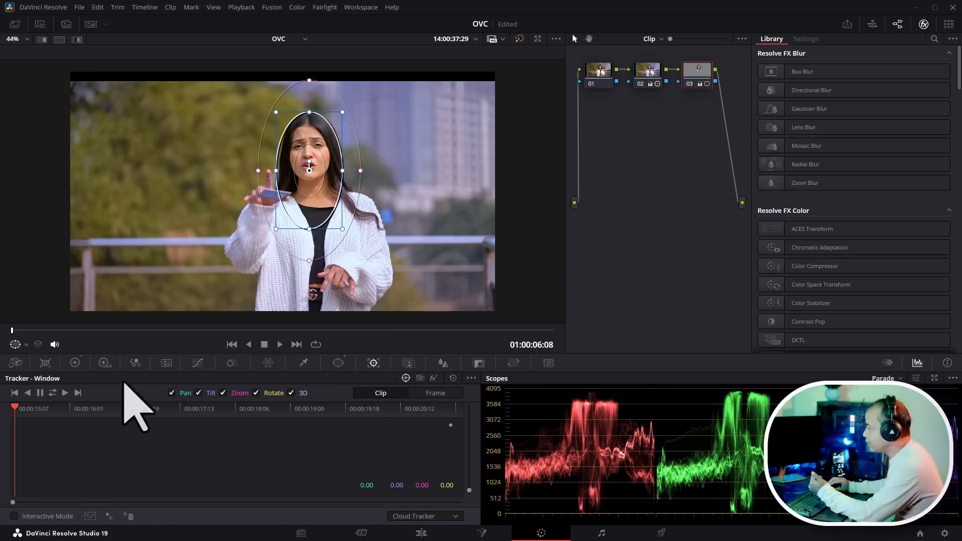
click(52, 393)
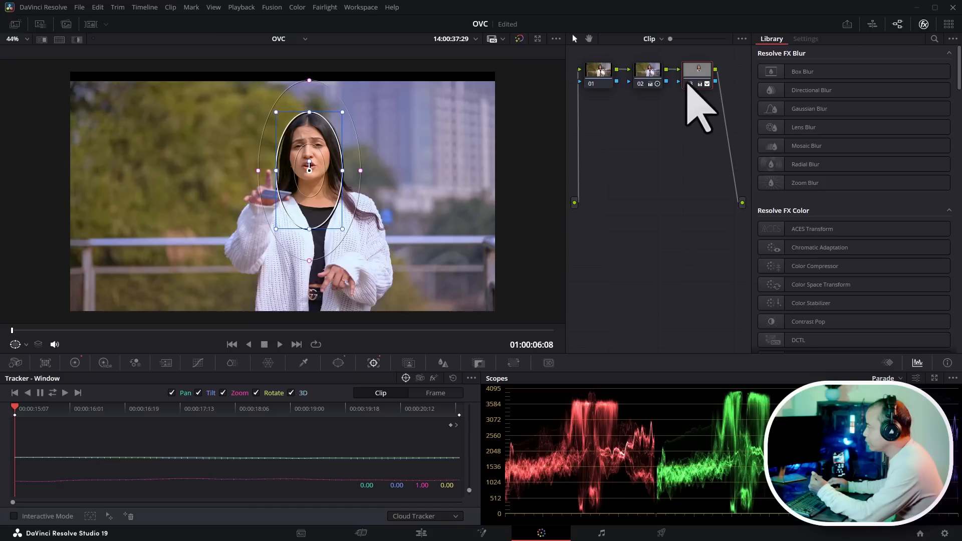
drag(688, 84, 687, 86)
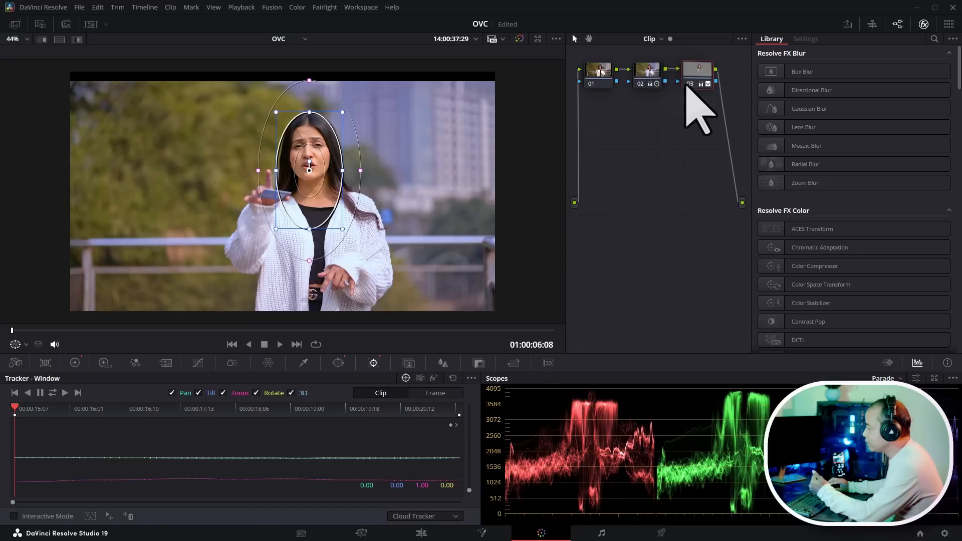
scroll(434, 228, down, 2)
scroll(425, 221, up, 1)
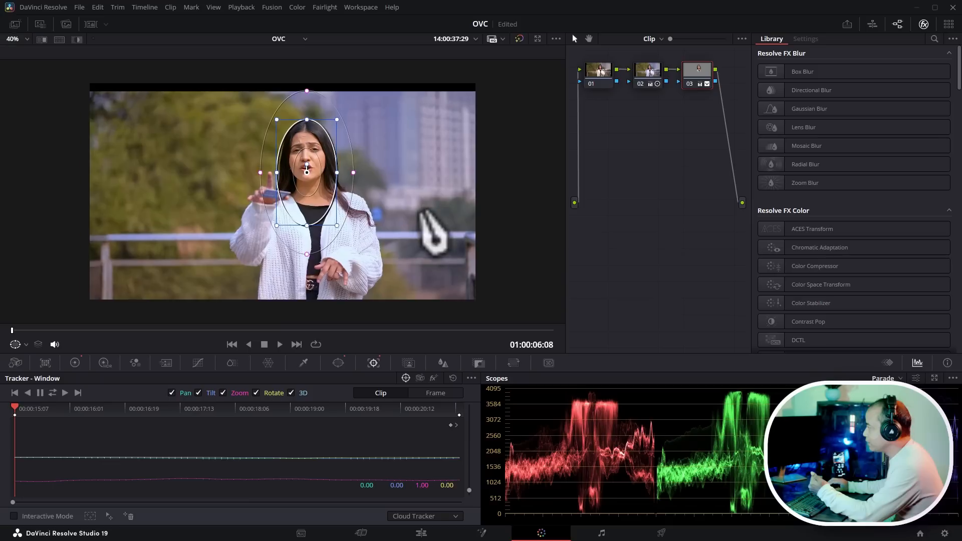
scroll(426, 220, up, 1)
scroll(424, 218, down, 2)
scroll(419, 215, up, 1)
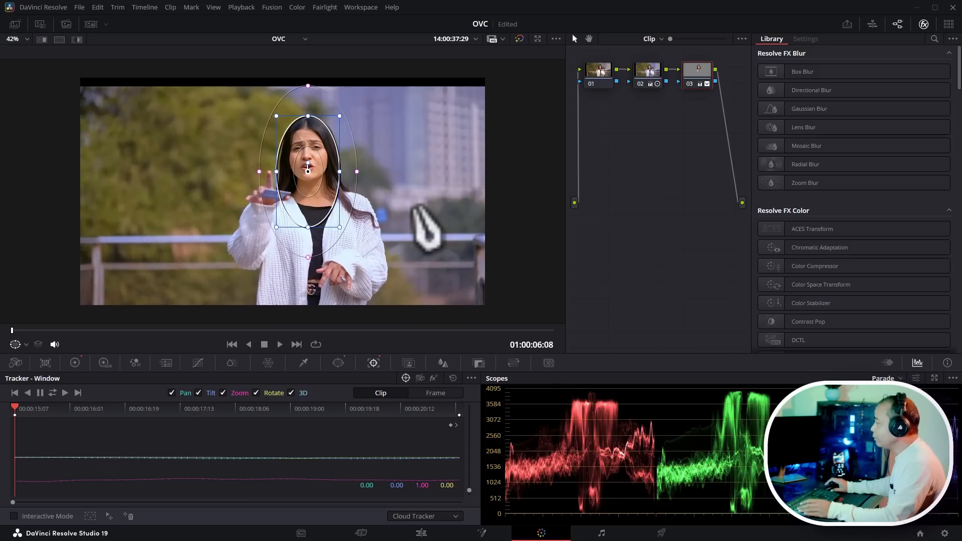
scroll(428, 173, up, 1)
scroll(425, 173, down, 2)
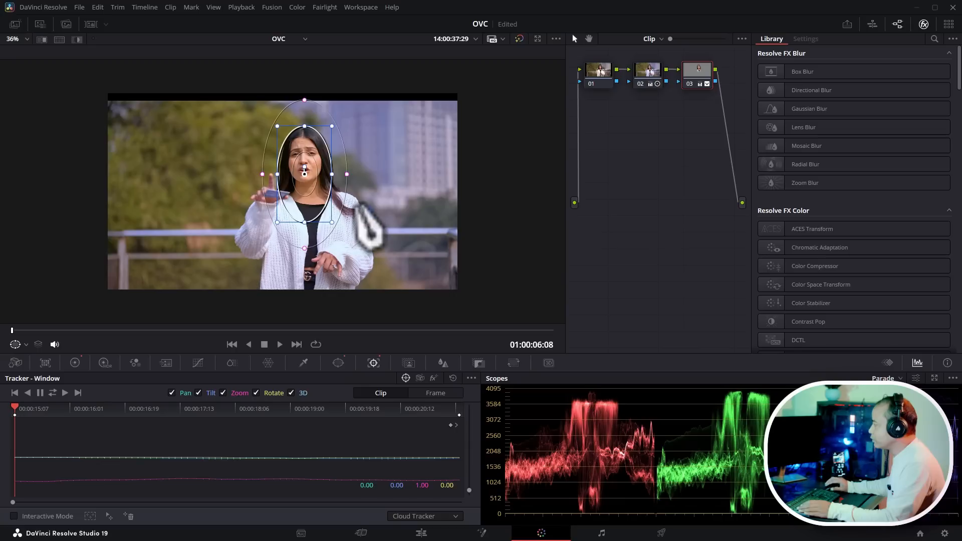
- Add an outside node from node 03 to grade the area outside the face window
right_click(693, 80)
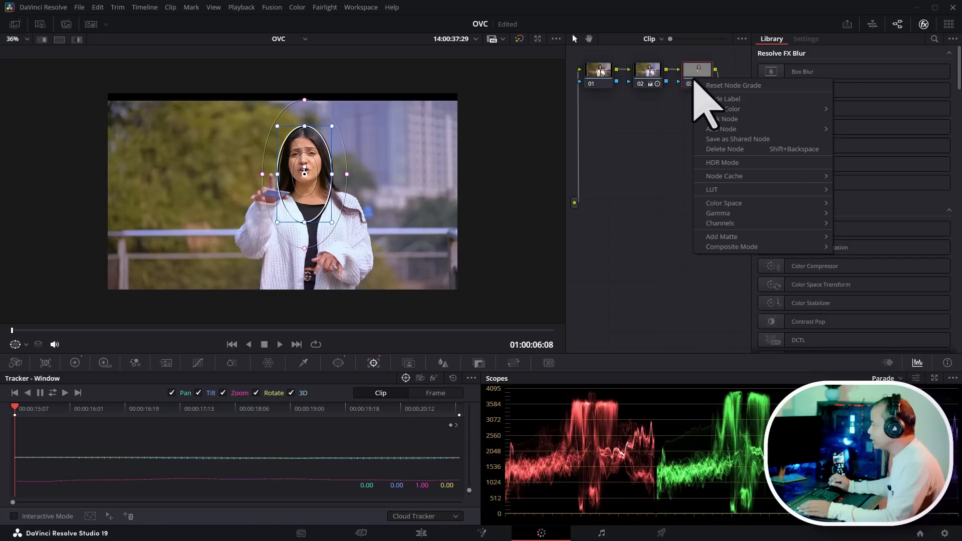
mouse_move(732, 132)
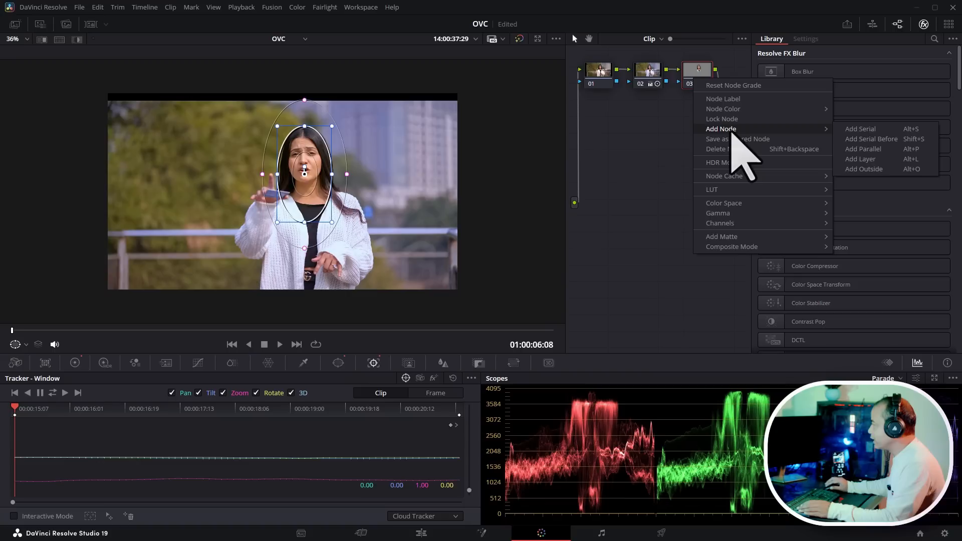
click(887, 171)
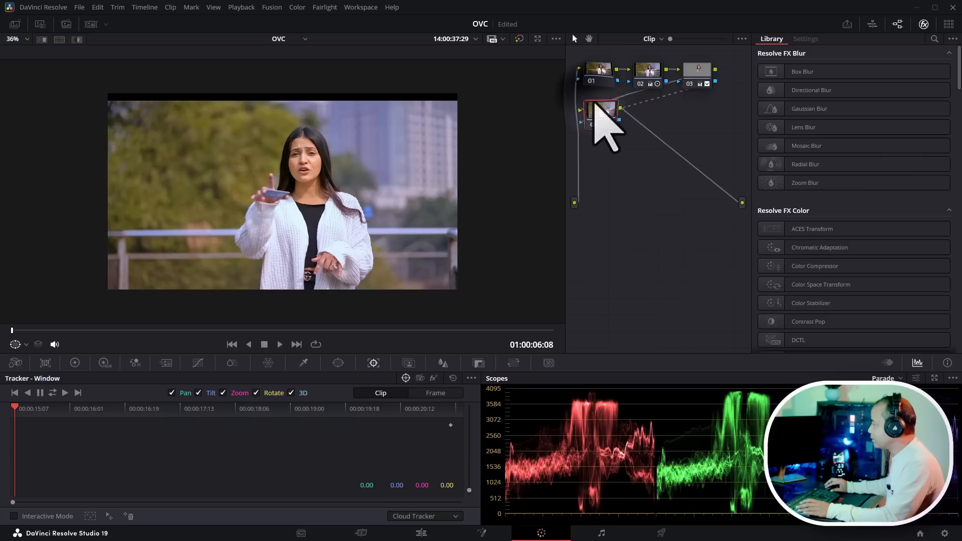
drag(596, 103, 594, 99)
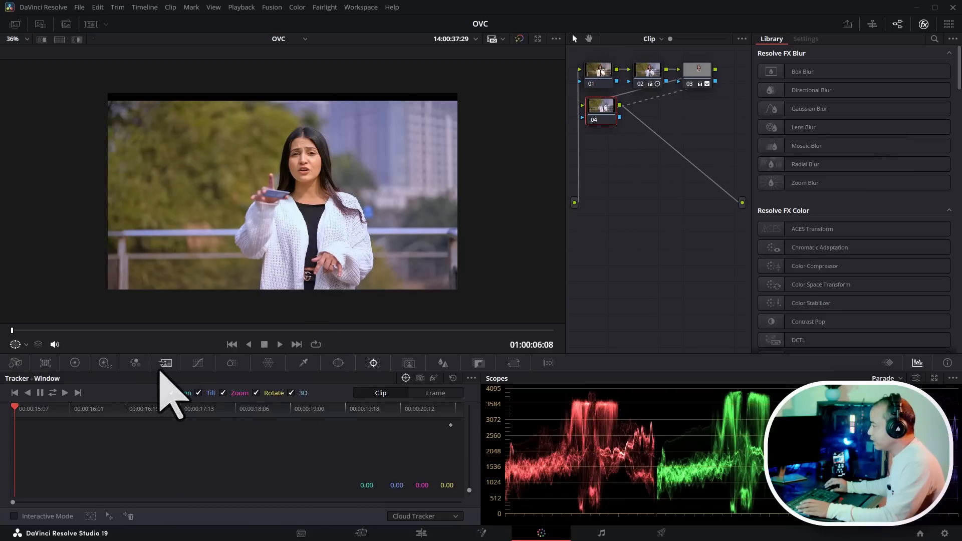
- Cool the background outside the window by setting Temp to -970.0 and open the Color Warper
click(75, 363)
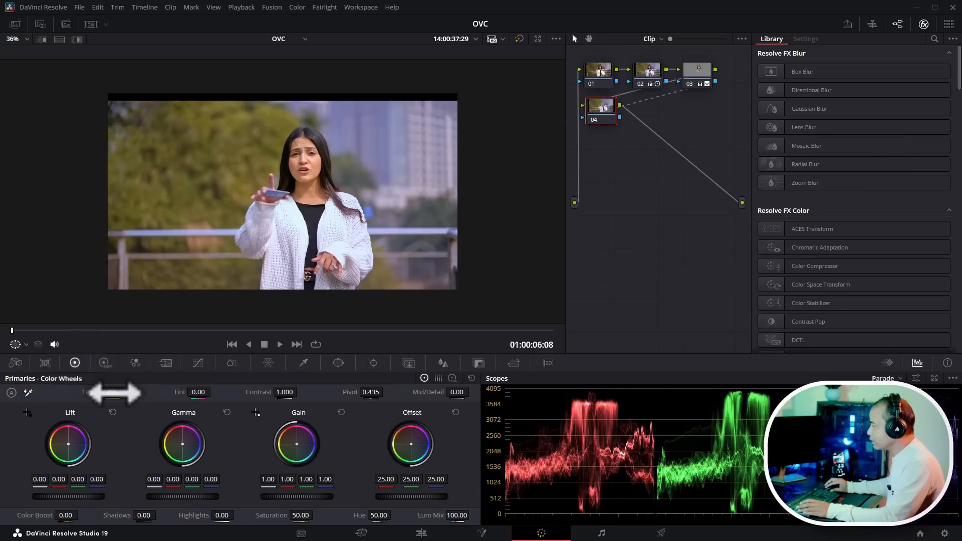
drag(114, 393, 93, 393)
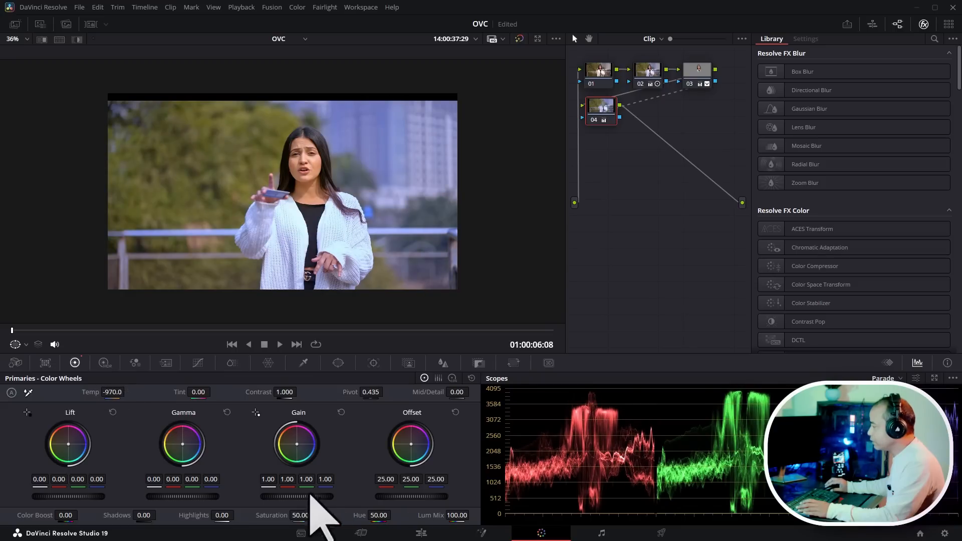
click(268, 363)
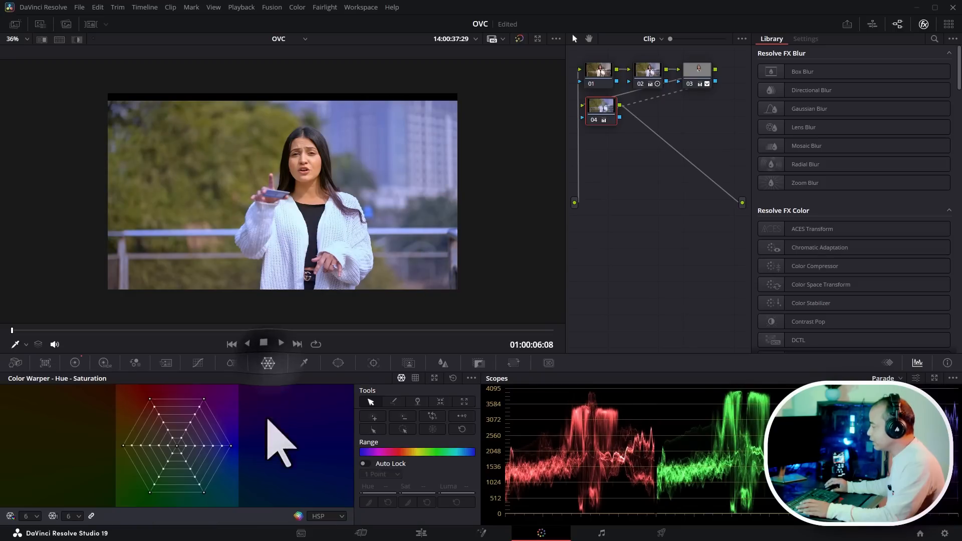
- Shift a background colour point in the Color Warper and raise the Gamma master wheel to 0.02
drag(149, 493, 123, 519)
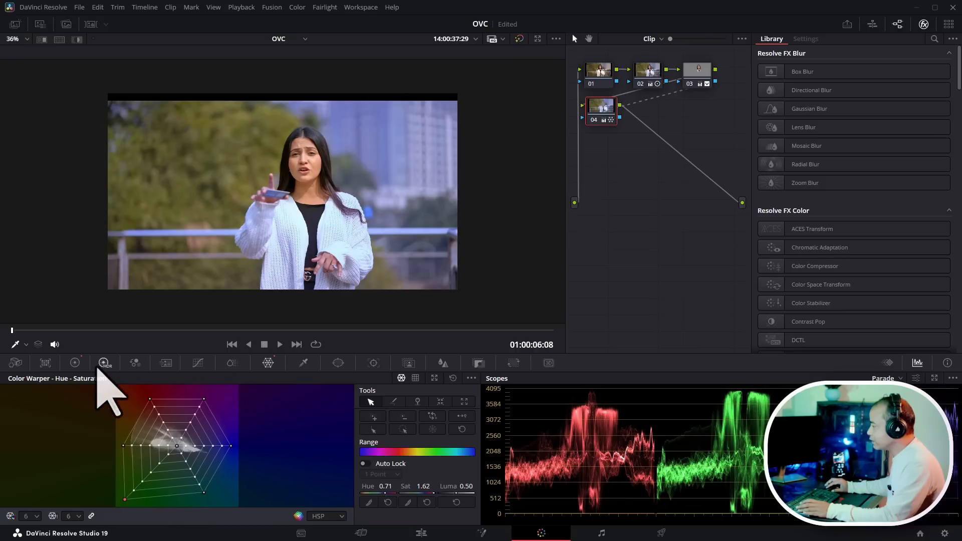
click(75, 364)
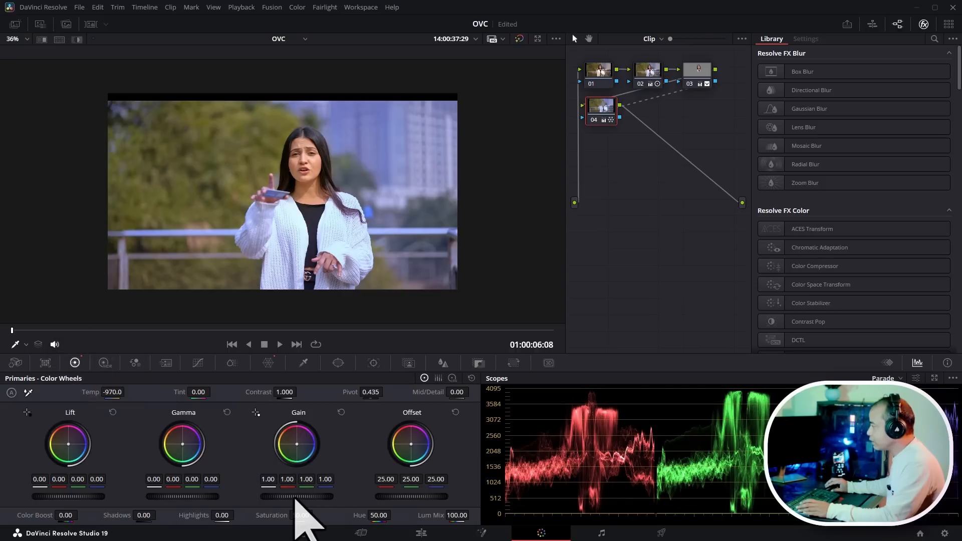
drag(294, 497, 296, 499)
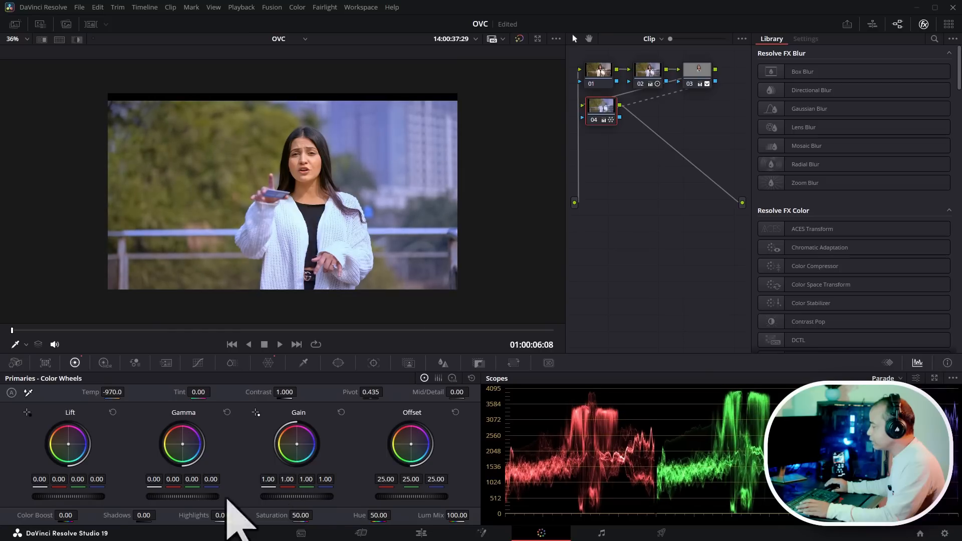
drag(179, 497, 180, 497)
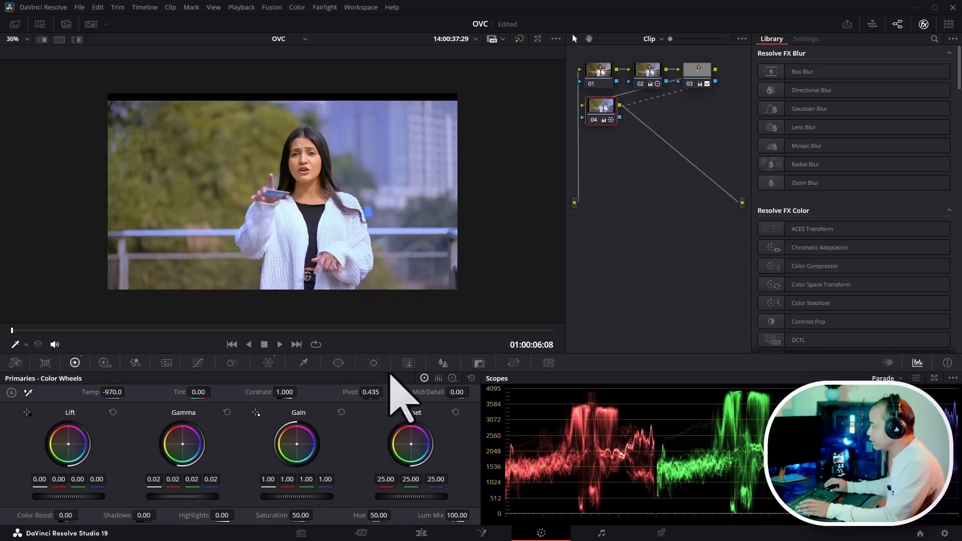
- Switch to the Color Bars and set the Lift values to -0.02, 0.00, 0.01 and 0.00
click(438, 379)
drag(75, 445, 49, 444)
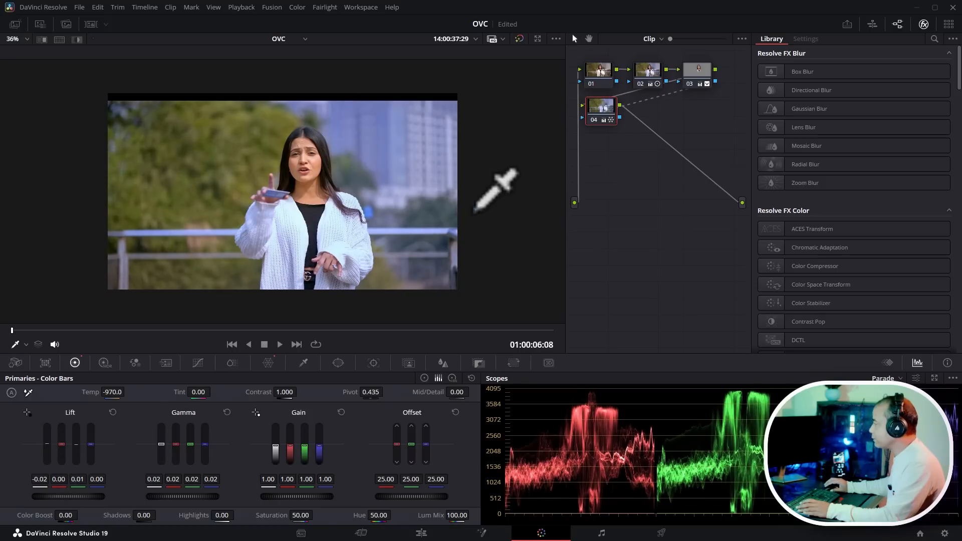
scroll(441, 183, up, 2)
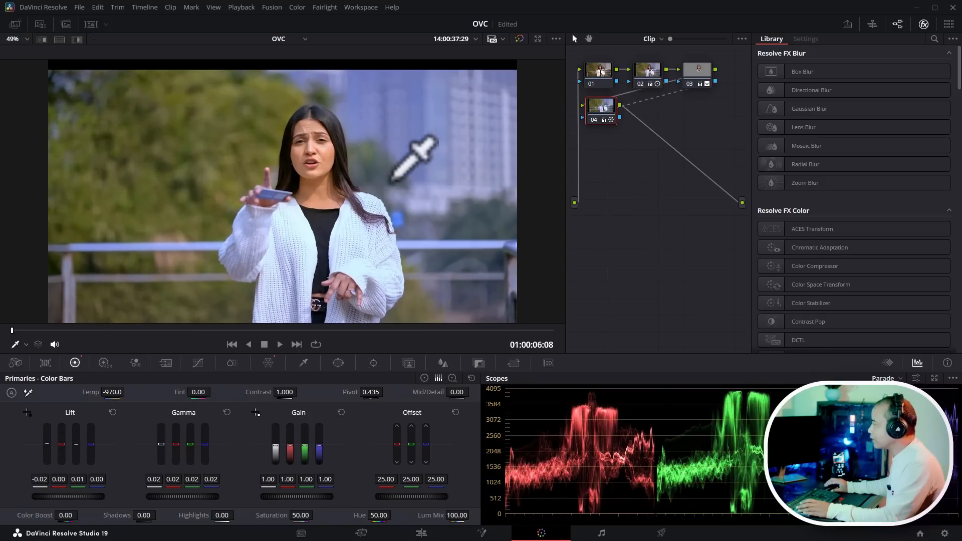
scroll(393, 178, down, 1)
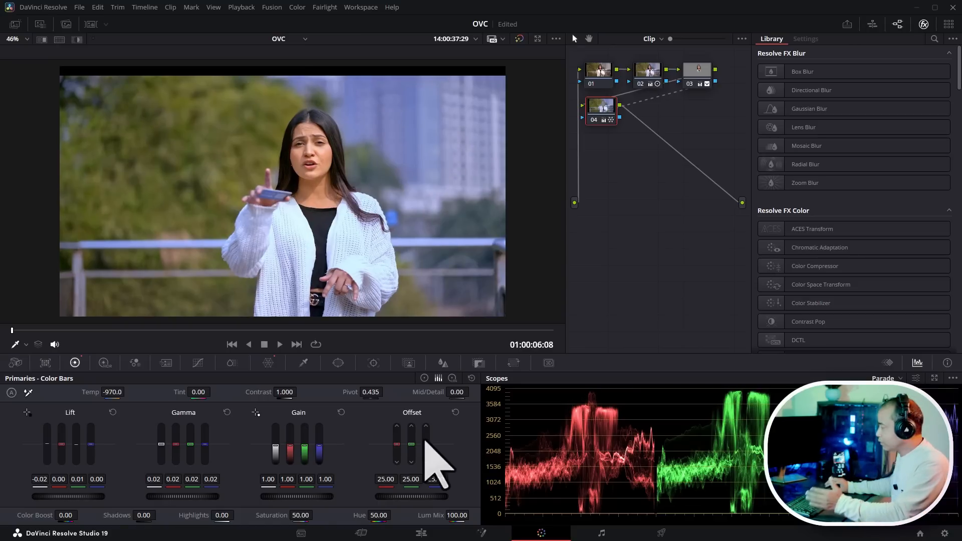
- On the Edit page, trim the end of the female voiceover audio back to about 01:00:29:19
click(423, 533)
scroll(517, 401, down, 5)
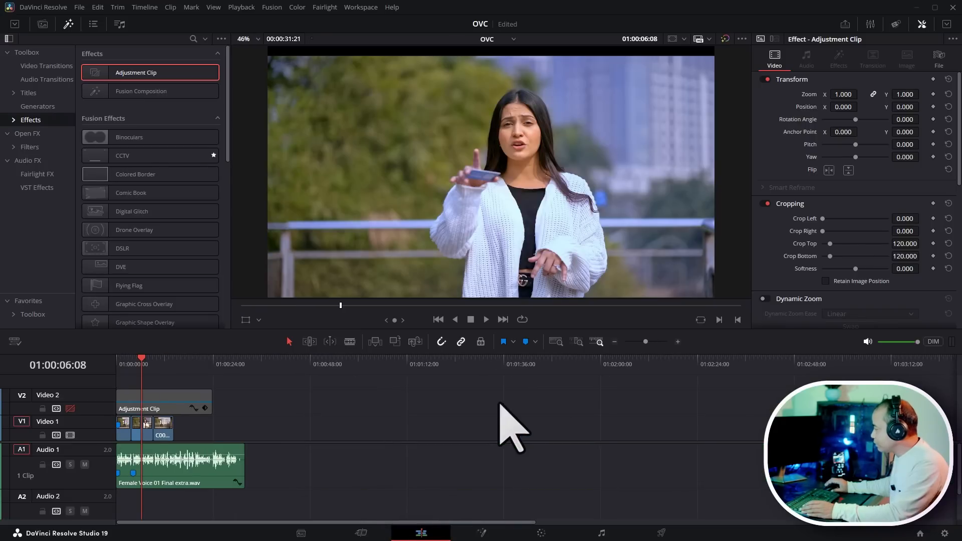
drag(271, 362, 245, 363)
scroll(396, 394, up, 5)
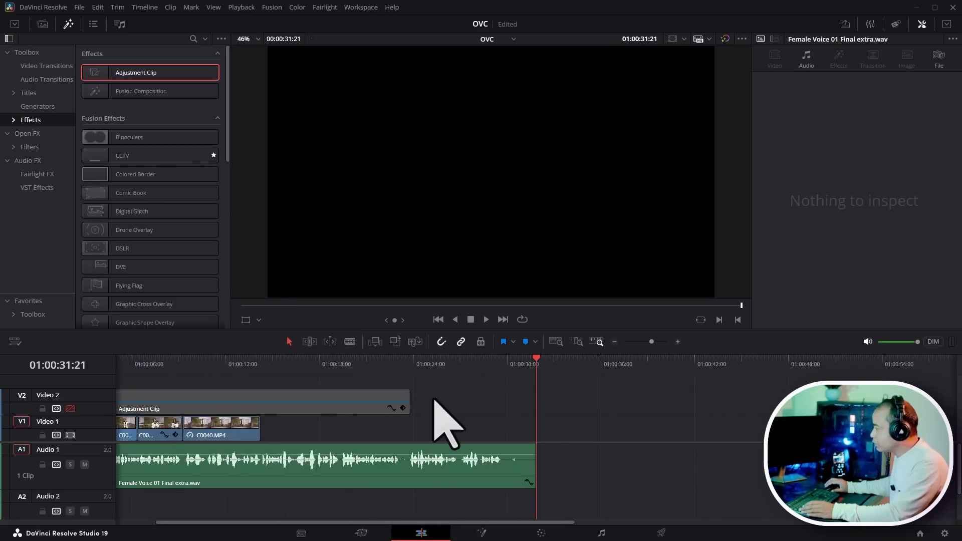
drag(539, 369, 445, 371)
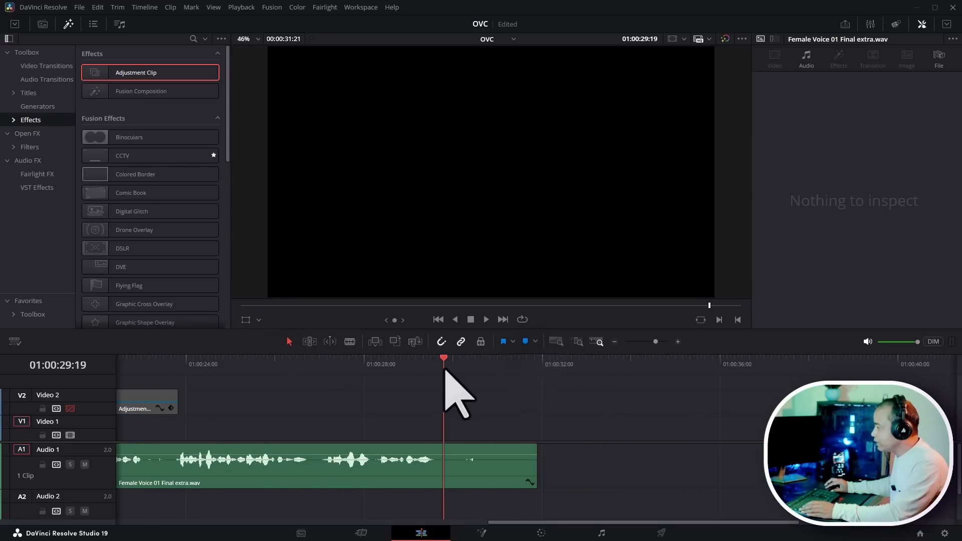
drag(536, 466, 448, 459)
- Place the playhead at 01:00:06:08 and return to the Color page with the clip thumbnails shown
scroll(521, 431, down, 5)
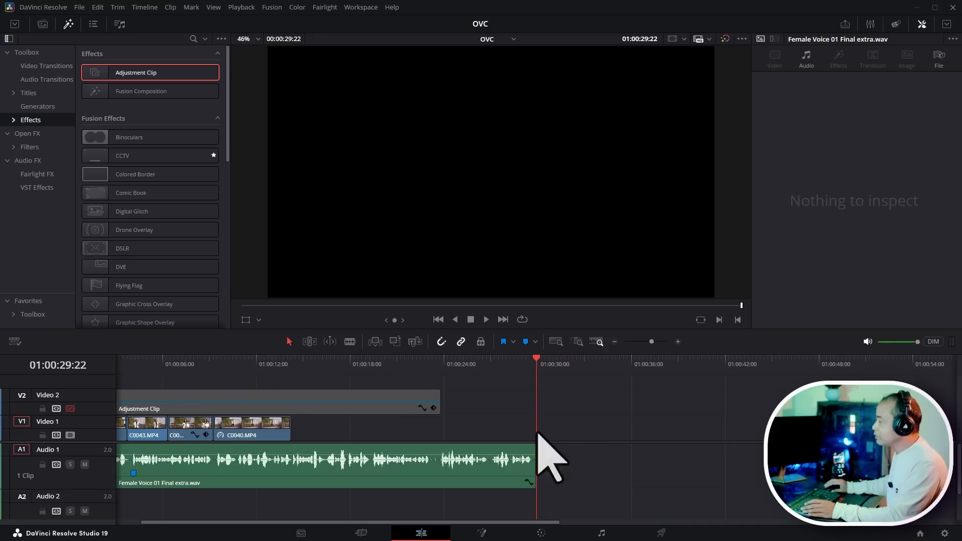
drag(273, 363, 54, 360)
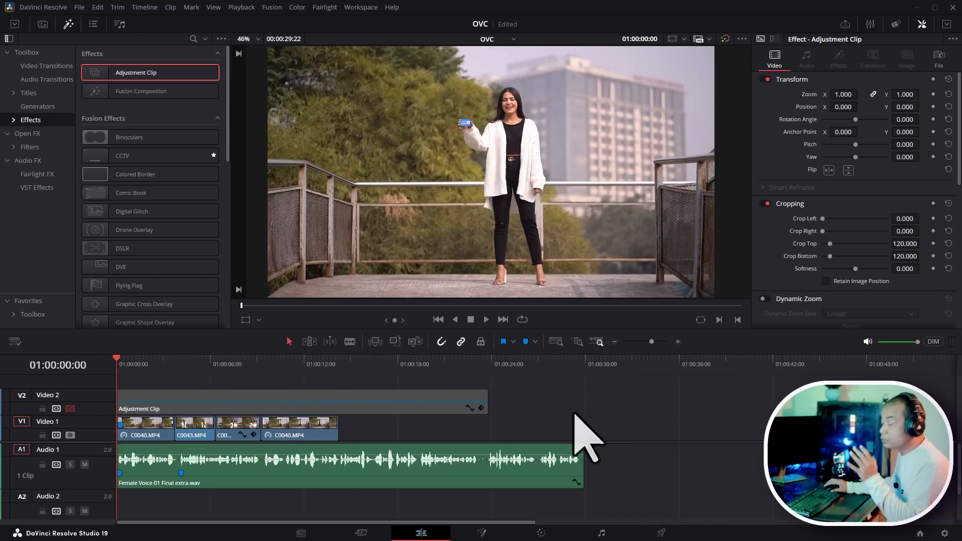
mouse_move(208, 362)
mouse_down()
mouse_move(246, 364)
mouse_move(216, 365)
mouse_up()
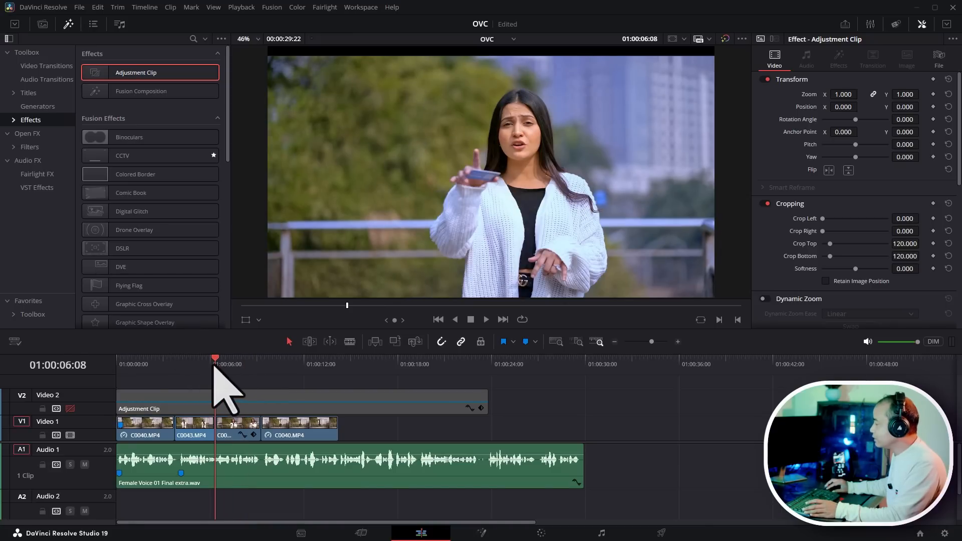
click(541, 533)
click(90, 24)
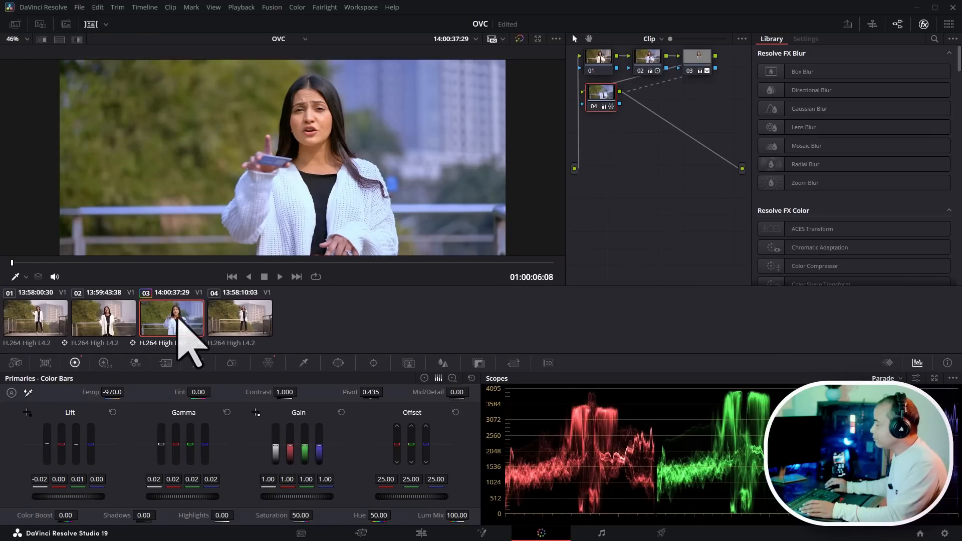
- Compare clip 02 against clip 03 by switching between their thumbnails, ending on clip 03
click(106, 319)
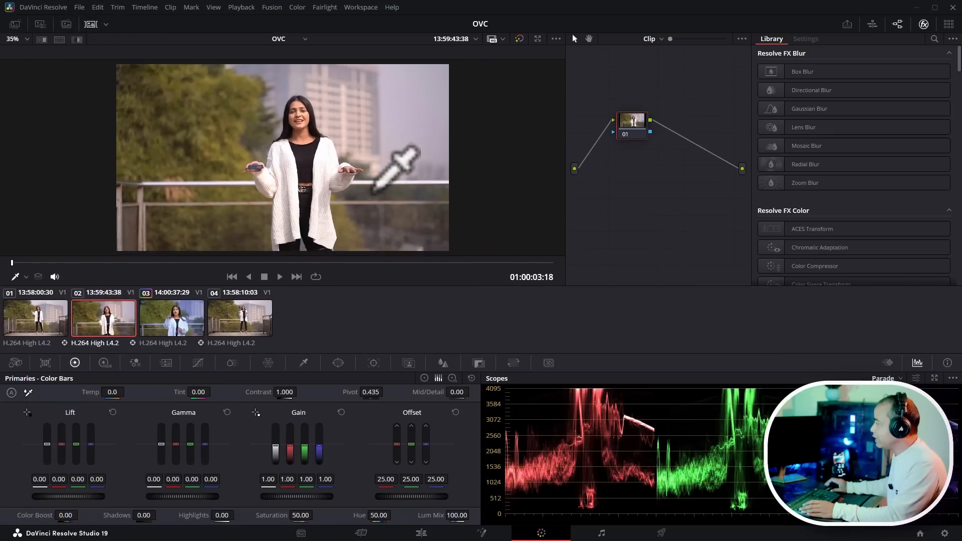
click(169, 321)
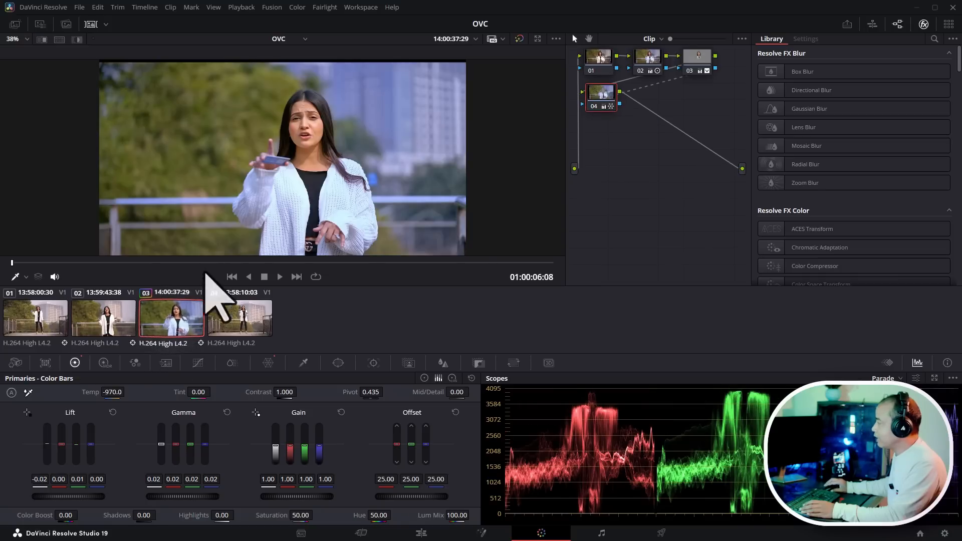
click(97, 322)
click(176, 322)
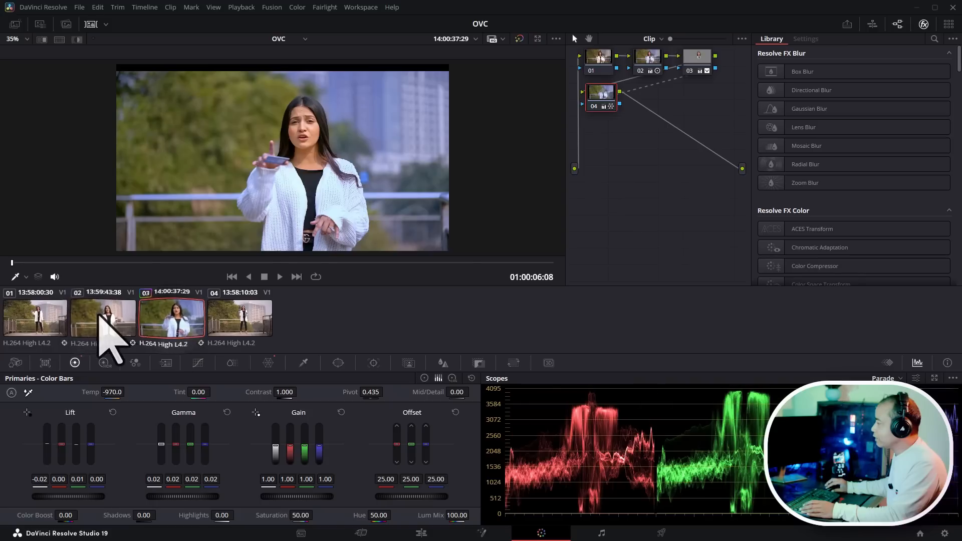
click(101, 323)
click(179, 323)
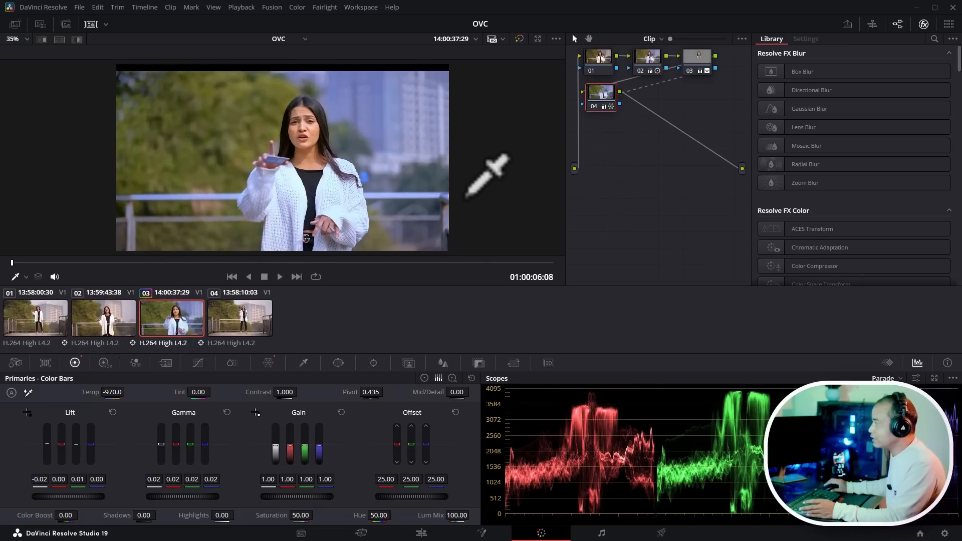
scroll(465, 190, up, 5)
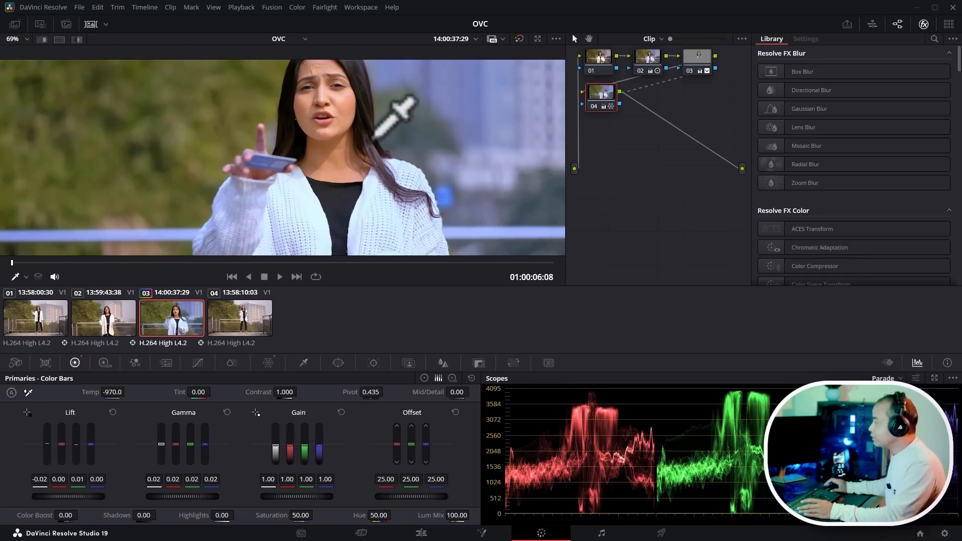
scroll(440, 152, down, 1)
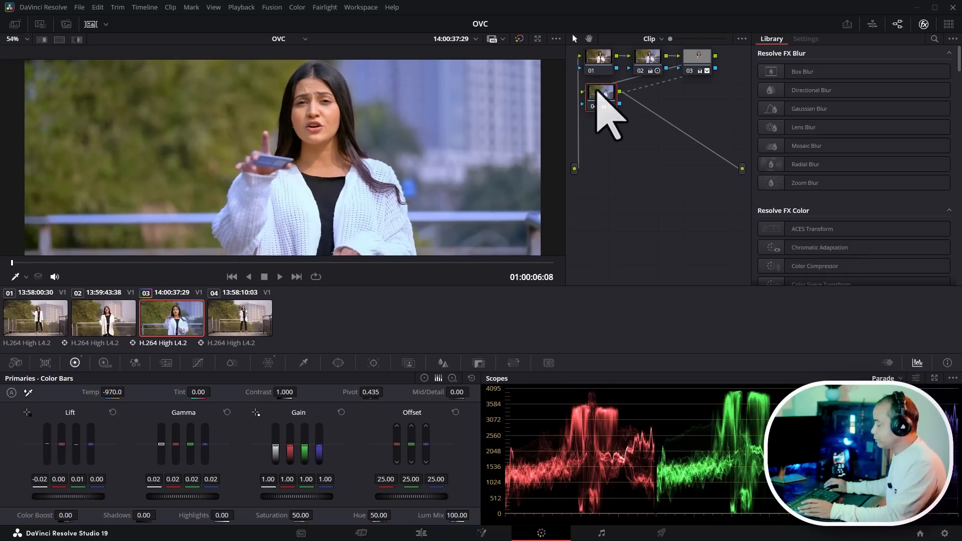
- Add a serial node after node 04 in clip 03's node graph
right_click(601, 103)
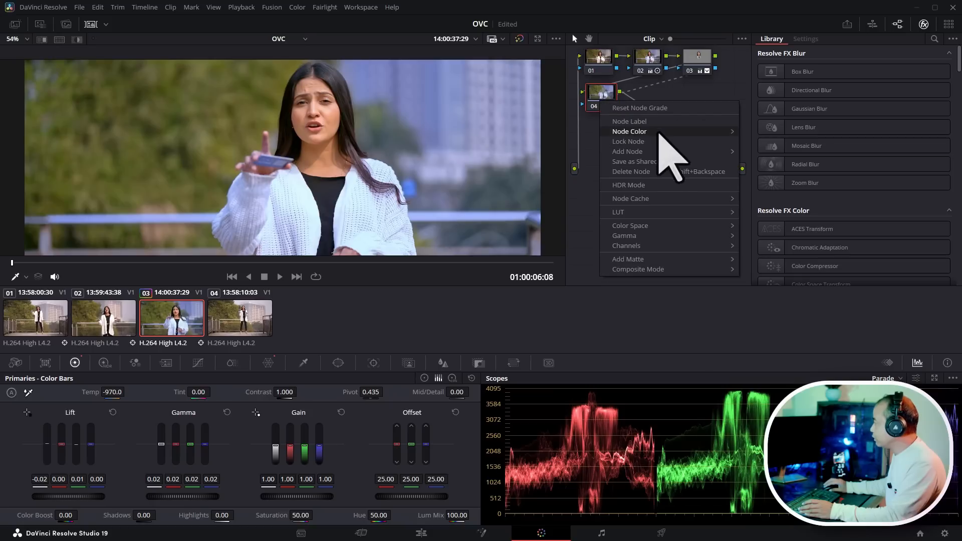
click(752, 153)
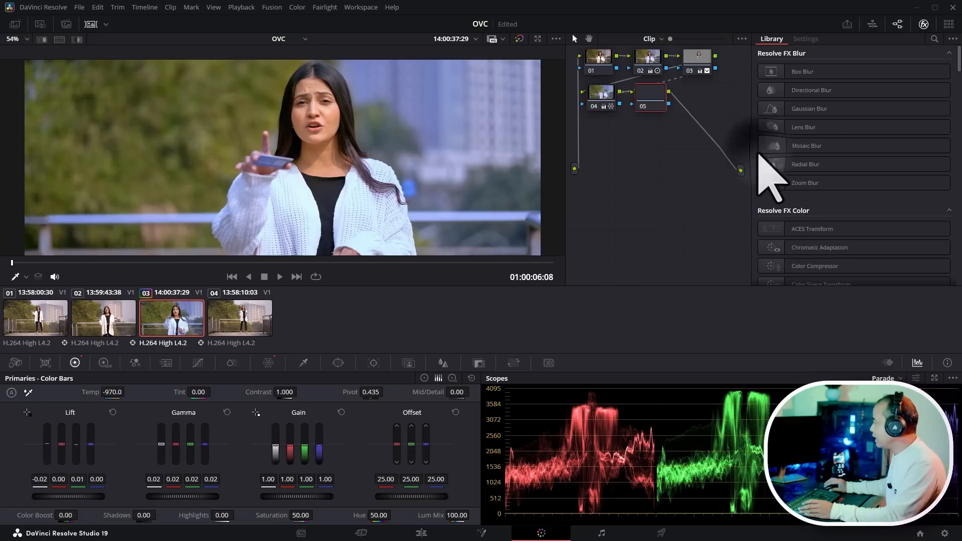
drag(659, 107, 655, 102)
- Apply the Face Refinement effect from the Resolve FX Refine library to the new node
scroll(880, 215, down, 8)
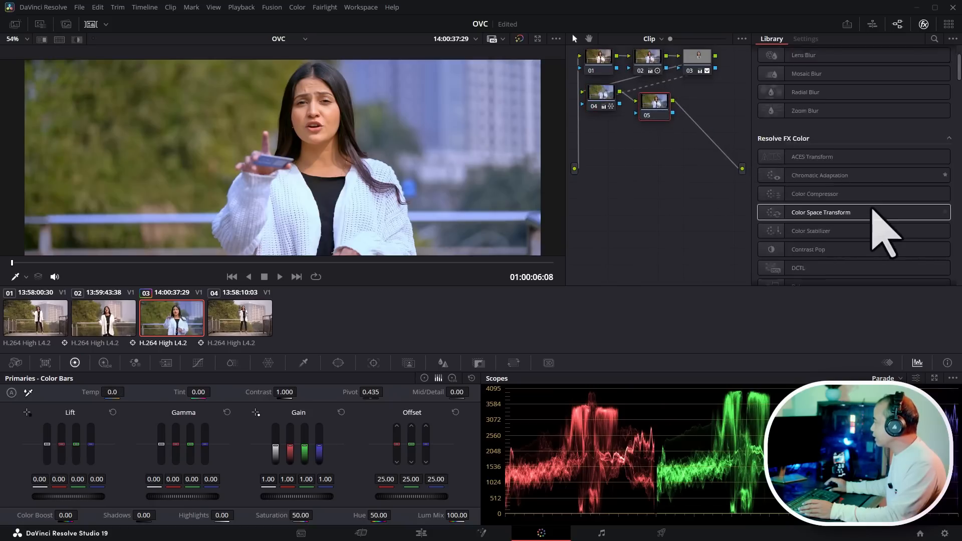
scroll(877, 177, down, 3)
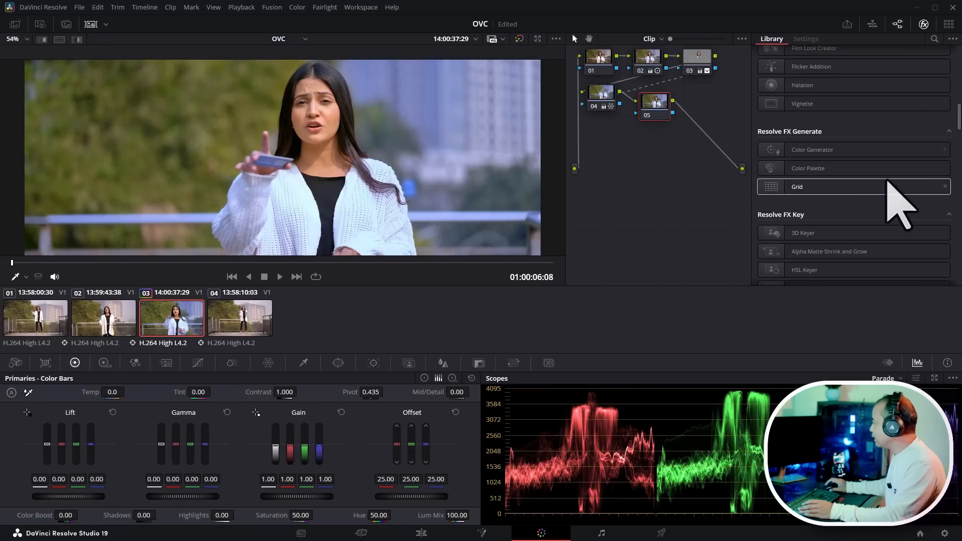
scroll(887, 181, down, 6)
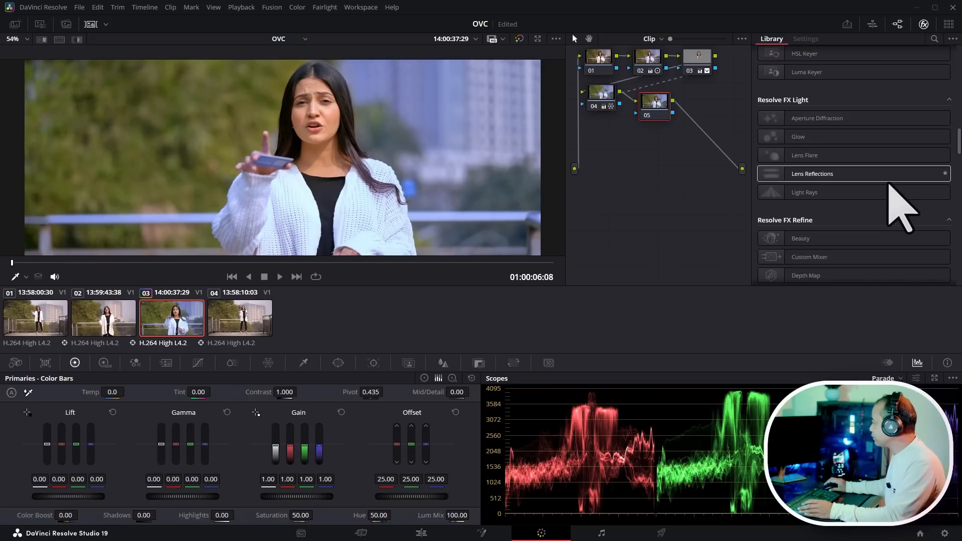
scroll(882, 201, down, 1)
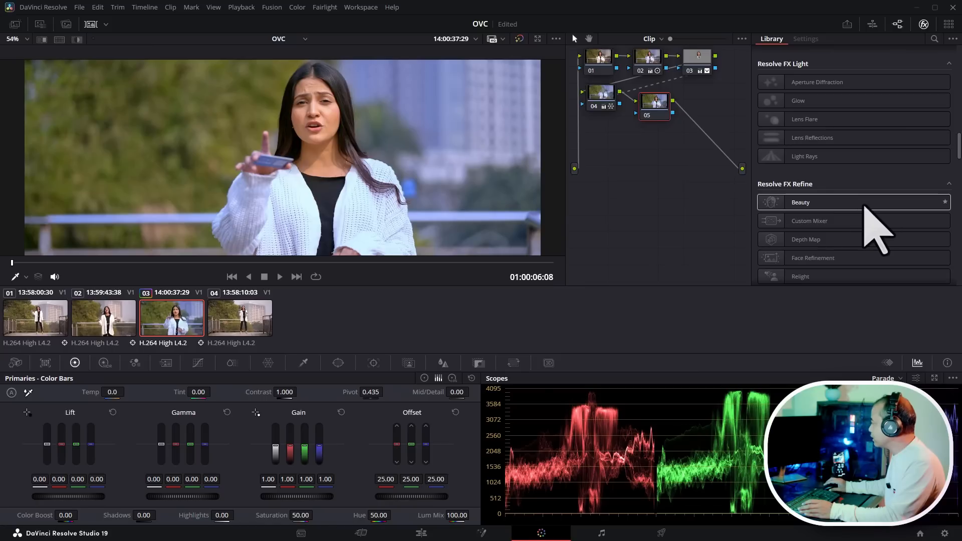
scroll(864, 211, down, 1)
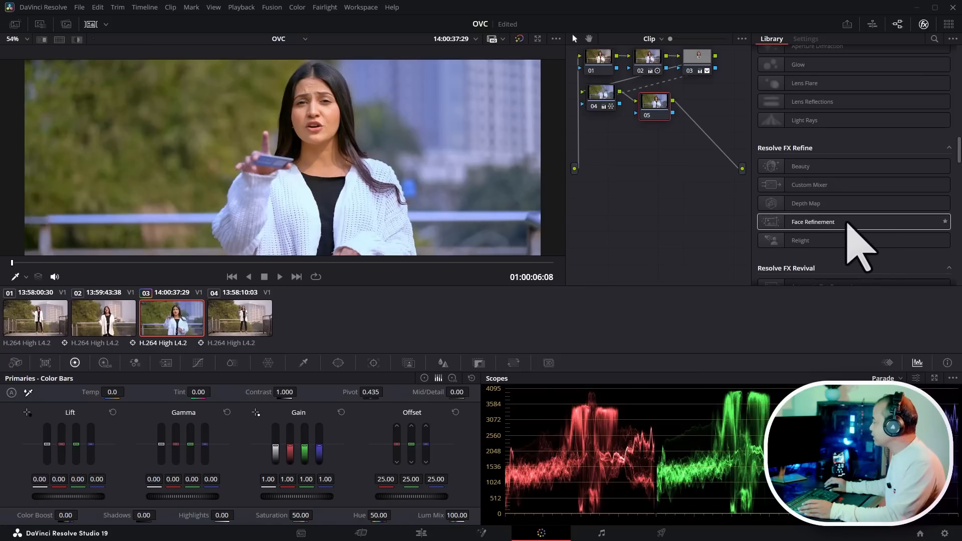
drag(847, 222, 657, 107)
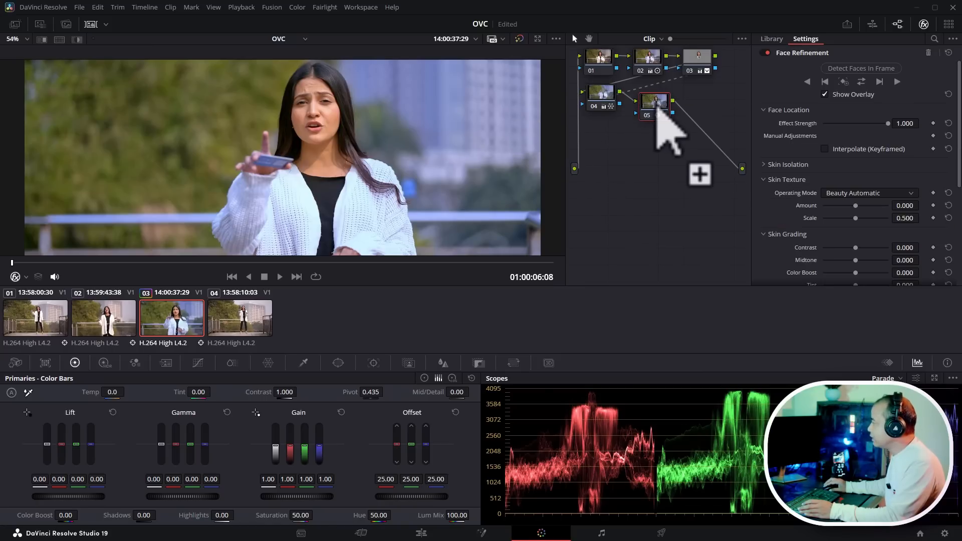
- Track the detected face through the clip with Face Refinement
scroll(419, 168, down, 2)
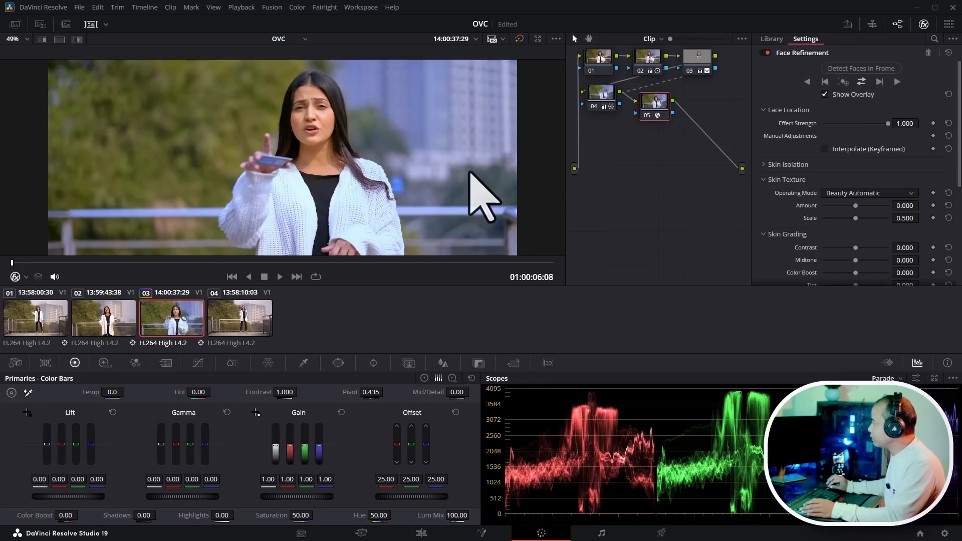
click(858, 80)
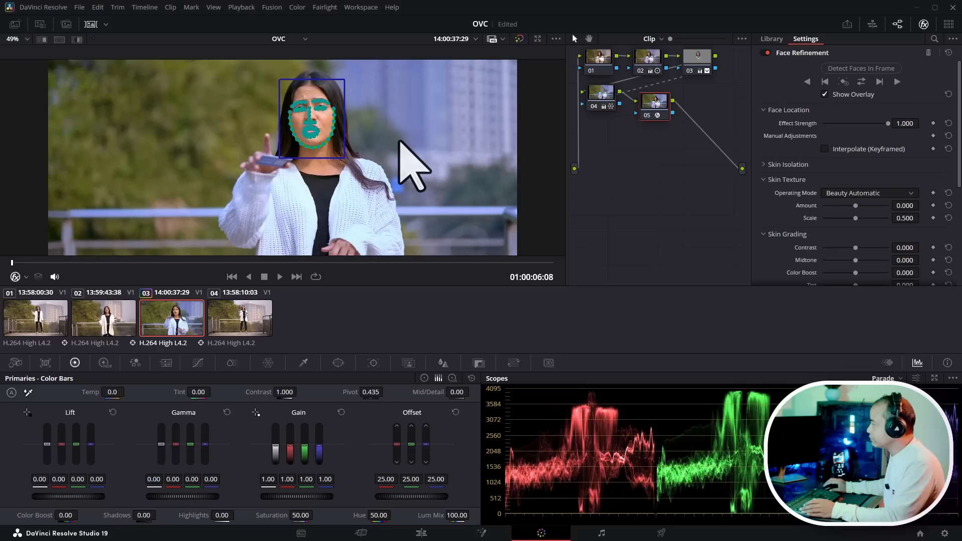
scroll(425, 128, up, 2)
scroll(464, 128, down, 1)
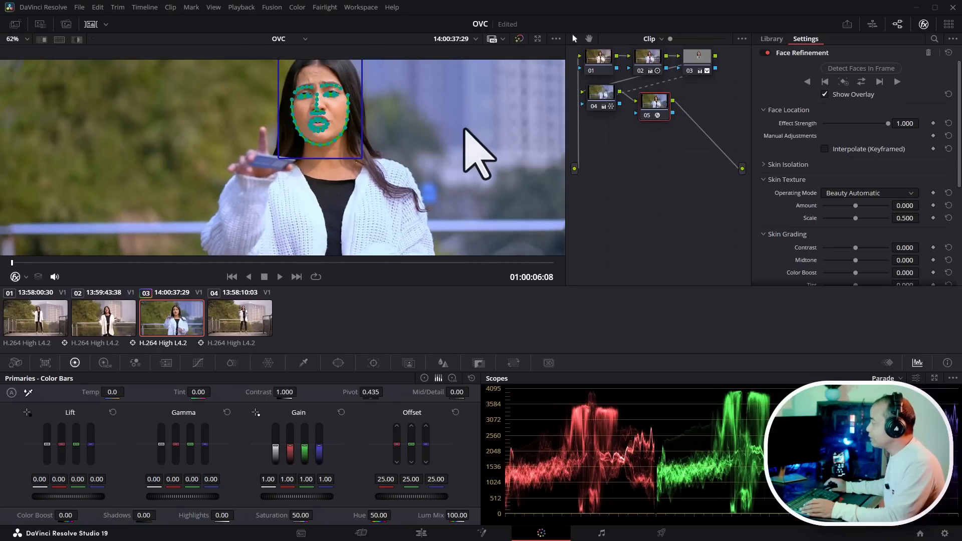
scroll(418, 139, up, 3)
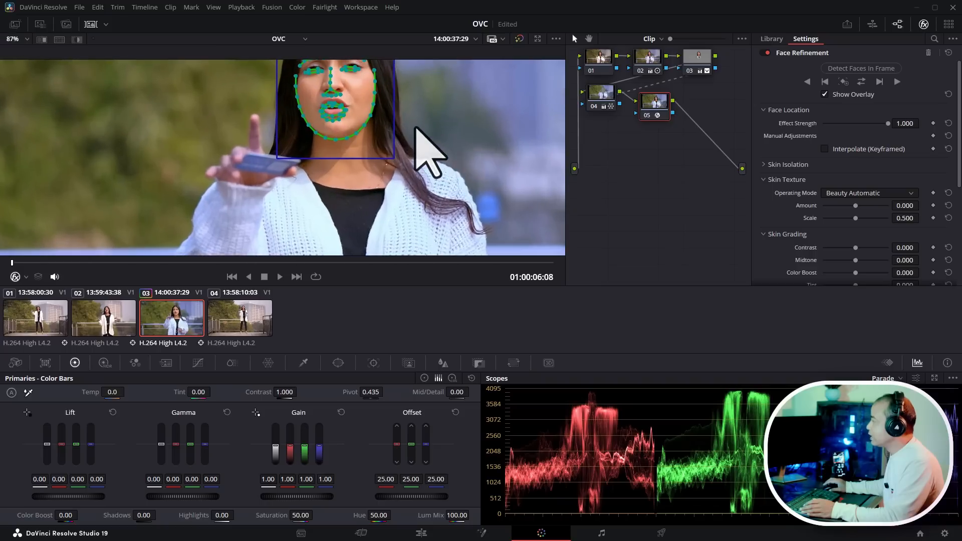
scroll(463, 125, down, 2)
scroll(476, 150, down, 1)
scroll(476, 151, up, 1)
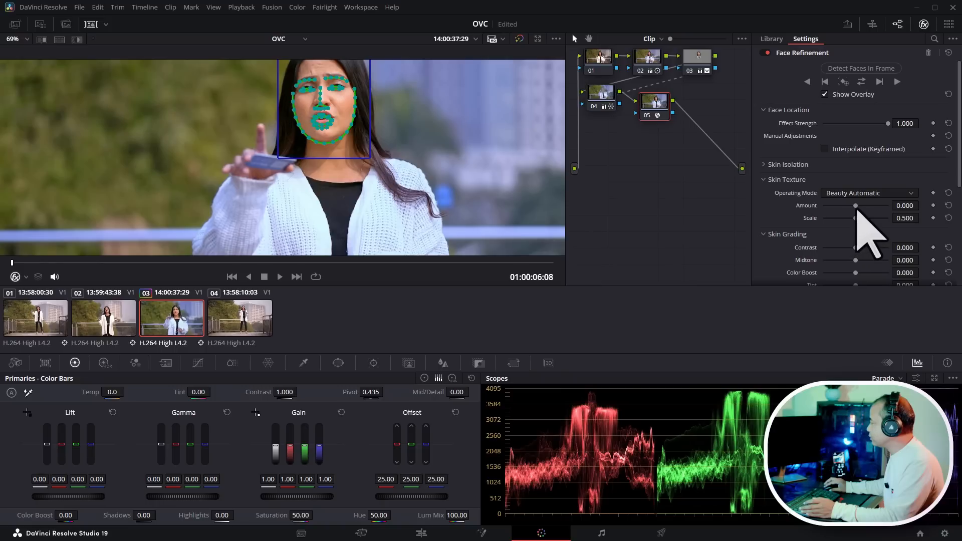
- Set the Skin Texture Amount to -0.686 and the Scale to 0.372
drag(856, 206, 801, 206)
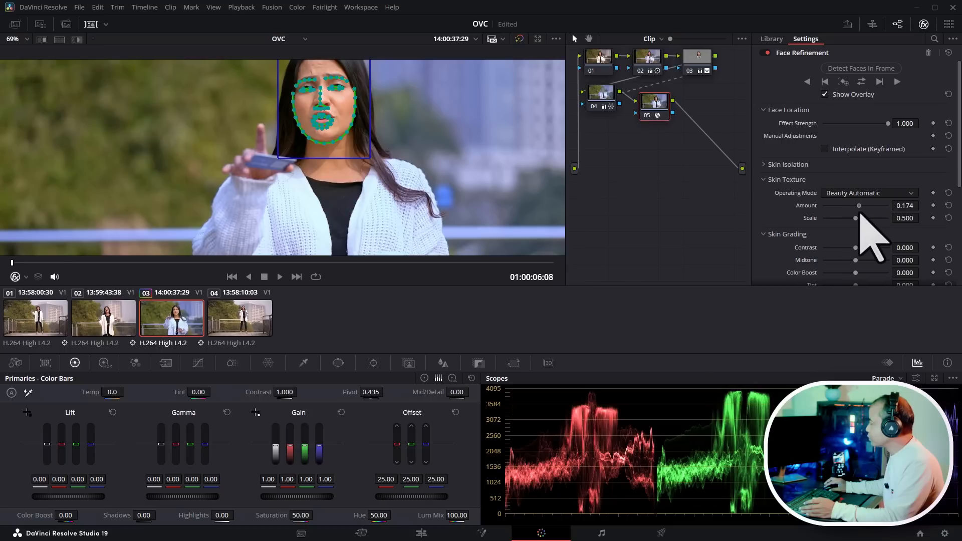
mouse_move(856, 219)
mouse_down()
mouse_move(825, 206)
mouse_move(870, 221)
mouse_up()
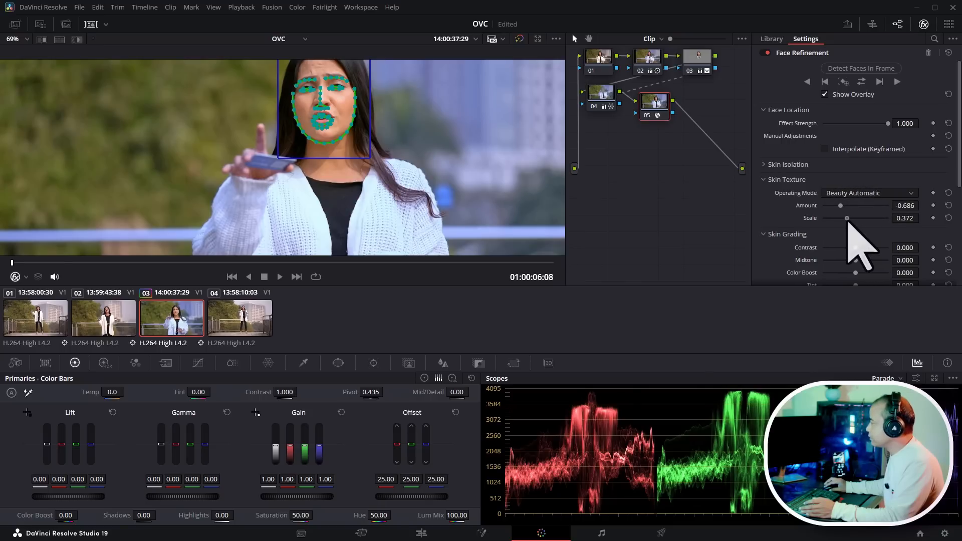
- Hide the face overlay and set the Skin Texture Amount to 0.771 and the Scale to 0.308
drag(840, 206, 862, 206)
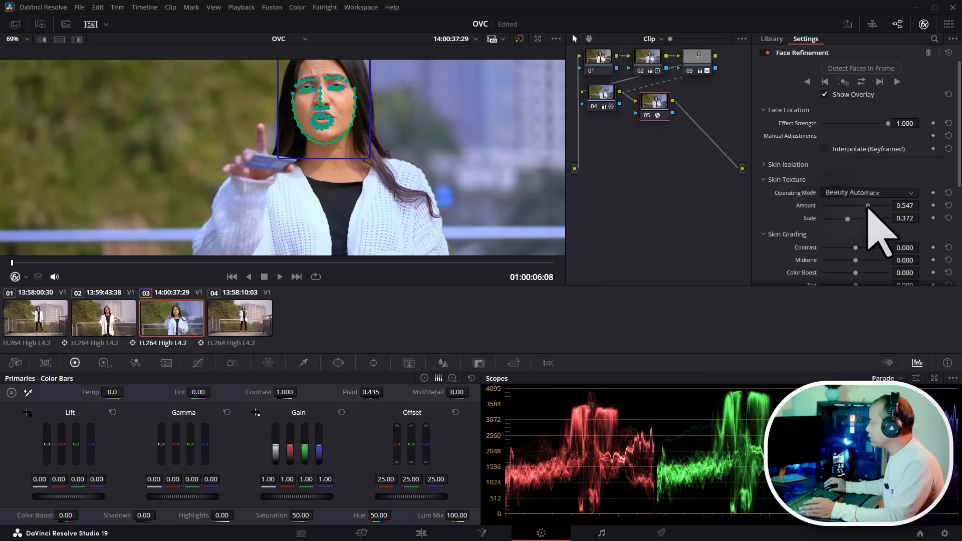
click(824, 95)
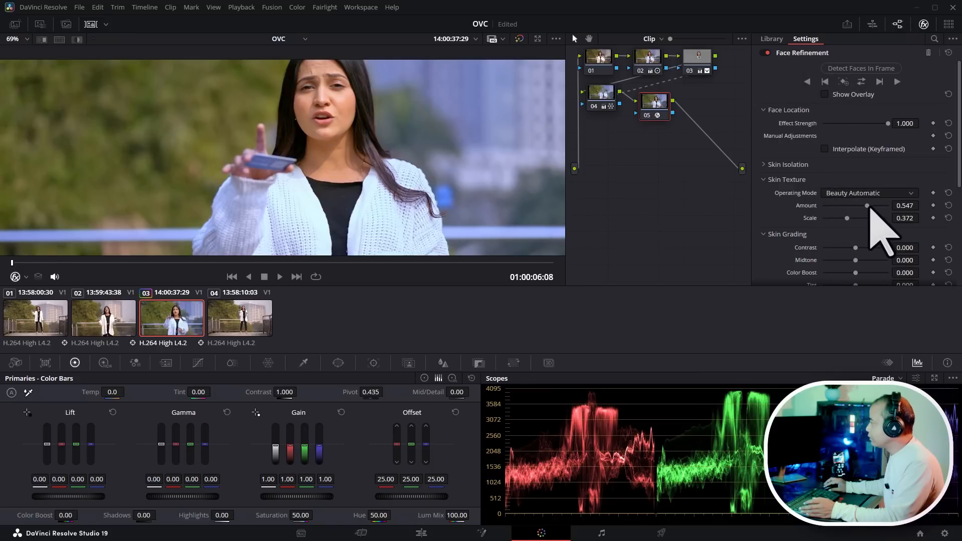
drag(750, 215, 711, 215)
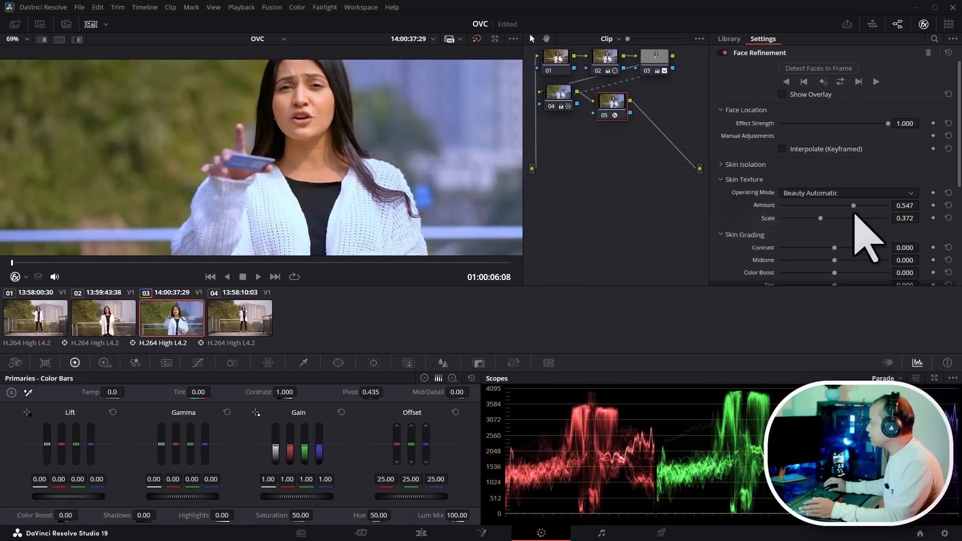
drag(853, 208, 814, 226)
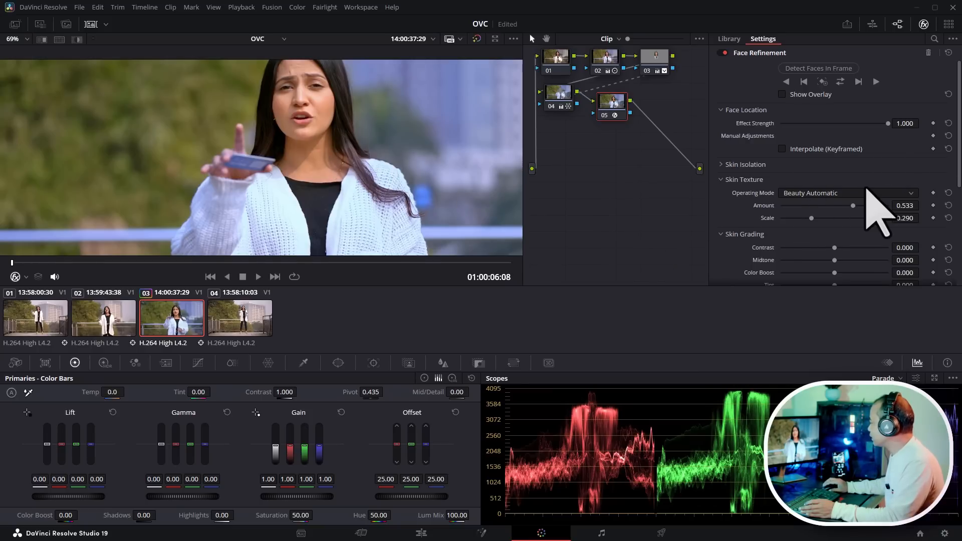
scroll(860, 188, down, 1)
scroll(813, 200, up, 1)
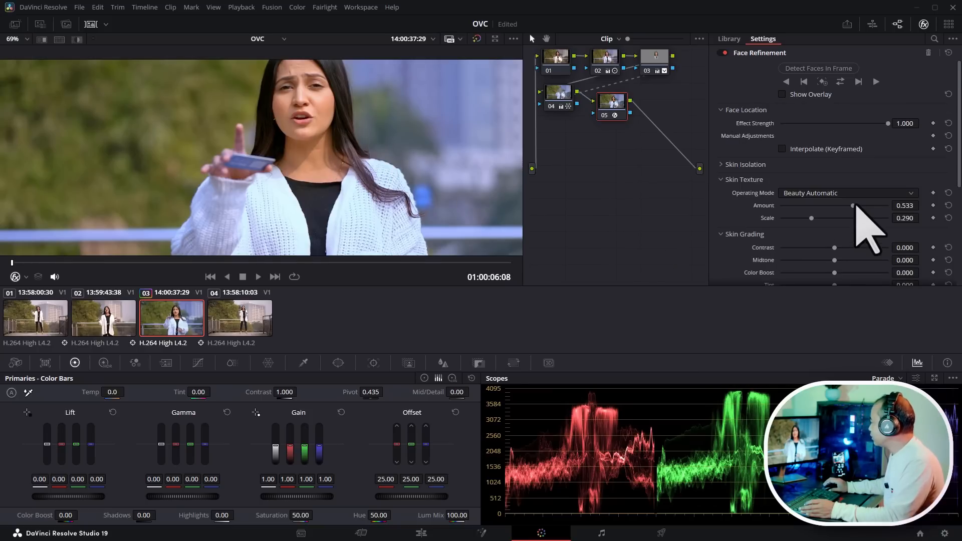
drag(855, 205, 814, 227)
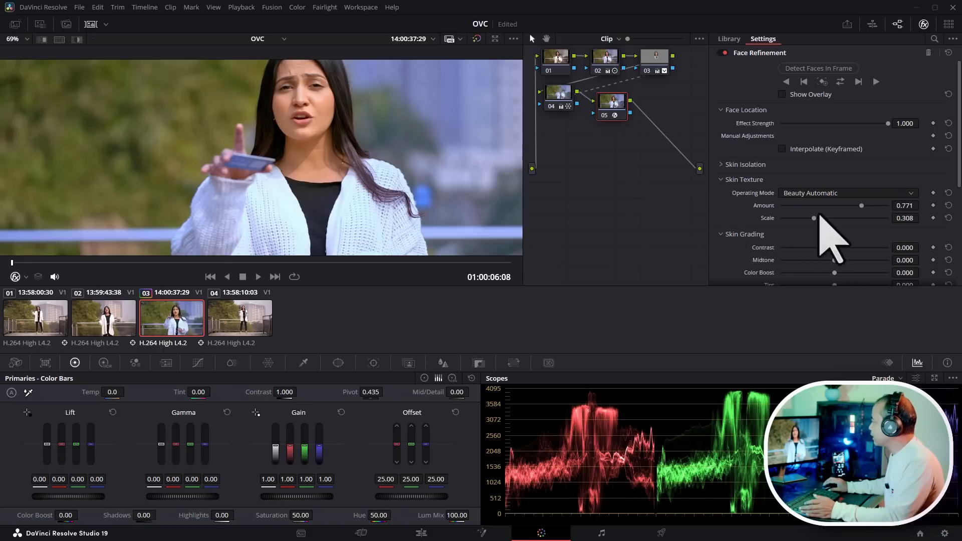
- In the Eyes section, set Sharpening to 0.650, Brightening to 0.103, Eye Light to -0.065 and Eyebag Removal to 0.220
scroll(797, 221, down, 3)
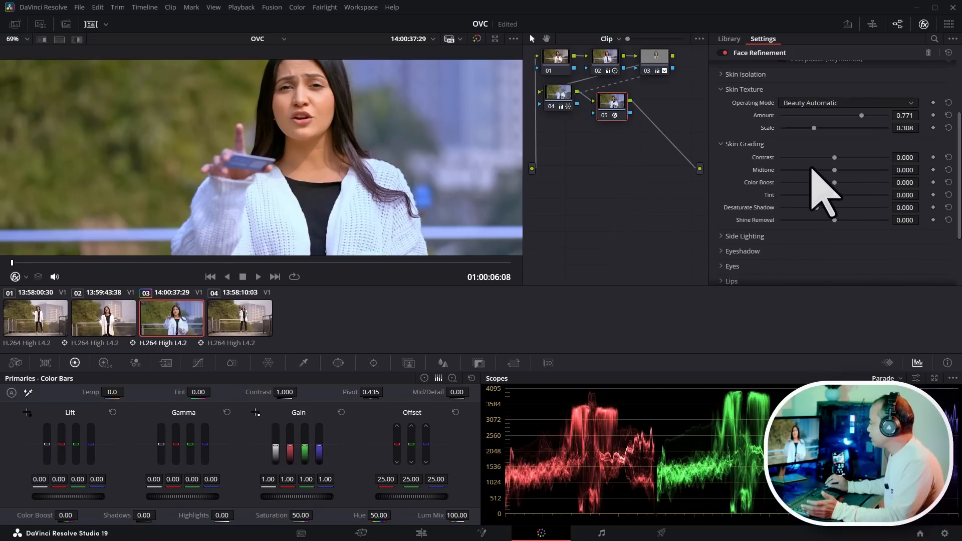
scroll(367, 145, down, 1)
scroll(367, 144, up, 1)
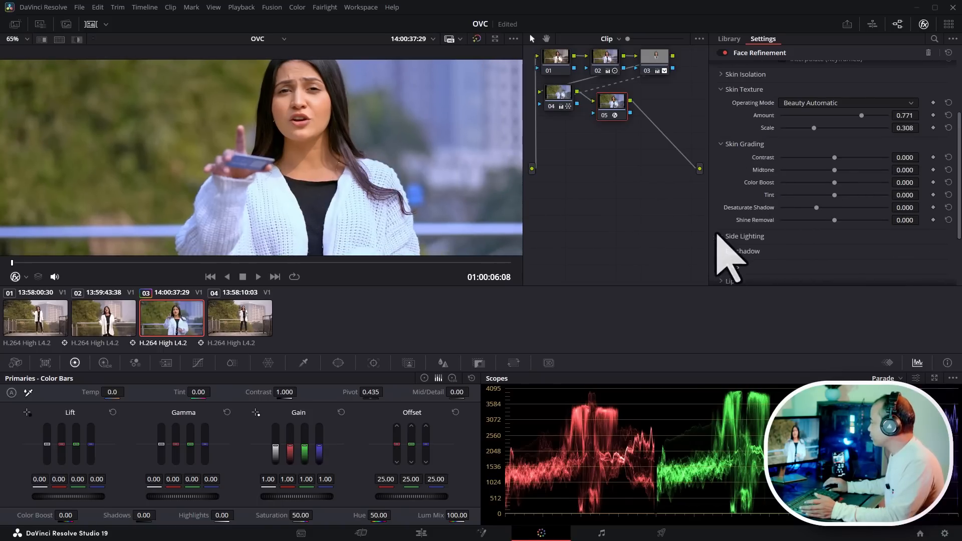
scroll(800, 242, down, 3)
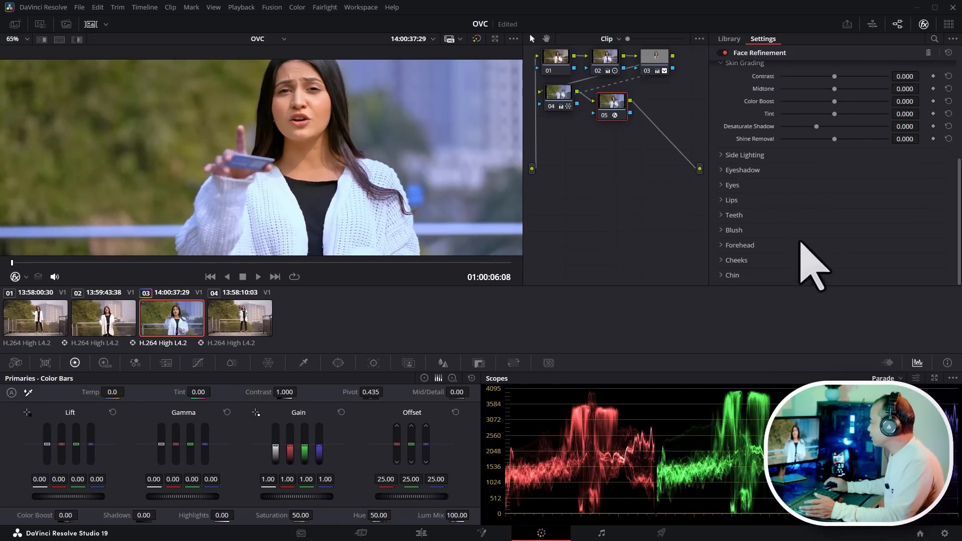
click(729, 186)
drag(781, 199, 851, 199)
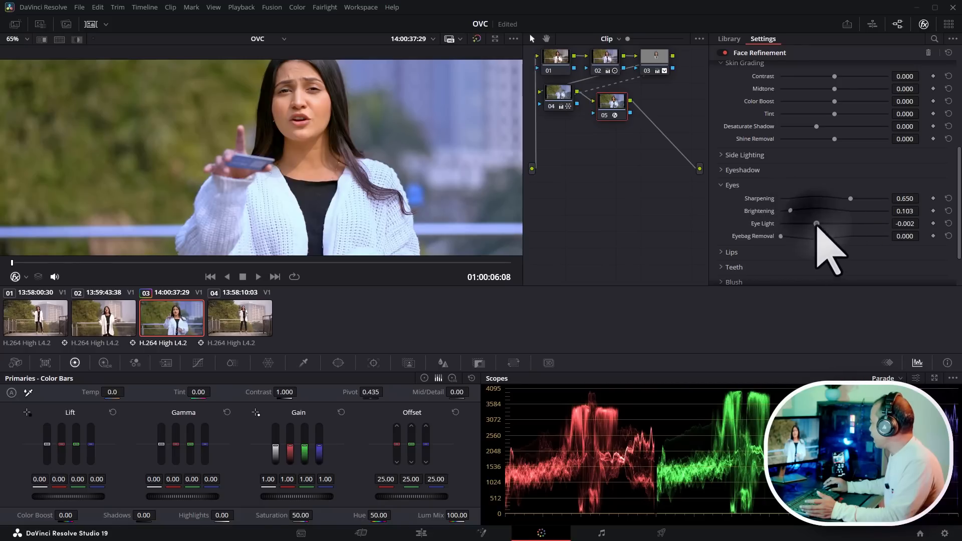
drag(816, 224, 788, 223)
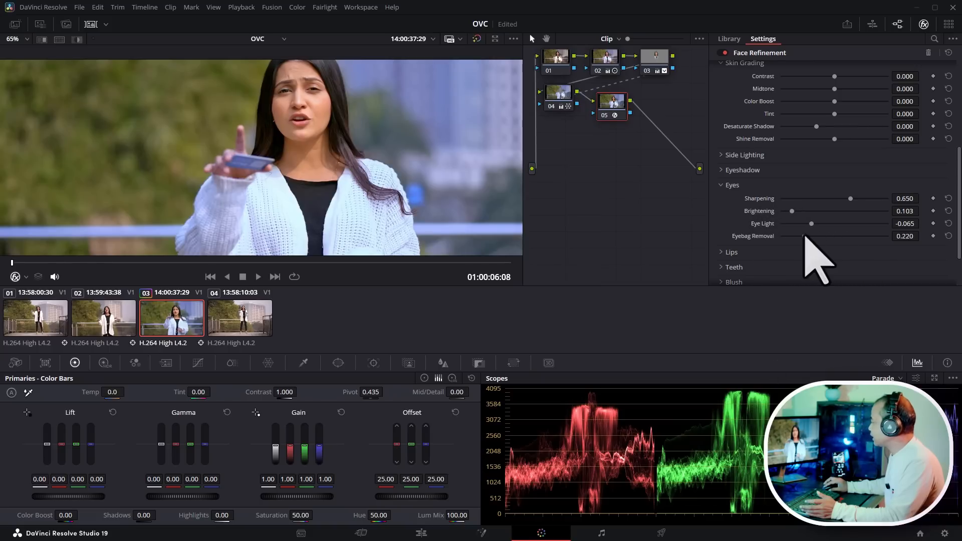
scroll(401, 178, down, 4)
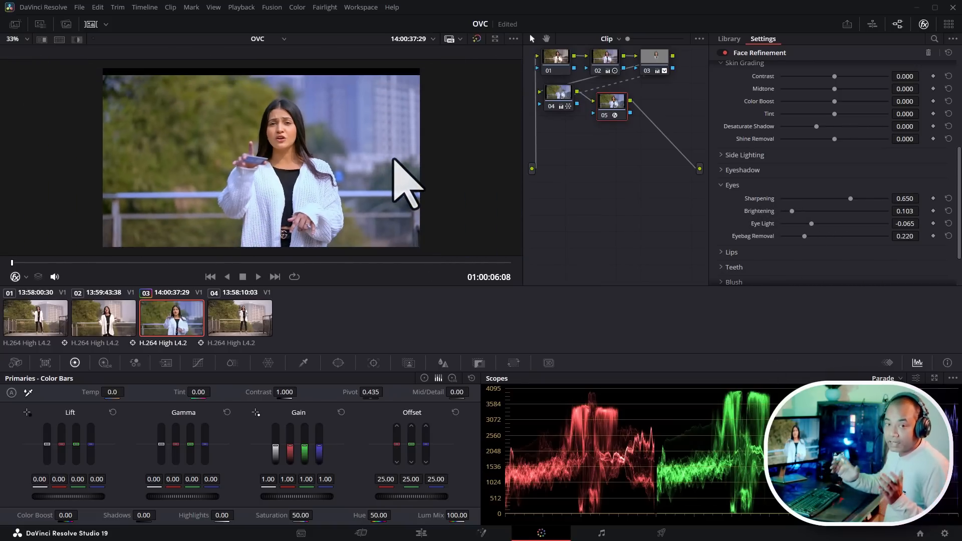